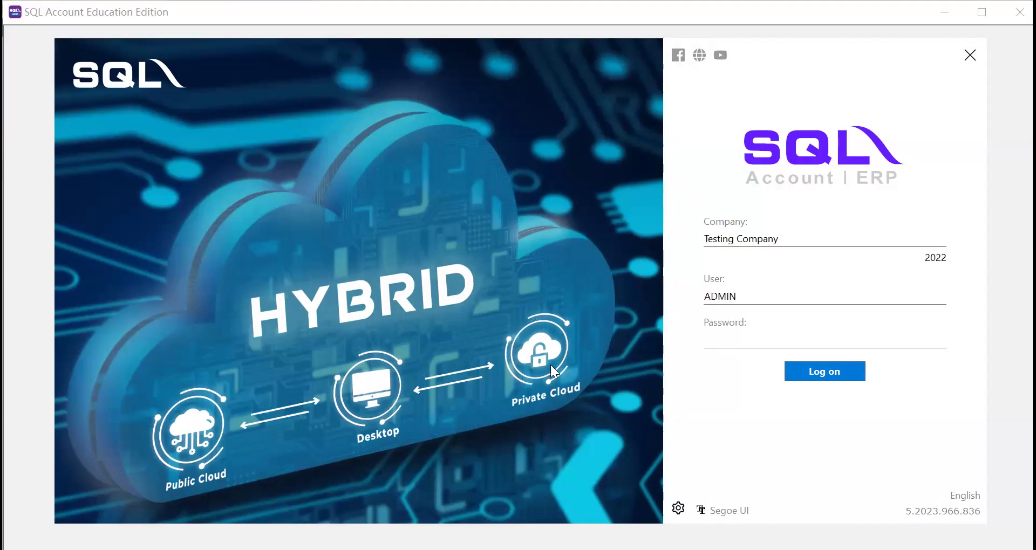
Step: Focus the User field (ADMIN) on the SQL Account login for Testing Company
click(776, 301)
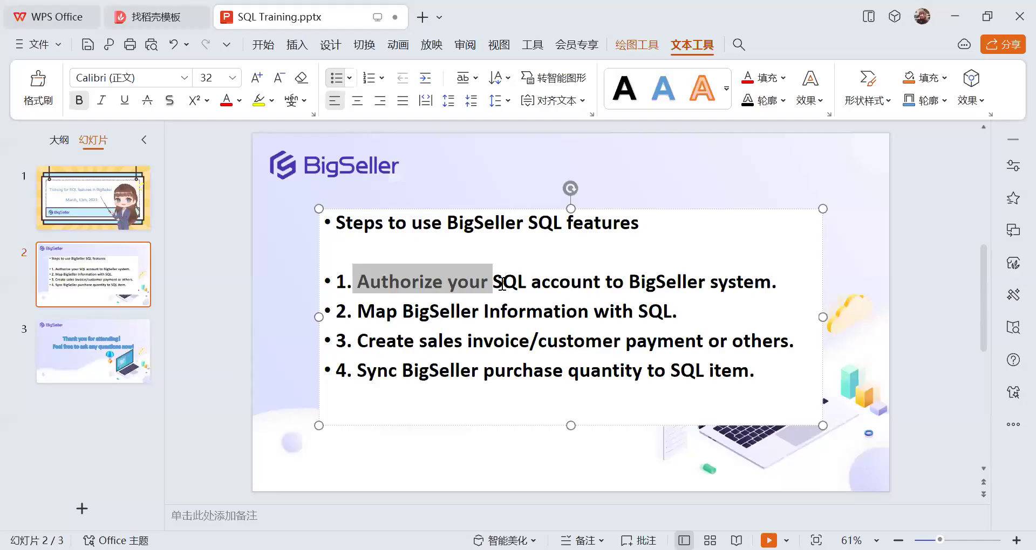
Step: Highlight step 1, authorizing the SQL account to BigSeller, then switch to the BigSeller browser window
drag(512, 283, 678, 284)
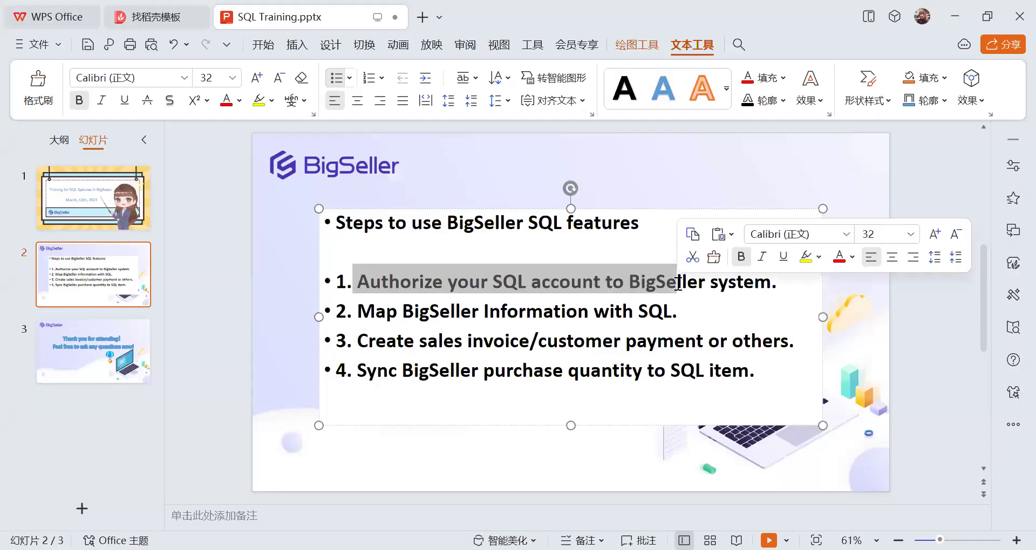
click(639, 311)
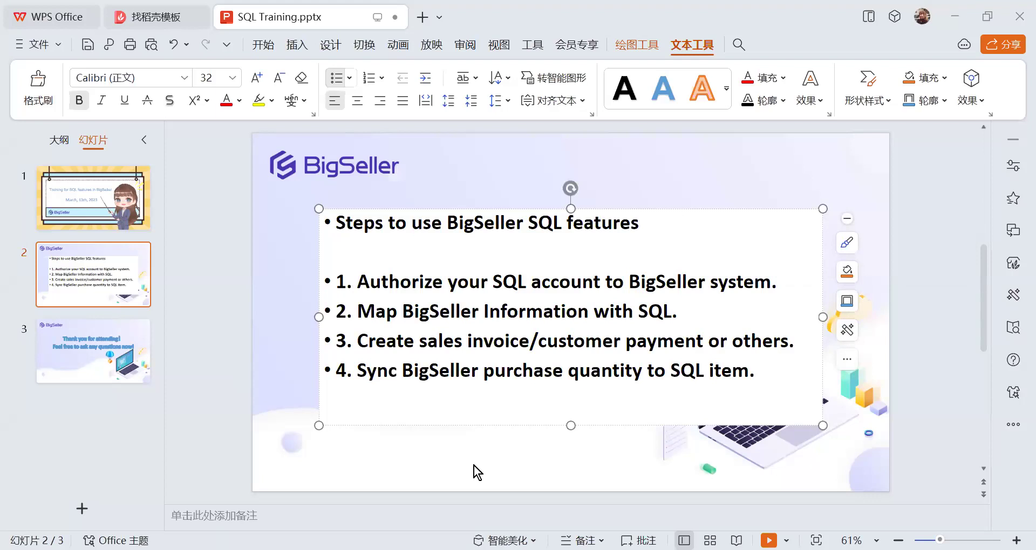
key(alt+Tab)
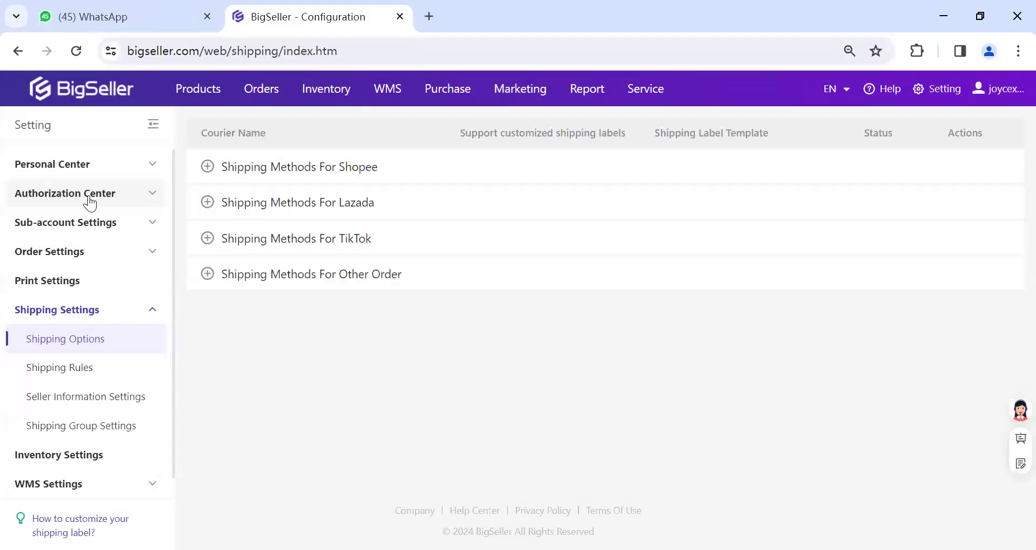
Step: Go to Authorization Center > Other Authorization and show the Accounting Software tab
click(81, 199)
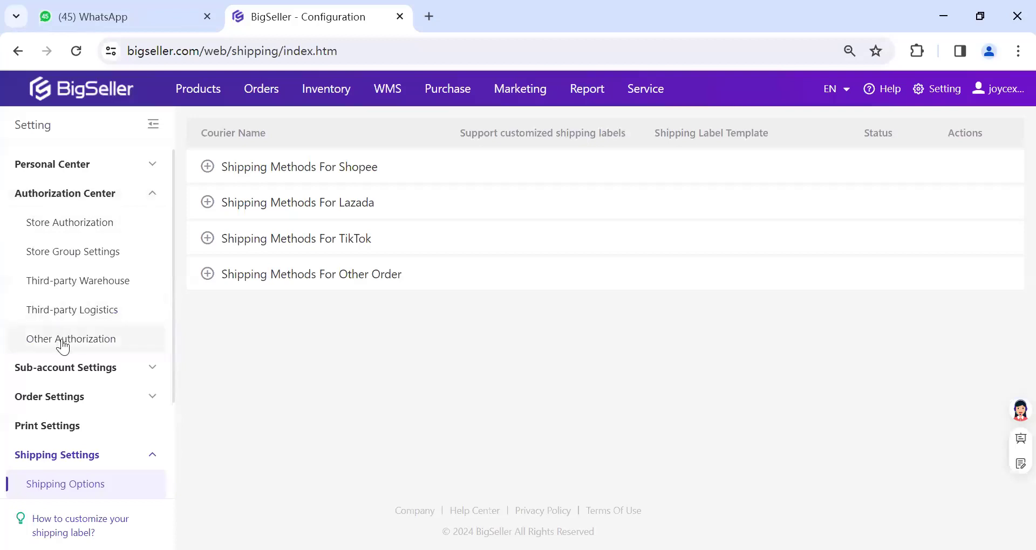
click(61, 340)
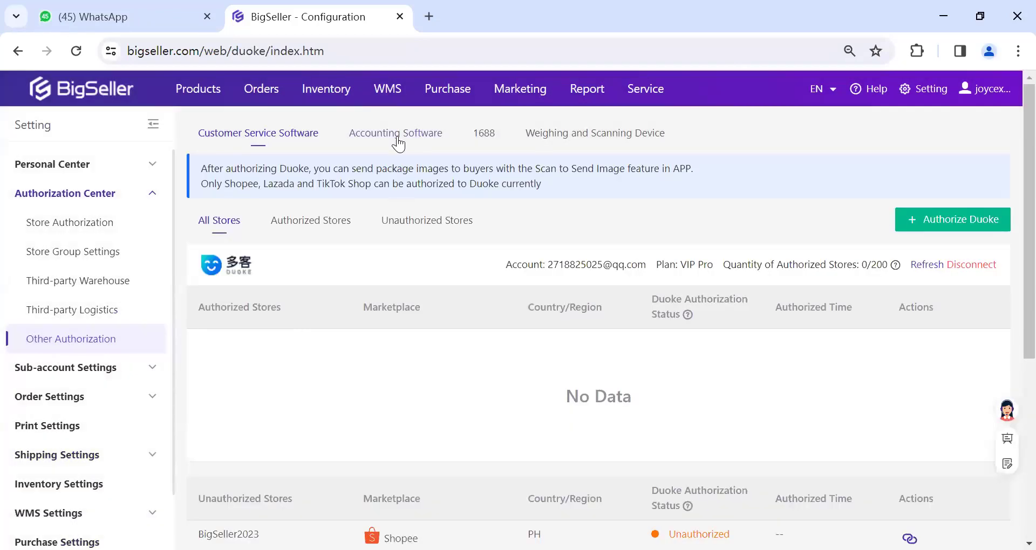
click(397, 135)
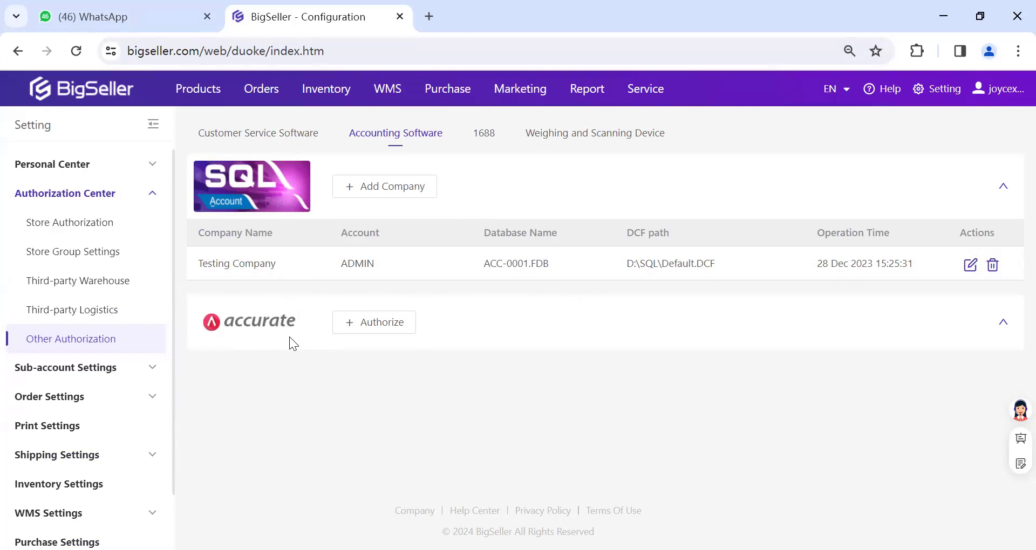
Step: Open the SQL Account Add Company form and highlight its Company Name, User, Password, Database Name and DCF path fields
click(404, 197)
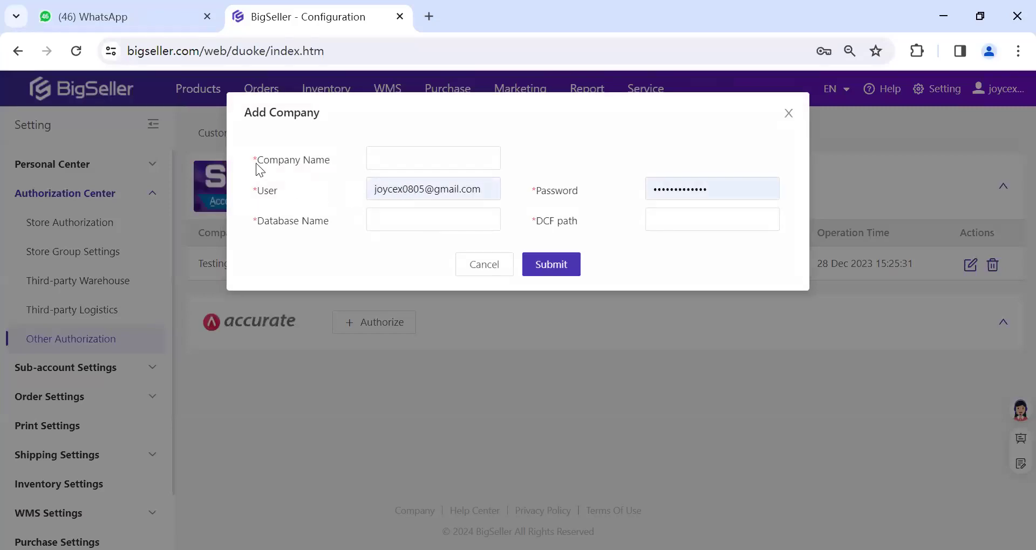
drag(255, 163, 303, 173)
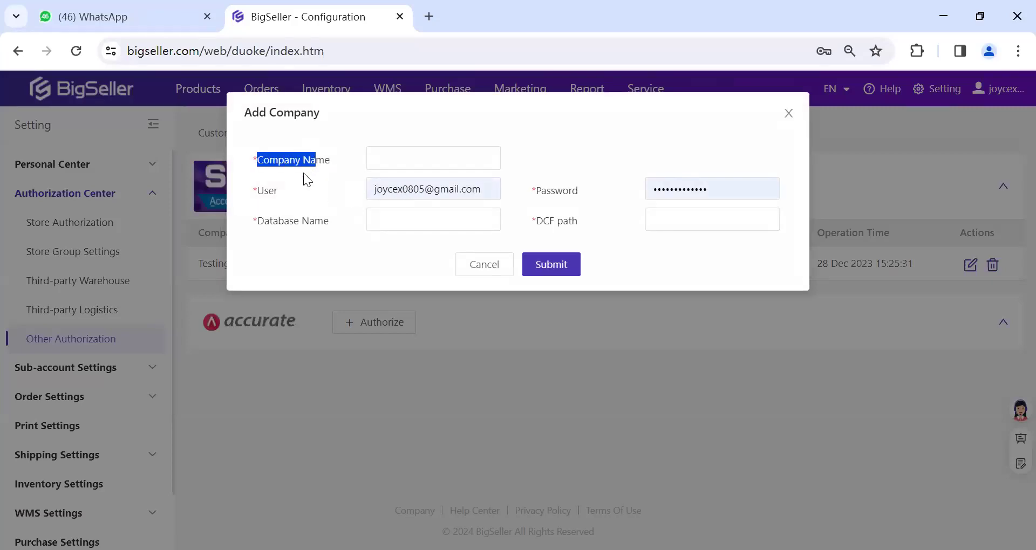
double_click(279, 190)
drag(536, 192, 573, 193)
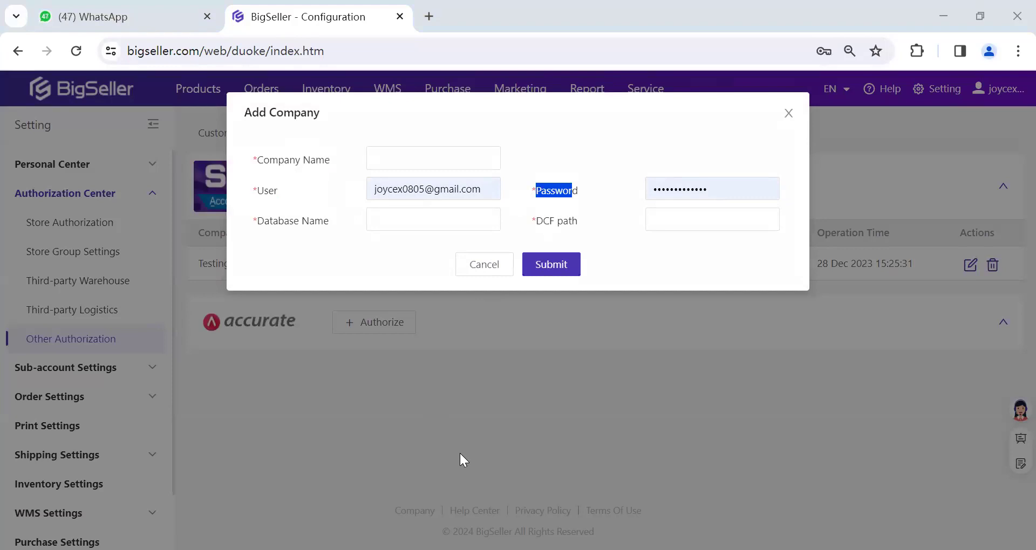
key(alt+Tab)
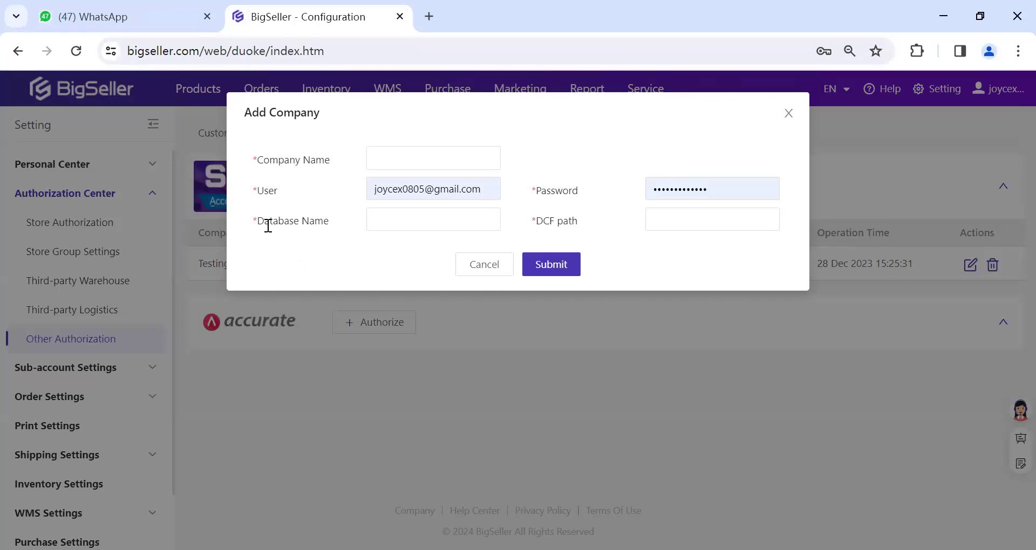
drag(257, 224, 323, 222)
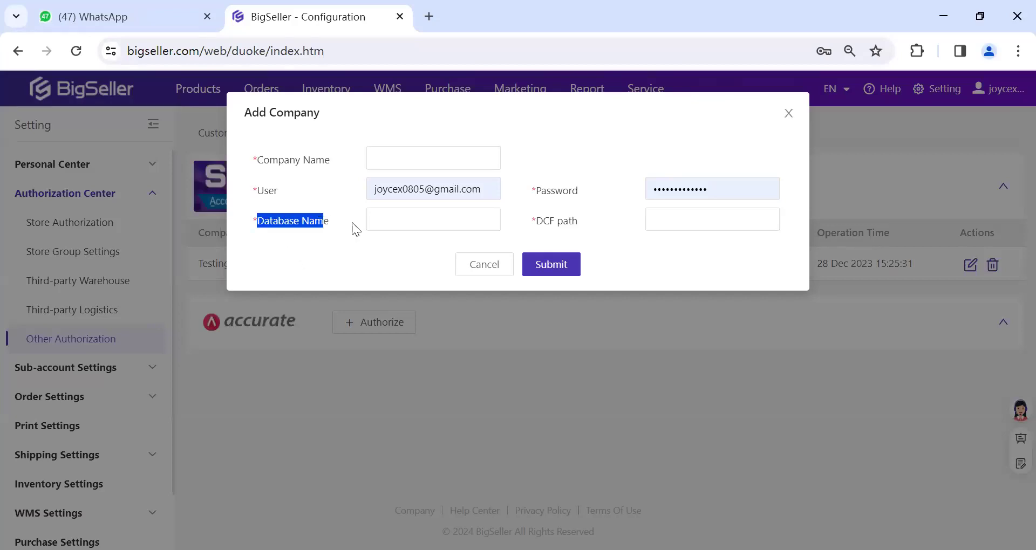
drag(536, 223, 572, 222)
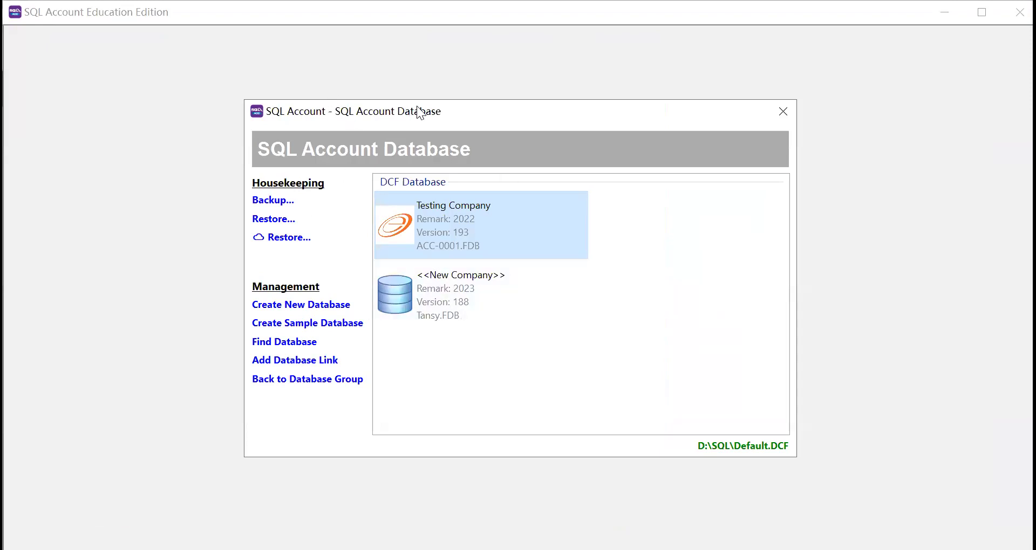
Step: Point out Testing Company's database list and select the DCF path D:\SQL\Default.DCF for copying
drag(689, 456, 791, 456)
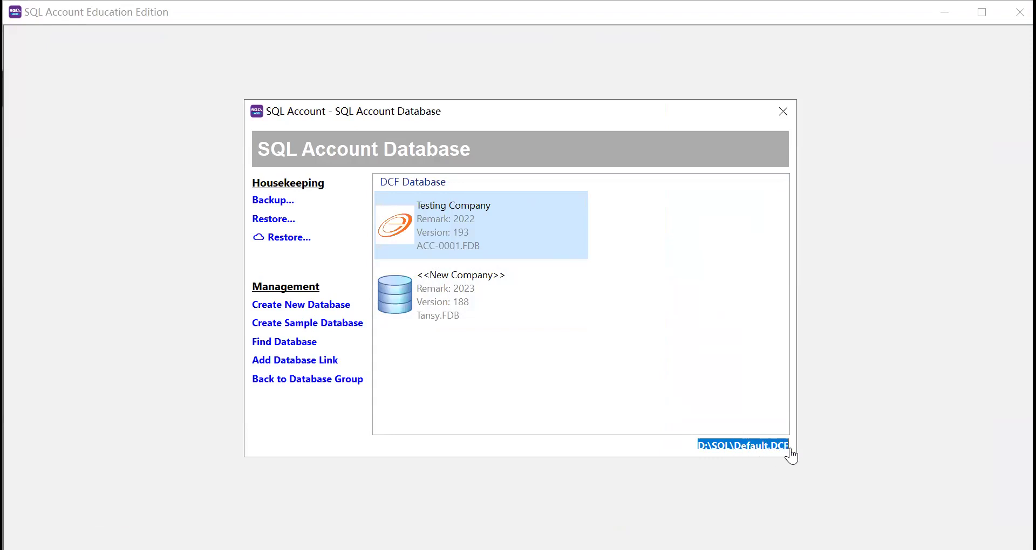
click(688, 455)
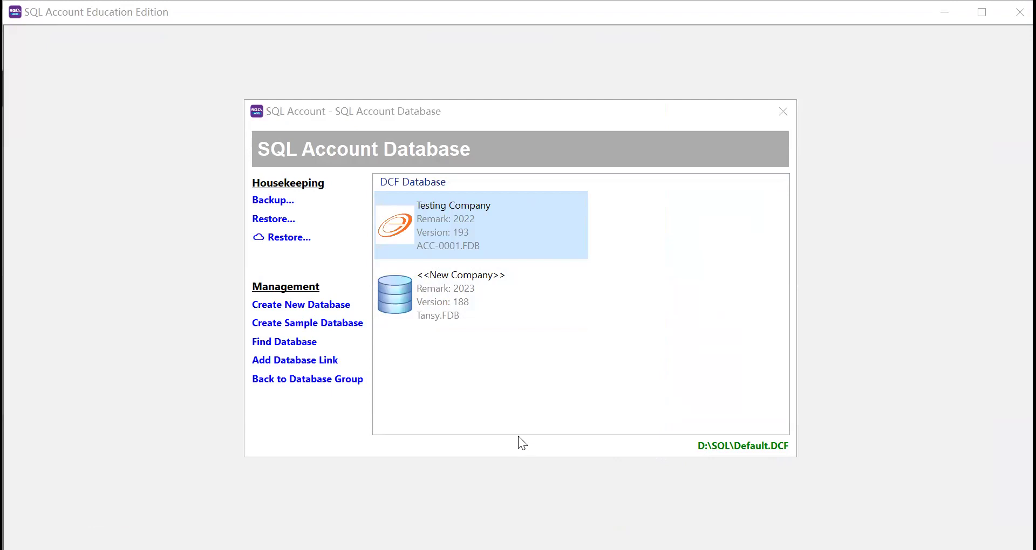
drag(699, 446, 789, 447)
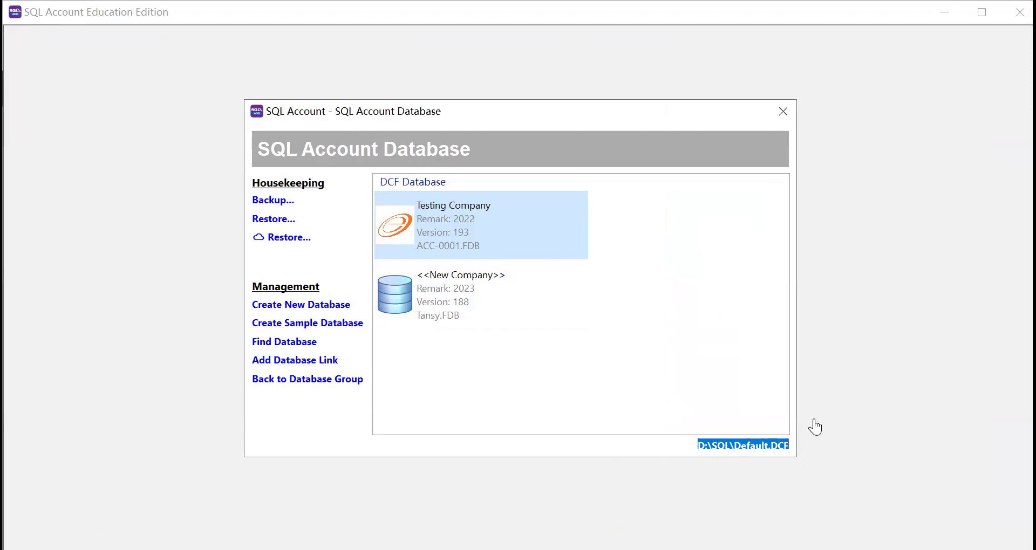
click(532, 455)
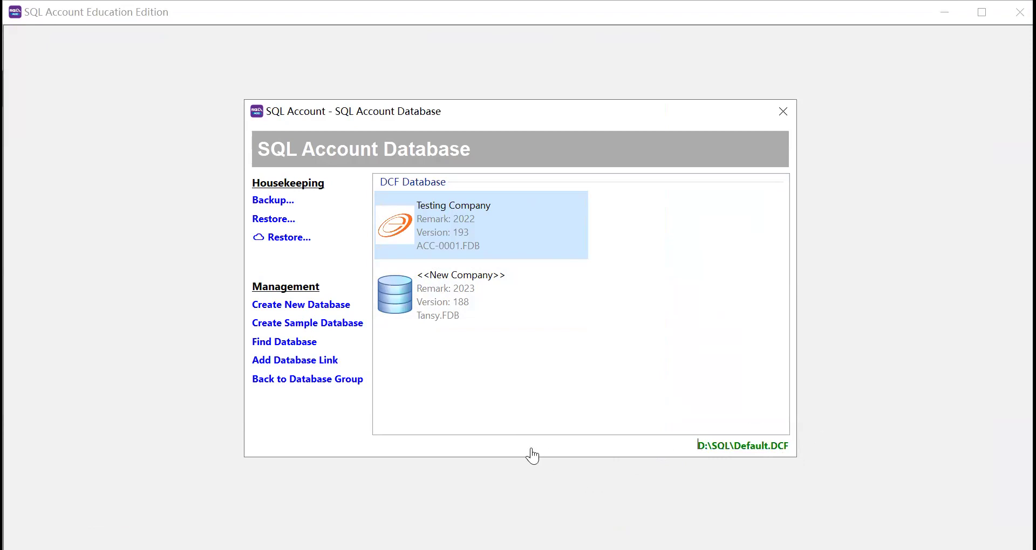
click(424, 277)
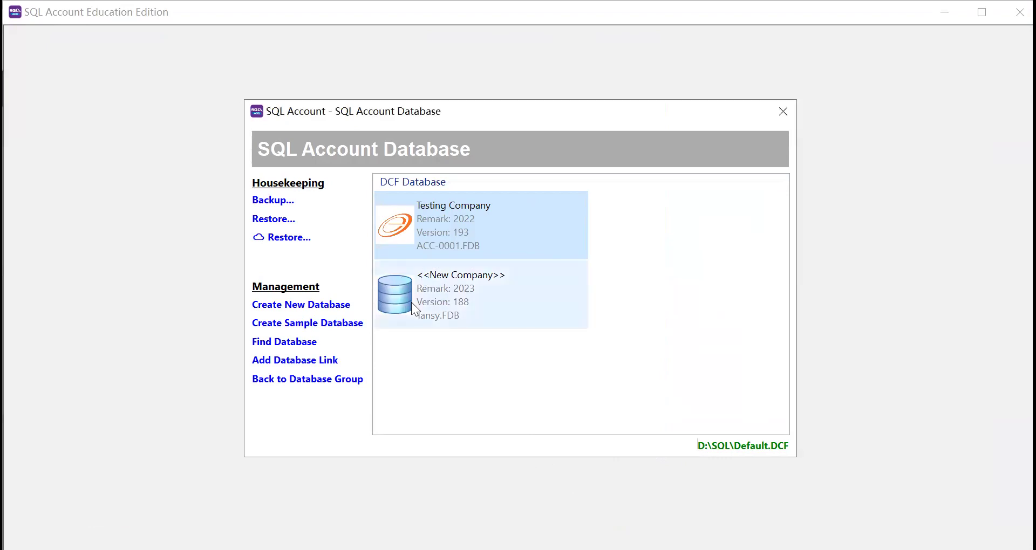
click(446, 305)
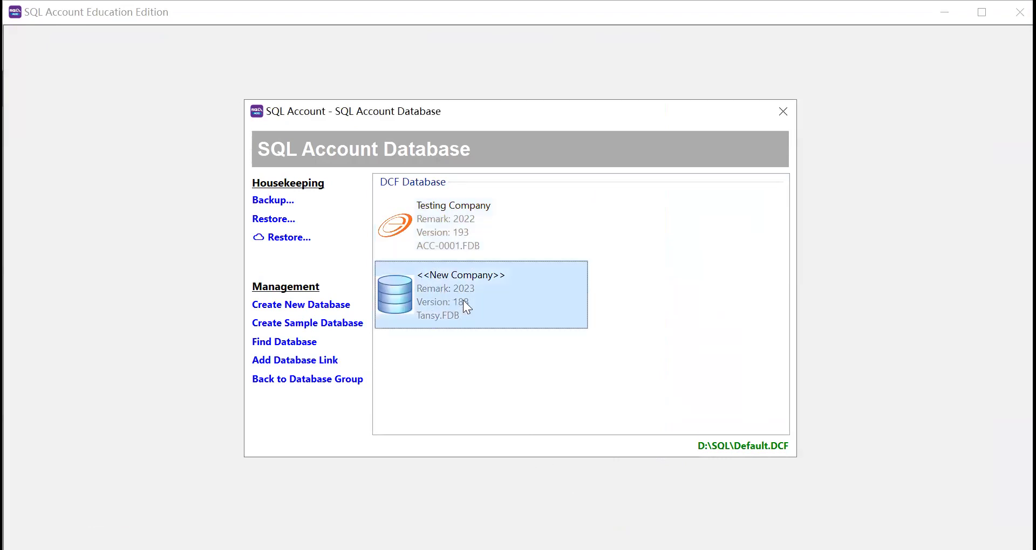
click(453, 227)
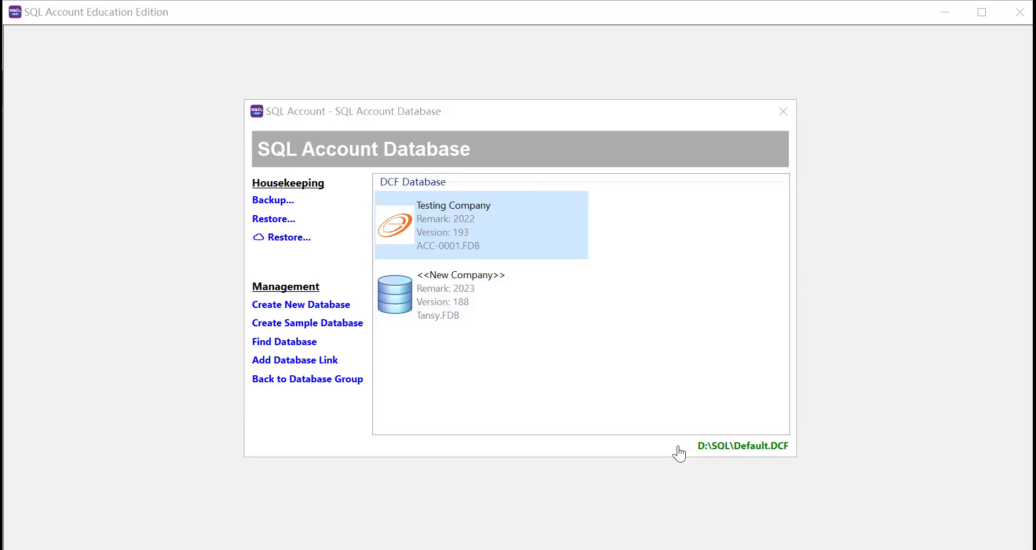
drag(678, 447, 791, 446)
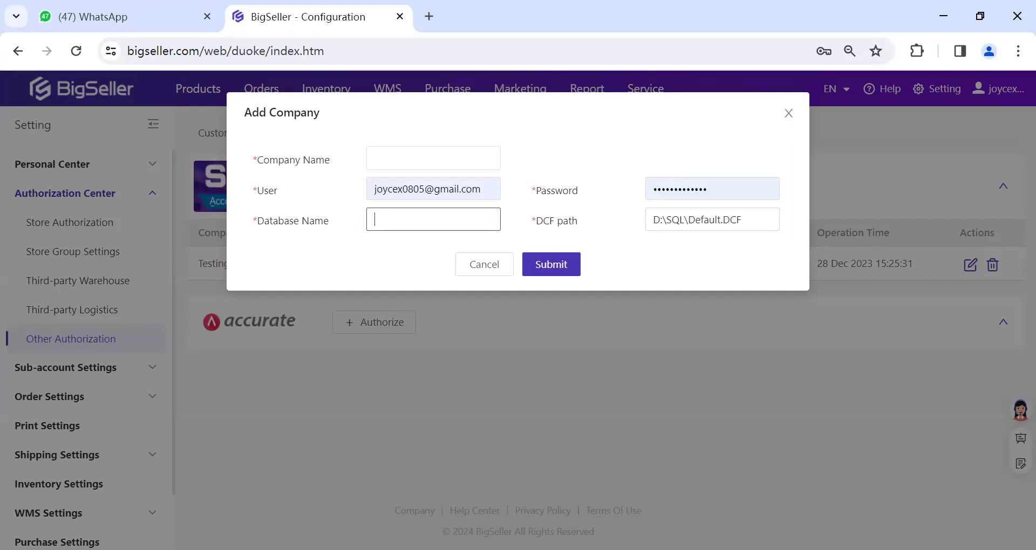
Step: Enter ACC-0001 and Test Company as sample values, then close the Add Company form unsaved
text(ACC-0001)
click(407, 162)
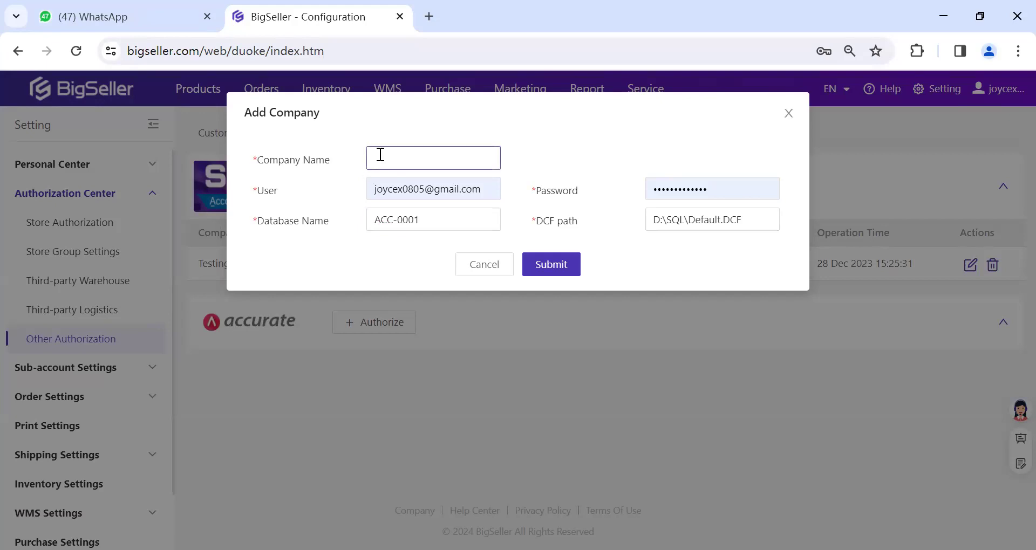
text(Test Company)
click(789, 113)
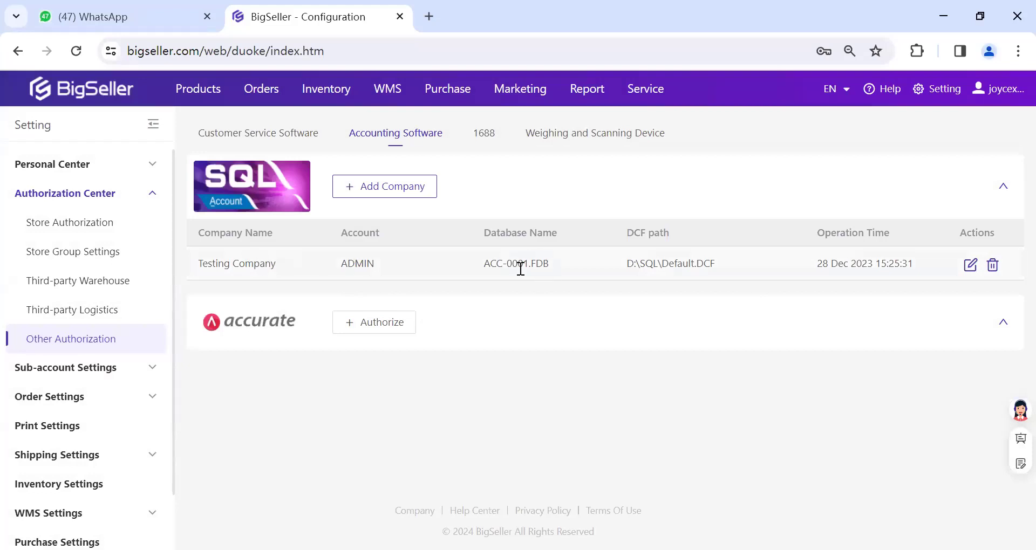
Step: Highlight Testing Company's DCF path and the DCF path column in the authorization table
drag(645, 265, 710, 280)
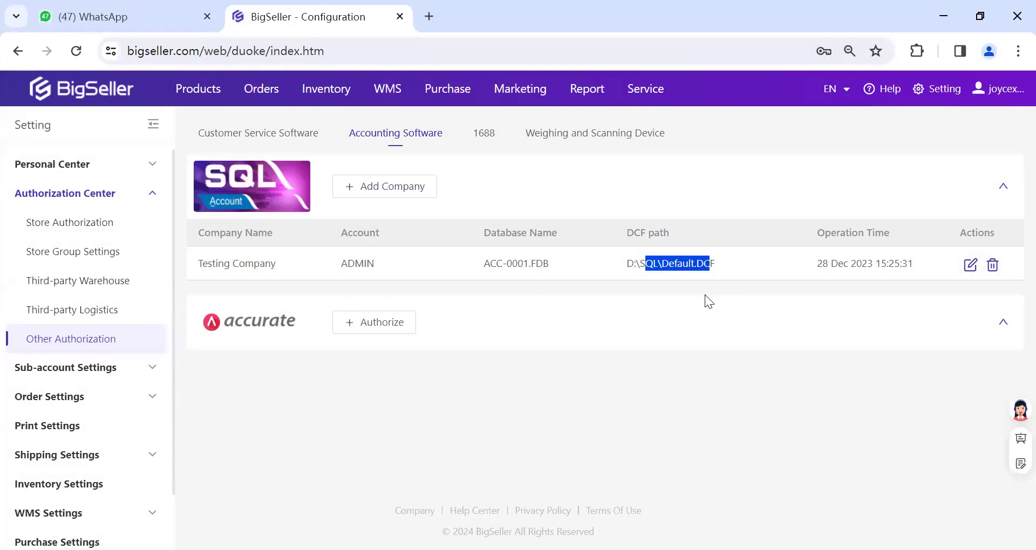
click(692, 295)
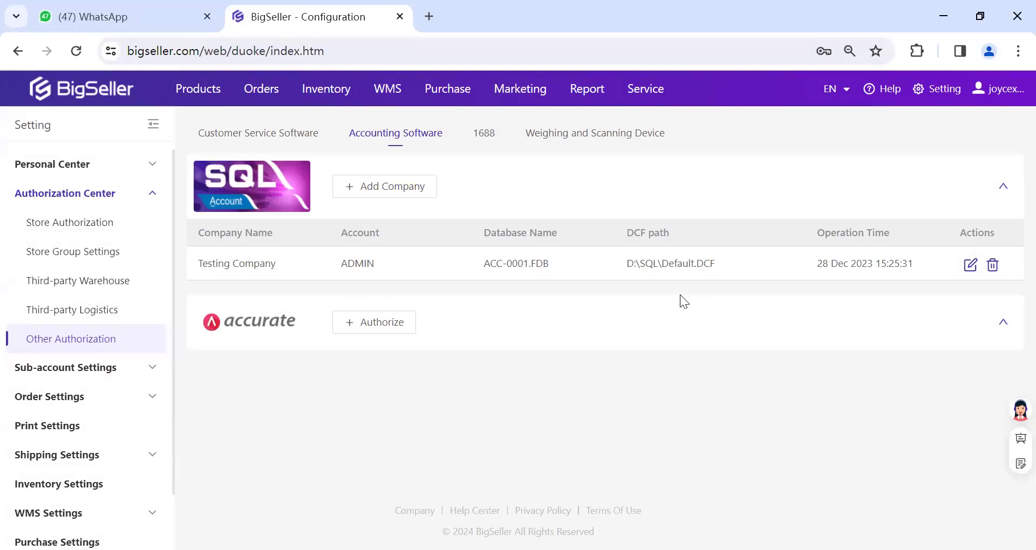
drag(625, 235, 676, 235)
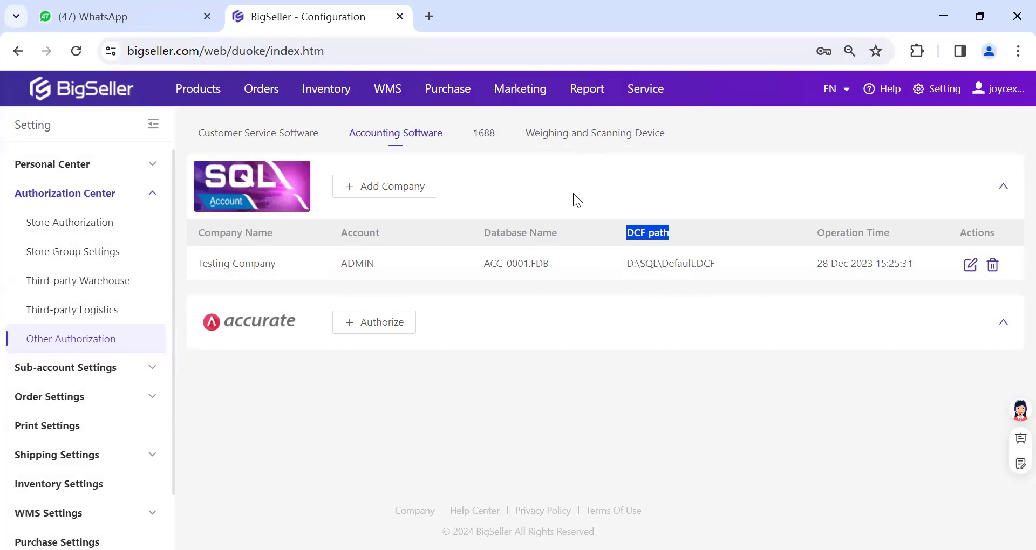
click(633, 196)
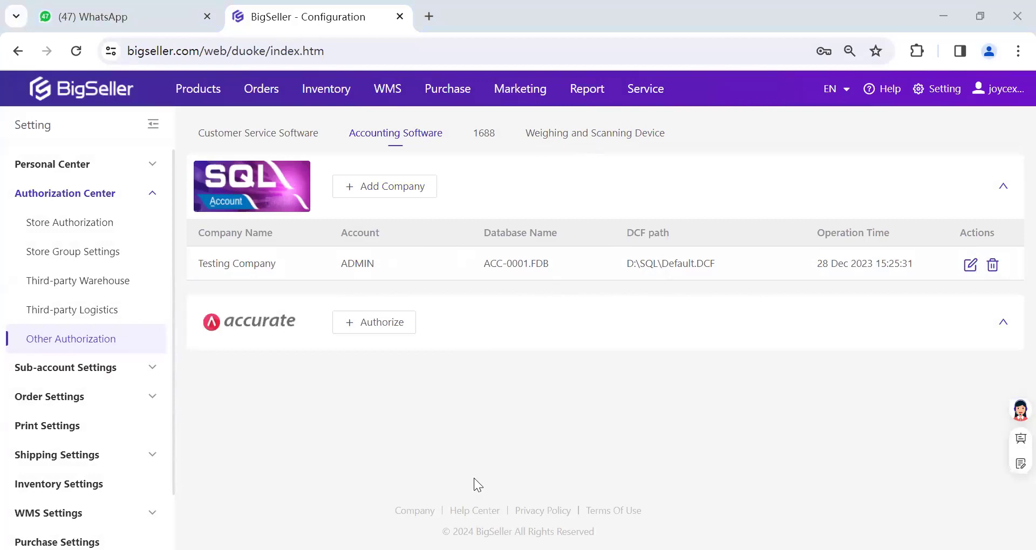
Step: On the slide, highlight step 1, then step 2, mapping BigSeller information with SQL
drag(357, 281, 721, 278)
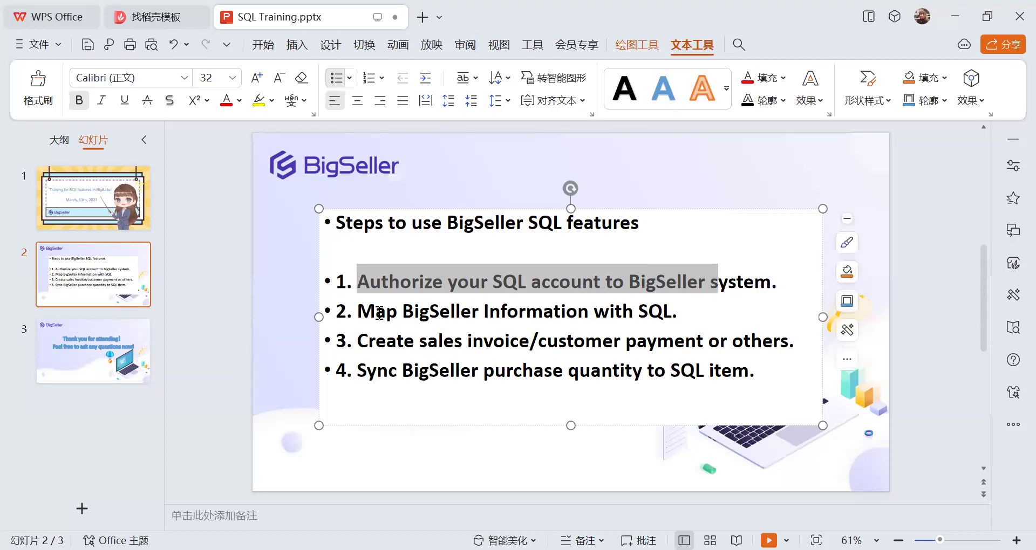
click(363, 310)
drag(363, 310, 672, 312)
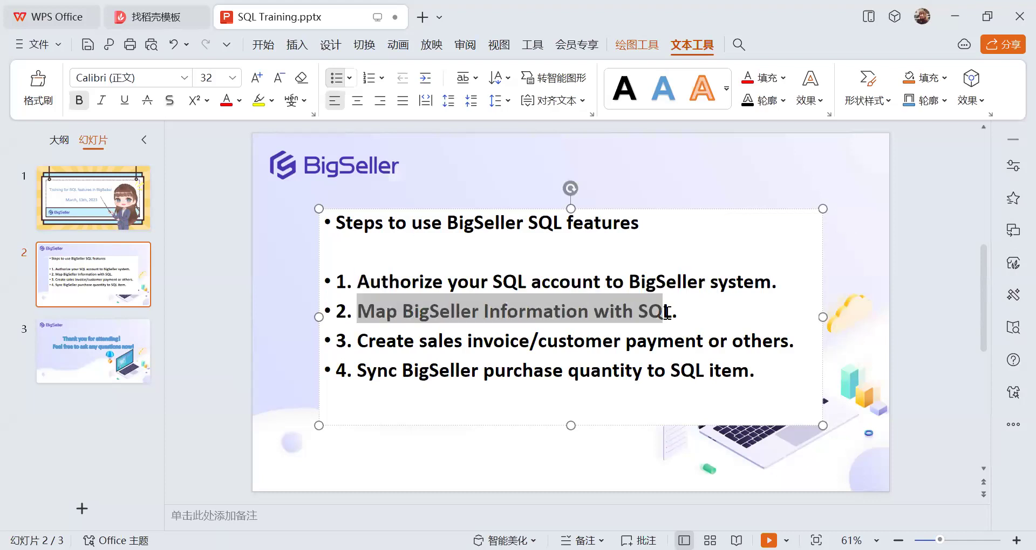
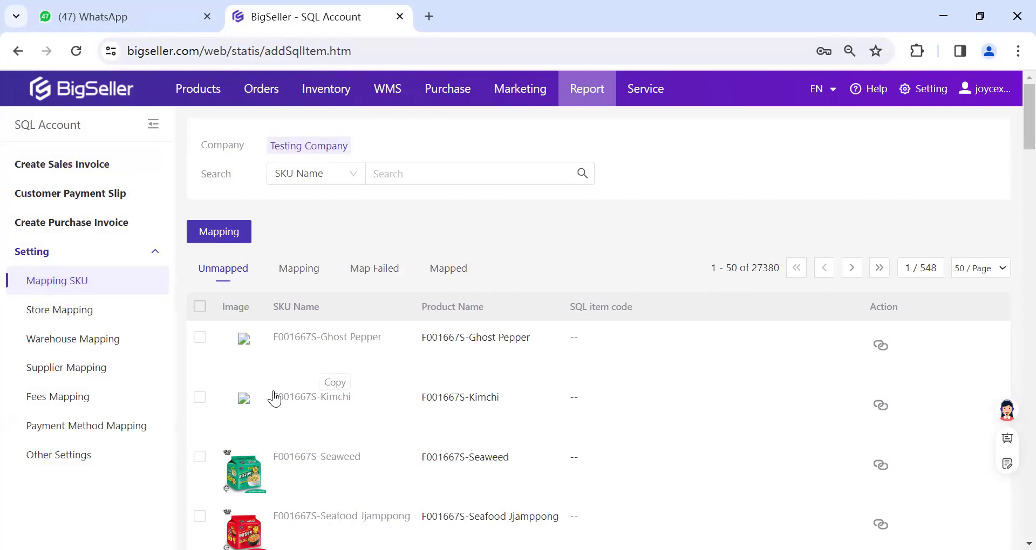
Step: Bring up the Inventory menu over the SKU mapping page and point out Merchant SKU
mouse_move(326, 100)
drag(316, 184, 384, 185)
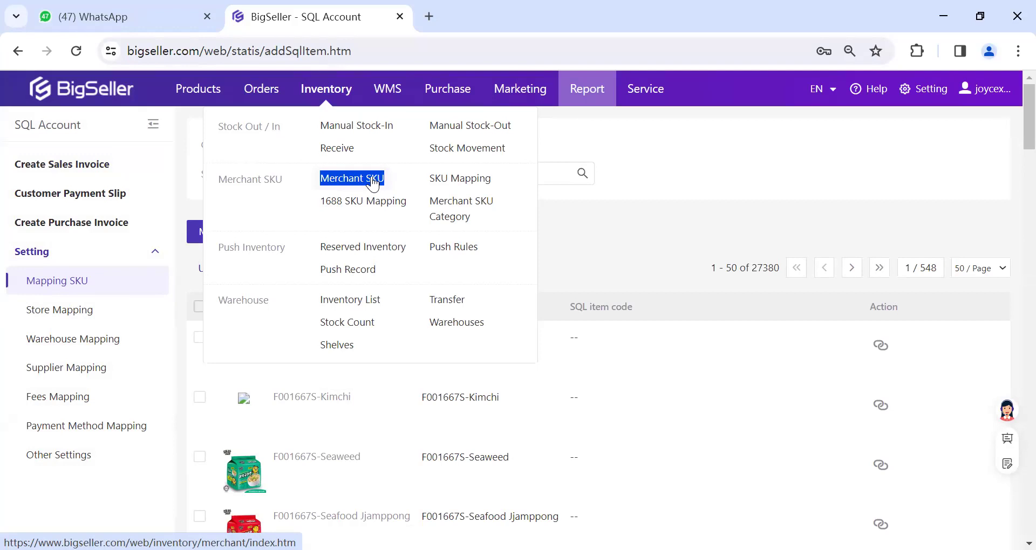
Step: Review the Inventory > Merchant SKU product list, then return to SQL Account's Create Sales Invoice page
click(371, 180)
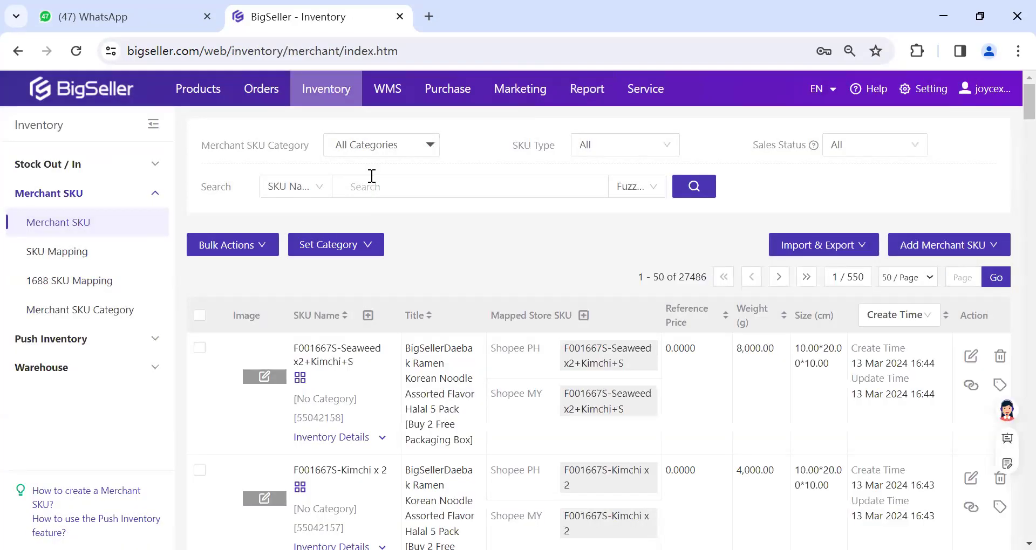
mouse_move(326, 90)
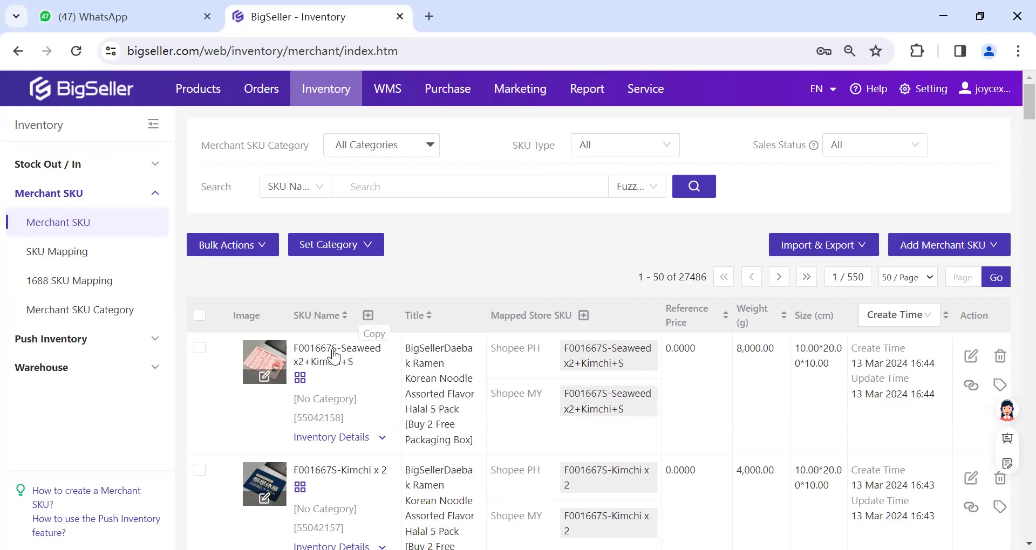
mouse_move(587, 102)
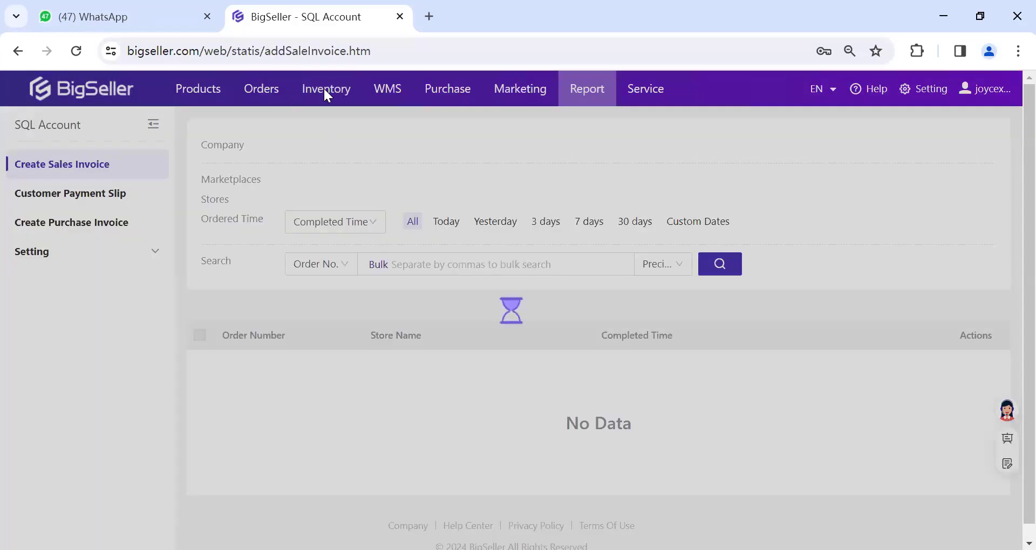
Step: Expand SQL Account Setting, open Mapping SKU, and click into the SKU name search box
mouse_move(324, 89)
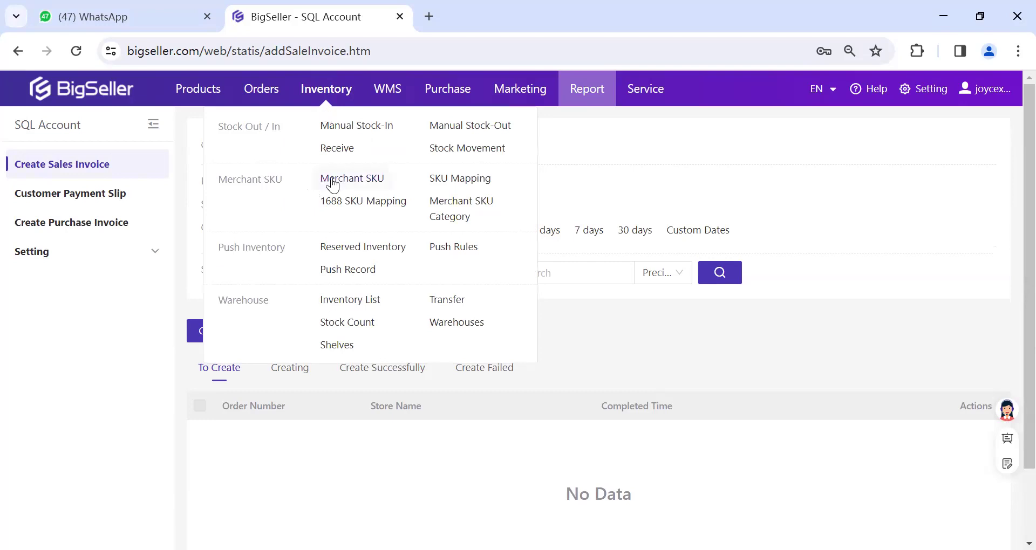
click(105, 253)
click(98, 285)
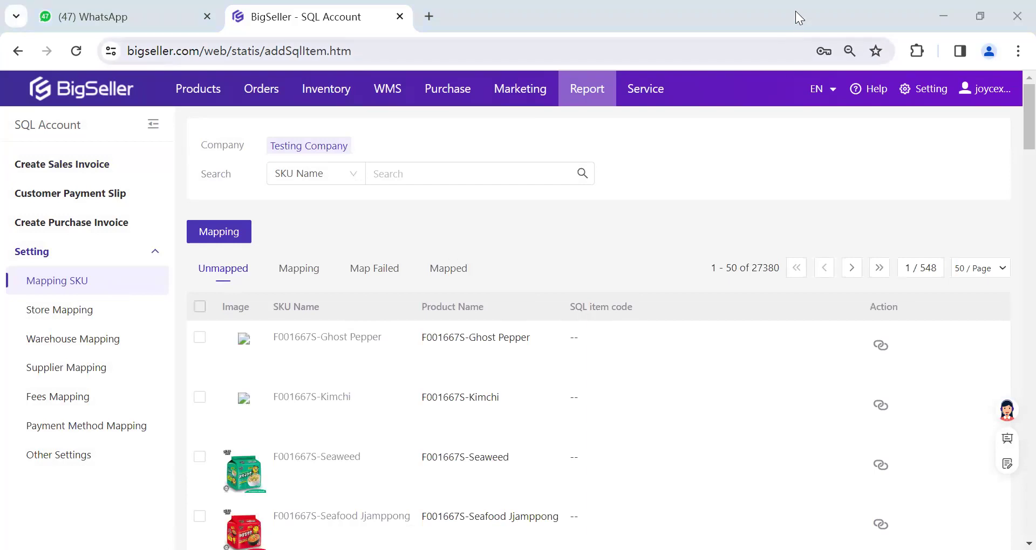
click(377, 176)
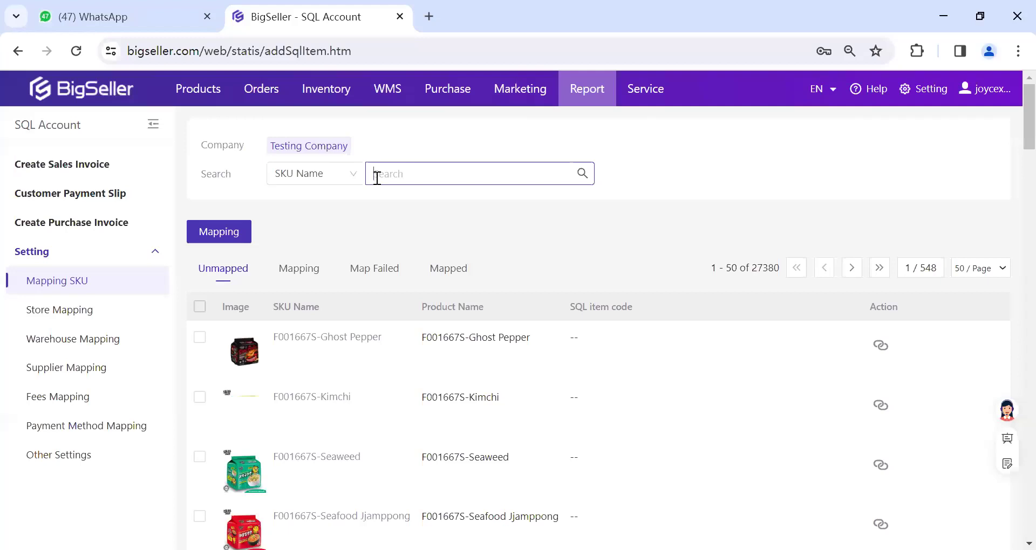
Step: Abandon the SKU search and highlight the empty SQL item code column heading
mouse_move(249, 360)
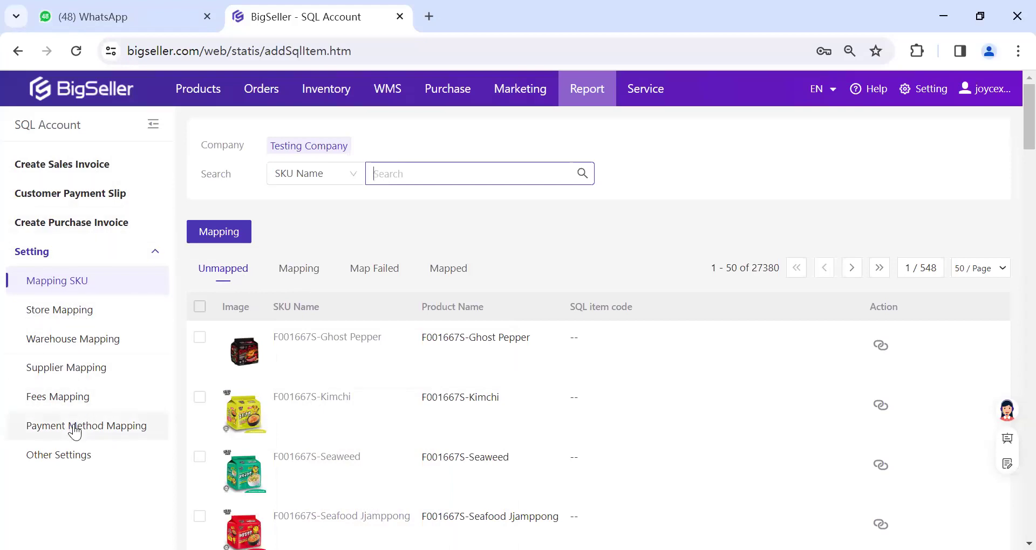
click(296, 230)
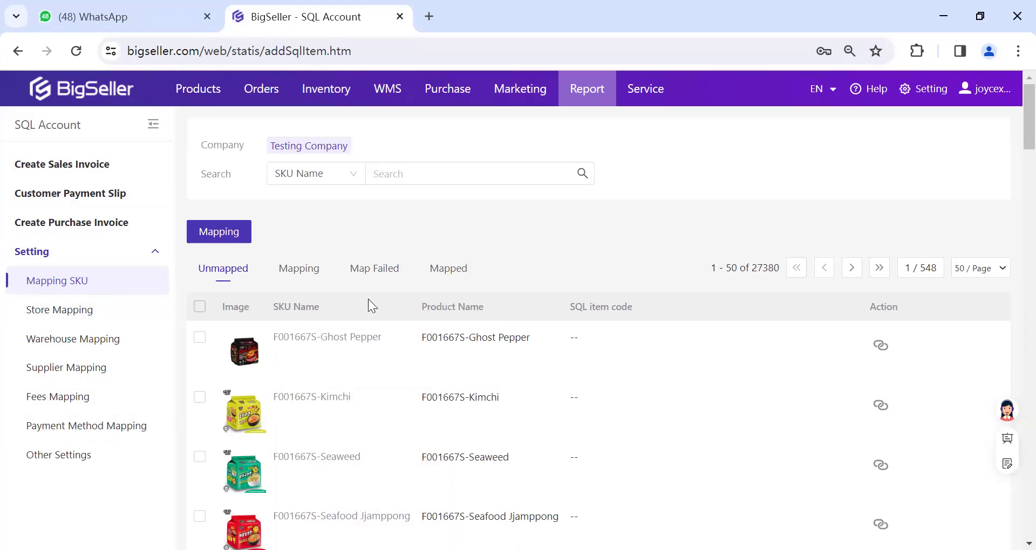
scroll(359, 292, down, 2)
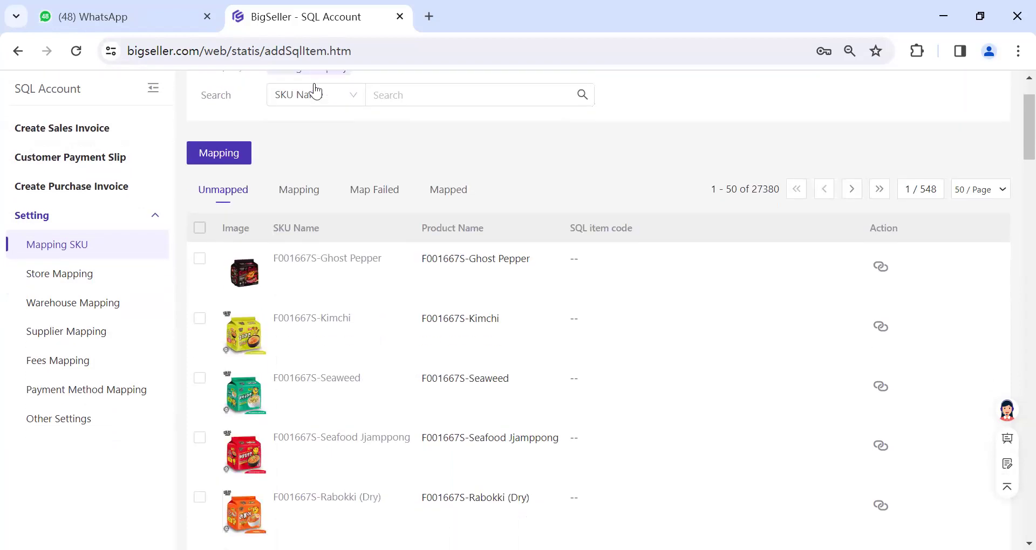
scroll(336, 131, up, 2)
scroll(335, 173, up, 1)
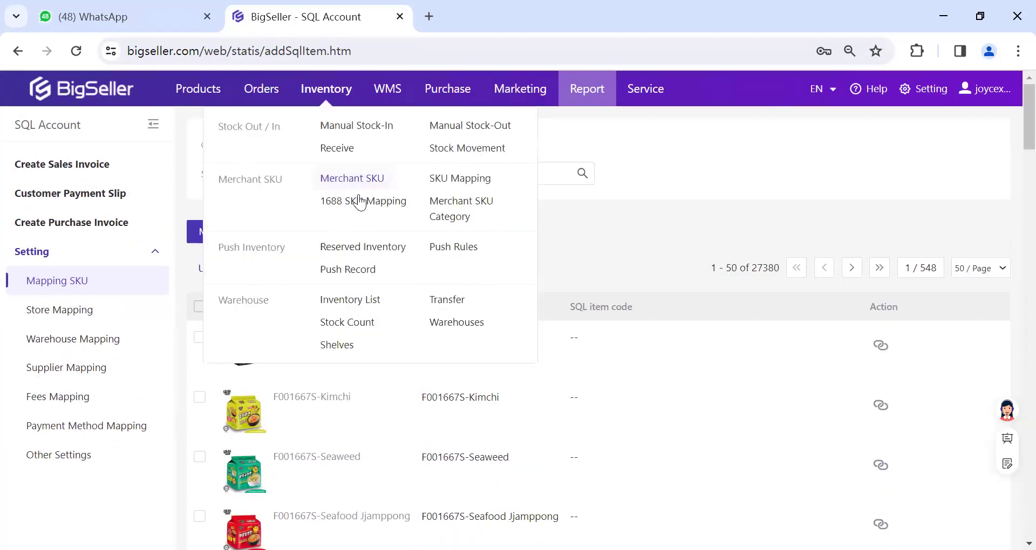
drag(576, 310, 613, 309)
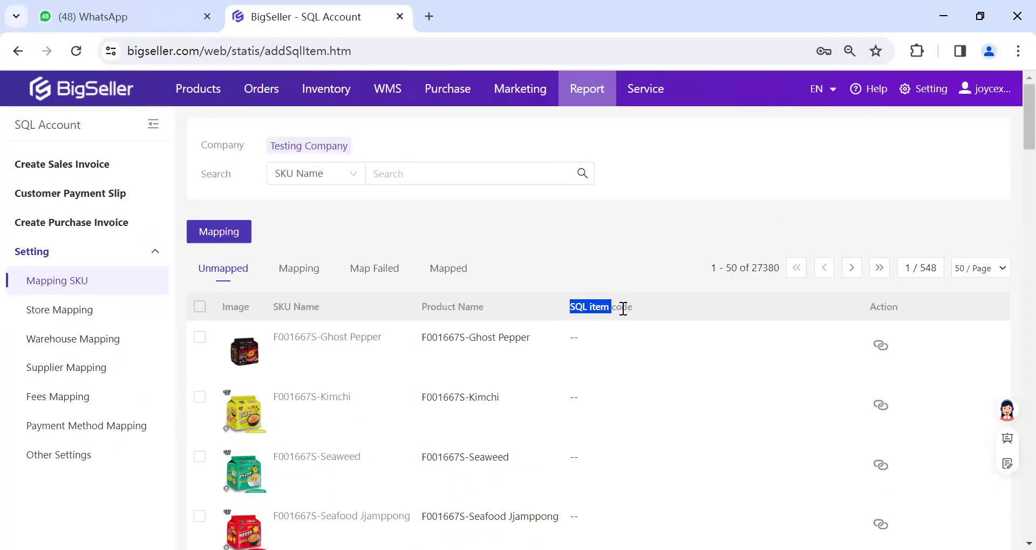
click(623, 309)
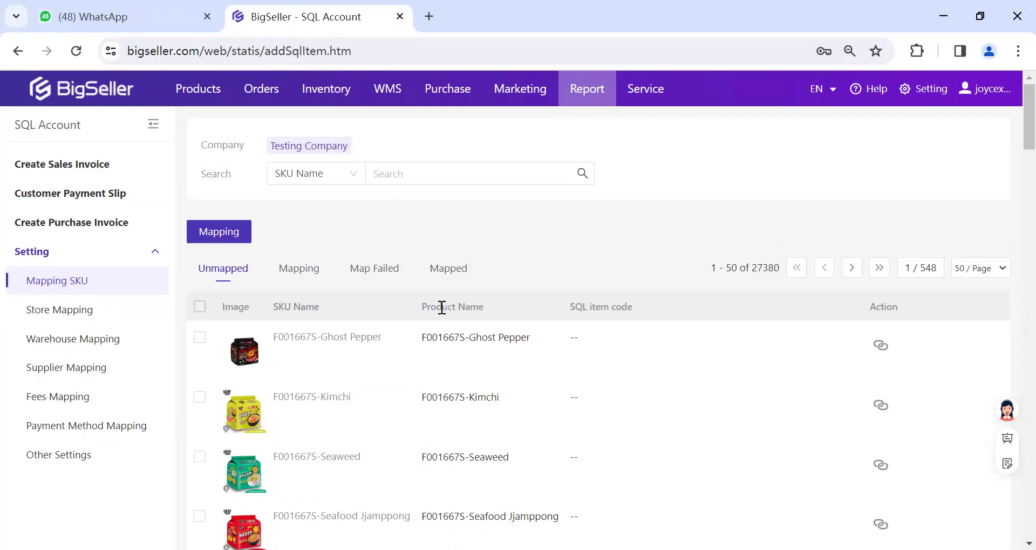
drag(571, 307, 609, 306)
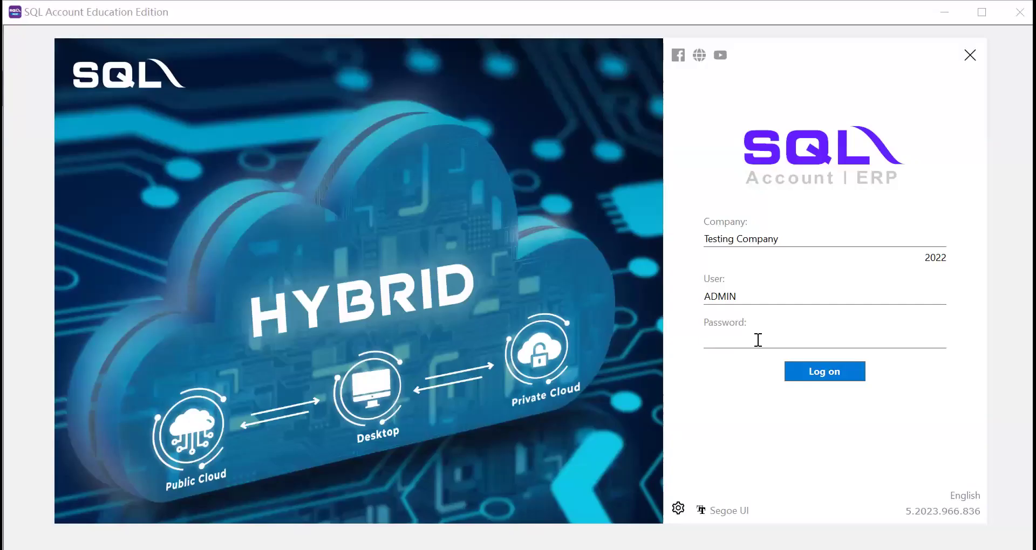
Step: Log in to SQL Account's Testing Company with the account password and show the Stock functions
text(ADMIN)
click(812, 375)
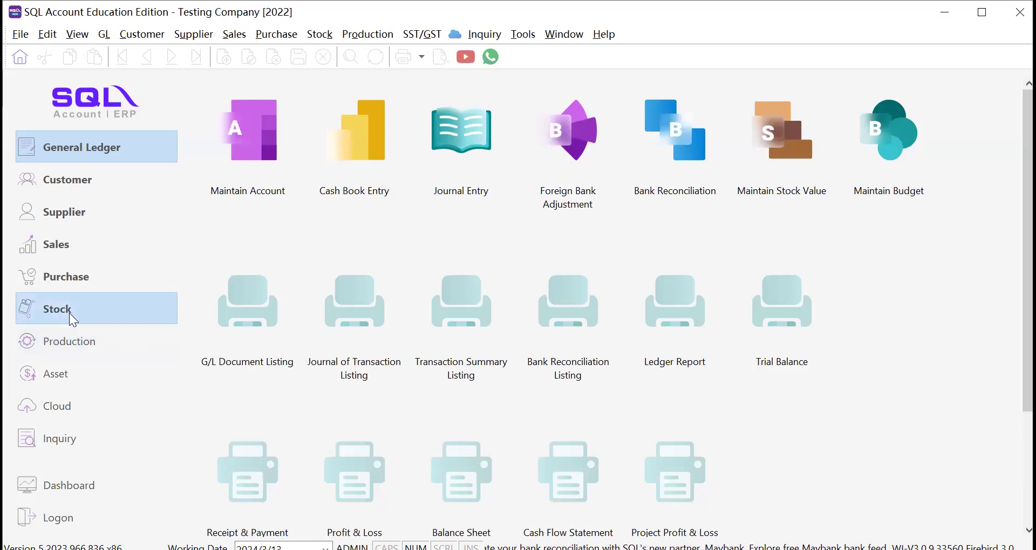
click(69, 313)
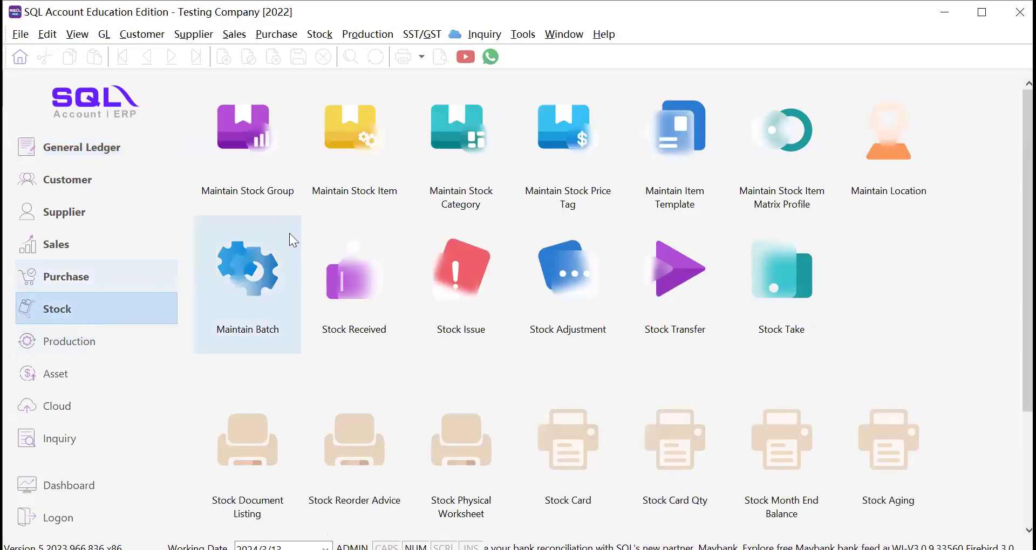
Step: Check existing items in Maintain Stock Item, then return to BigSeller's Mapping SKU page
click(348, 179)
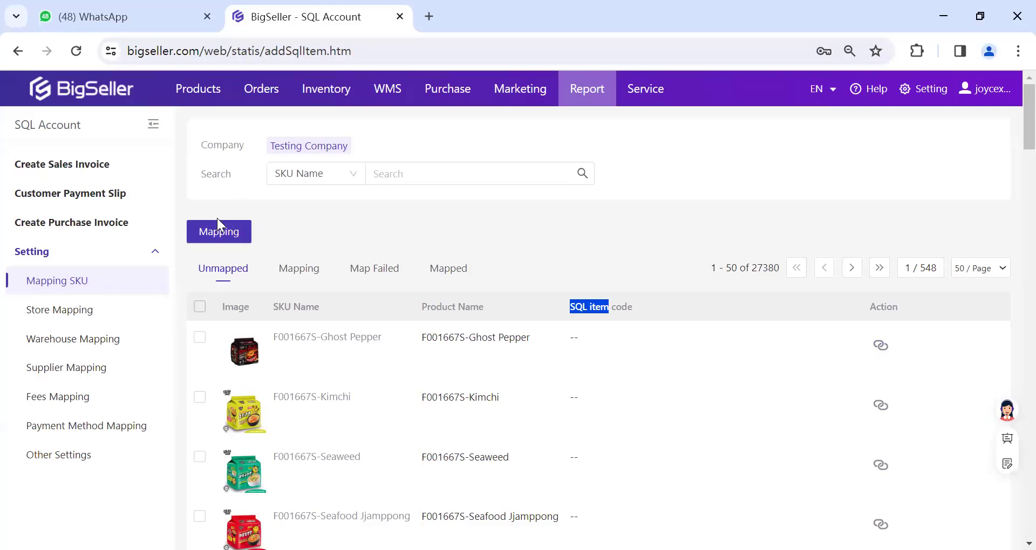
Step: Select all 50 unmapped SKUs for mapping and highlight the Finance Plugin not-open warning
click(200, 306)
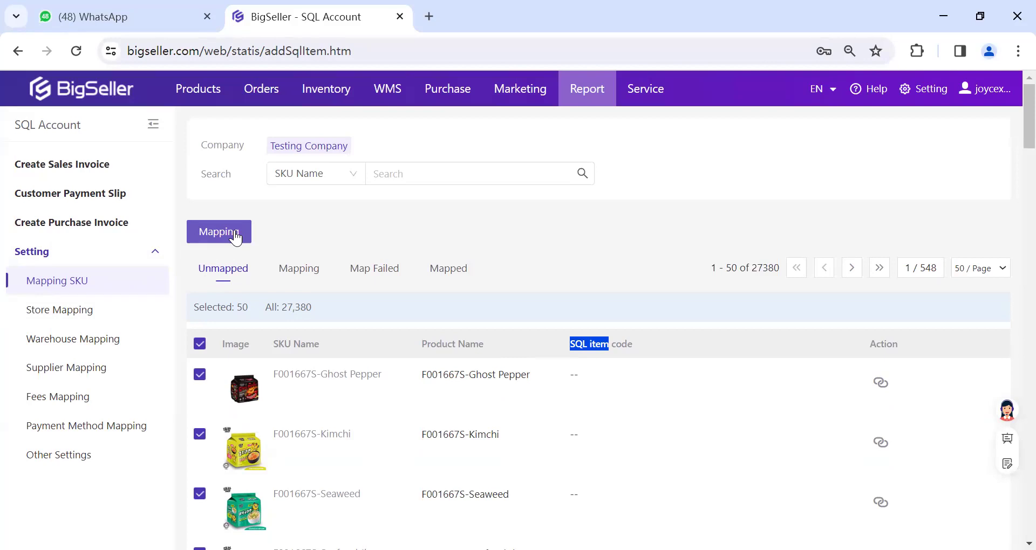
click(235, 236)
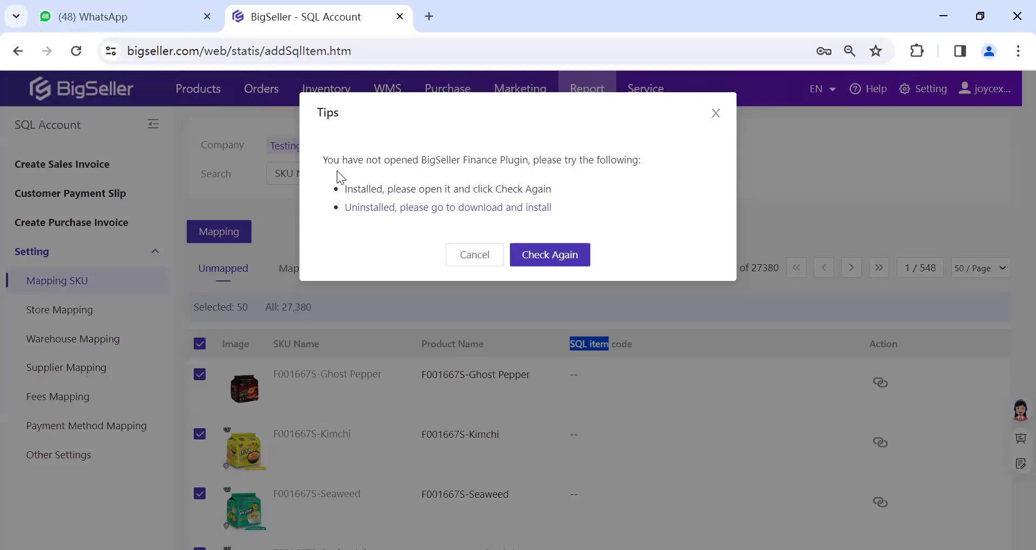
drag(340, 160, 512, 165)
Step: Launch the BigSeller Finance Plugin and dismiss its version 1.0.5 notice
click(550, 160)
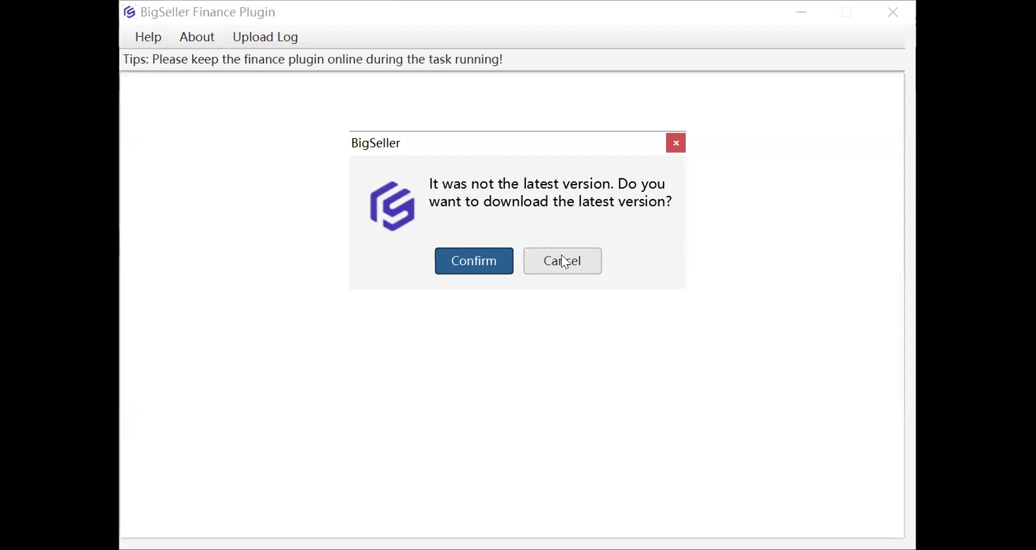
click(564, 263)
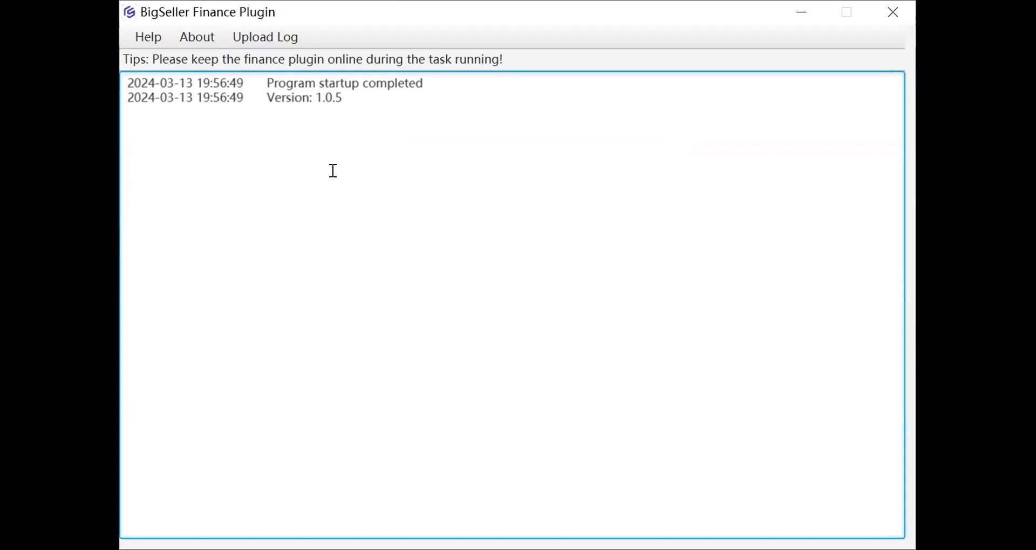
Step: Try uploading the Finance Plugin log and close the upload-failed message
click(301, 45)
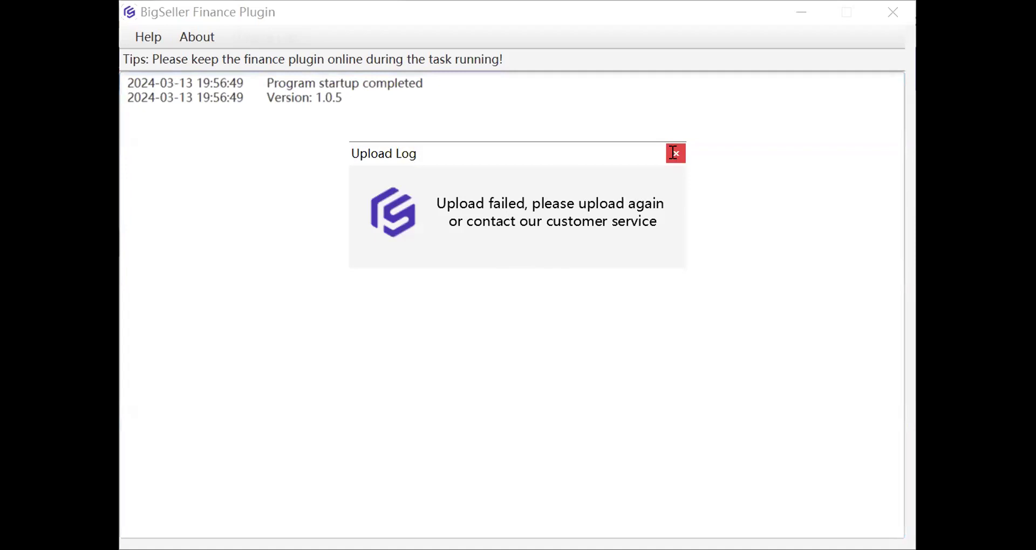
click(676, 154)
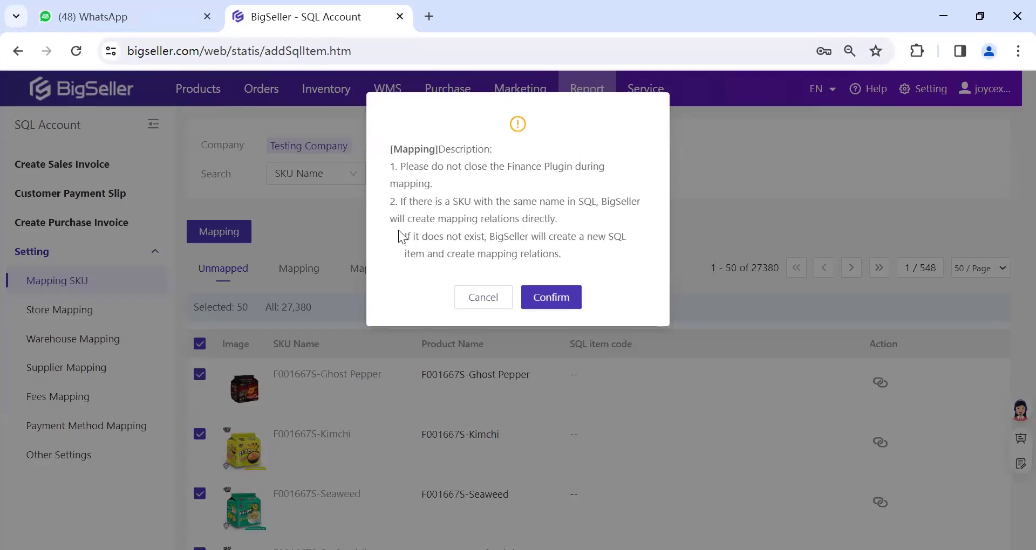
Step: Highlight the description notes: same-name SKUs map directly, missing items get created in SQL
drag(398, 201, 550, 217)
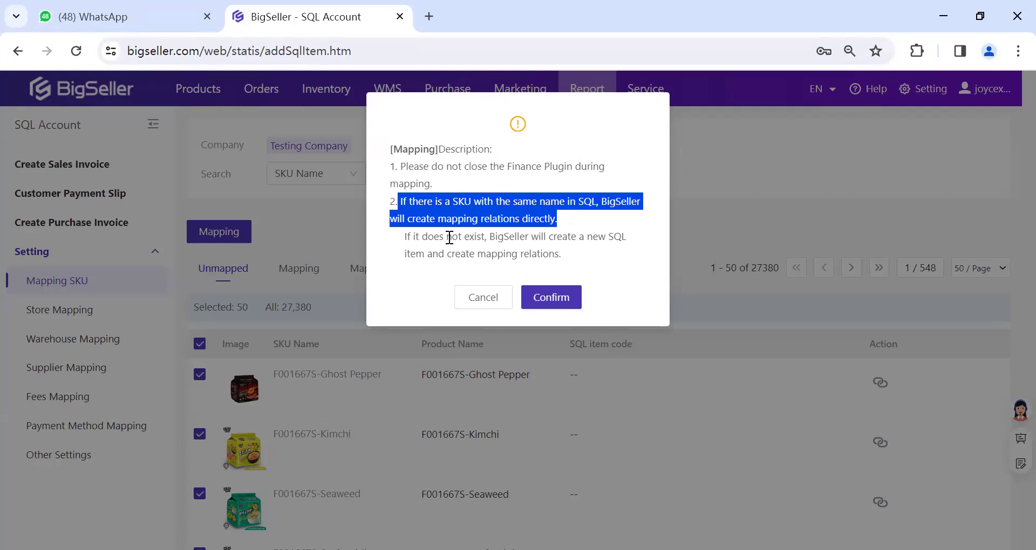
drag(413, 237, 562, 251)
click(562, 256)
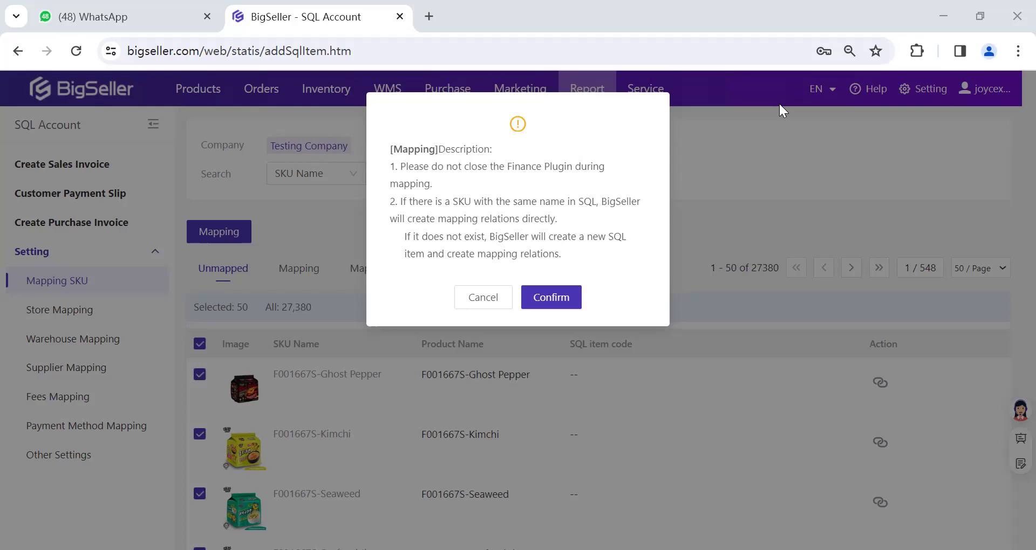
drag(564, 223, 546, 204)
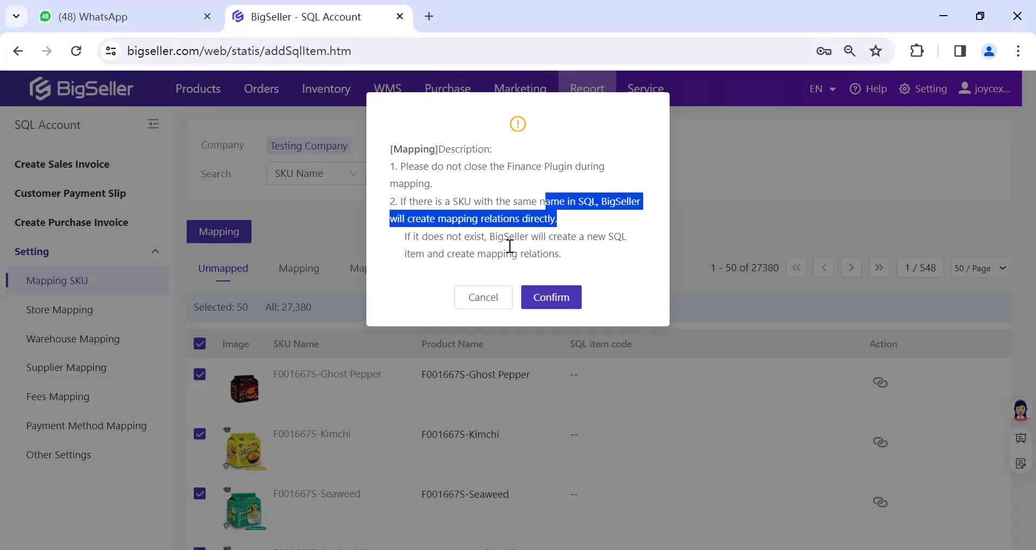
drag(490, 237, 570, 254)
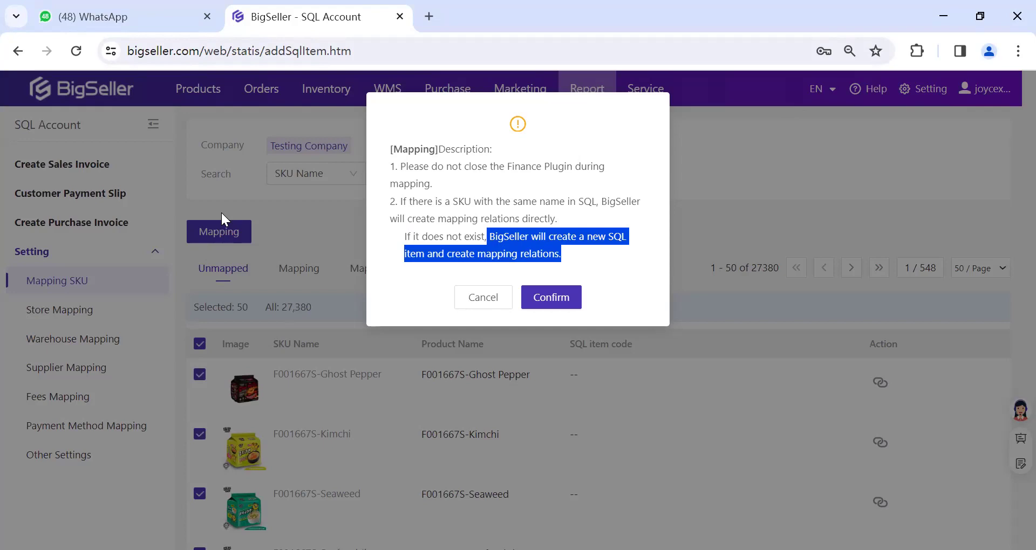
click(447, 242)
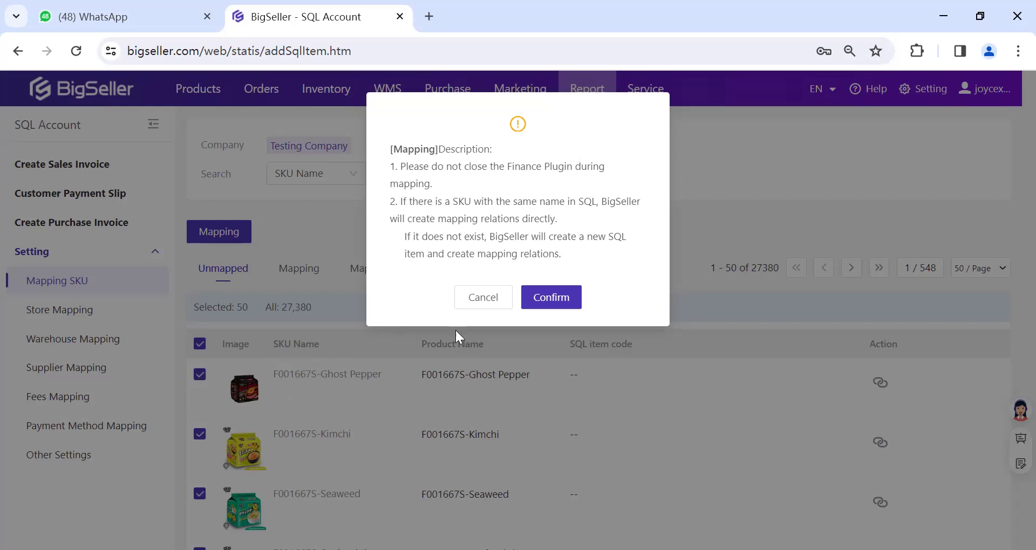
Step: Close the mapping description and select the first SKU's full name F001667S-Ghost Pepper
click(482, 299)
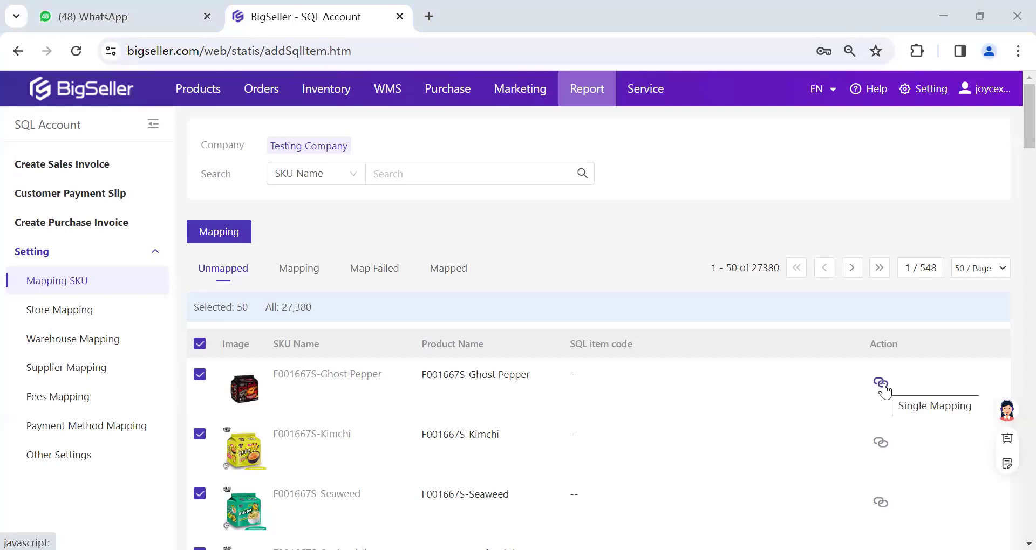
mouse_move(302, 386)
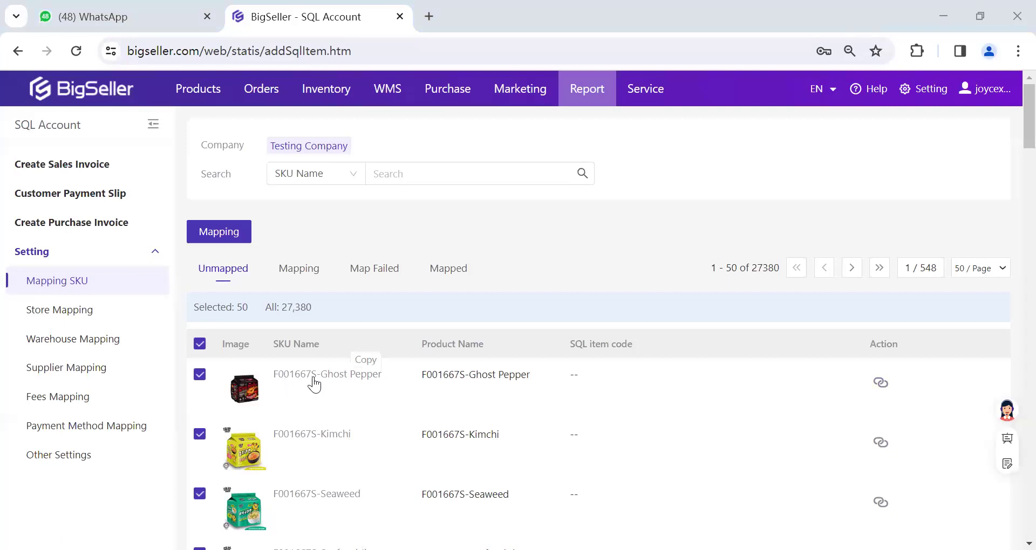
drag(321, 379, 387, 376)
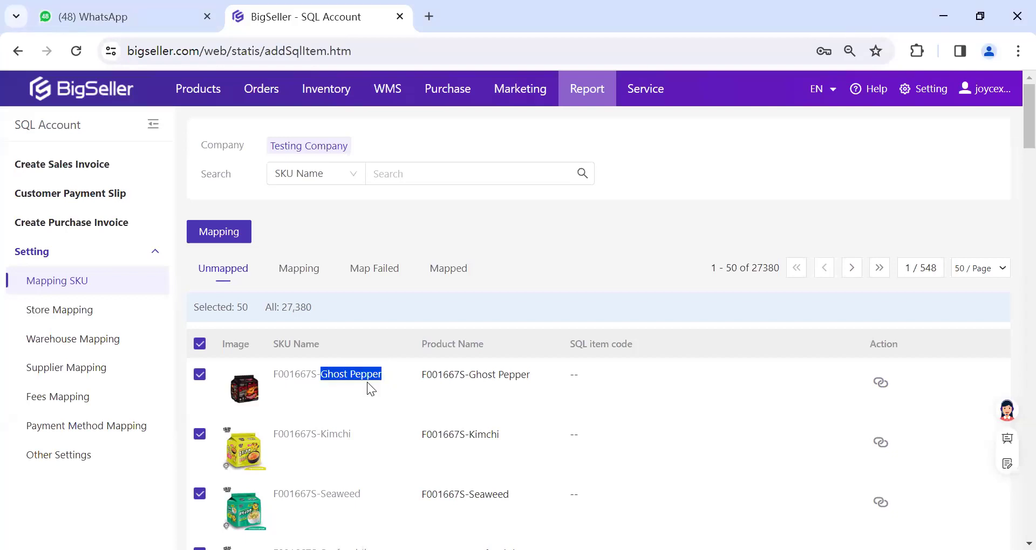
click(367, 384)
mouse_move(378, 386)
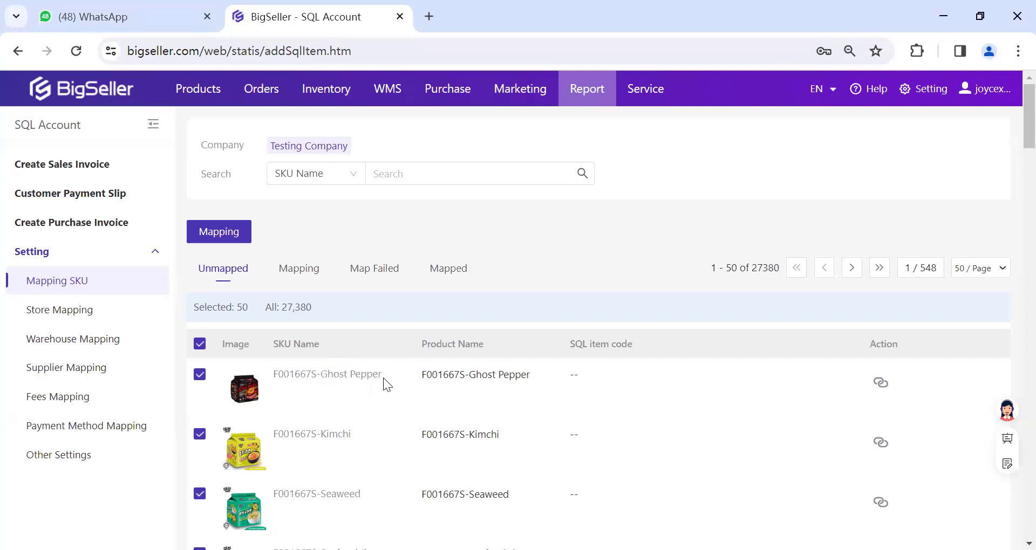
drag(383, 378, 265, 376)
key(ctrl+c)
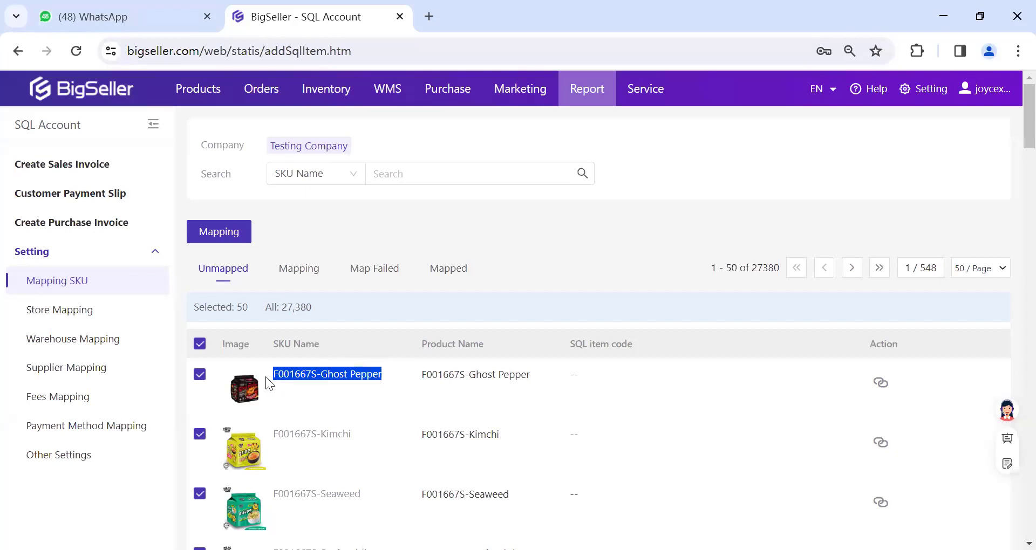
Step: Single-map the Ghost Pepper SKU with SQL item code F001667S-Tansy and confirm
click(876, 393)
key(ctrl+v)
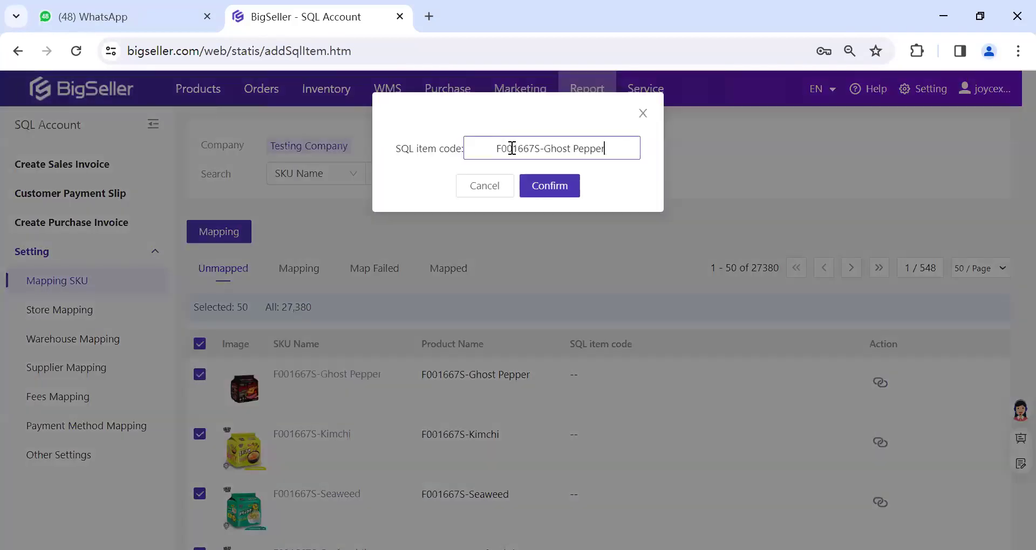
click(496, 150)
key(Delete)
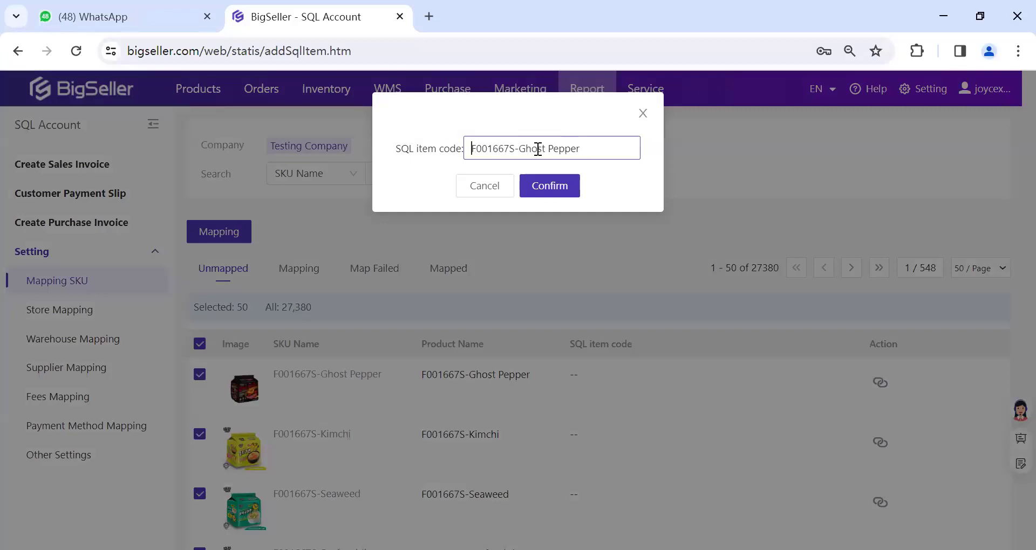
drag(547, 150, 606, 150)
key(BackSpace)
key(BackSpace)
key(BackSpace)
key(BackSpace)
key(BackSpace)
key(BackSpace)
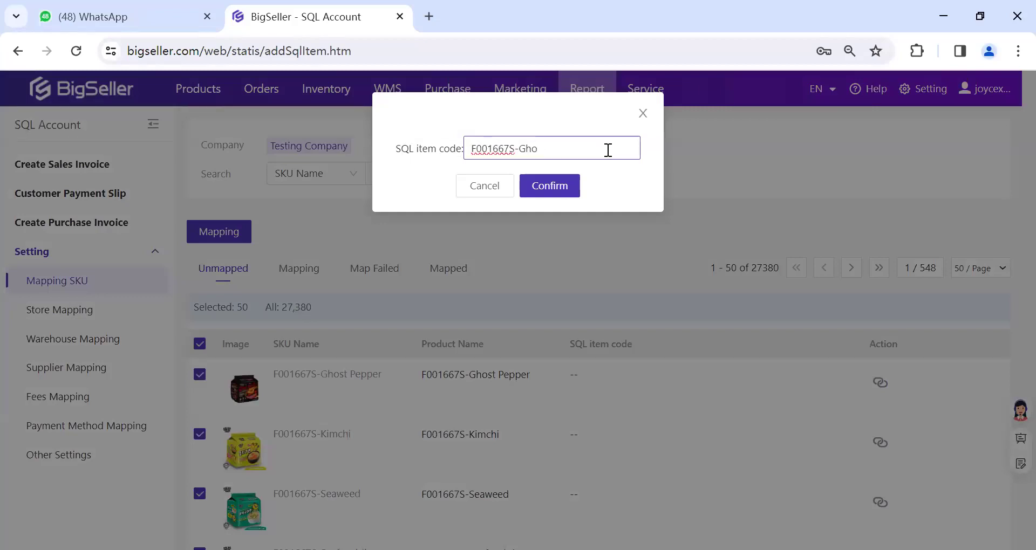
text(Tansy)
click(549, 182)
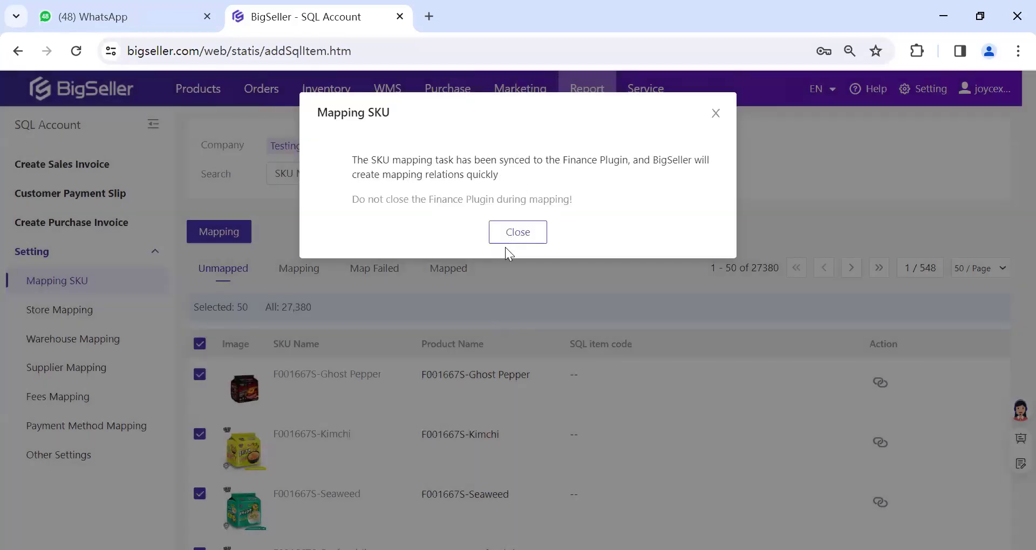
Step: Dismiss the sync notice and verify Ghost Pepper shows code F001667S-Tansy under Mapped
click(432, 271)
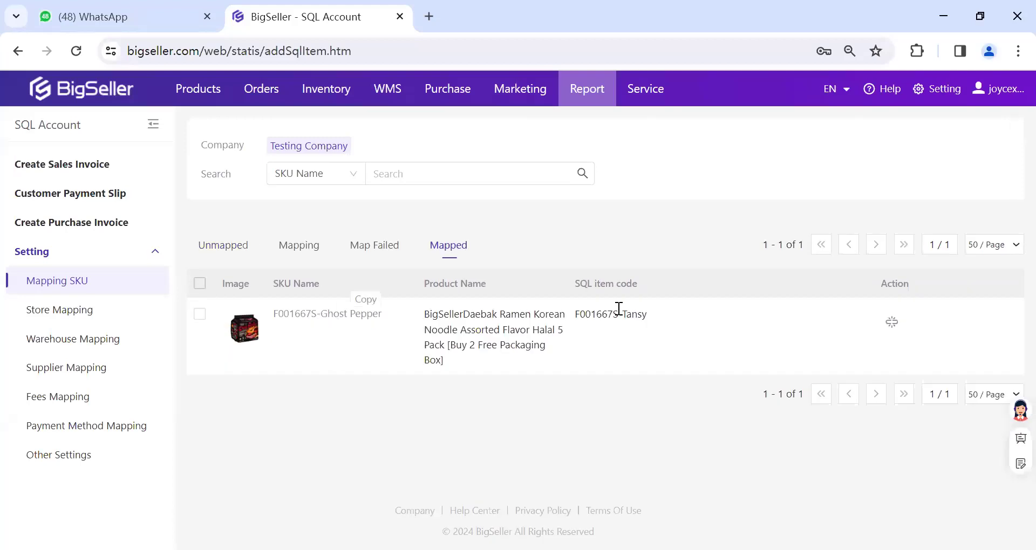
double_click(593, 292)
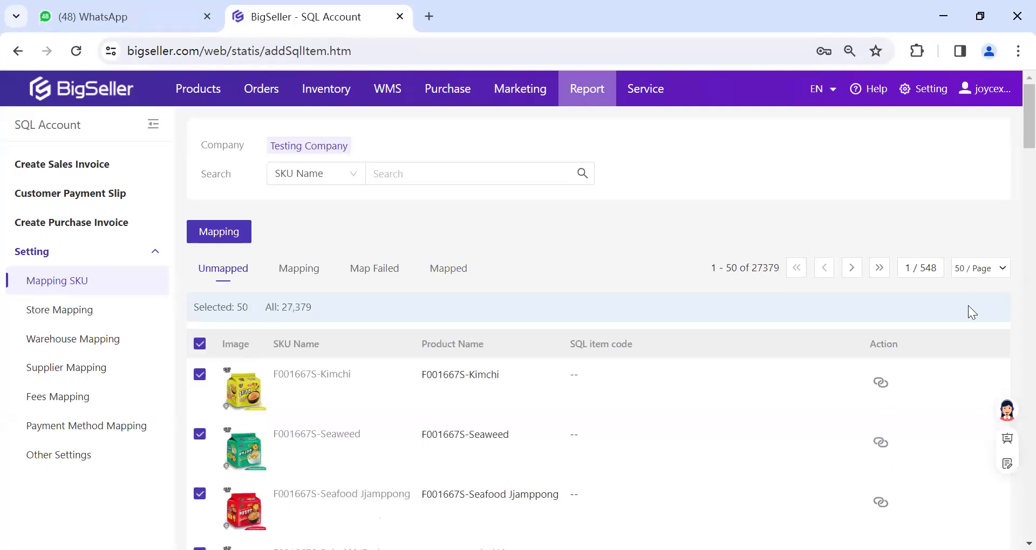
click(980, 268)
Step: Show 300 unmapped SKUs per page, select them all, and dismiss the Mapping notice unconfirmed
key(Return)
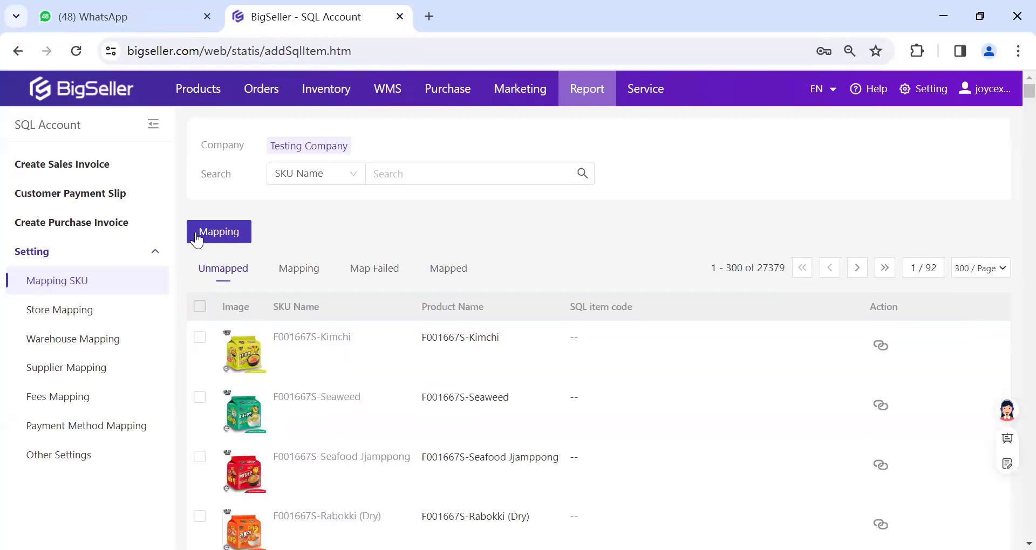
click(198, 230)
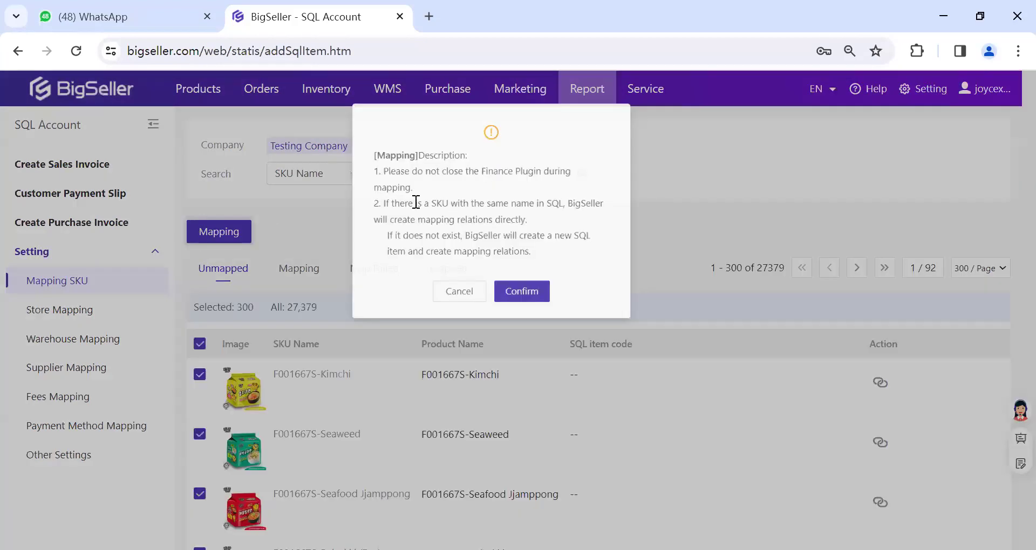
triple_click(569, 214)
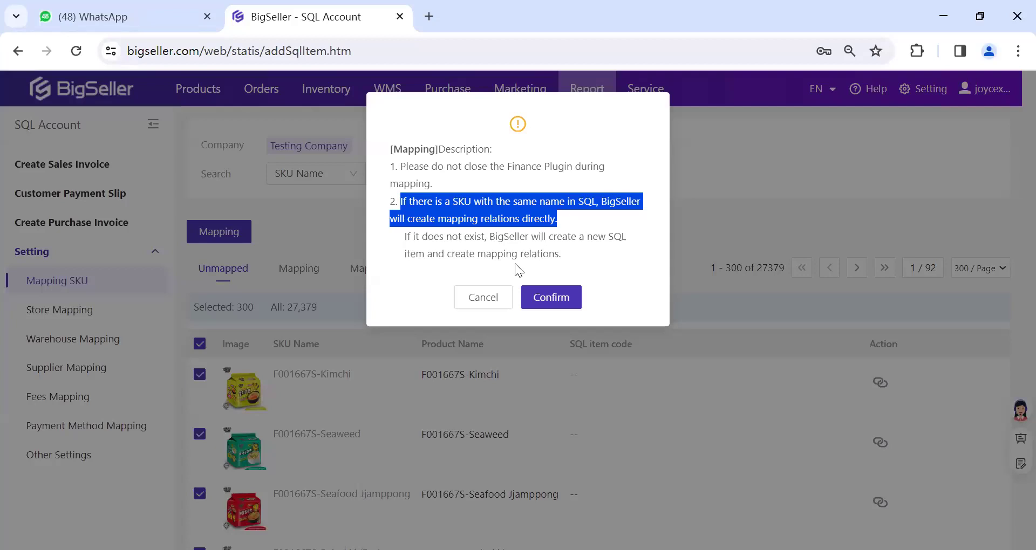
click(311, 315)
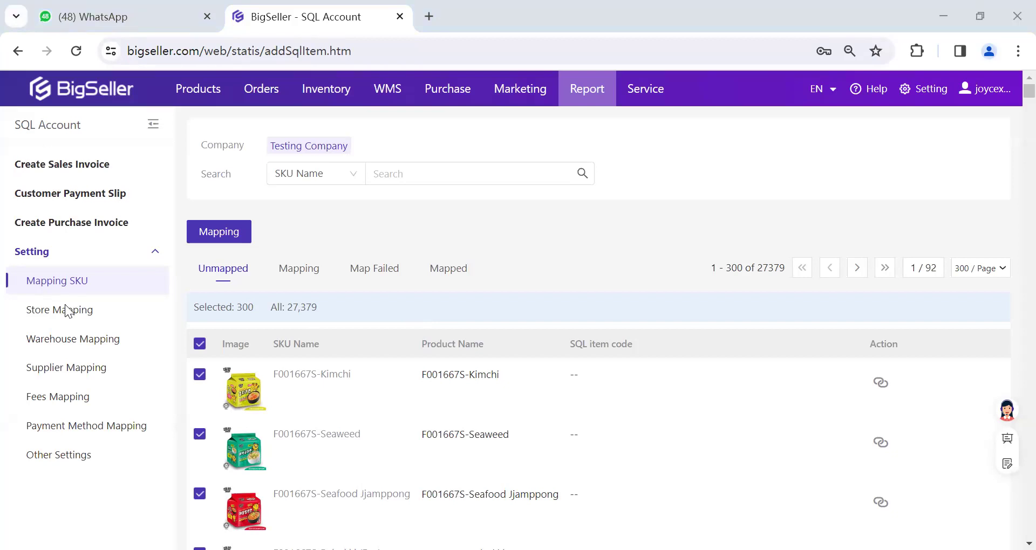
key(alt+Tab)
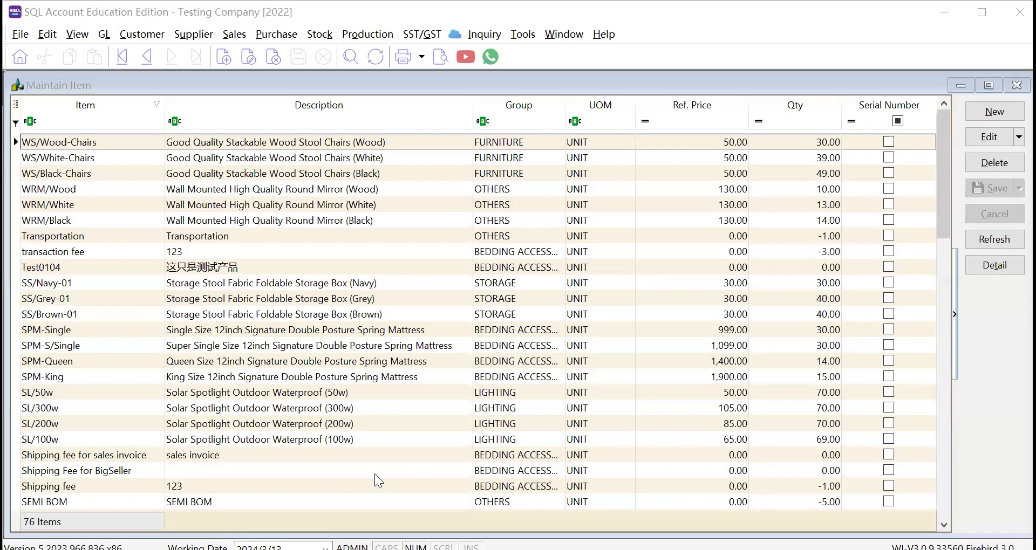
Step: Return from SQL Account's 76-item stock list to BigSeller's Unmapped SKU page
key(alt+Tab)
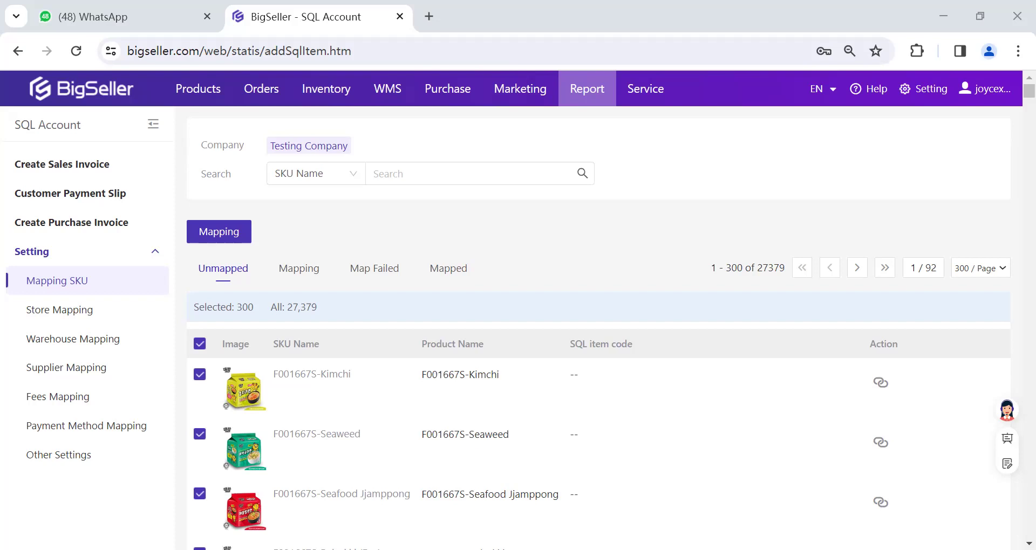
click(466, 236)
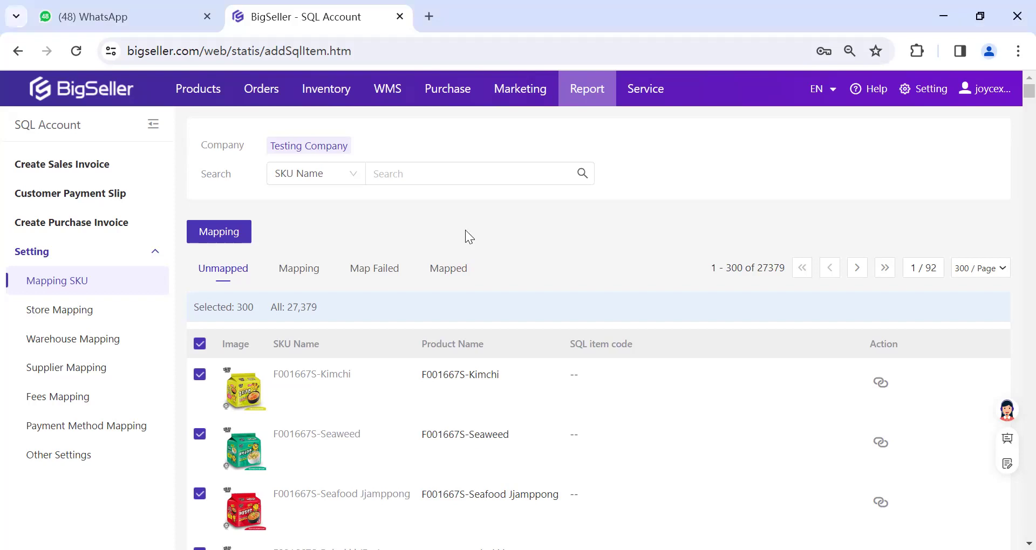
mouse_move(324, 103)
drag(571, 345, 657, 354)
click(652, 380)
click(200, 345)
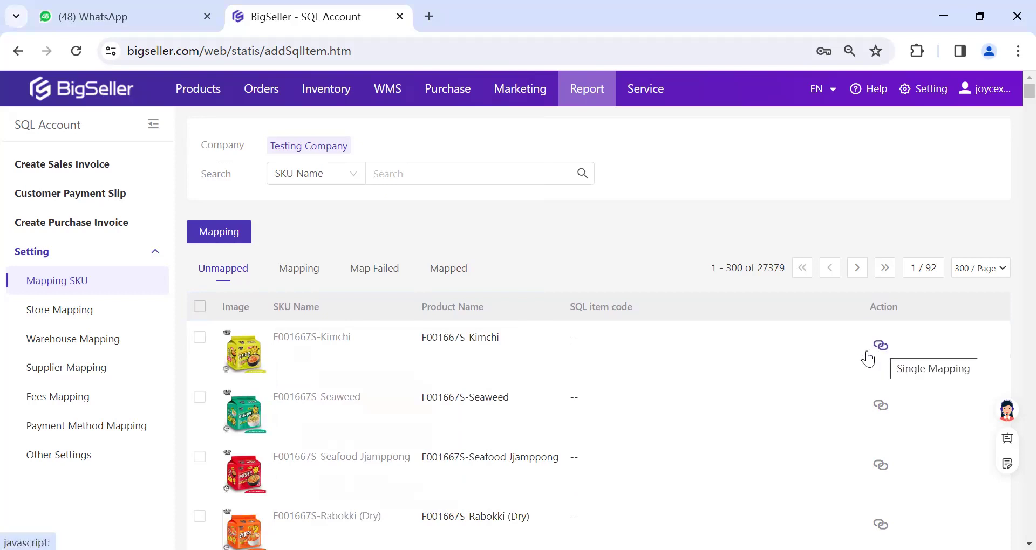
click(199, 306)
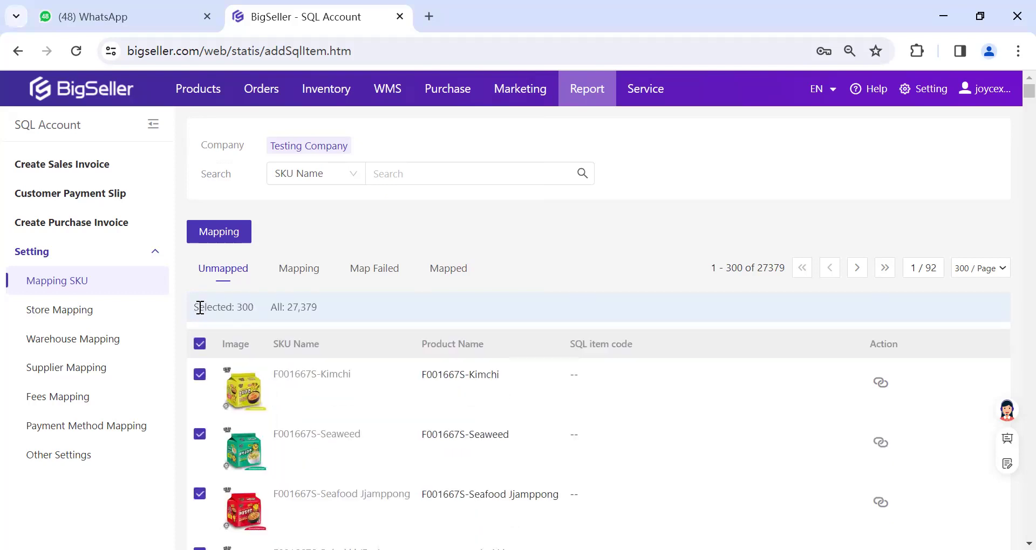
click(236, 237)
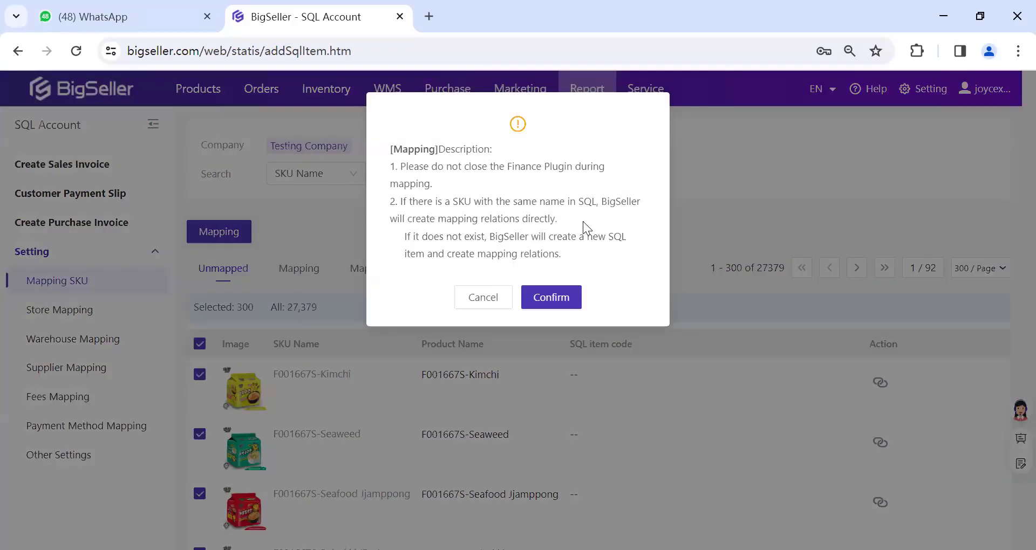
drag(577, 213, 399, 202)
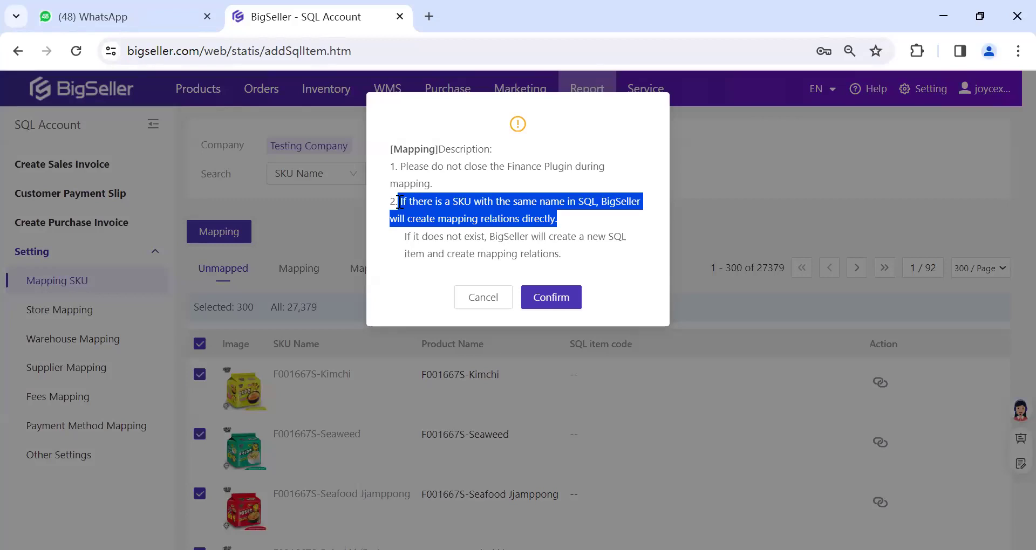
click(478, 297)
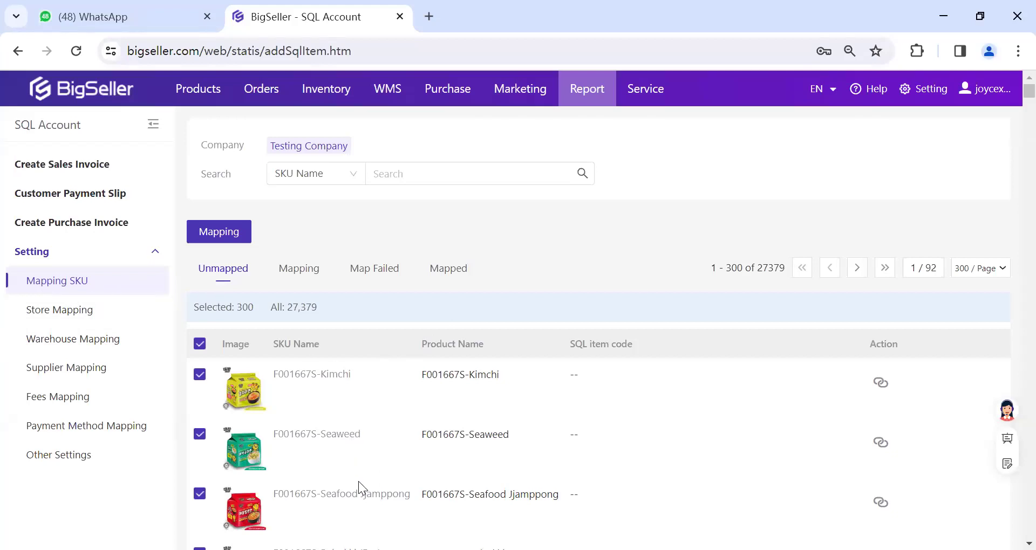
Step: Open Store Mapping and preview the Add Mapping store list, then cancel without adding
click(29, 316)
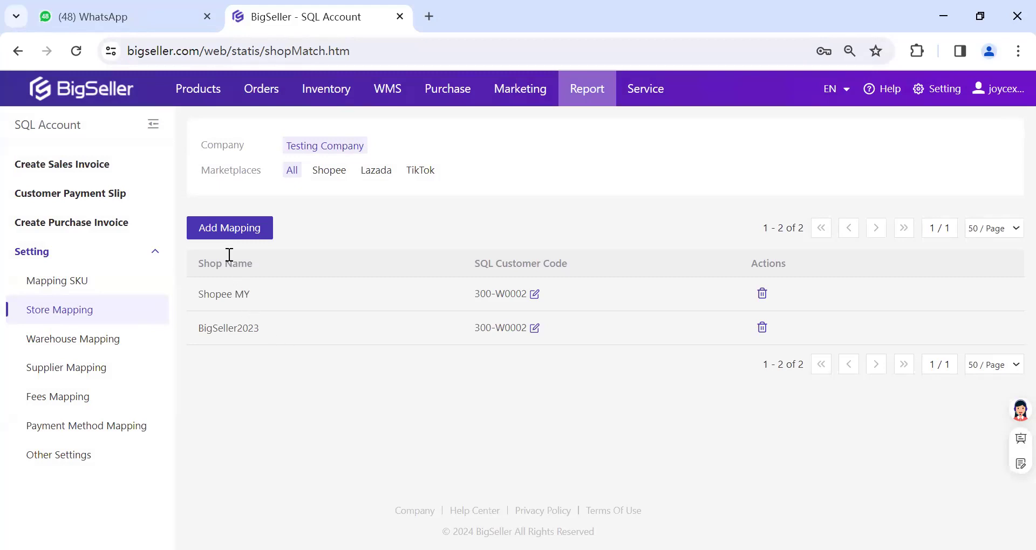
click(229, 233)
click(438, 167)
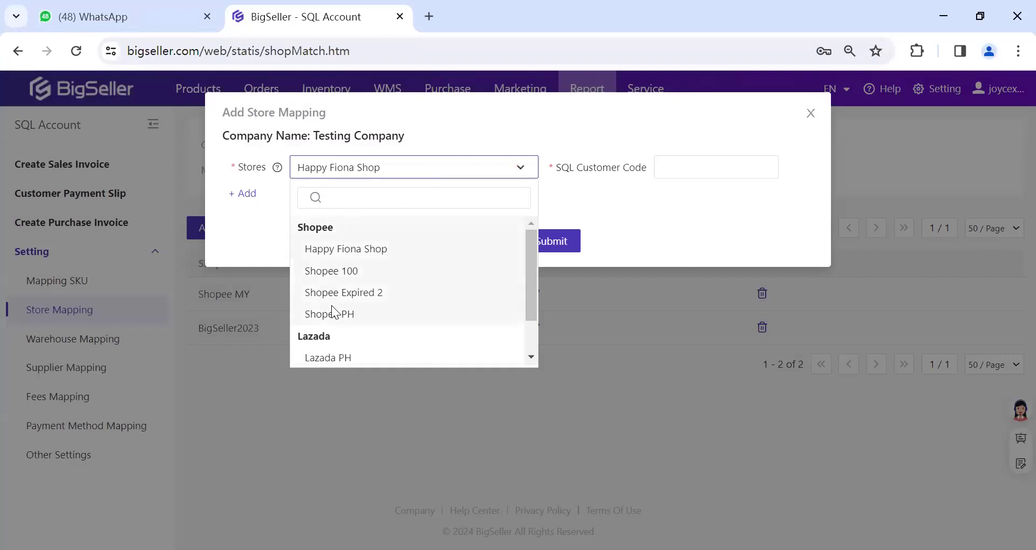
scroll(337, 275, down, 1)
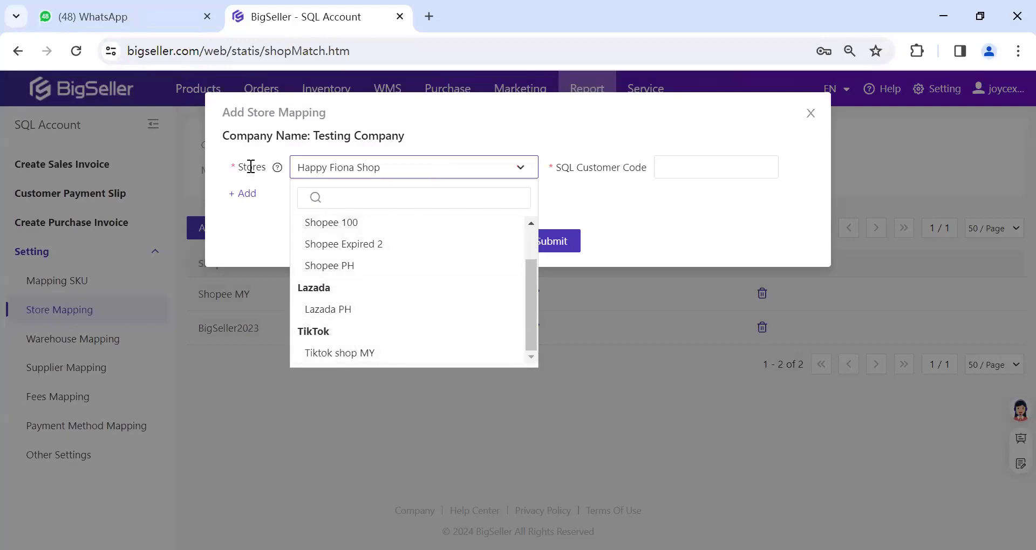
click(561, 166)
drag(561, 166, 577, 167)
click(588, 185)
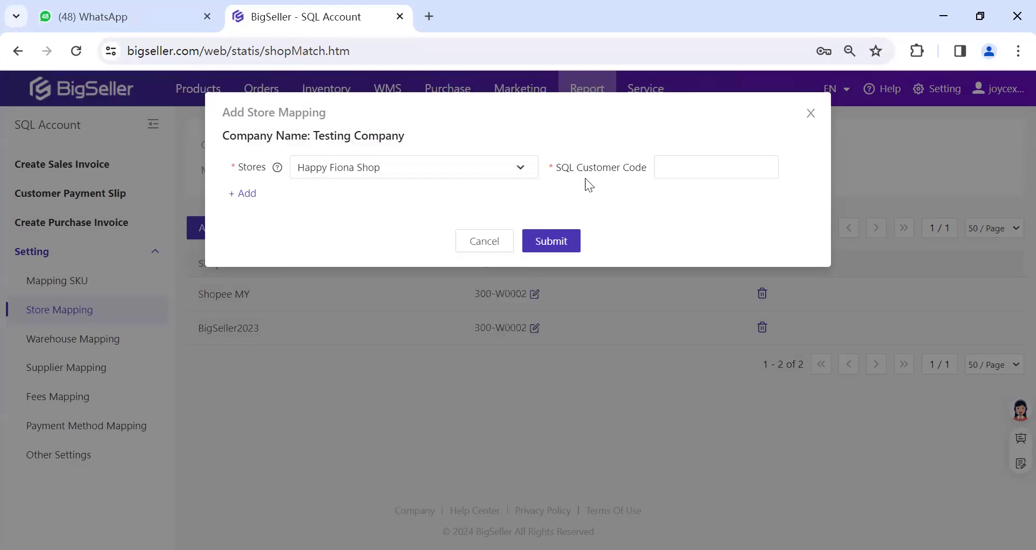
click(472, 244)
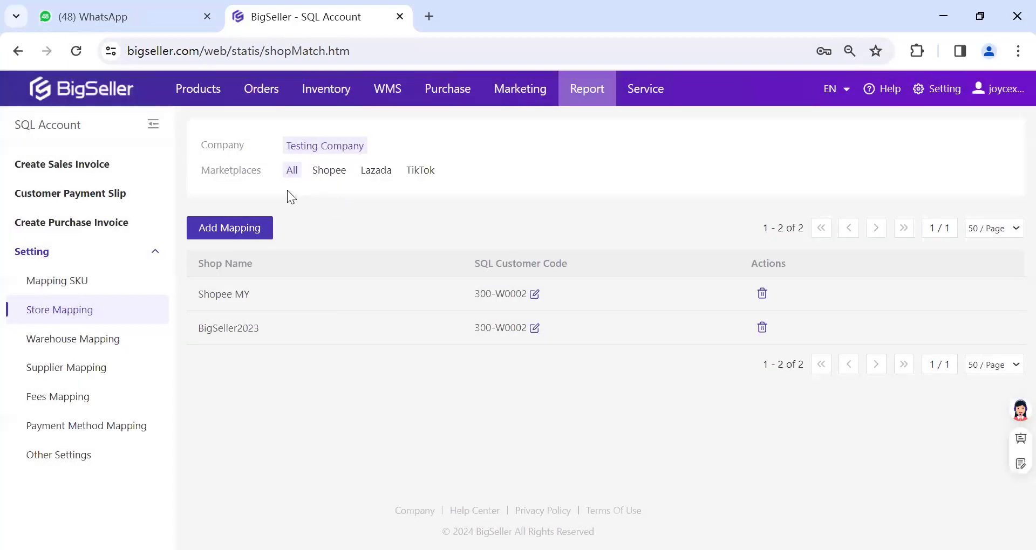
Step: Begin a new store mapping with Shopee PH selected and the customer code left blank
drag(231, 145, 240, 144)
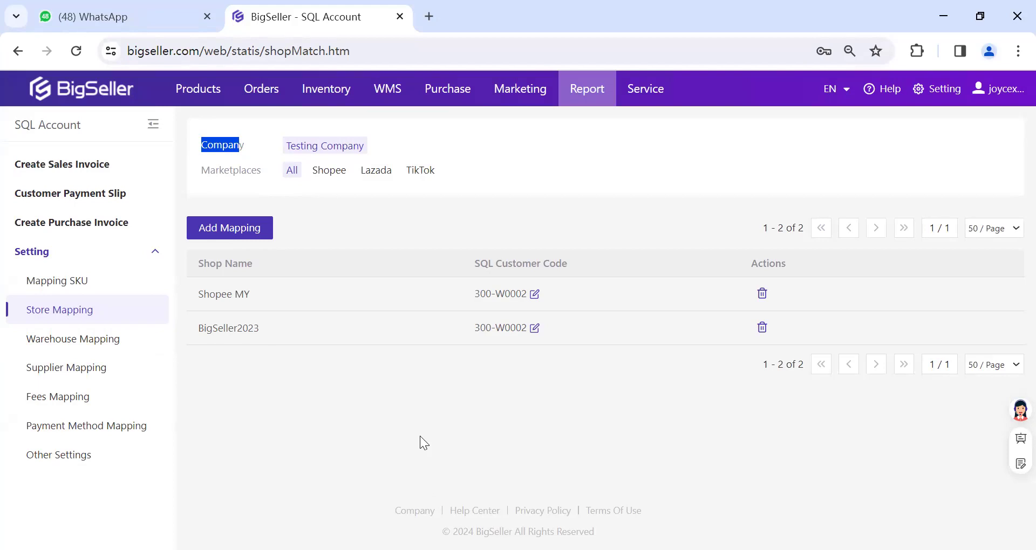
click(229, 228)
drag(556, 167, 629, 171)
click(619, 213)
click(410, 170)
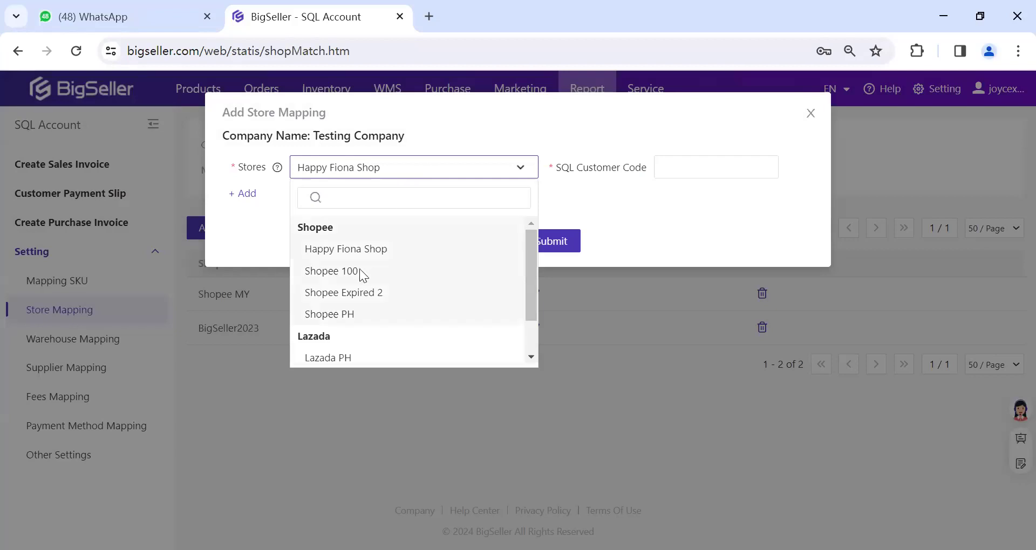
click(353, 314)
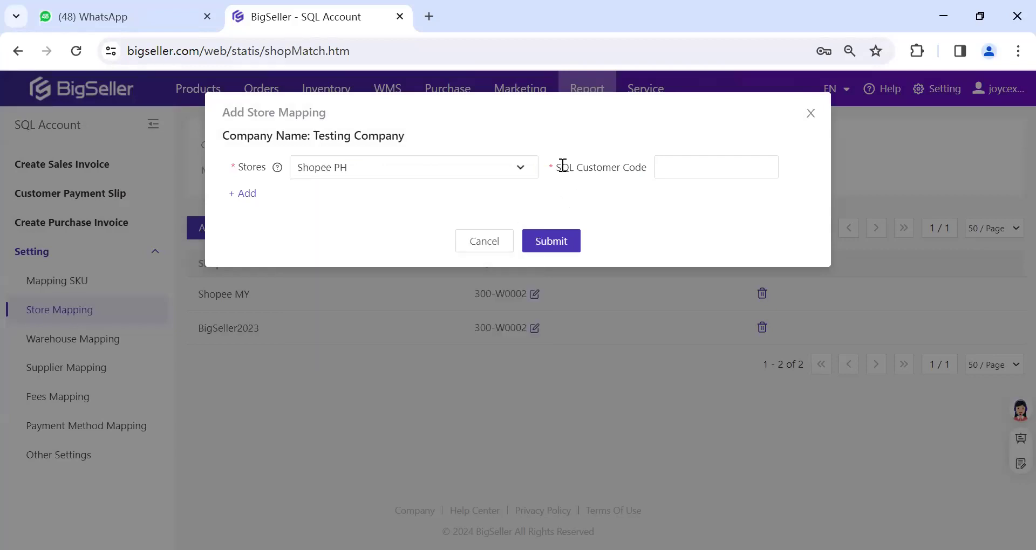
drag(560, 168, 625, 165)
click(623, 190)
Step: In SQL Account's Maintain Customer, open WENDY DESIGN GROUP and copy its code 300-W0002
key(alt+Tab)
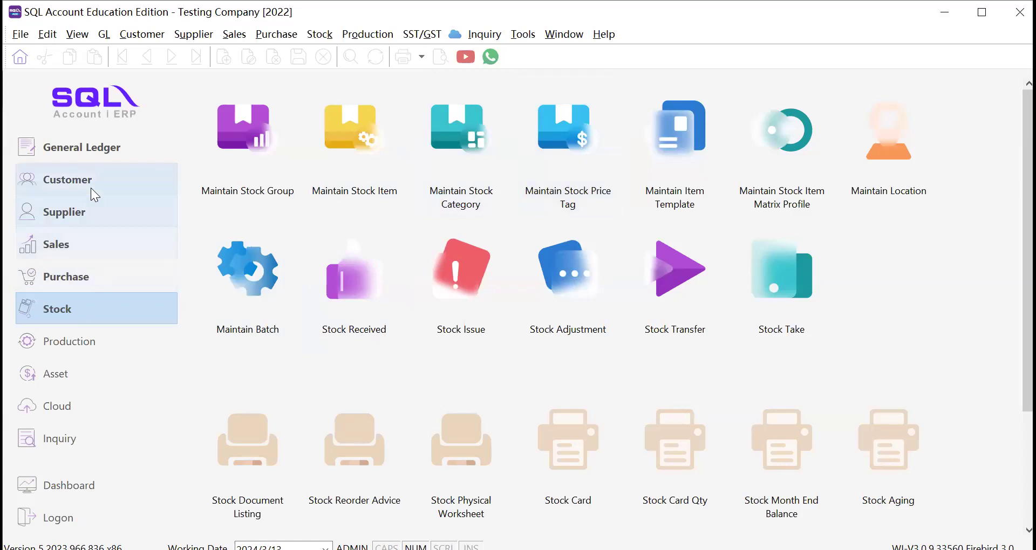
click(91, 188)
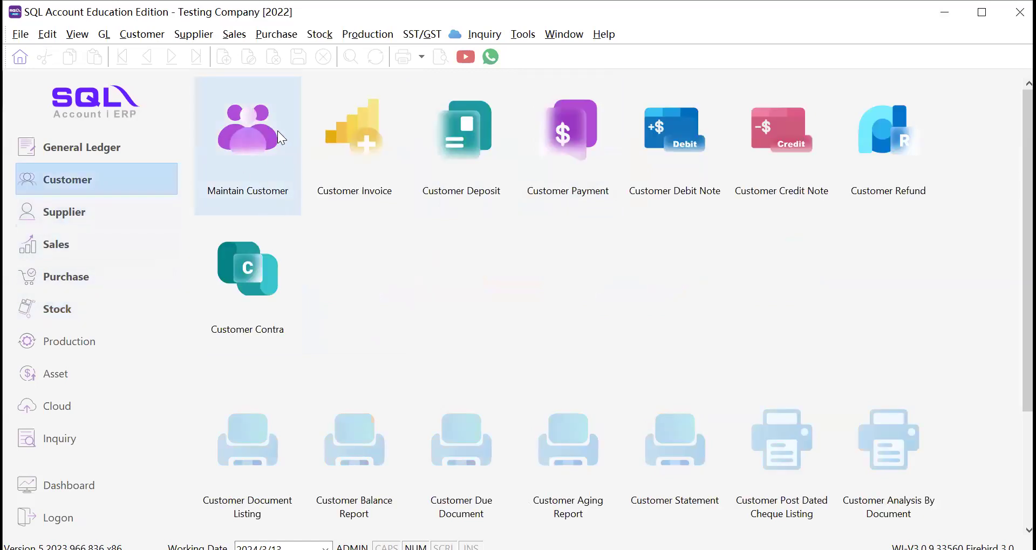
click(264, 149)
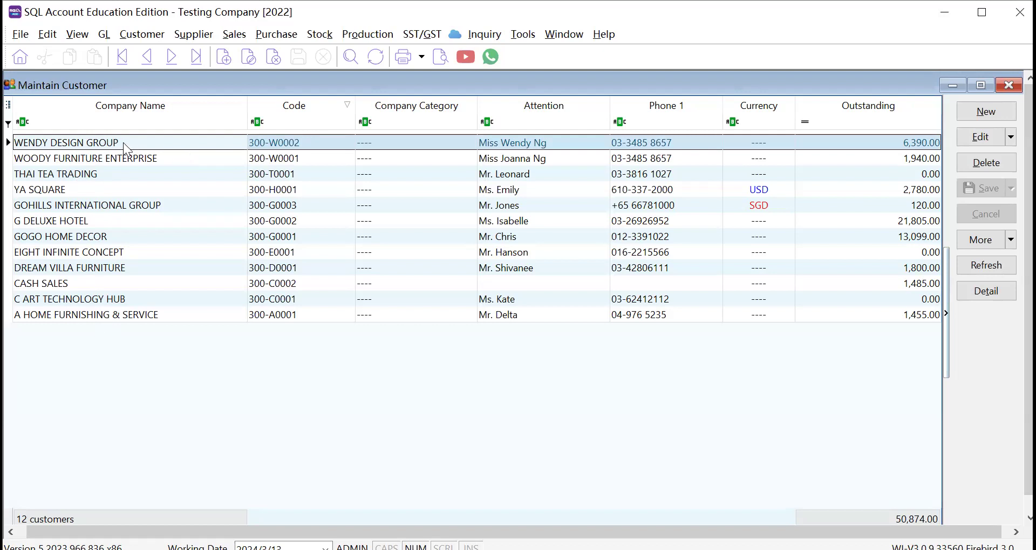
click(283, 144)
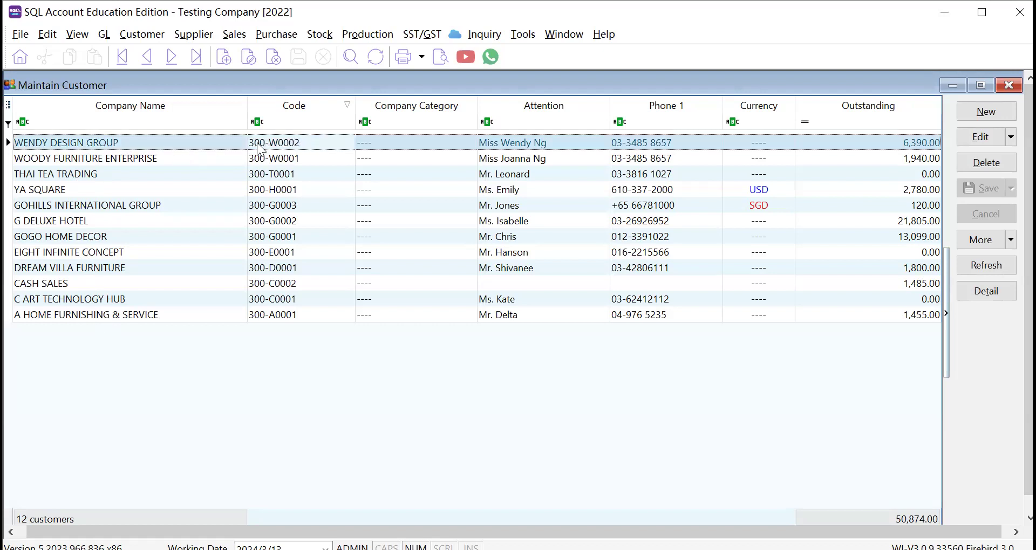
double_click(257, 142)
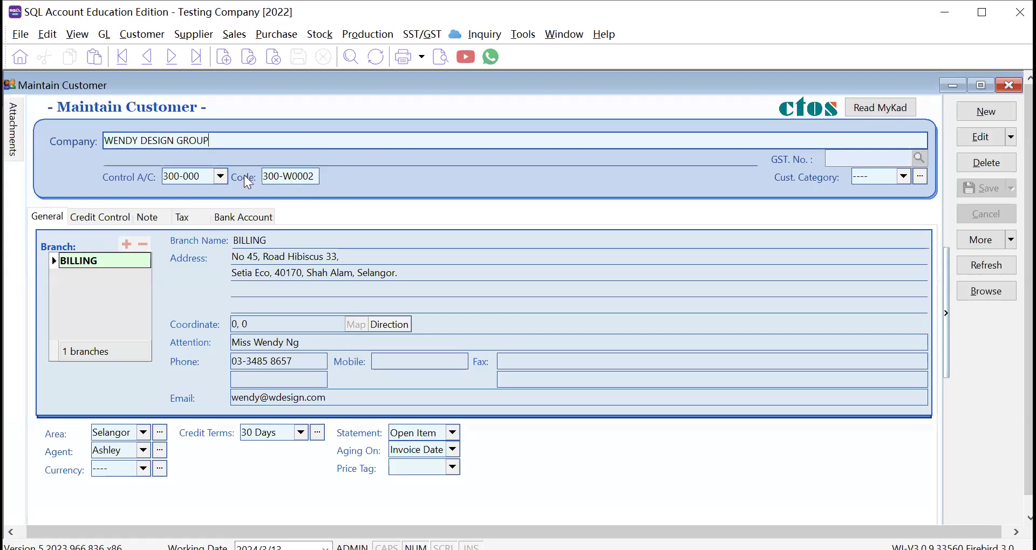
drag(318, 177, 258, 176)
key(ctrl+c)
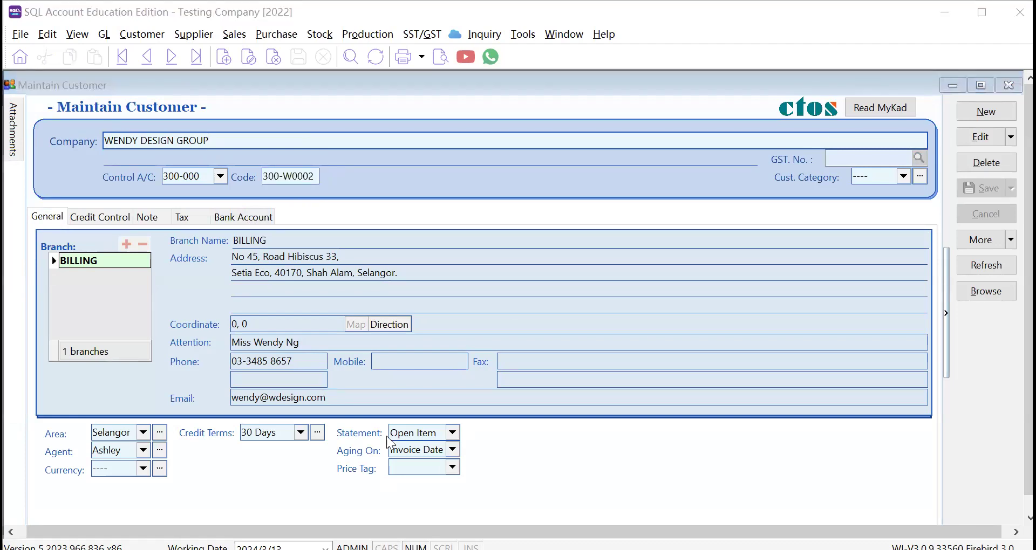
key(alt+Tab)
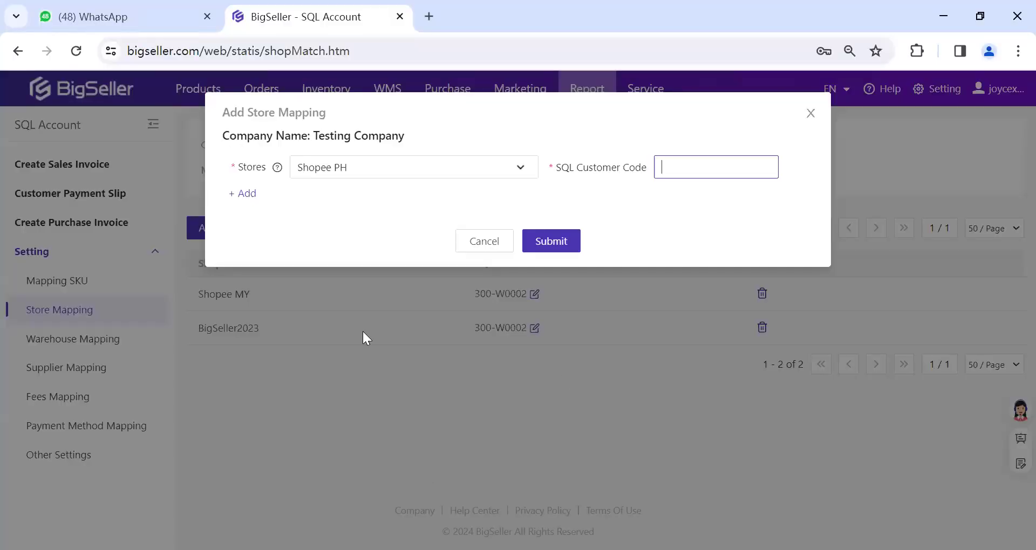
Step: Submit the Shopee PH mapping with SQL customer code 300-W0002 and check it in the list
key(ctrl+v)
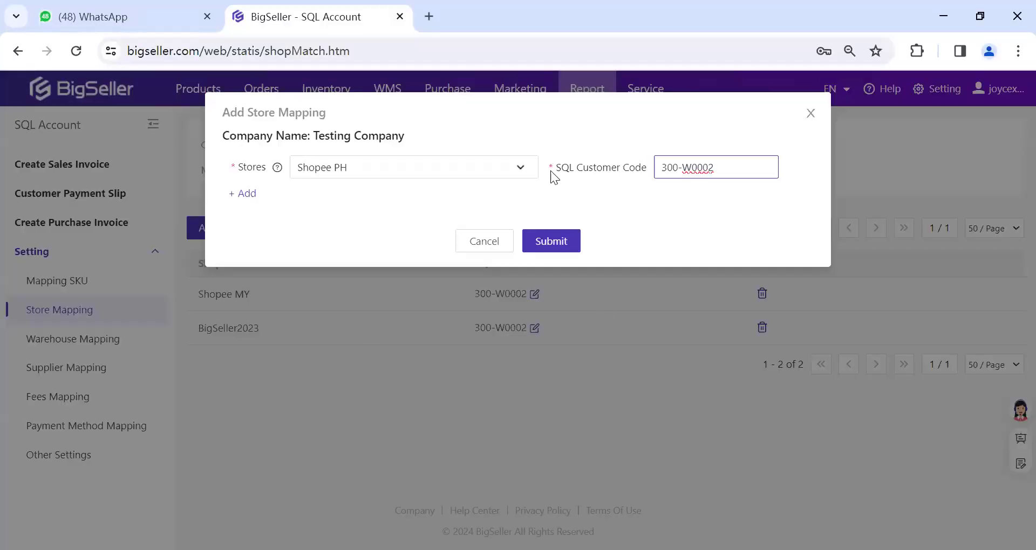
click(545, 240)
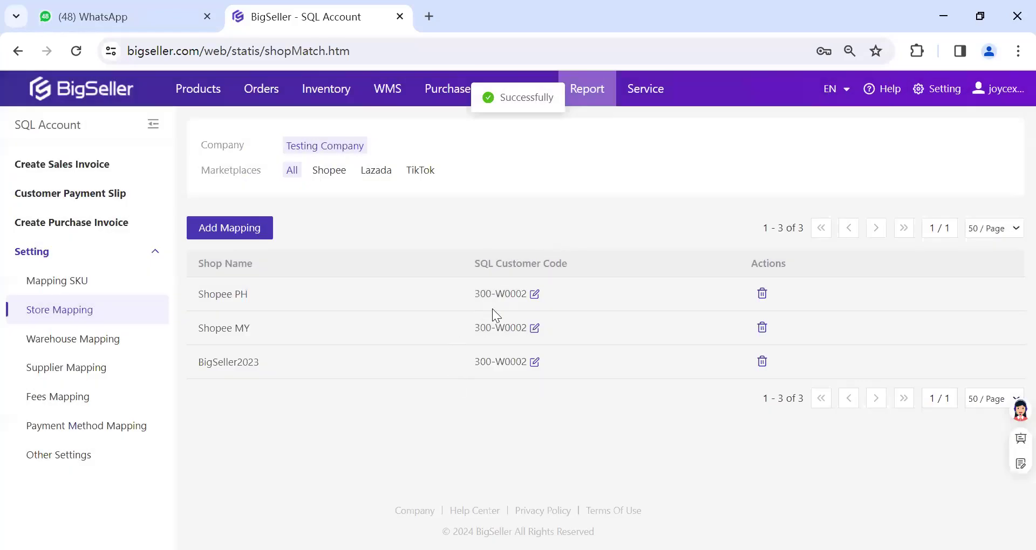
drag(474, 294, 530, 295)
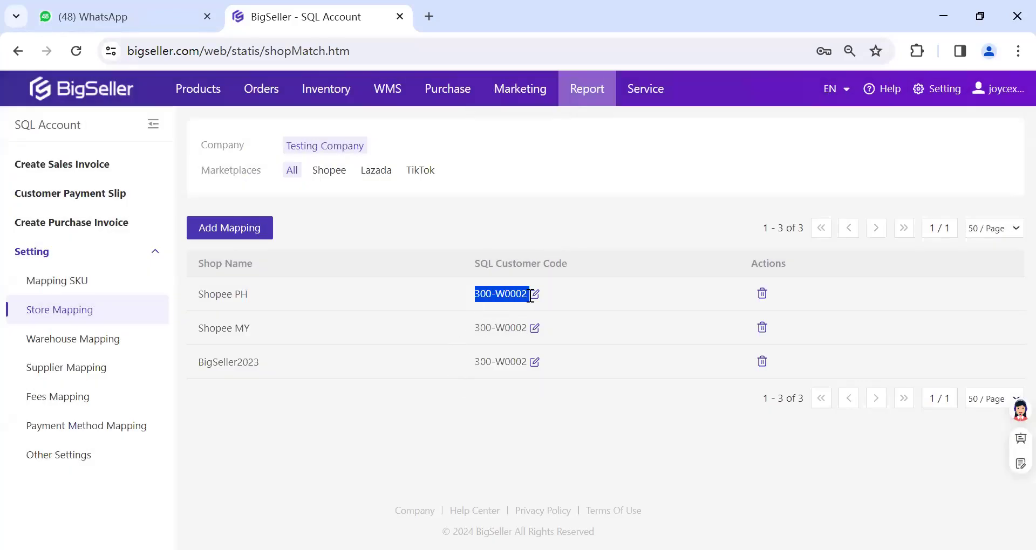
triple_click(492, 328)
click(504, 359)
drag(473, 294, 514, 294)
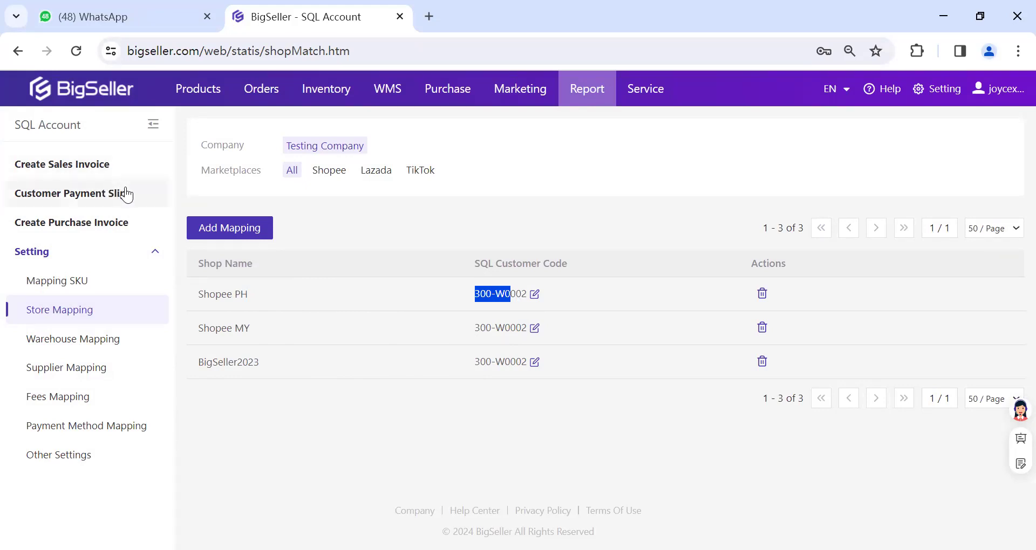
click(286, 291)
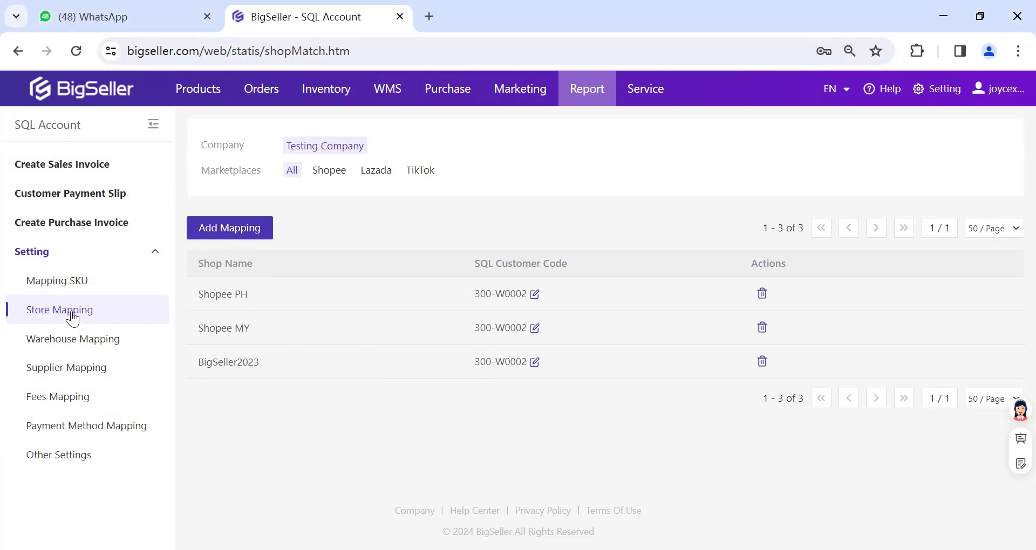
Step: Open another Add Mapping form and cancel it without changes
click(214, 219)
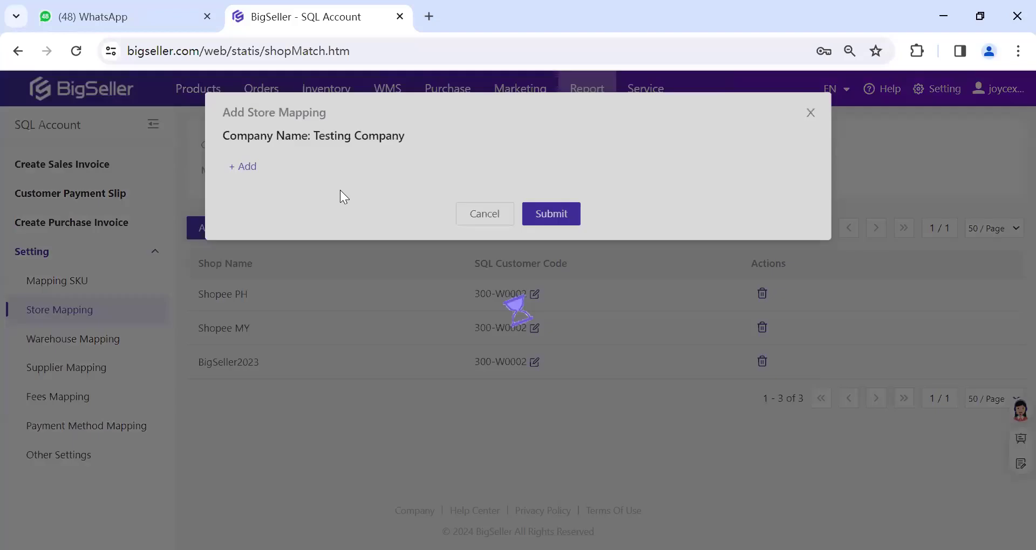
double_click(271, 167)
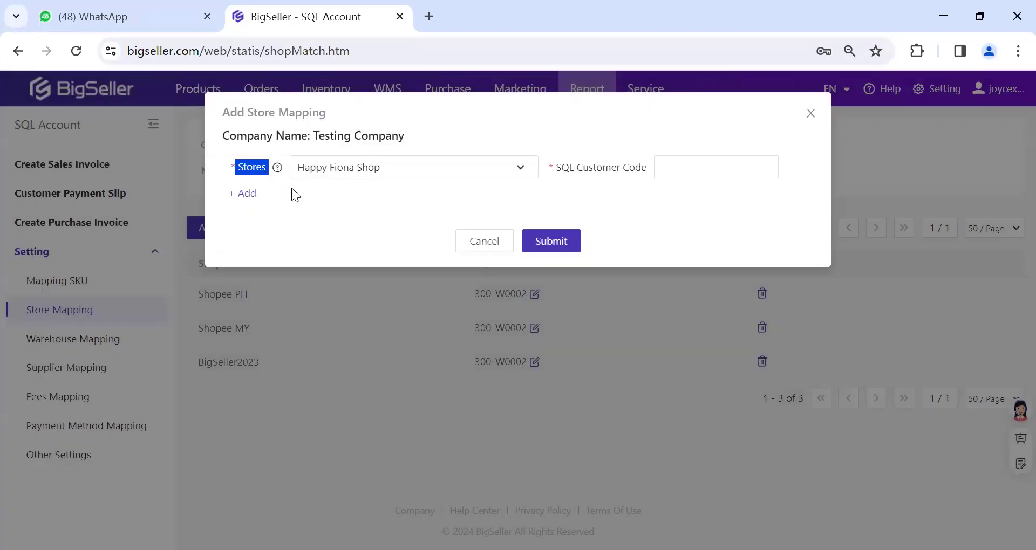
drag(571, 168, 634, 174)
click(569, 216)
click(324, 291)
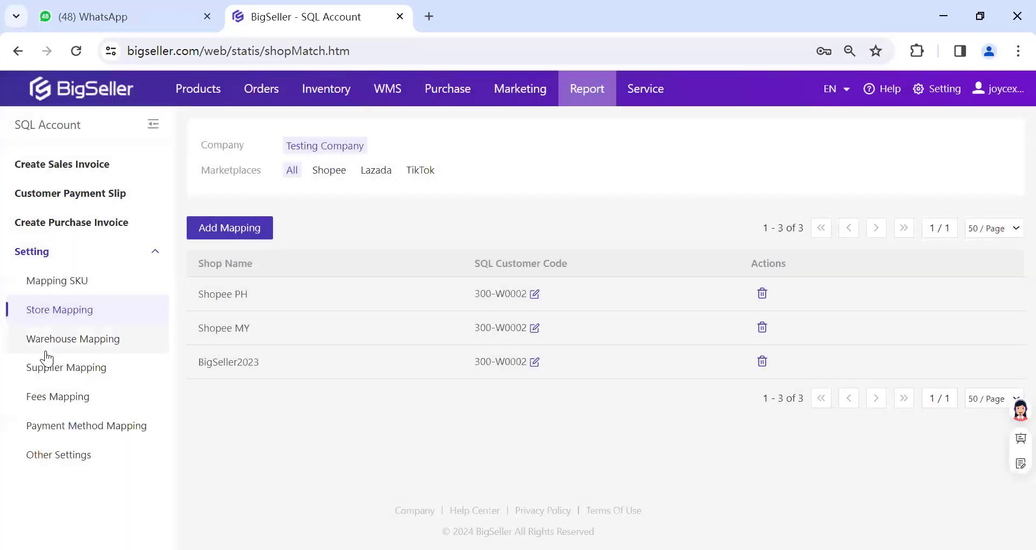
Step: Open Warehouse Mapping and browse the Add Mapping warehouse list, closing it unsaved
click(44, 342)
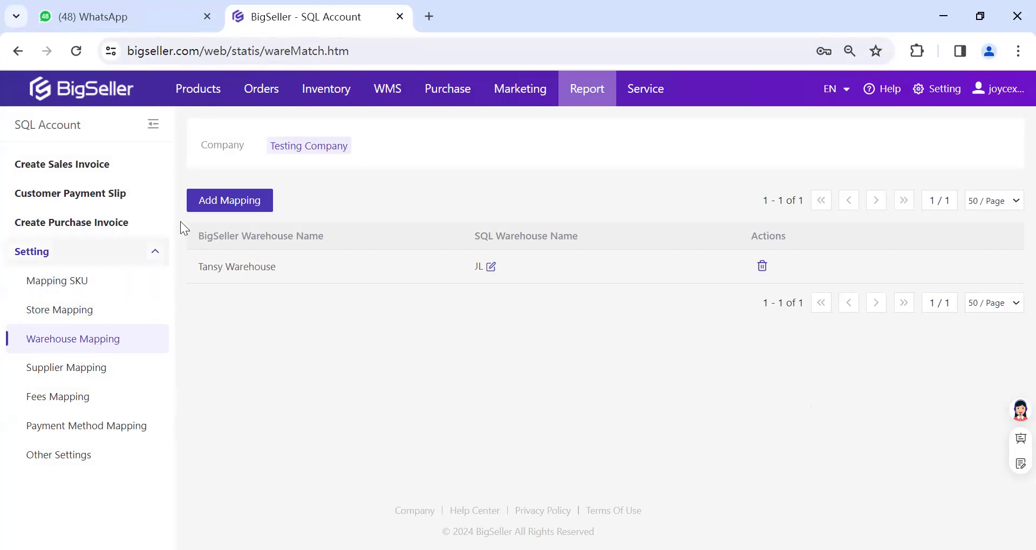
click(231, 206)
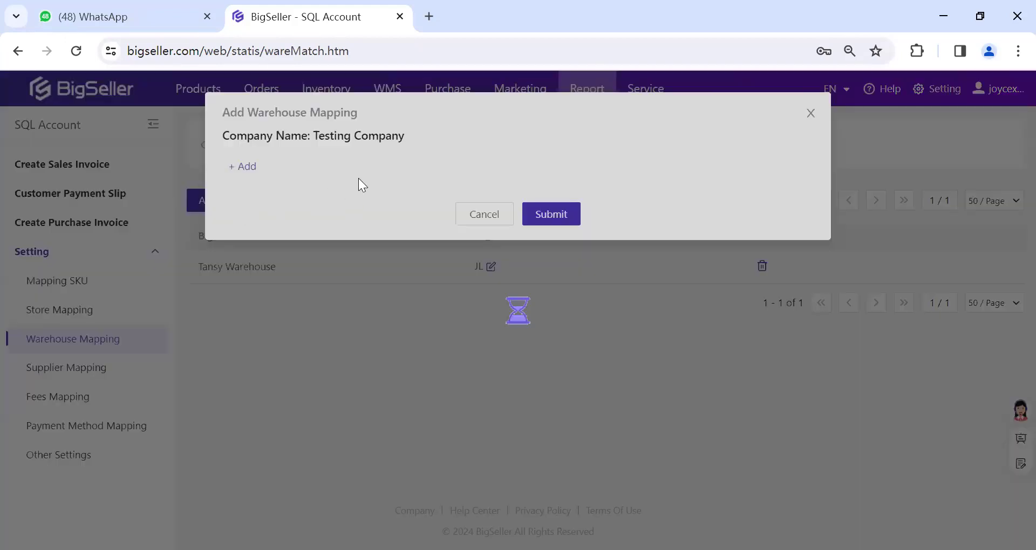
click(243, 166)
drag(276, 168, 305, 167)
click(421, 169)
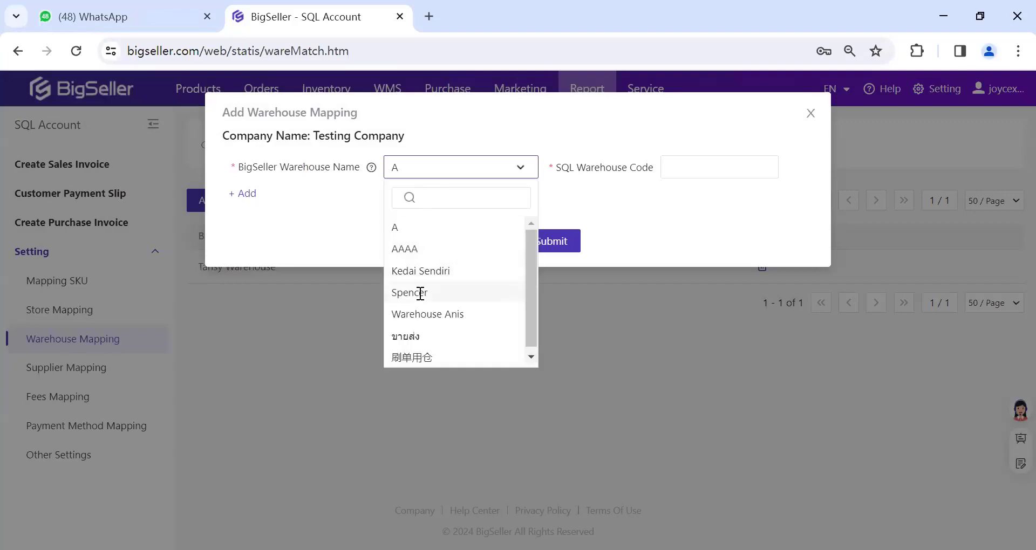
scroll(422, 293, down, 1)
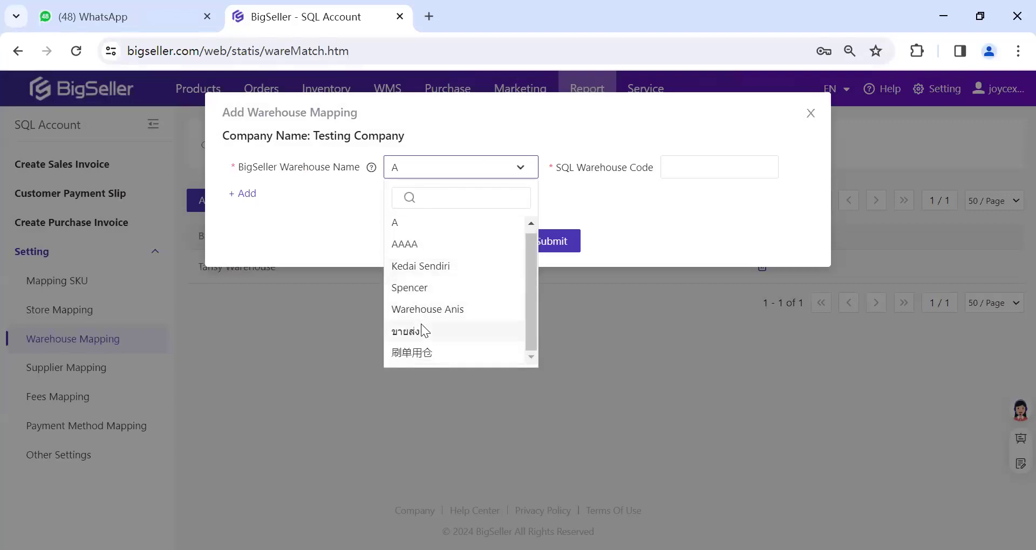
click(810, 114)
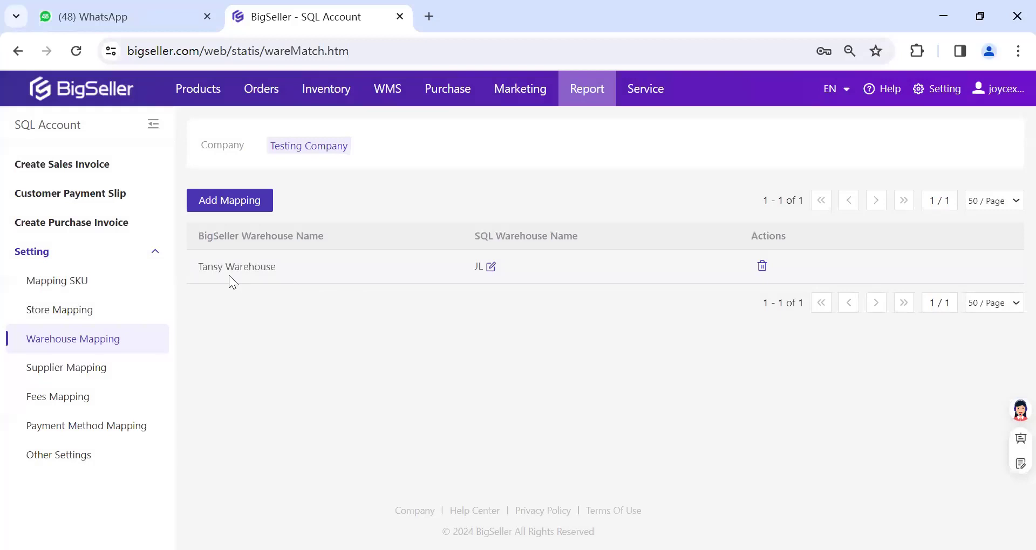
Step: Review the Tansy Warehouse to JL entry, then show SQL Account's Stock functions
drag(197, 267, 279, 265)
click(273, 267)
drag(476, 237, 564, 237)
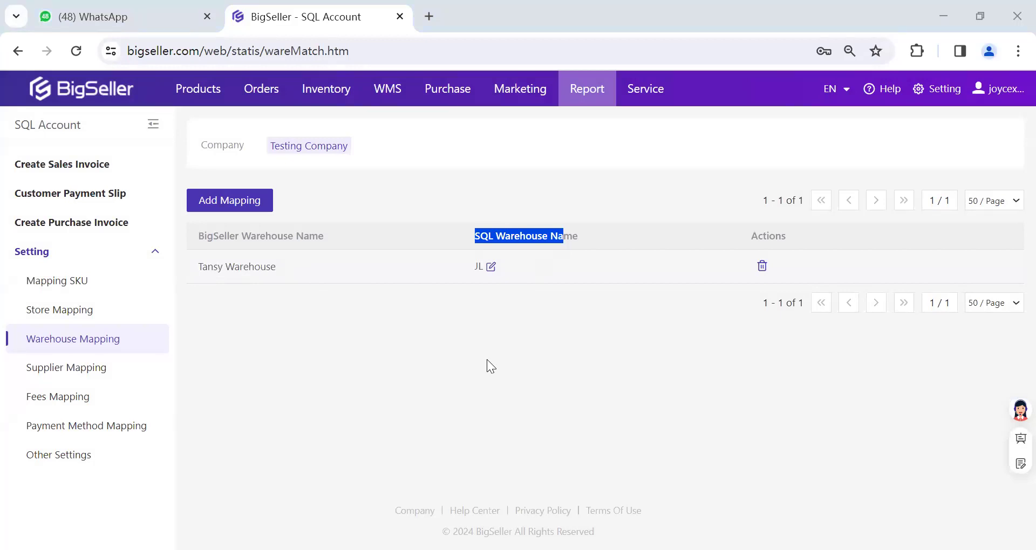
key(alt+Tab)
click(39, 306)
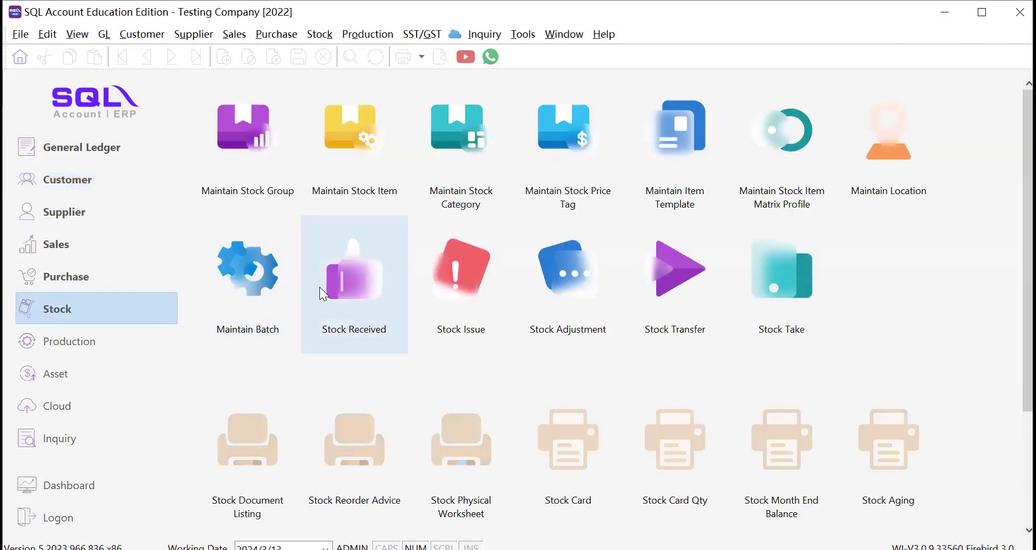
Step: View the JB and KL location codes in SQL Account's Maintain Location
click(885, 170)
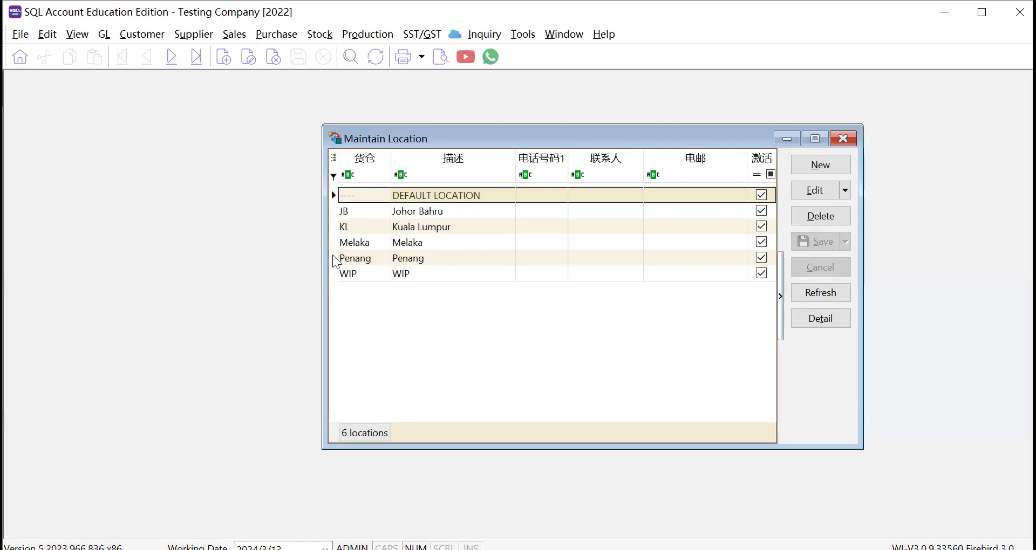
double_click(354, 211)
double_click(452, 190)
click(453, 190)
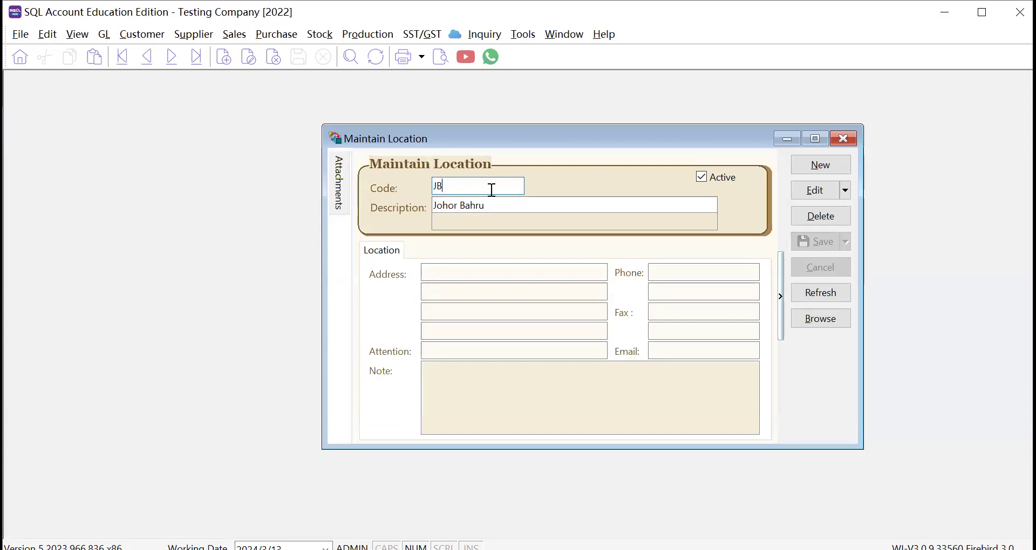
click(851, 144)
click(927, 169)
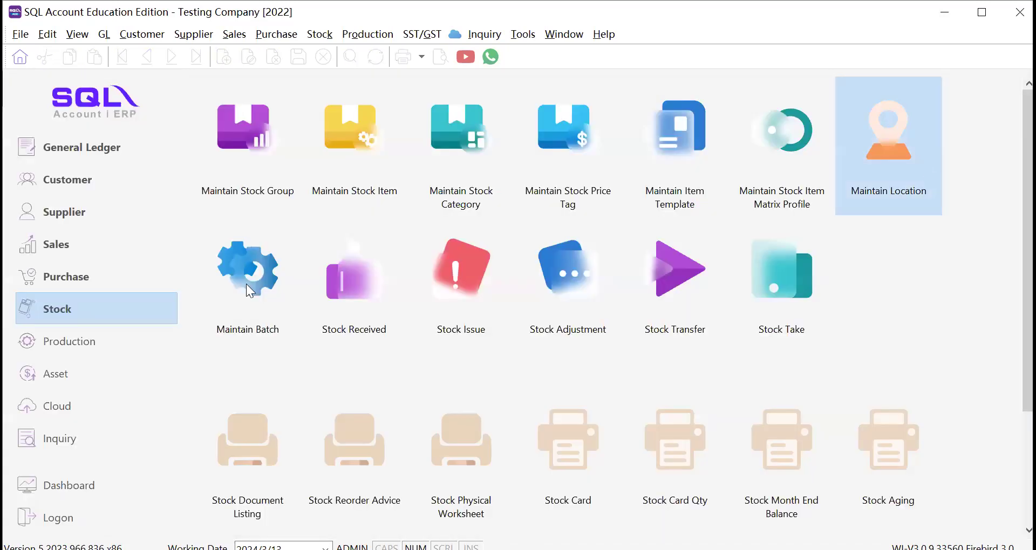
double_click(348, 227)
double_click(433, 186)
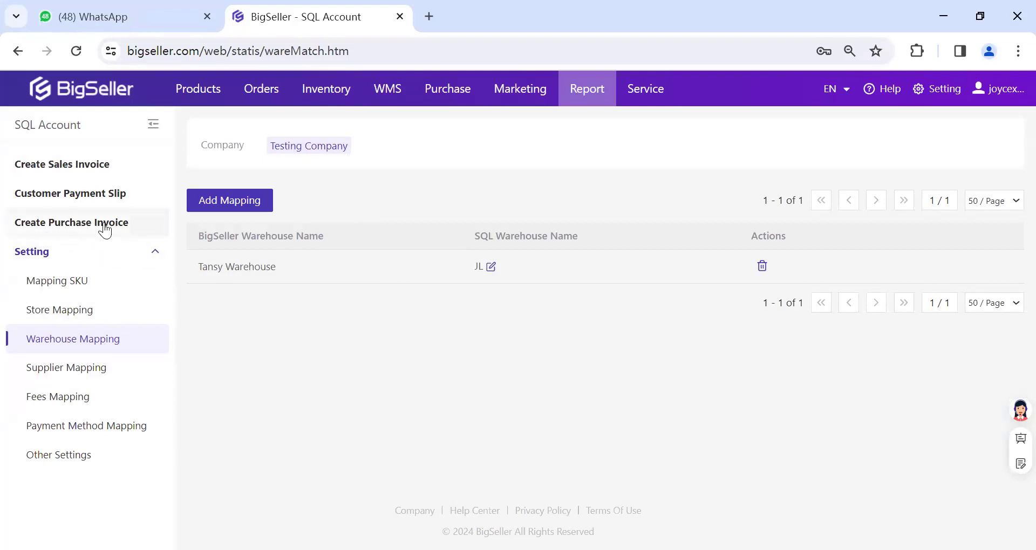
Step: Check the empty Supplier Mapping page, then open the Purchase Supplier List of 73 suppliers
click(84, 365)
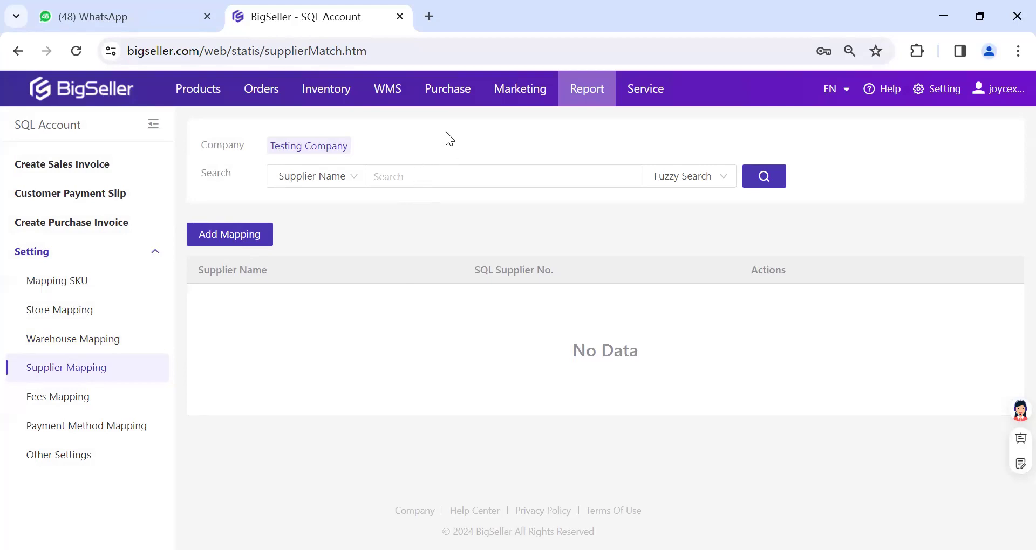
mouse_move(447, 106)
drag(513, 240, 453, 243)
click(453, 237)
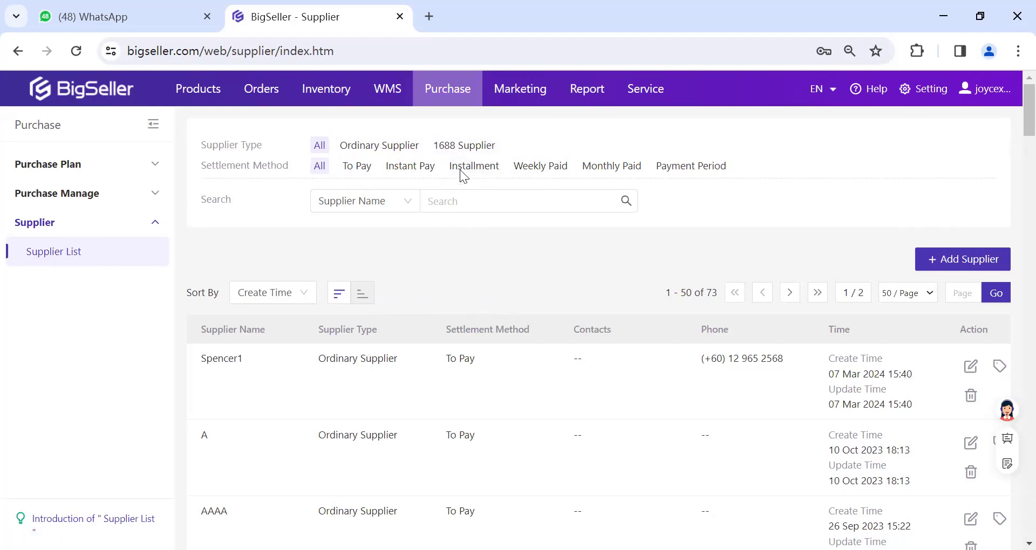
Step: Filter the supplier list to 1688 suppliers and scroll through it
click(470, 146)
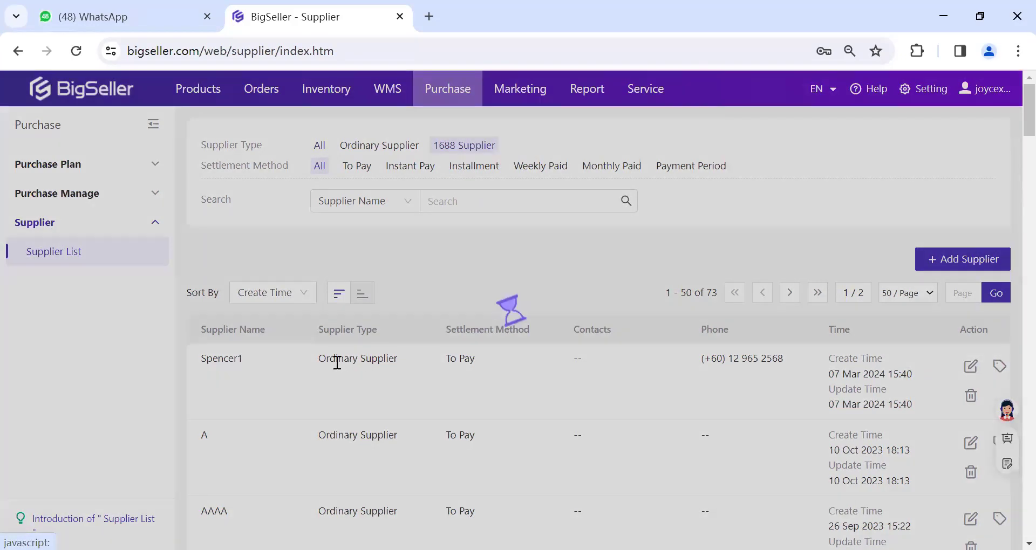
scroll(369, 362, down, 2)
mouse_move(242, 302)
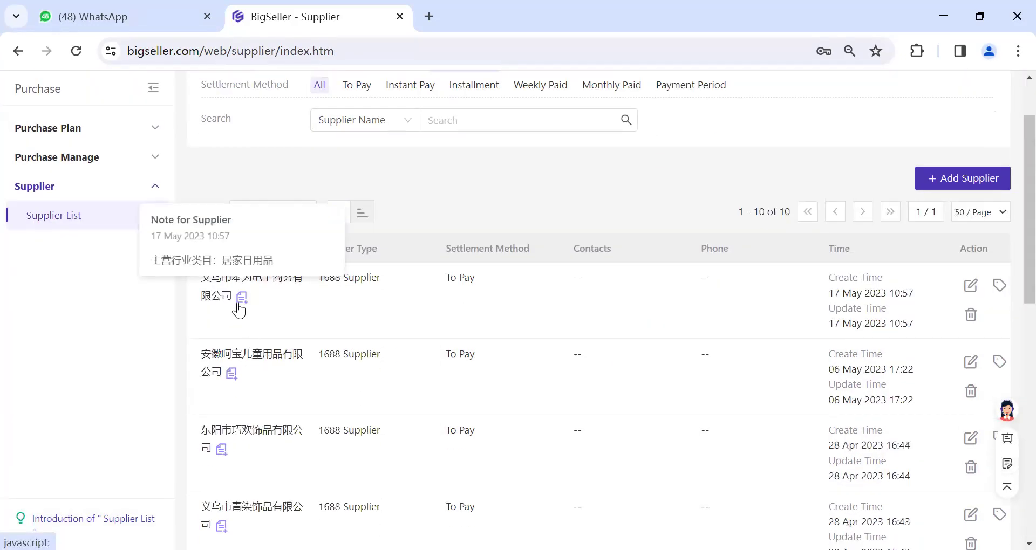
scroll(367, 311, up, 3)
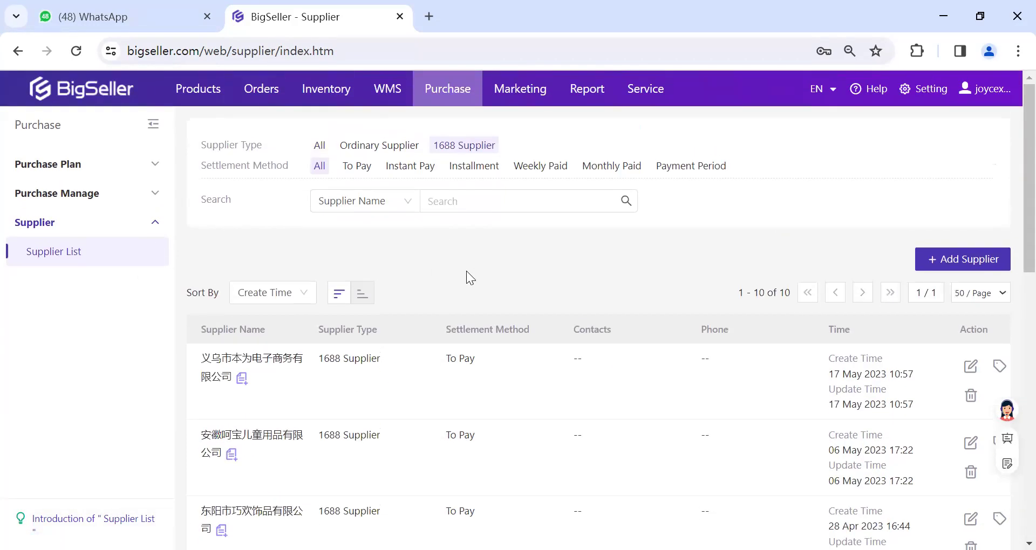
mouse_move(537, 92)
mouse_move(585, 91)
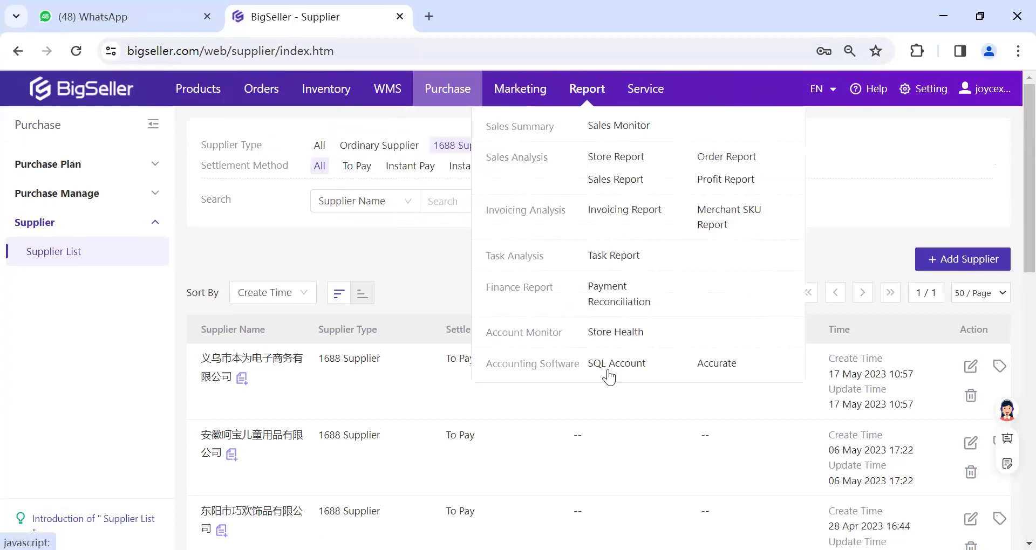
Step: Start a supplier mapping for BigSeller supplier 11.67, then show SQL Account's Supplier functions
click(76, 257)
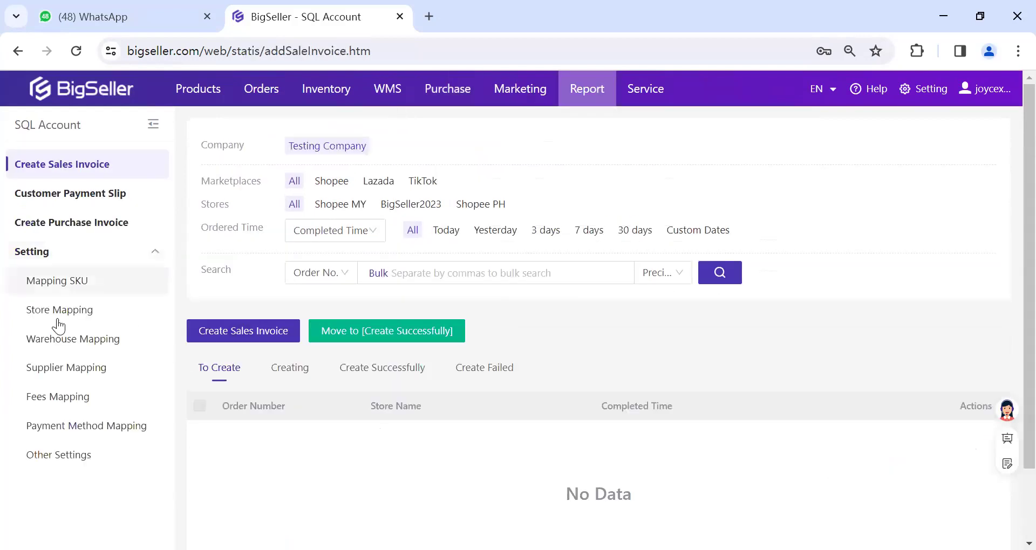
click(51, 368)
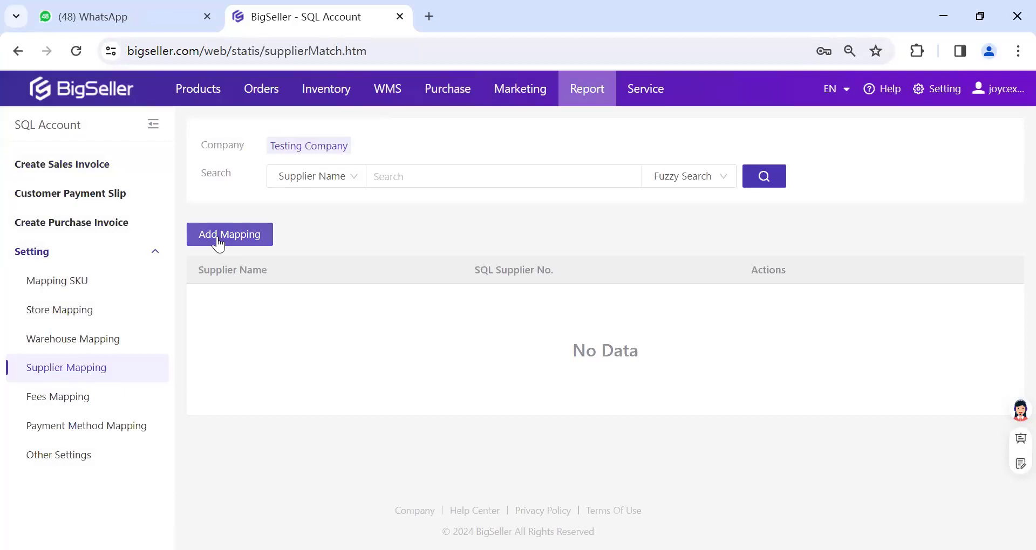
click(217, 237)
drag(243, 170, 337, 169)
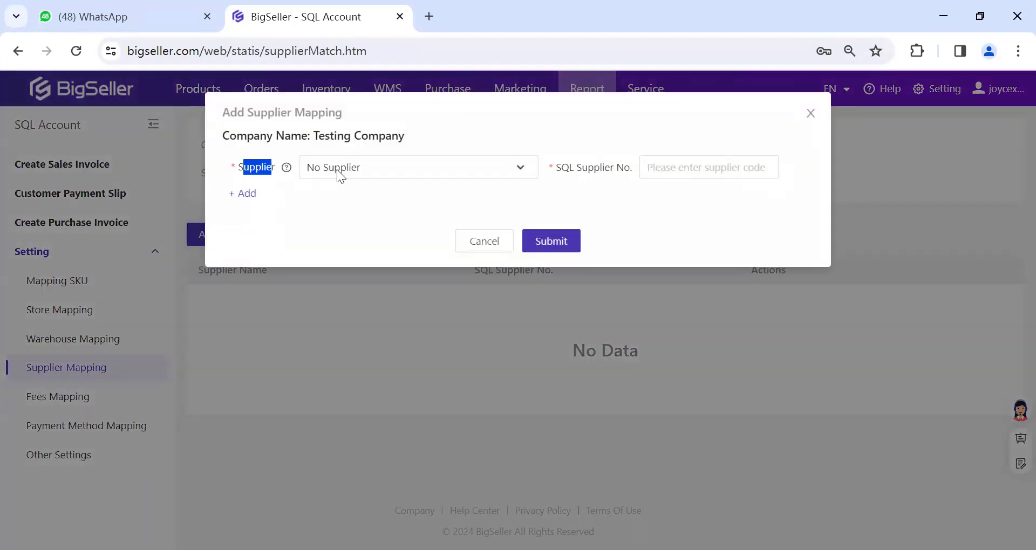
click(337, 170)
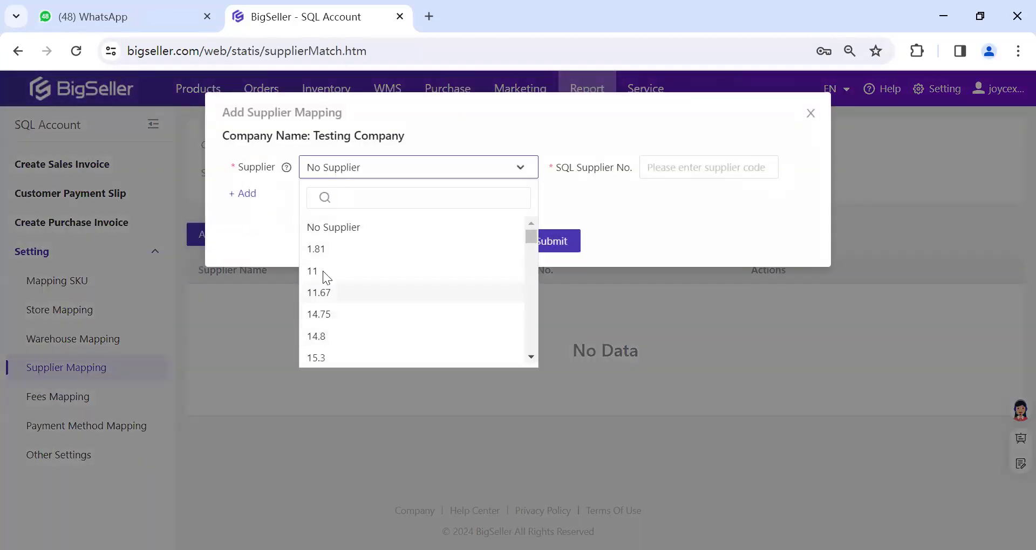
click(325, 289)
drag(559, 167, 618, 168)
click(606, 222)
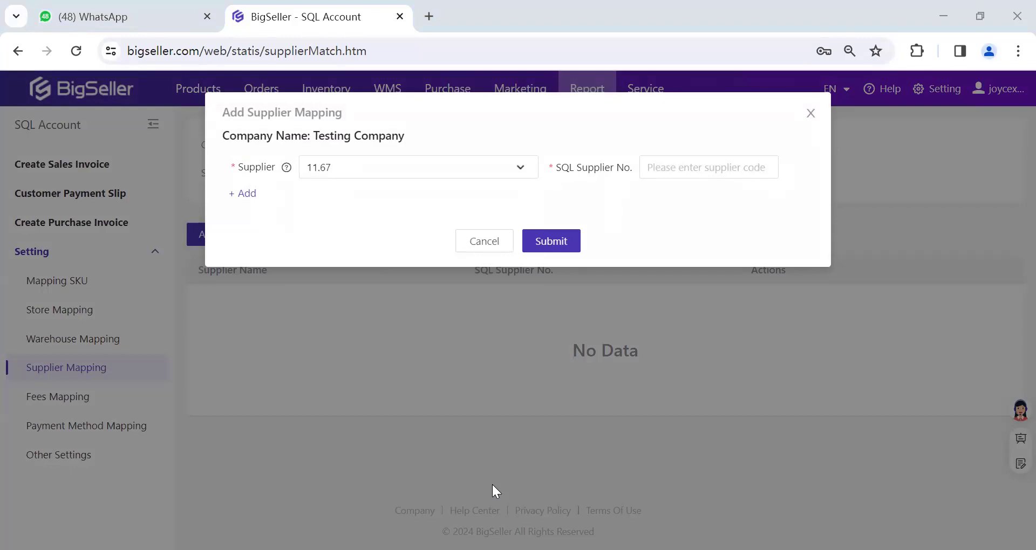
key(alt+Tab)
click(82, 223)
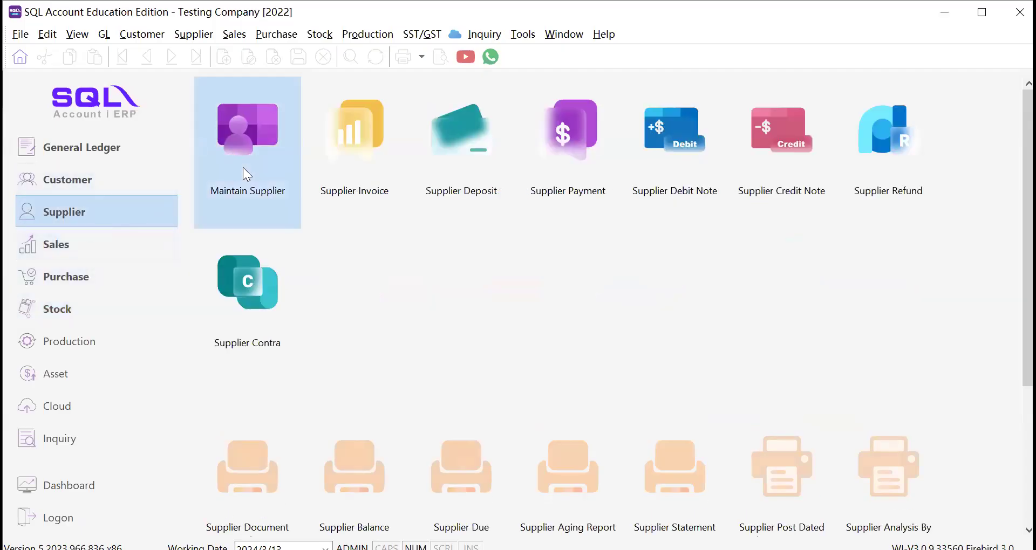
Step: View the 8 SQL Account suppliers and their codes in Maintain Supplier, then return to BigSeller
click(244, 169)
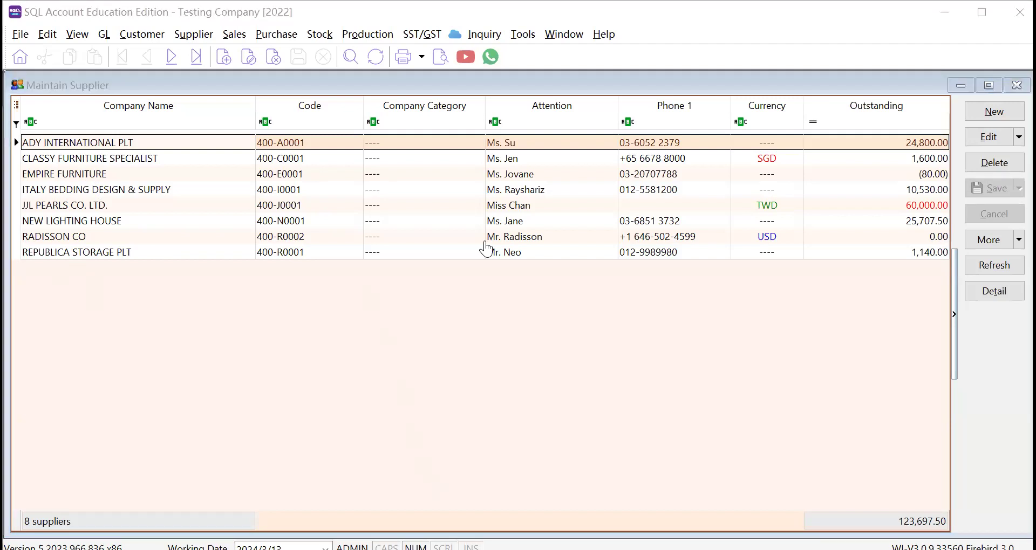
key(alt+Tab)
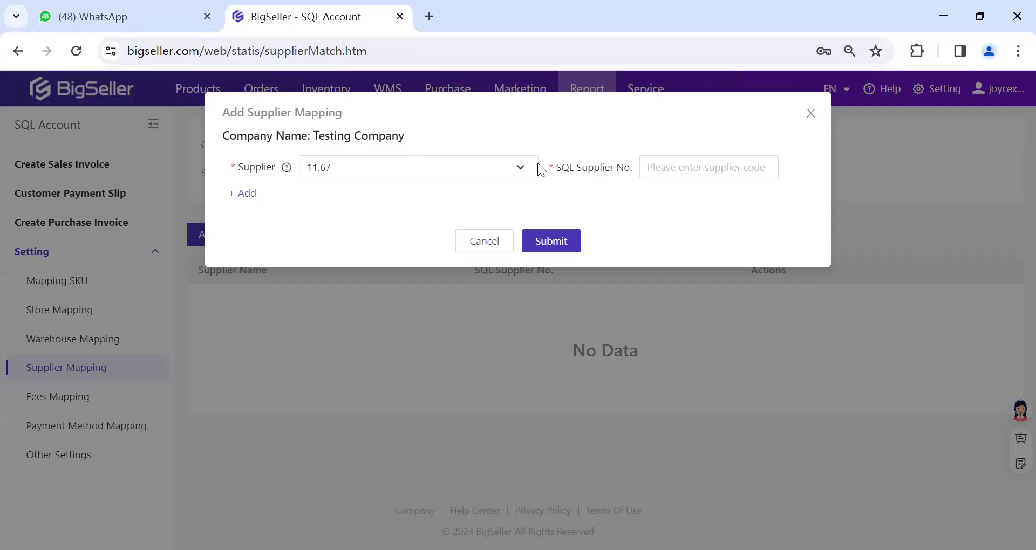
Step: Close the Add Supplier Mapping dialog unsaved and go to SQL Account Fees Mapping
click(811, 112)
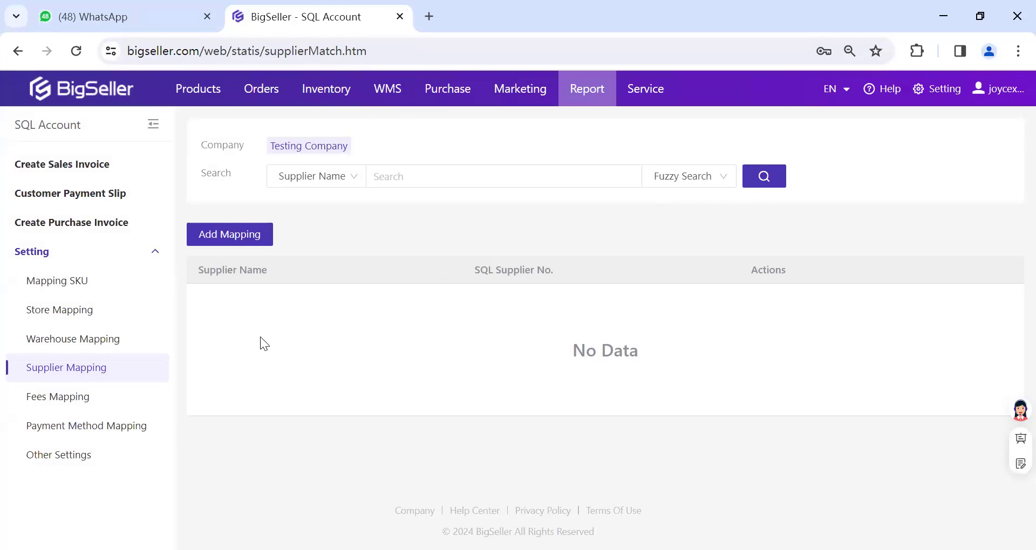
click(54, 398)
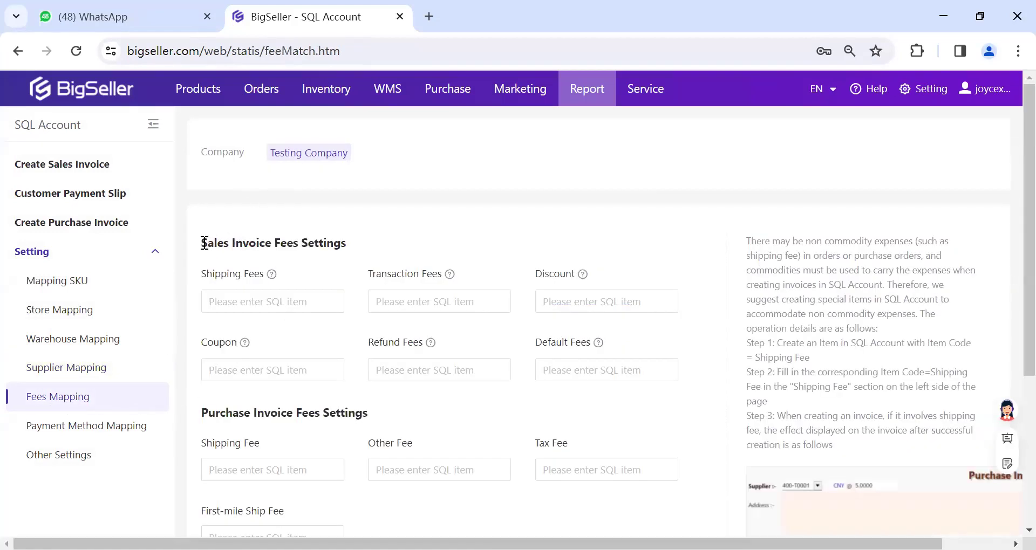
drag(205, 244, 259, 243)
drag(219, 413, 290, 416)
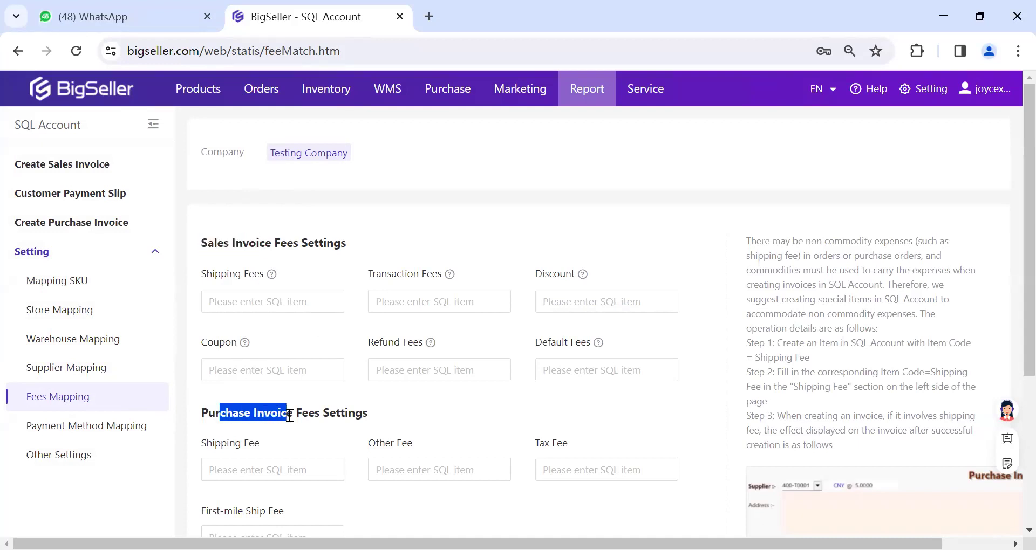
drag(216, 244, 272, 244)
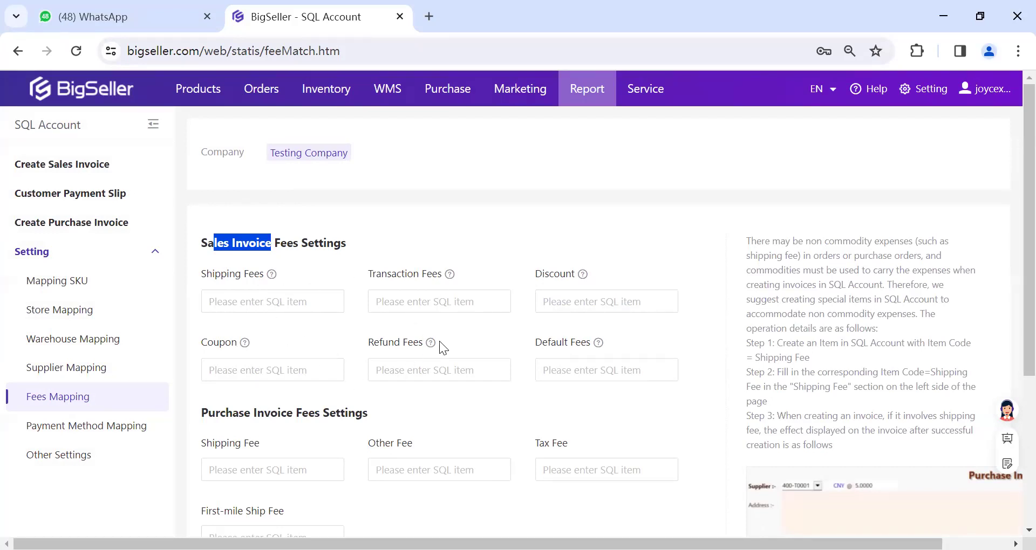
click(303, 244)
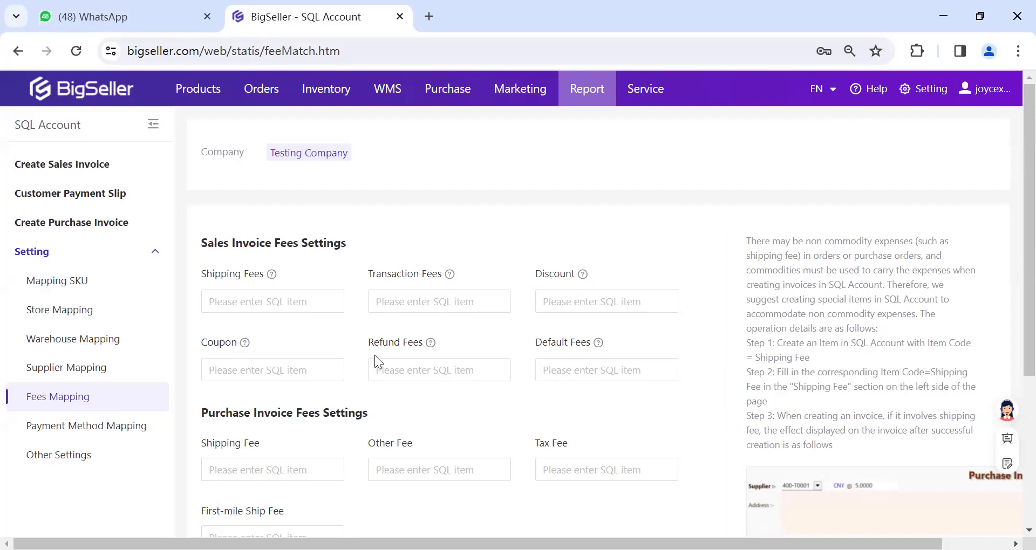
drag(215, 242, 276, 239)
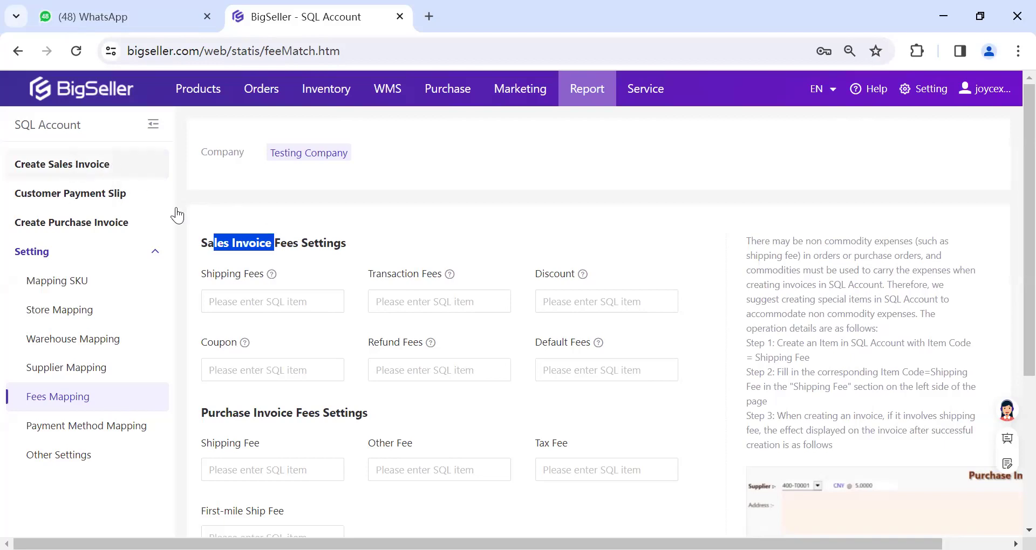
scroll(326, 335, down, 1)
drag(215, 332, 324, 332)
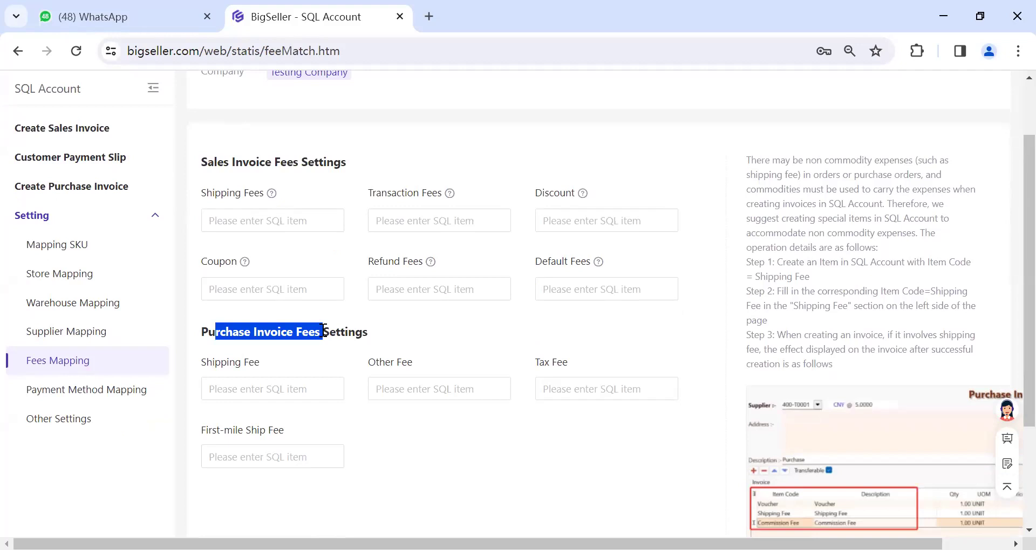
scroll(324, 332, down, 2)
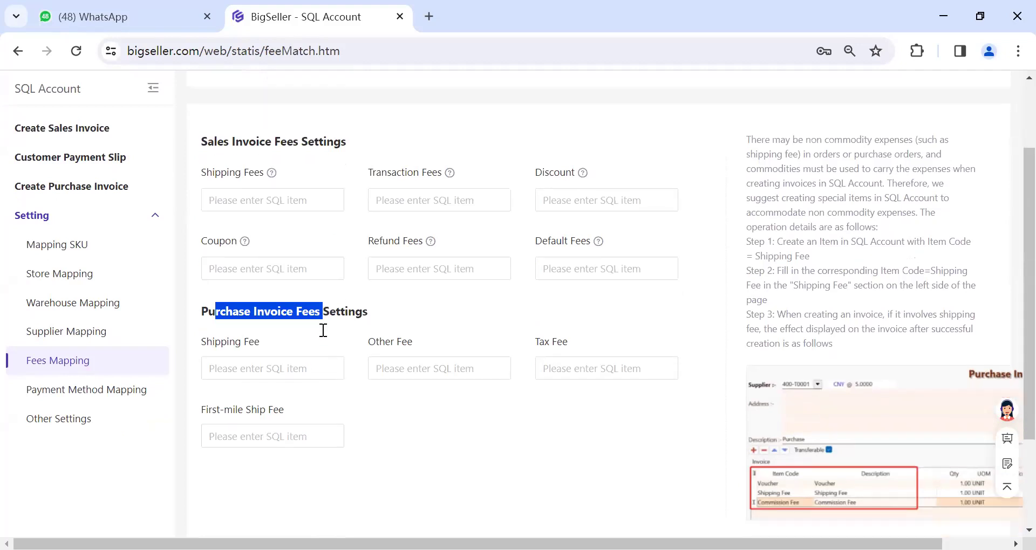
drag(251, 208, 197, 207)
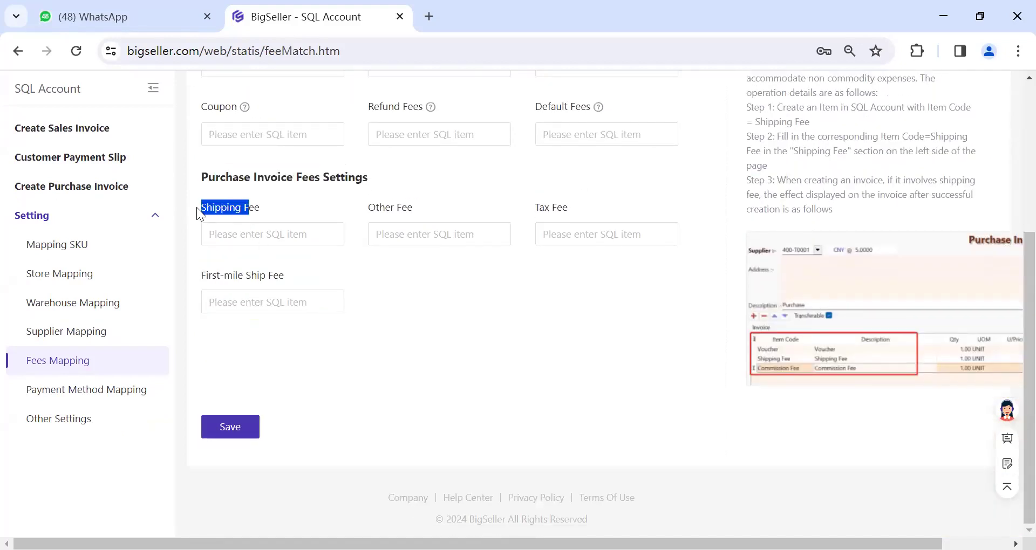
click(256, 210)
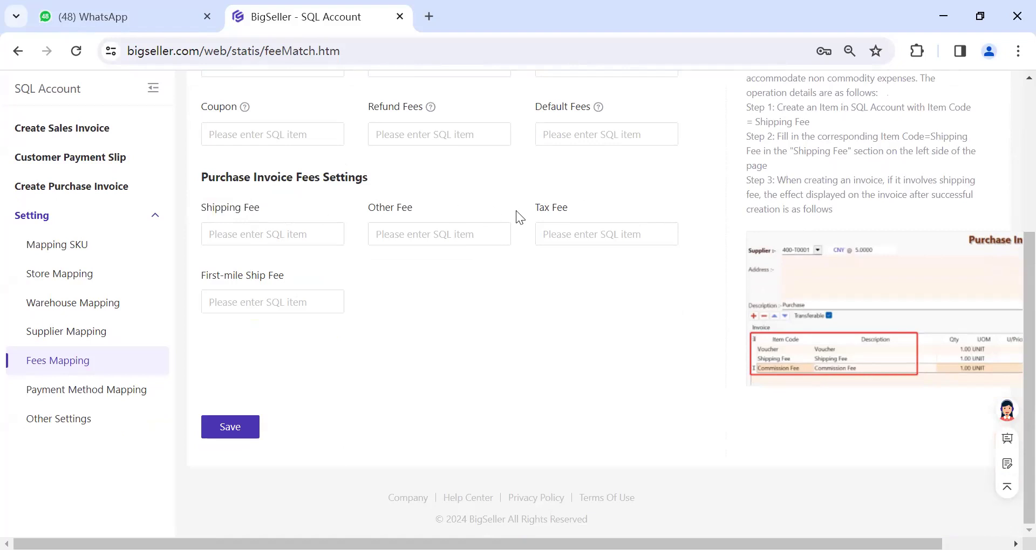
drag(300, 275, 231, 275)
click(305, 281)
Step: Open the Purchase Draft list in a new browser tab and reload it
scroll(306, 281, up, 1)
scroll(305, 281, up, 3)
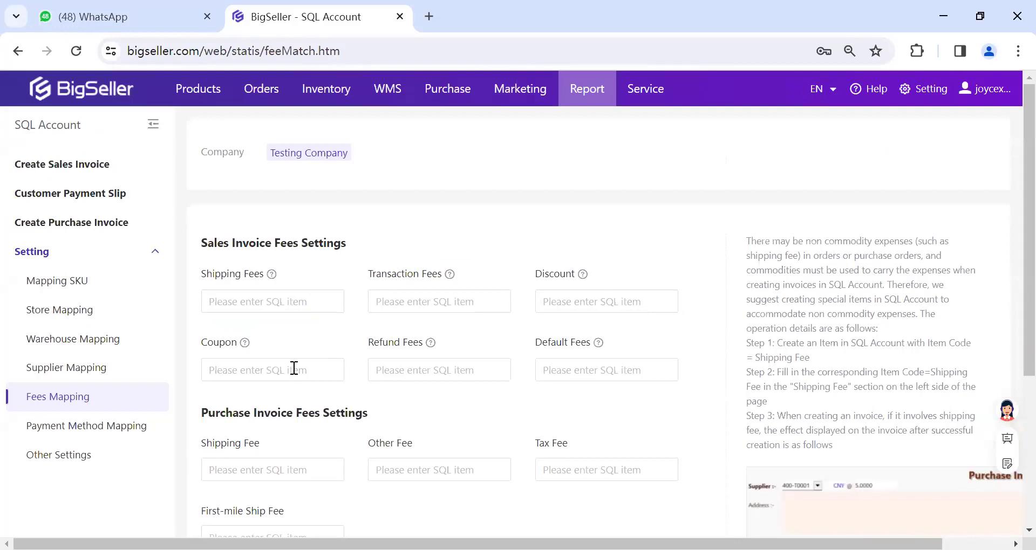
mouse_move(434, 111)
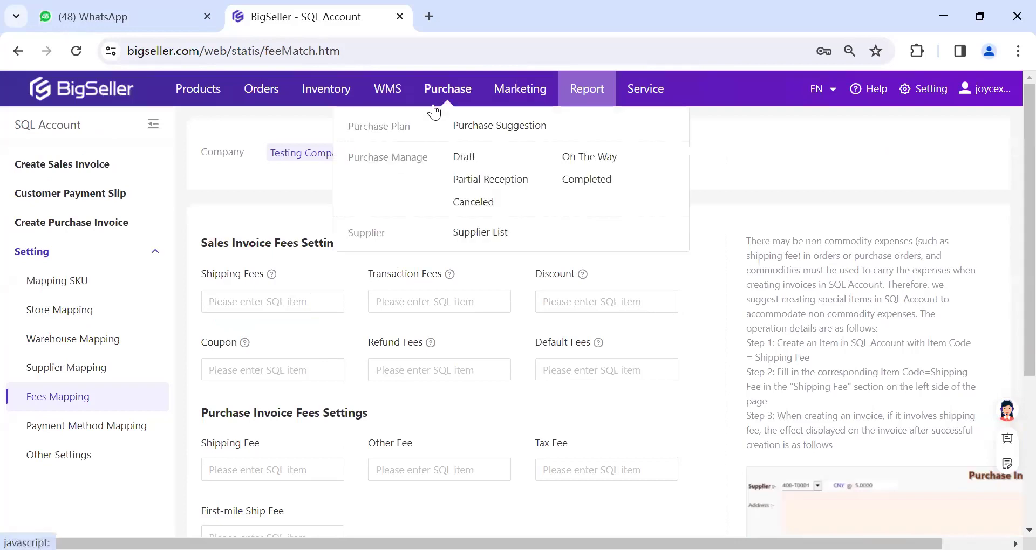
right_click(460, 161)
click(482, 177)
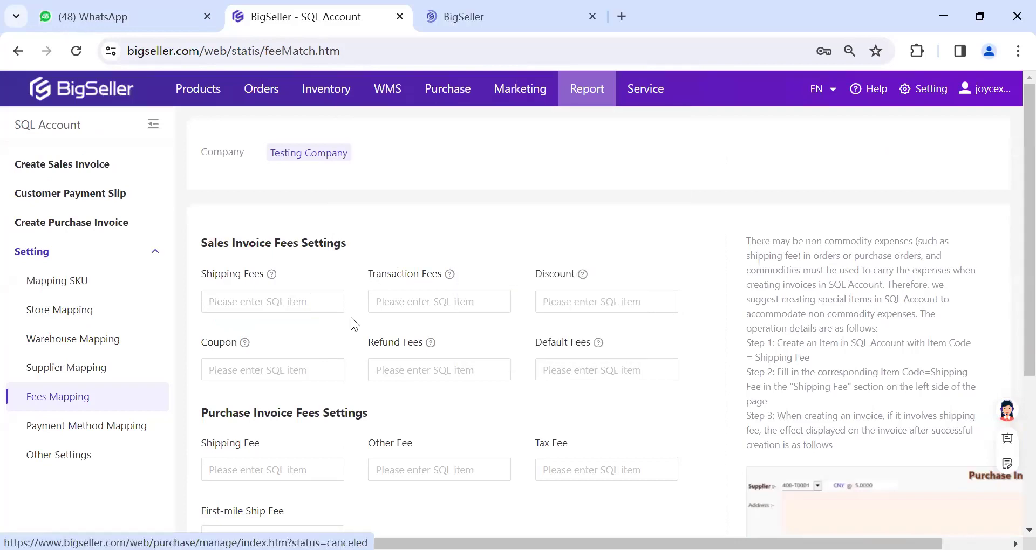
scroll(356, 307, down, 4)
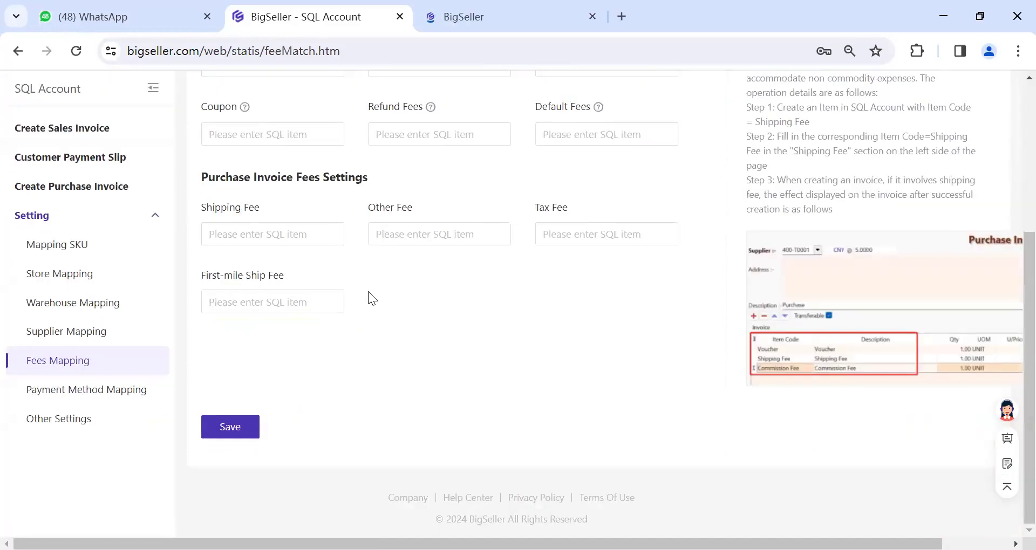
click(487, 17)
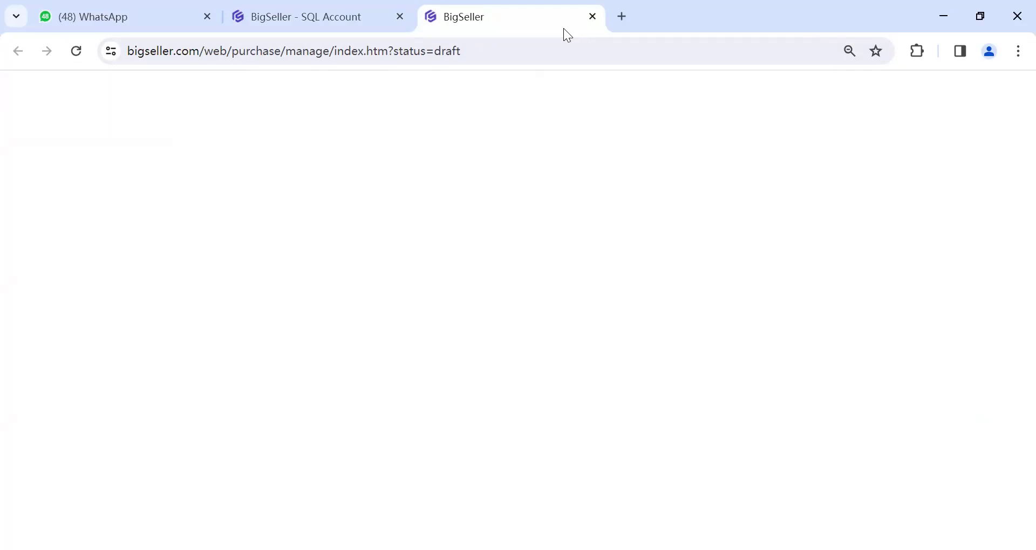
click(74, 54)
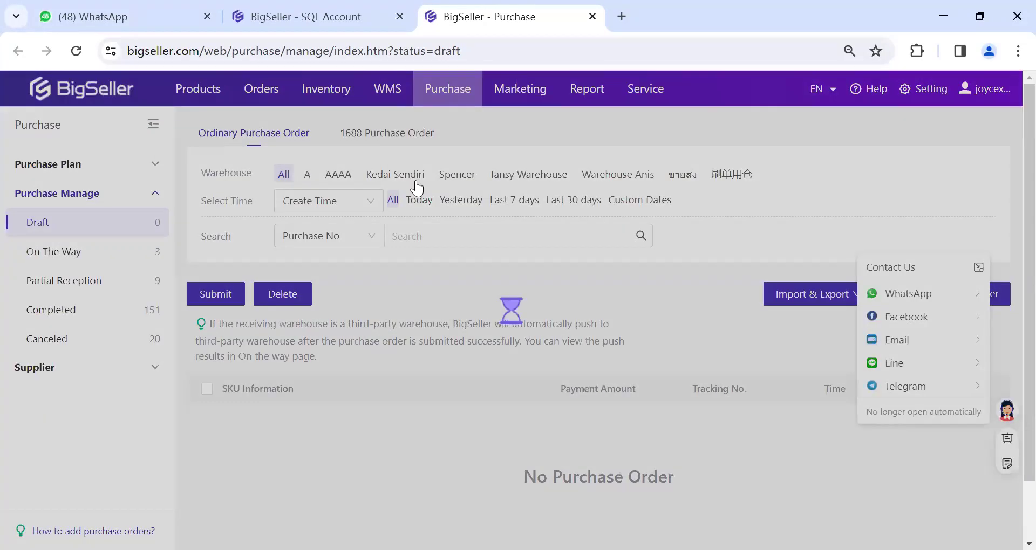
Step: Dismiss the Contact Us popup, check the 1688 and ordinary lists, and add a purchase order
click(639, 292)
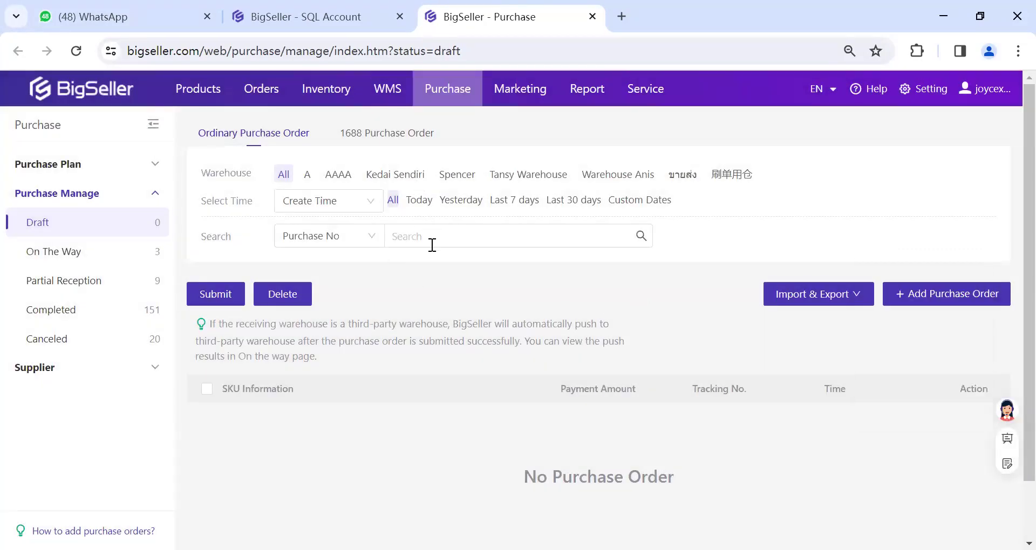
mouse_move(452, 103)
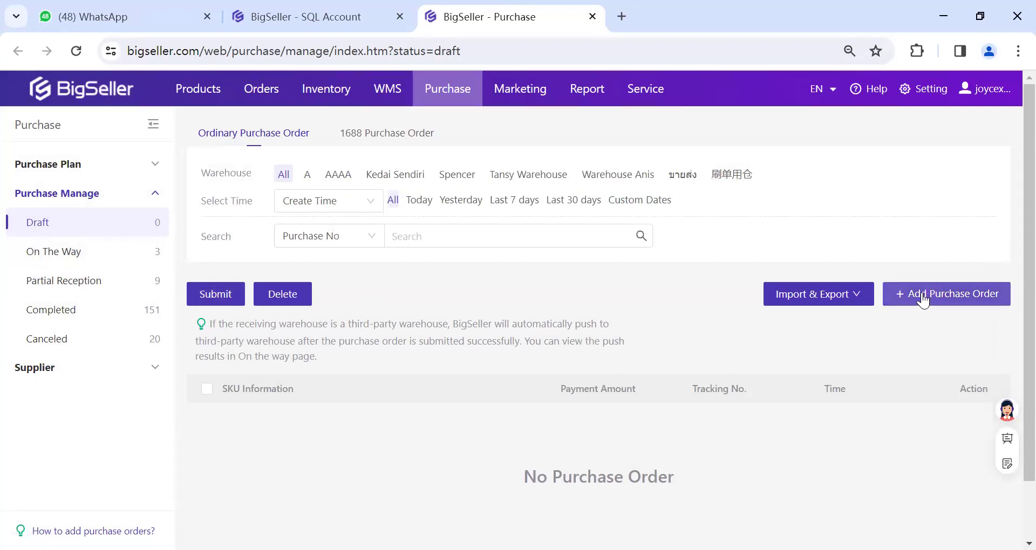
click(377, 135)
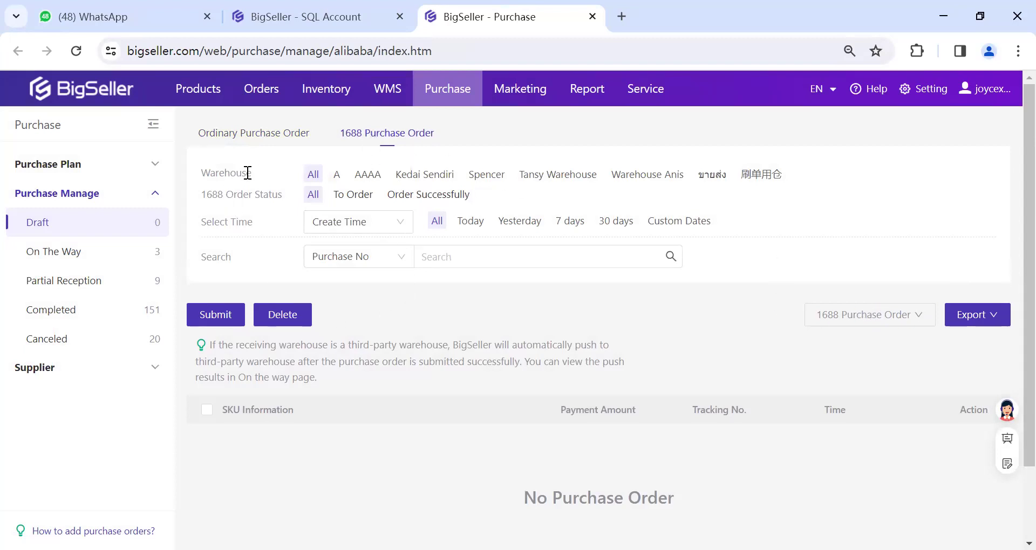
click(243, 141)
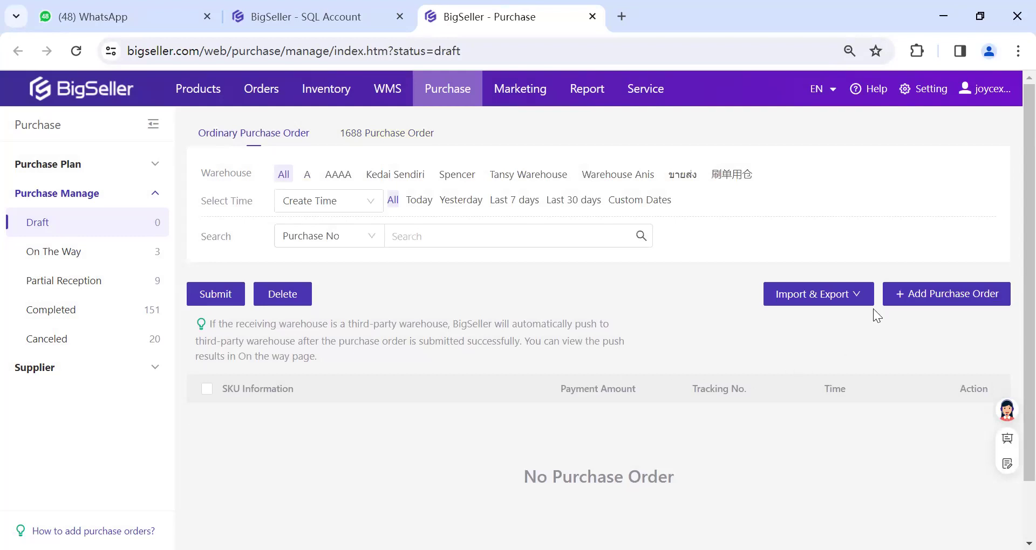
click(907, 300)
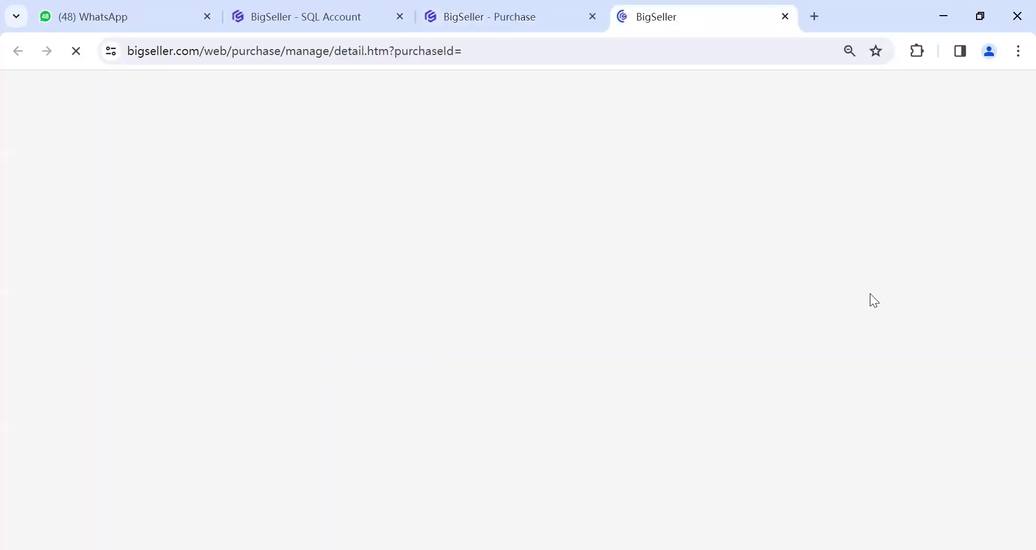
Step: Review the purchase order's Fee Details Ship Fee and Tax Fee fields, then return to Fees Mapping
scroll(515, 334, down, 2)
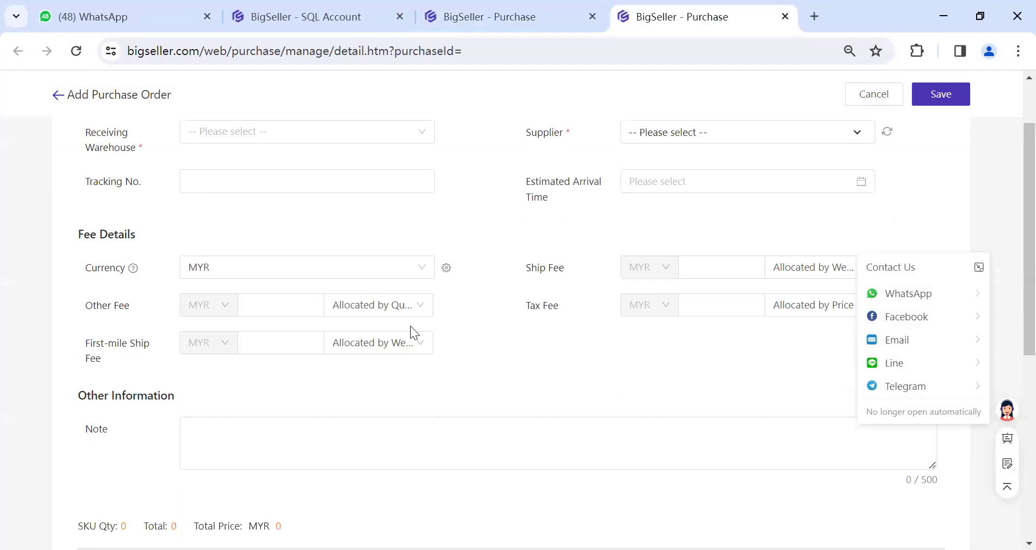
drag(71, 231, 137, 231)
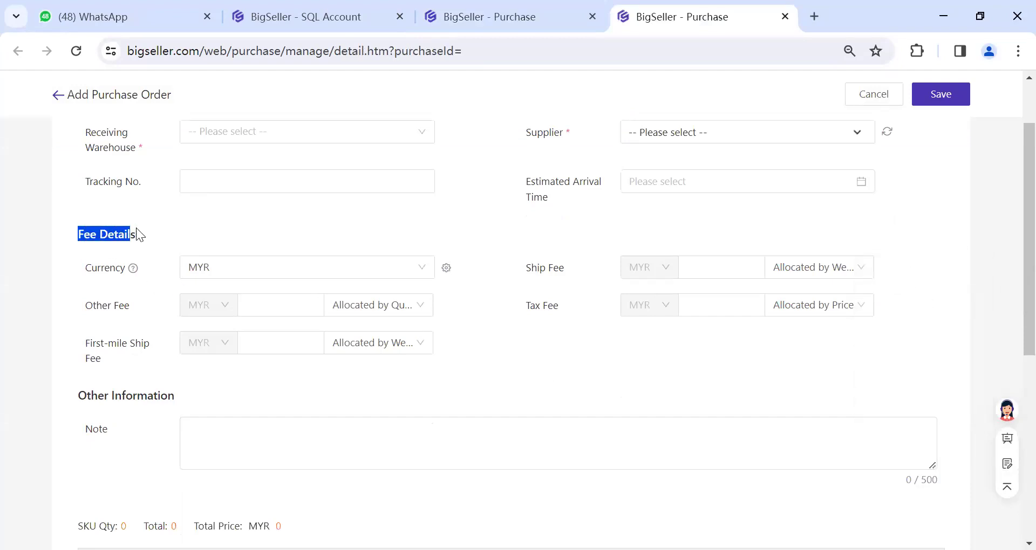
click(176, 229)
drag(527, 268, 570, 274)
click(535, 303)
drag(526, 306, 553, 305)
drag(540, 305, 125, 330)
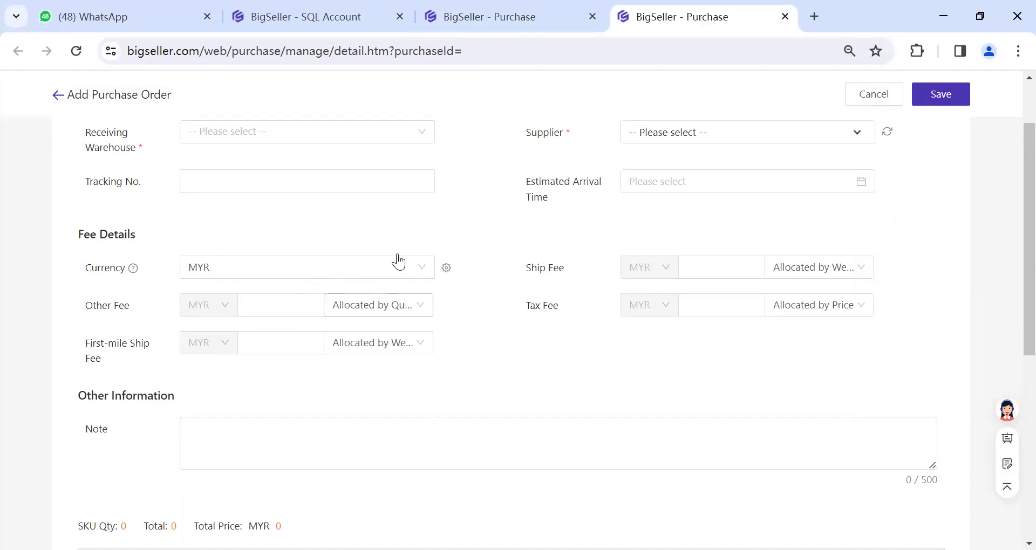
click(331, 21)
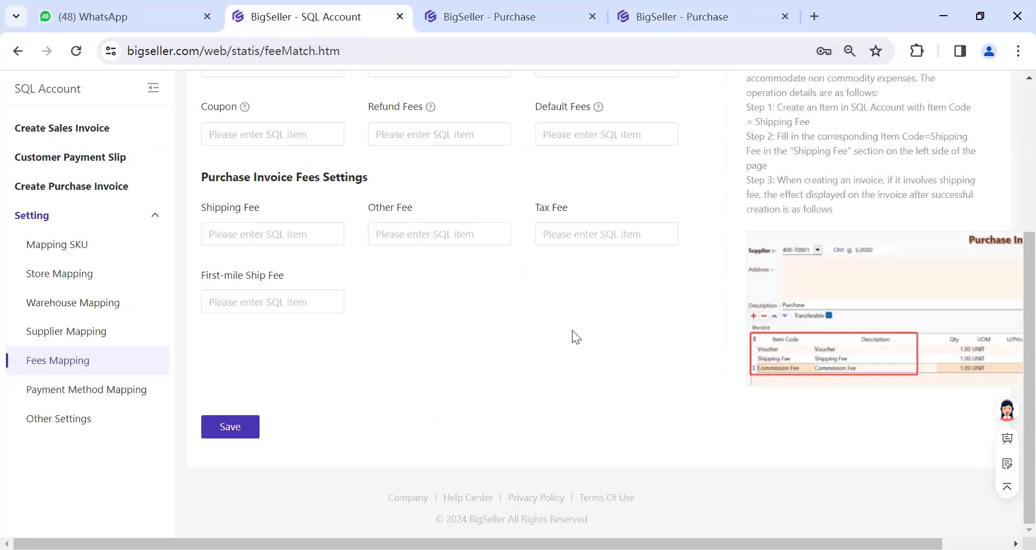
Step: Scroll through the Fees Mapping page and zoom the browser in to 110%
scroll(837, 334, up, 3)
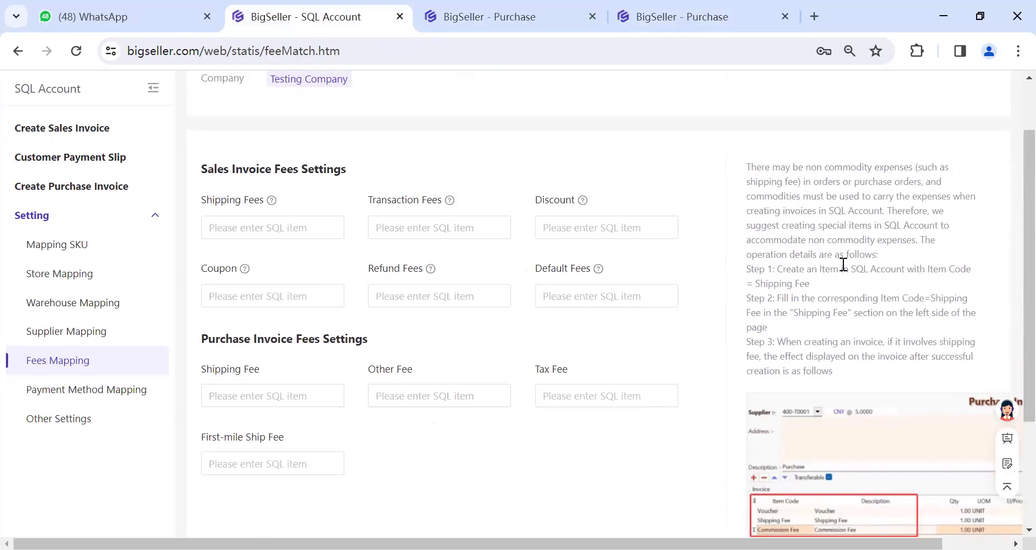
scroll(840, 394, down, 3)
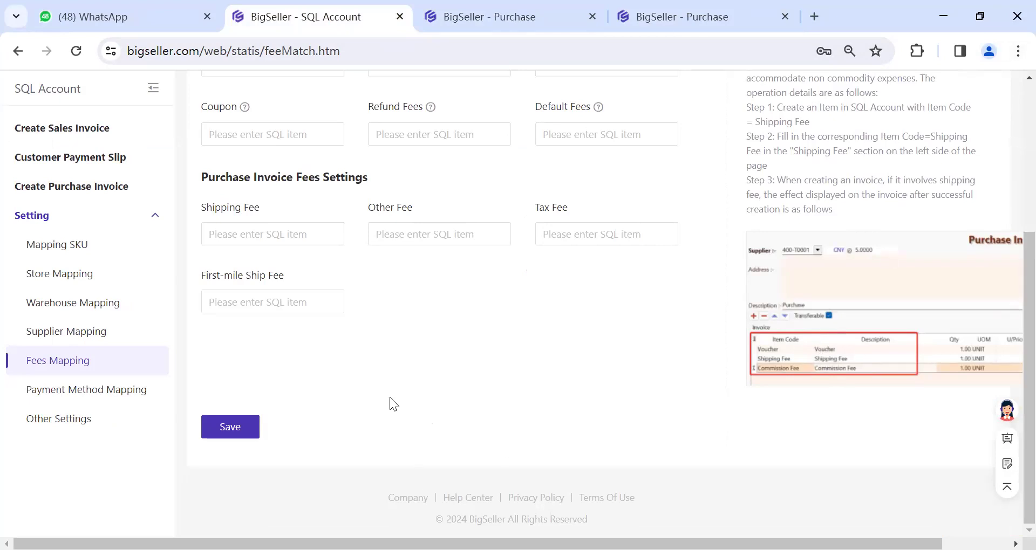
drag(486, 544, 553, 544)
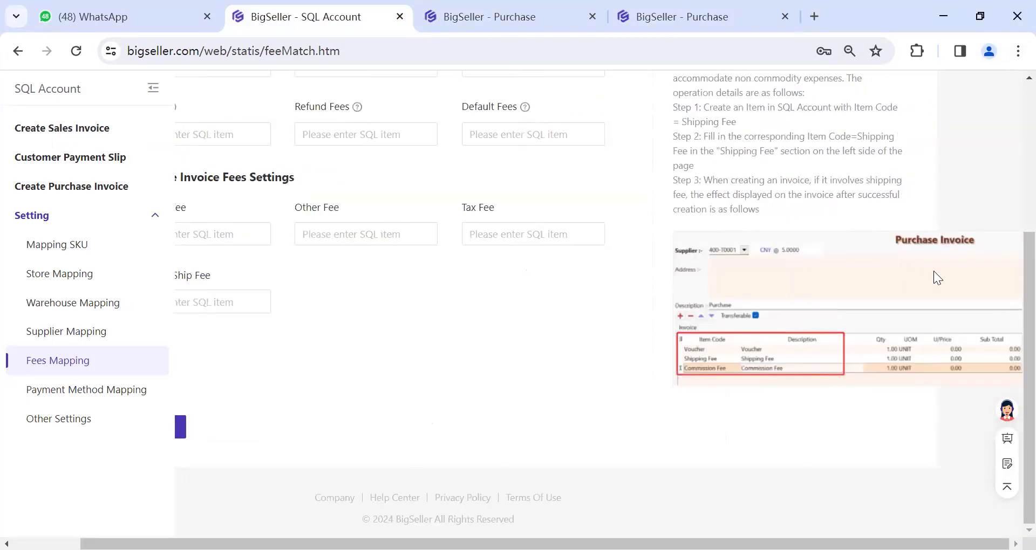
click(1018, 51)
click(974, 357)
click(973, 357)
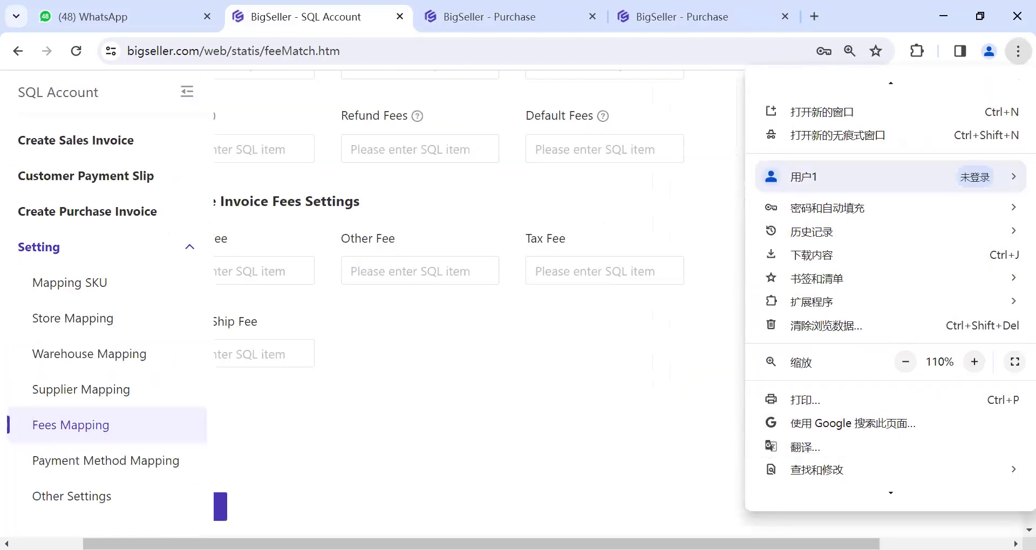
click(723, 519)
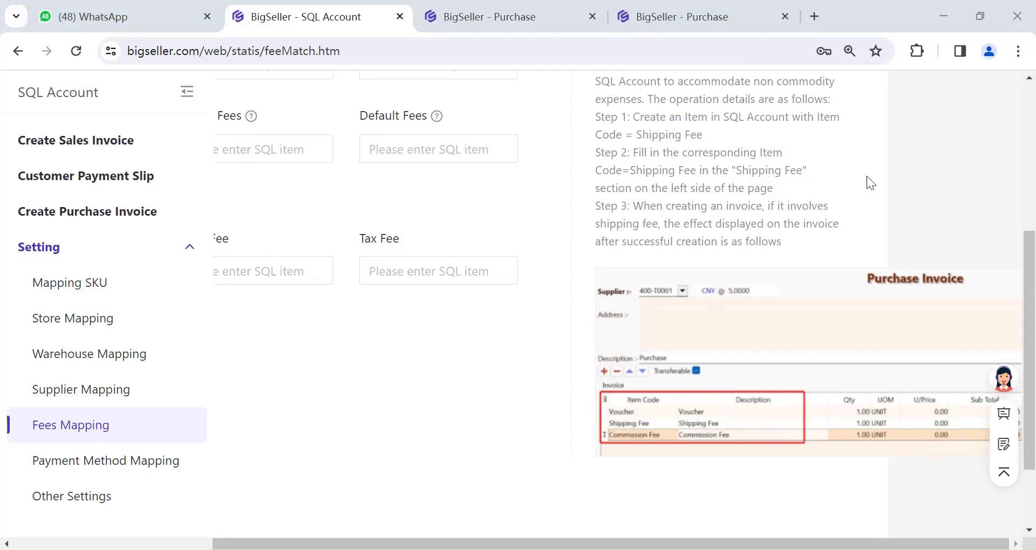
key(alt+f)
Step: Zoom the Fees Mapping page out to 80%
click(917, 357)
click(917, 357)
click(916, 358)
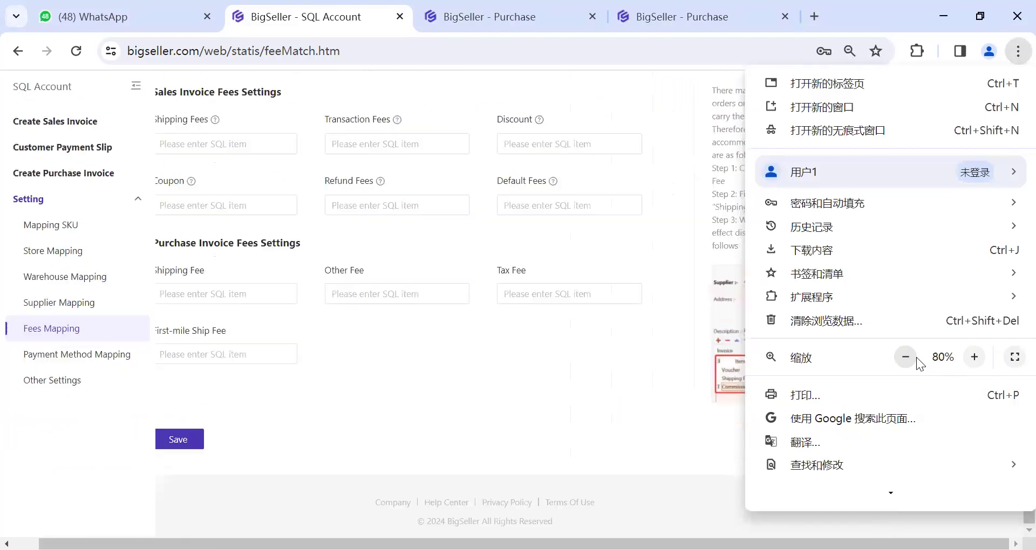
click(514, 468)
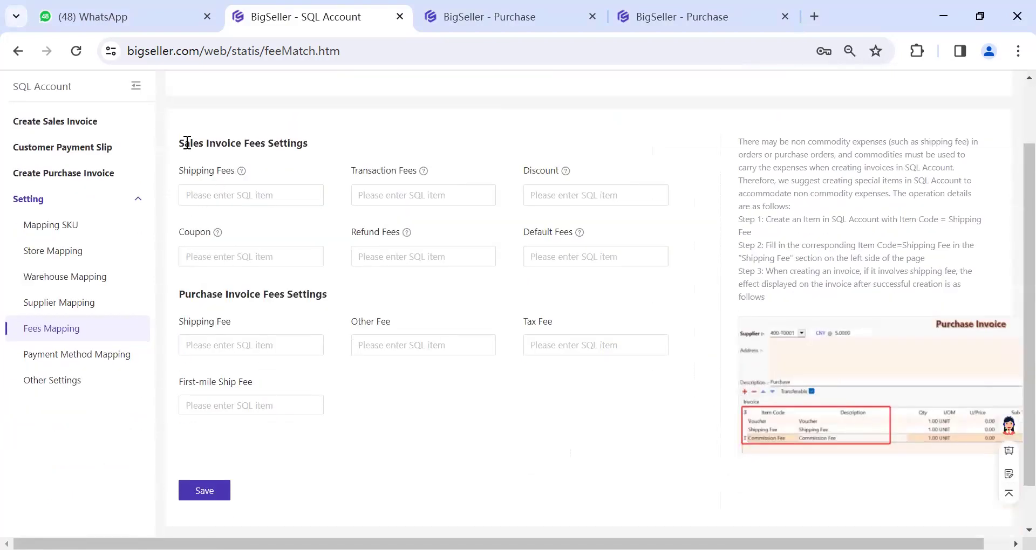
Step: Highlight the Sales and Purchase Invoice Fees Settings headings, then switch to SQL Account
drag(185, 142, 273, 143)
drag(192, 294, 254, 294)
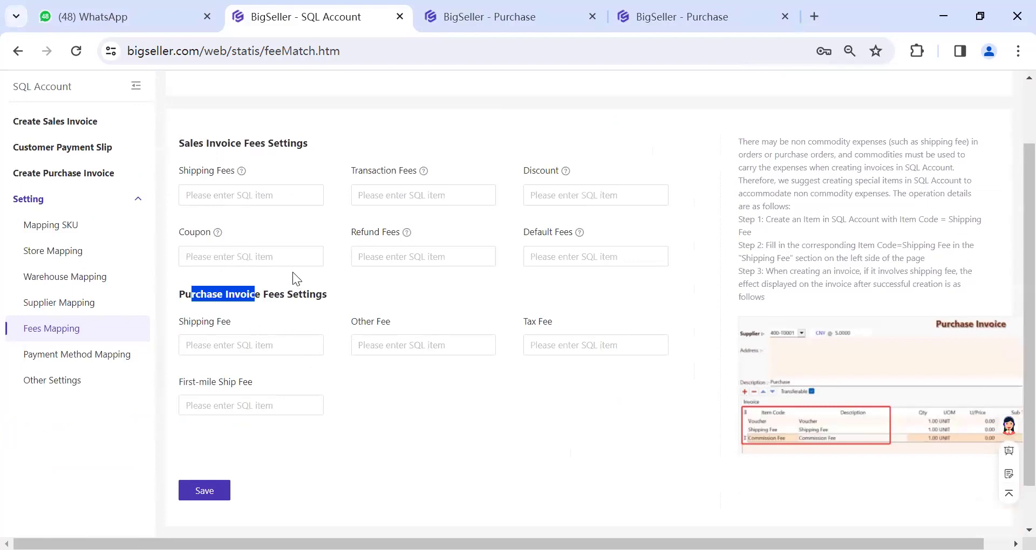
drag(197, 148, 266, 143)
click(288, 145)
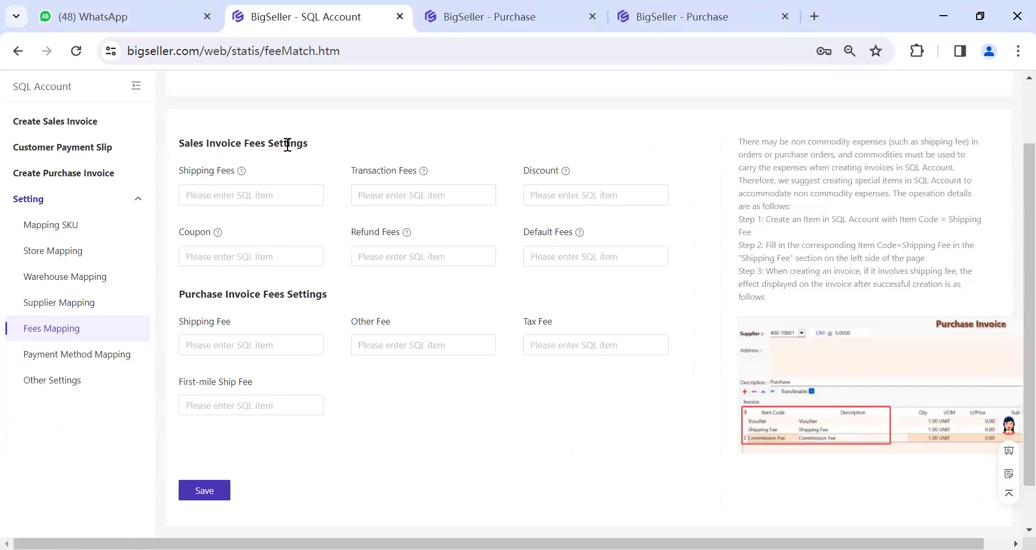
scroll(244, 253, up, 2)
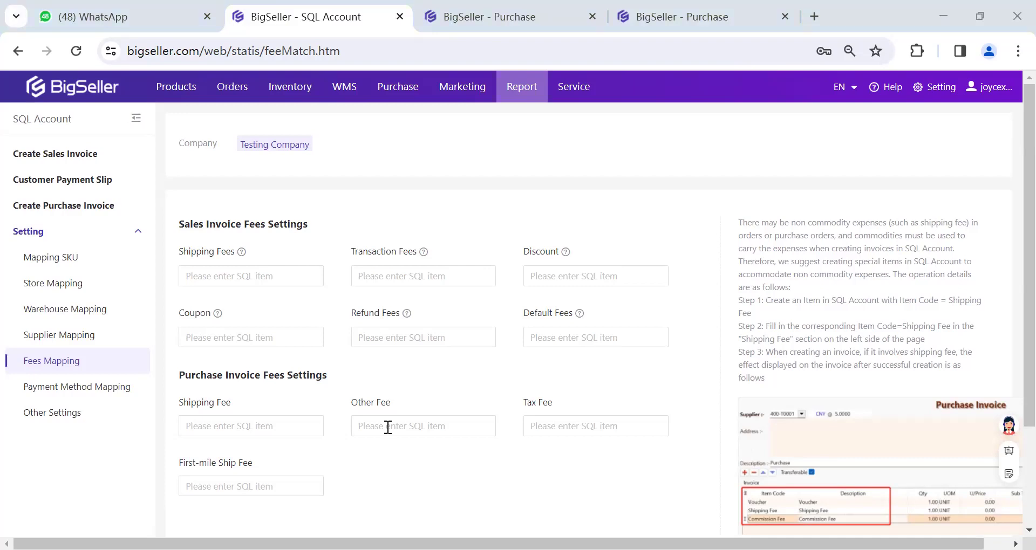
key(alt+Tab)
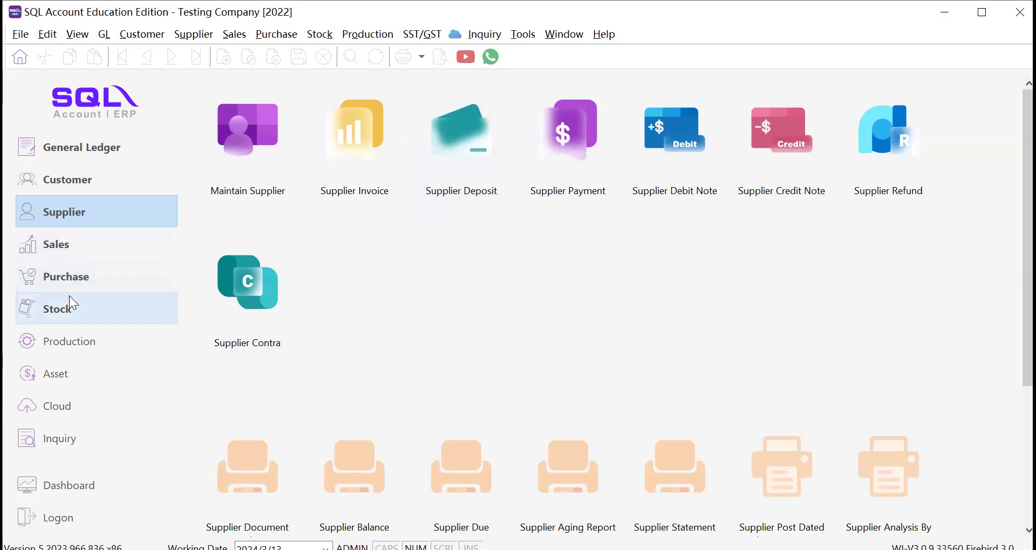
Step: Inspect the transaction fee and Shipping fee items in Maintain Stock Item, then show Sales functions
click(110, 298)
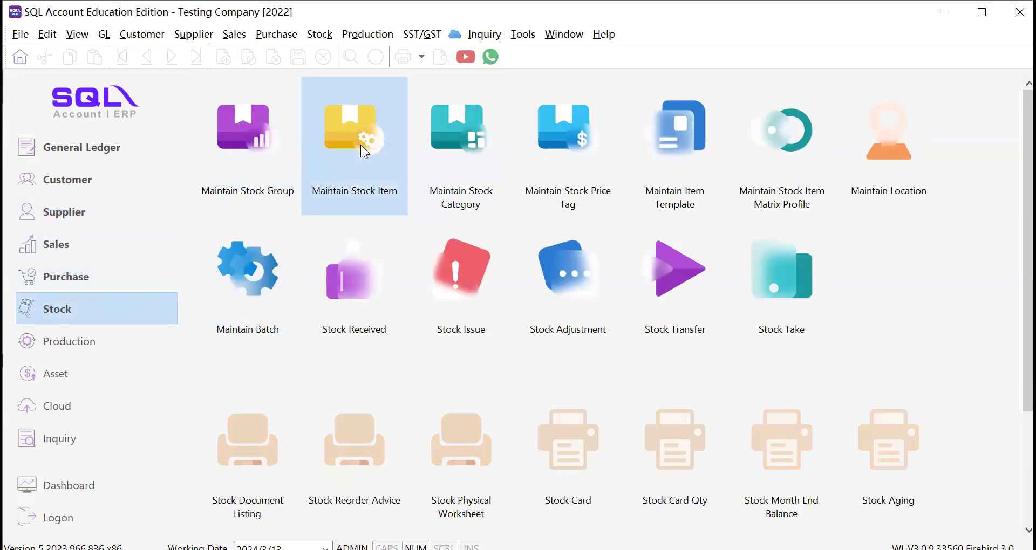
click(333, 183)
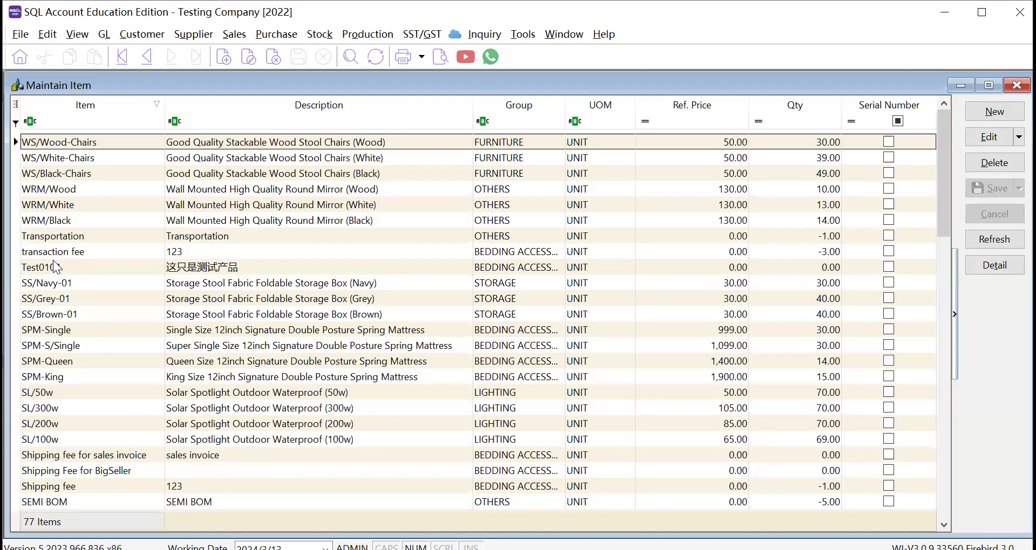
click(39, 257)
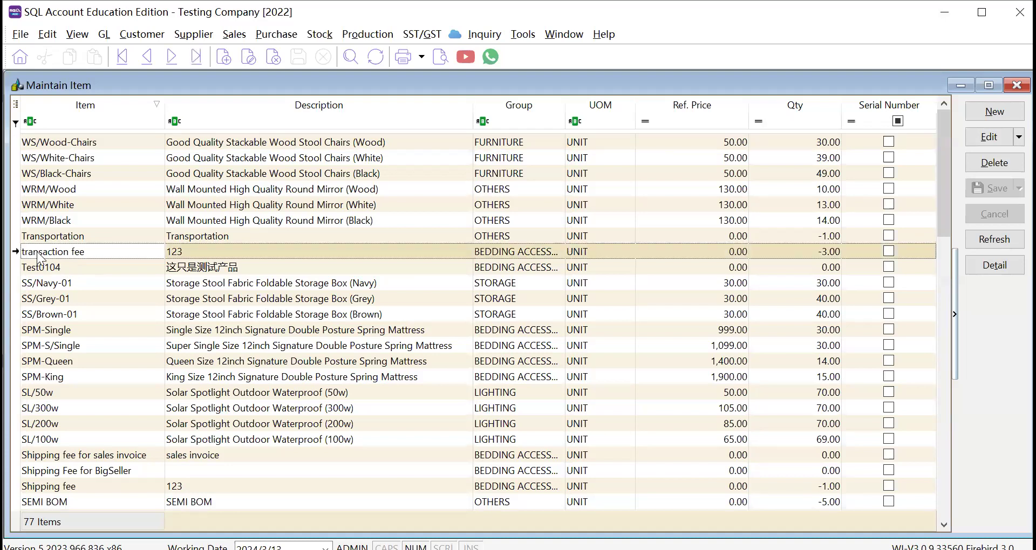
scroll(39, 265, down, 6)
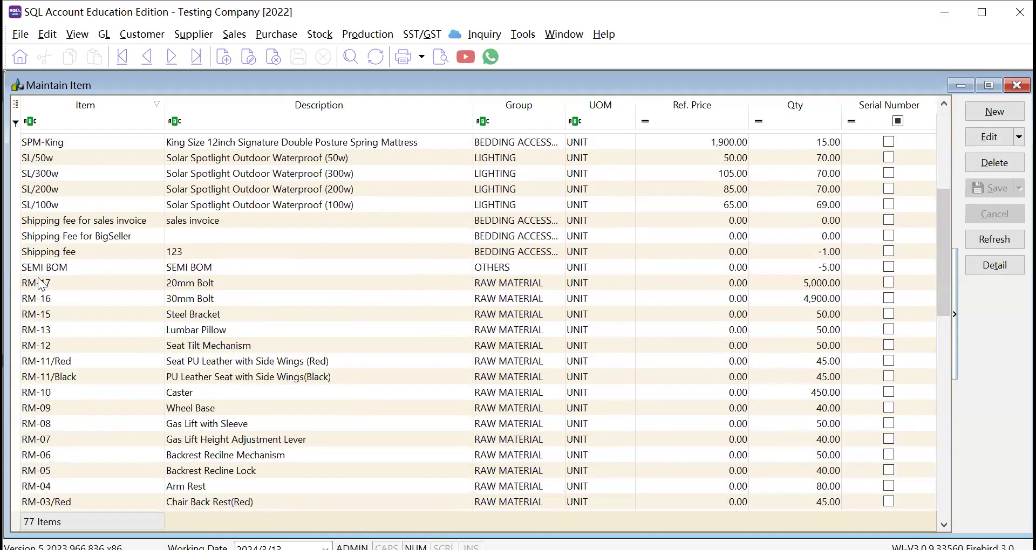
click(31, 208)
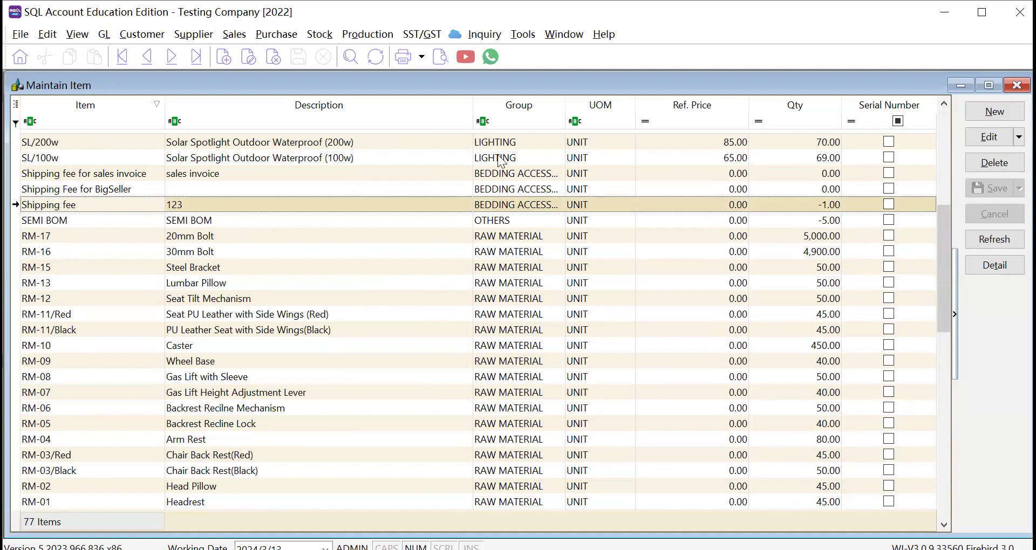
key(Escape)
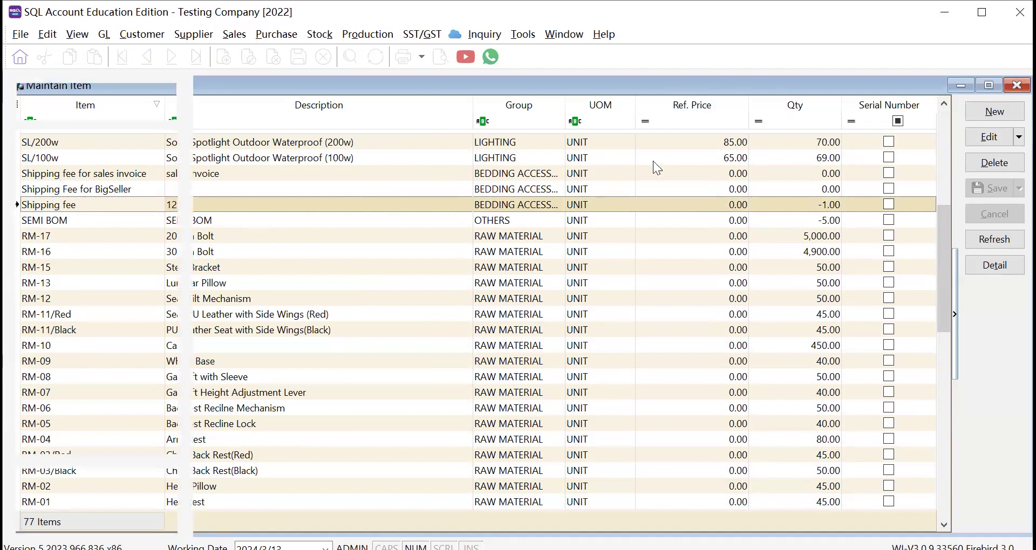
click(78, 254)
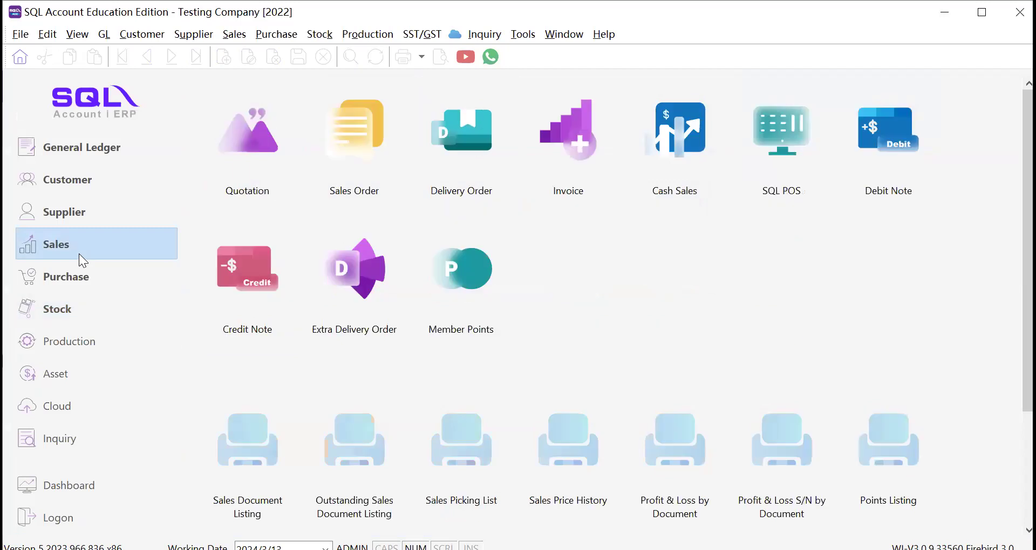
Step: Create a new sales invoice with BOM-01/Black on the first line
click(573, 148)
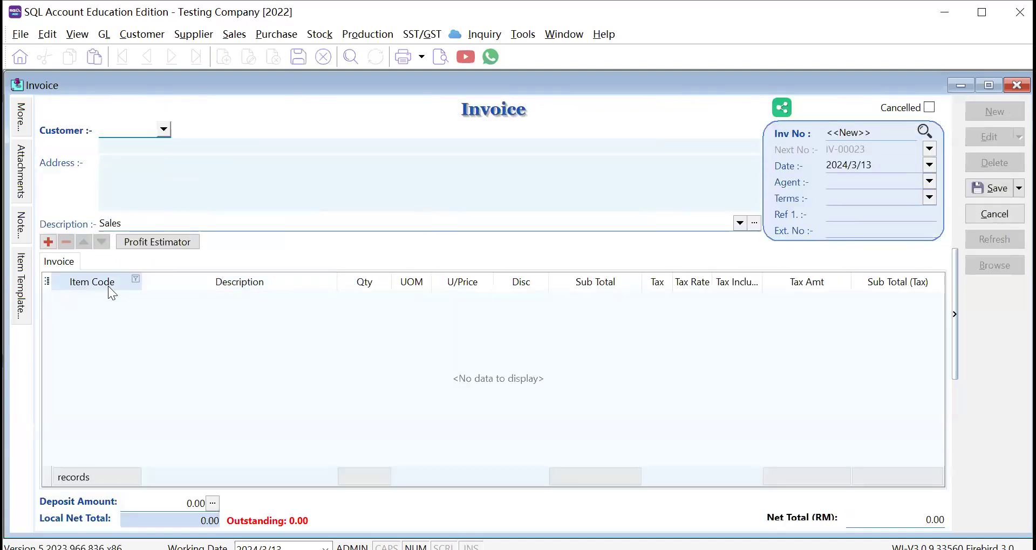
click(47, 242)
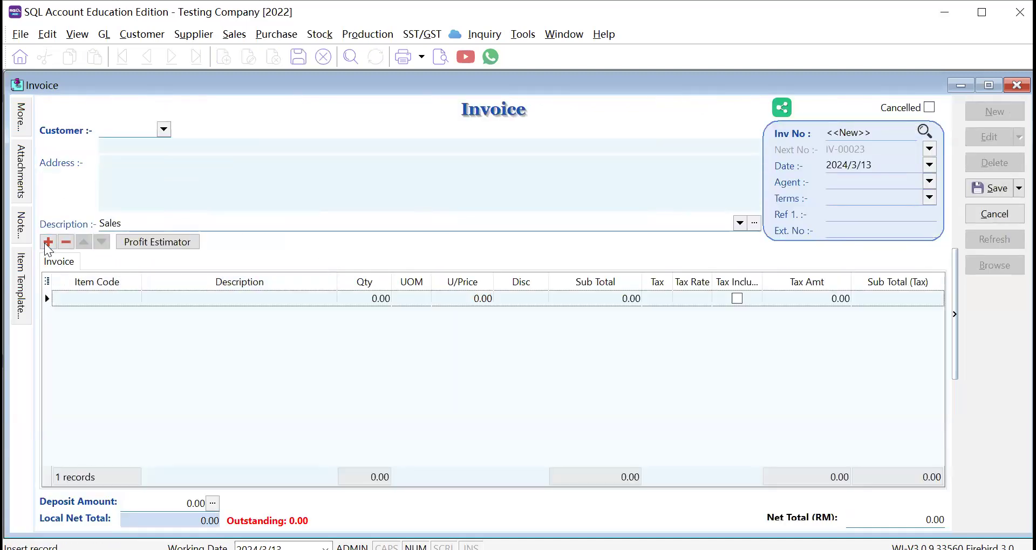
click(114, 297)
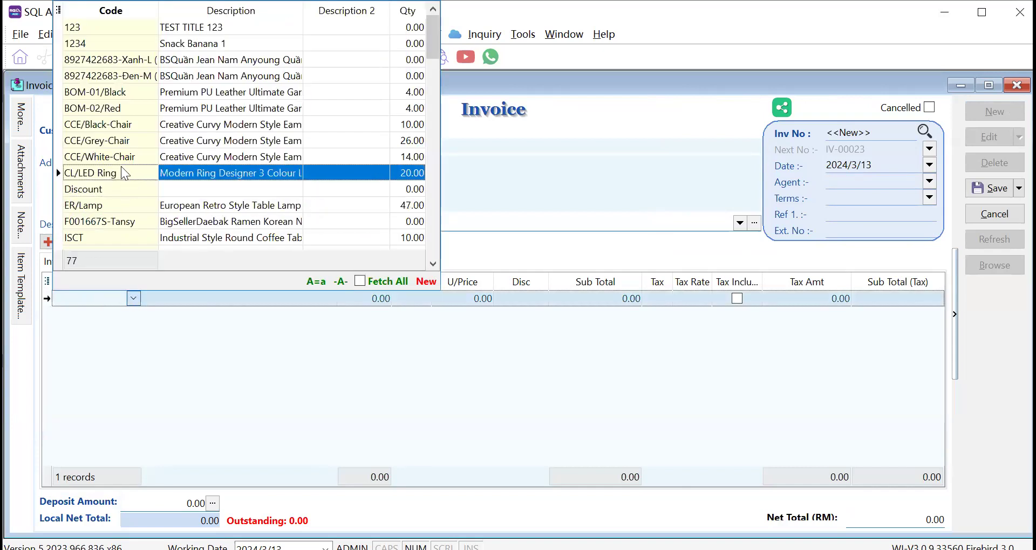
click(115, 96)
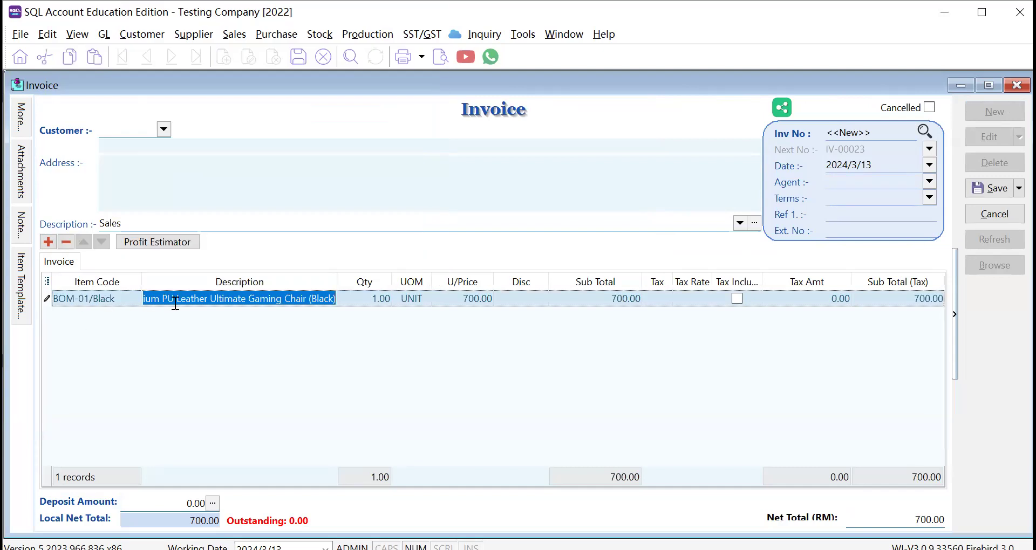
click(135, 338)
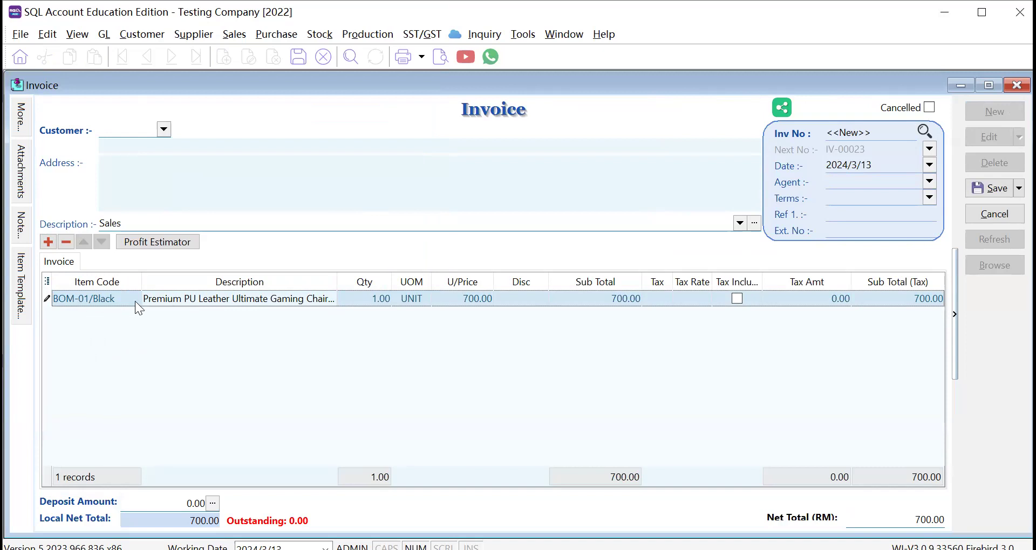
Step: Add Discount and Shipping fee lines for a 700.00 total, then return to BigSeller Fees Mapping
click(47, 243)
click(100, 316)
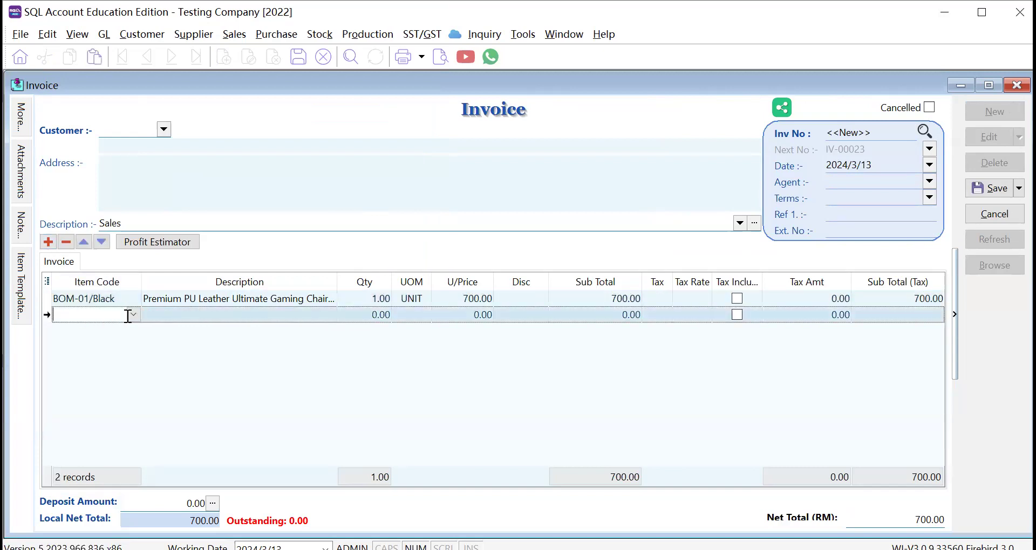
click(132, 315)
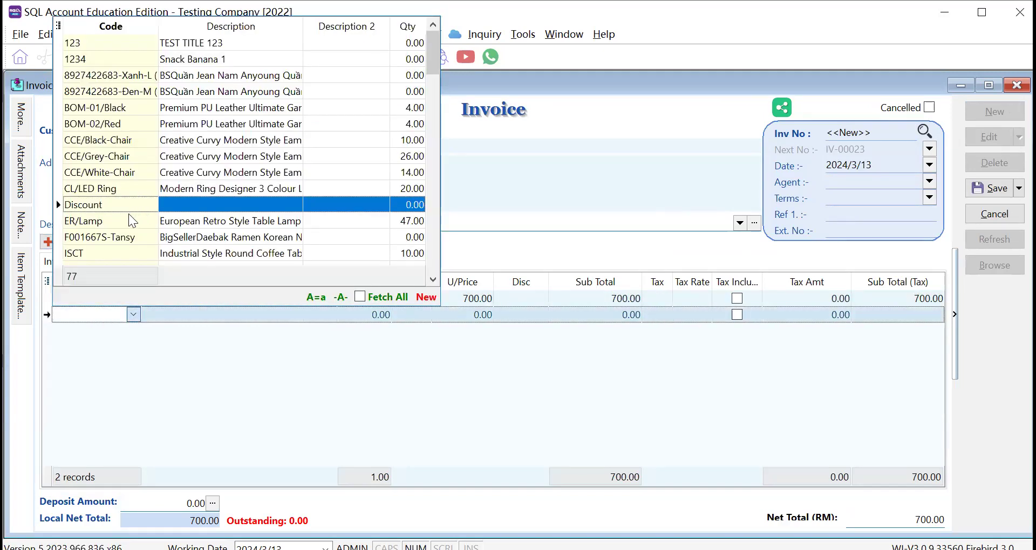
click(87, 212)
click(47, 242)
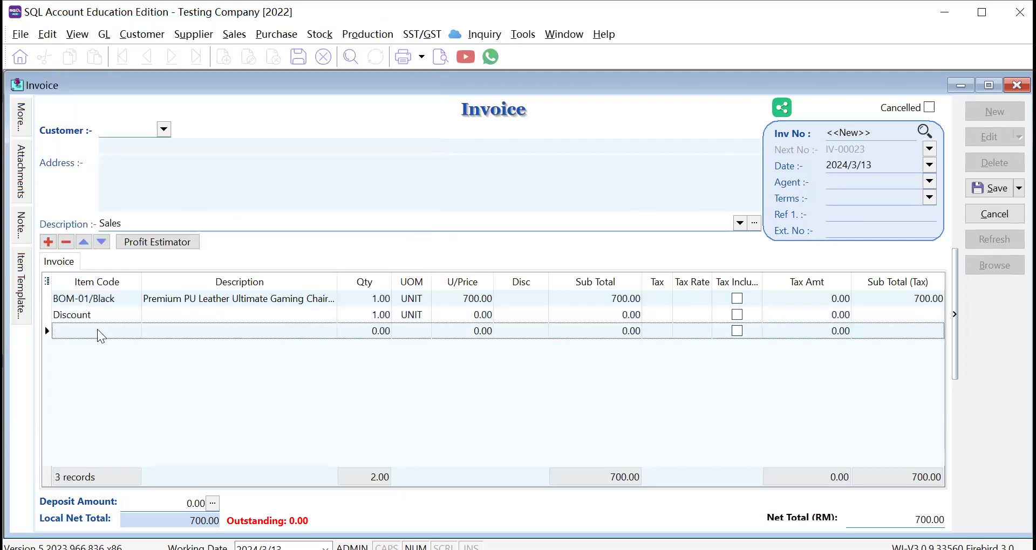
click(128, 330)
scroll(110, 178, down, 5)
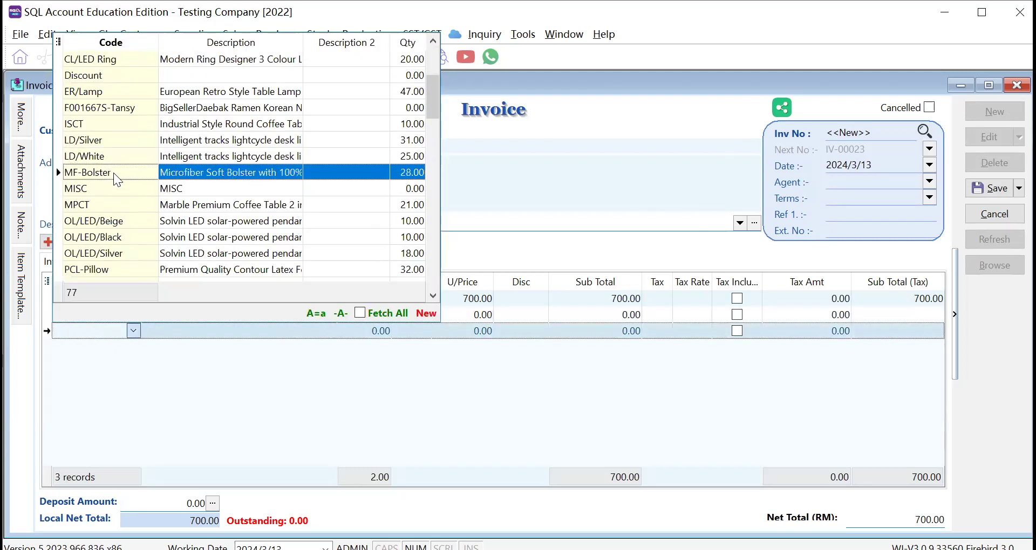
scroll(107, 188, down, 8)
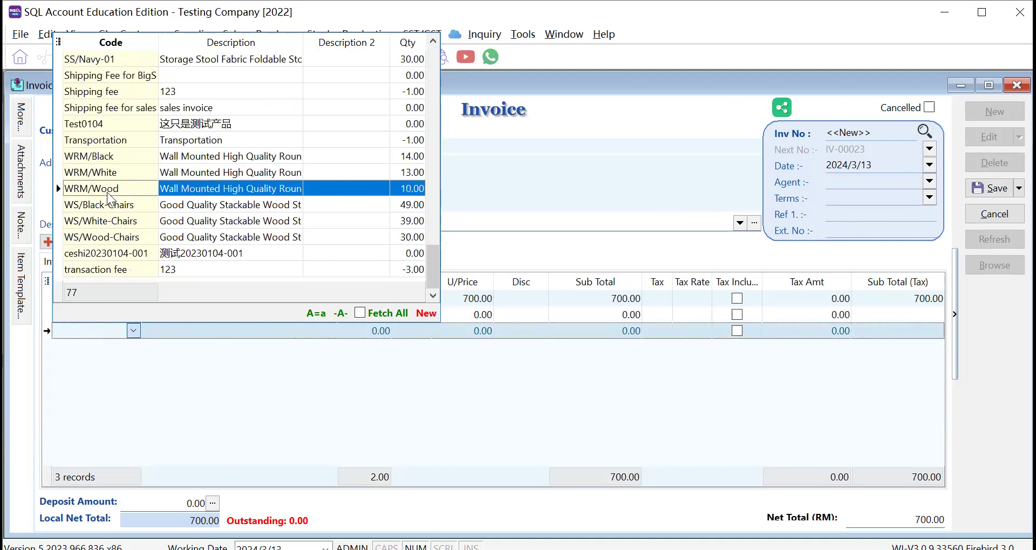
click(104, 98)
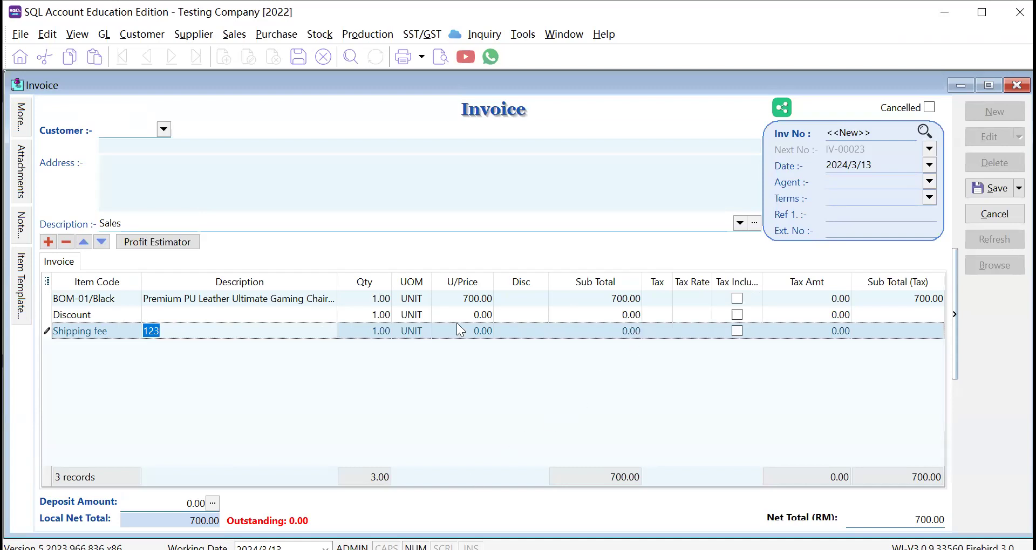
key(alt+Tab)
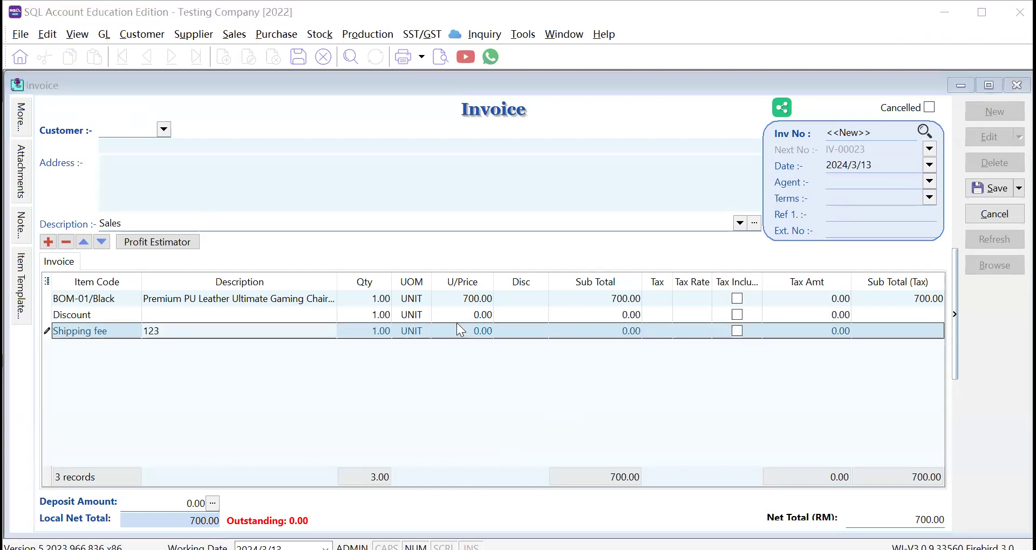
key(alt+Tab)
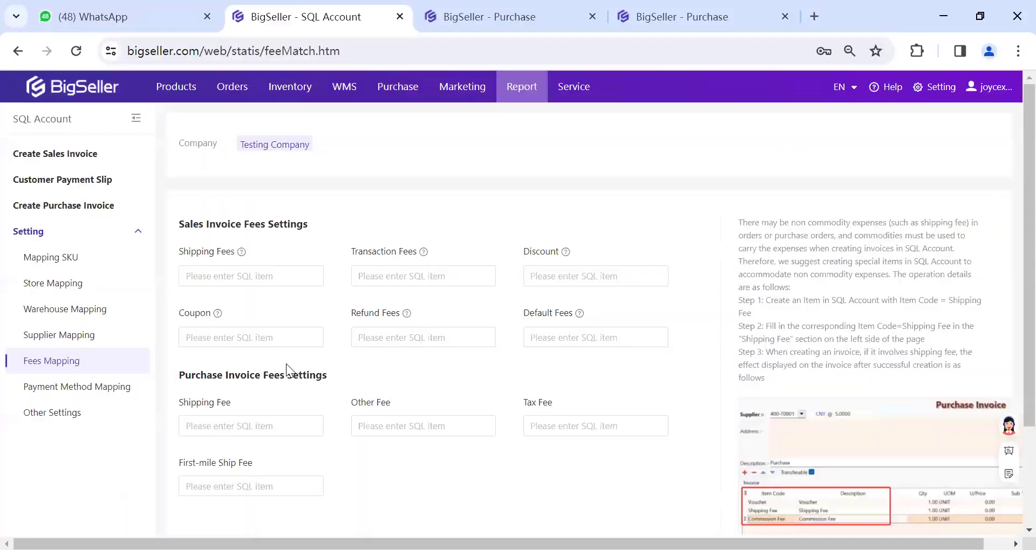
Step: Check that the sales and purchase invoice fee mappings are all empty, then reload Fees Mapping
scroll(315, 355, down, 2)
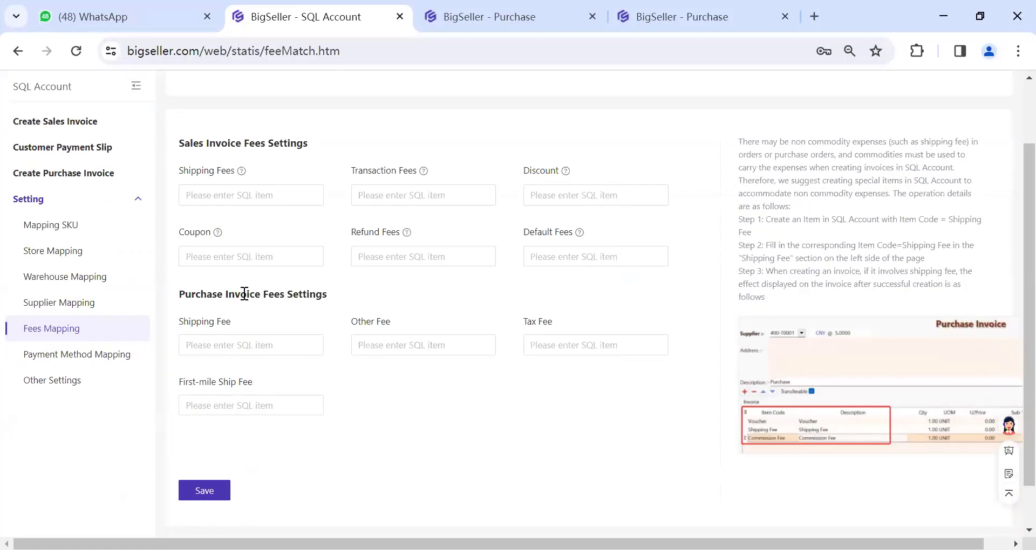
drag(179, 294, 284, 295)
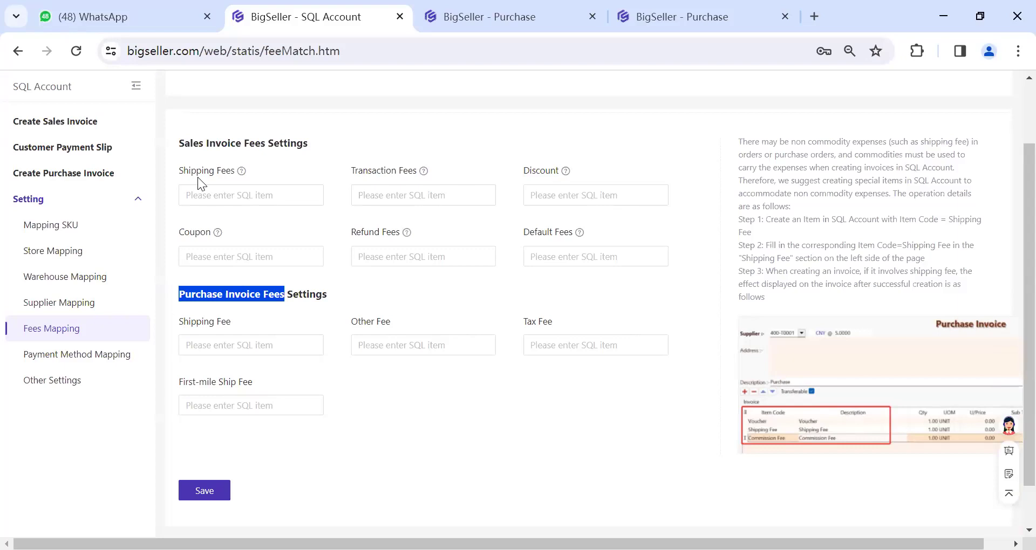
scroll(198, 175, down, 2)
click(478, 271)
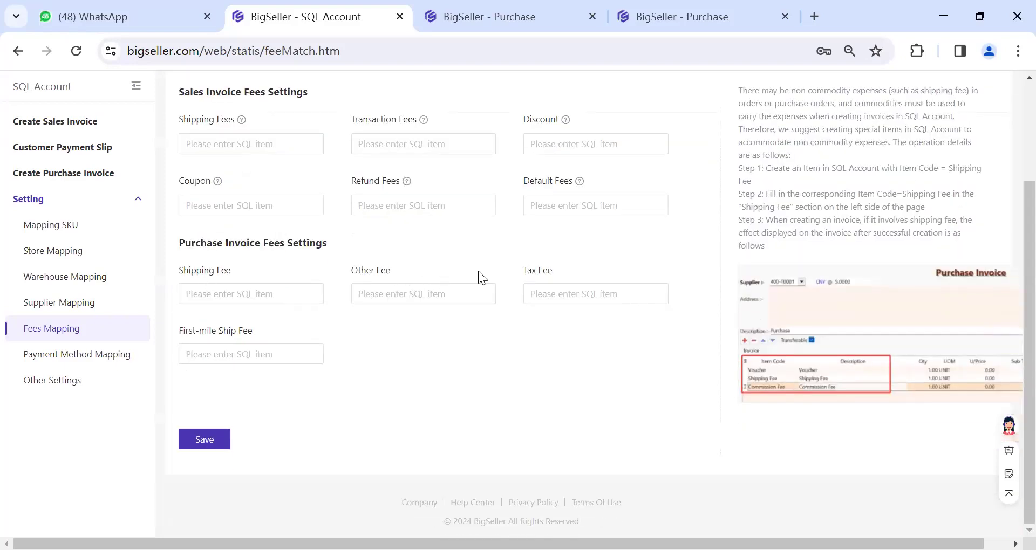
scroll(373, 314, up, 2)
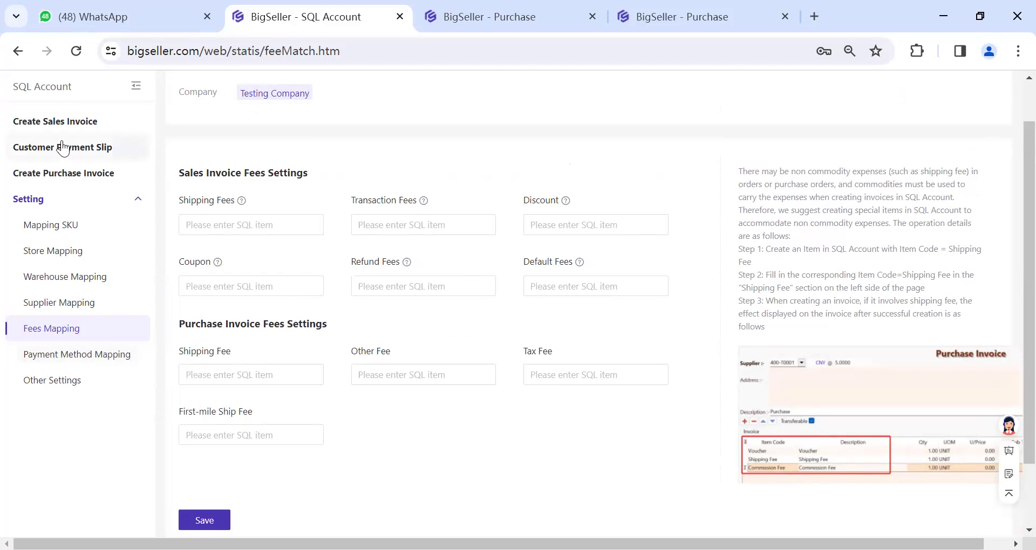
click(77, 339)
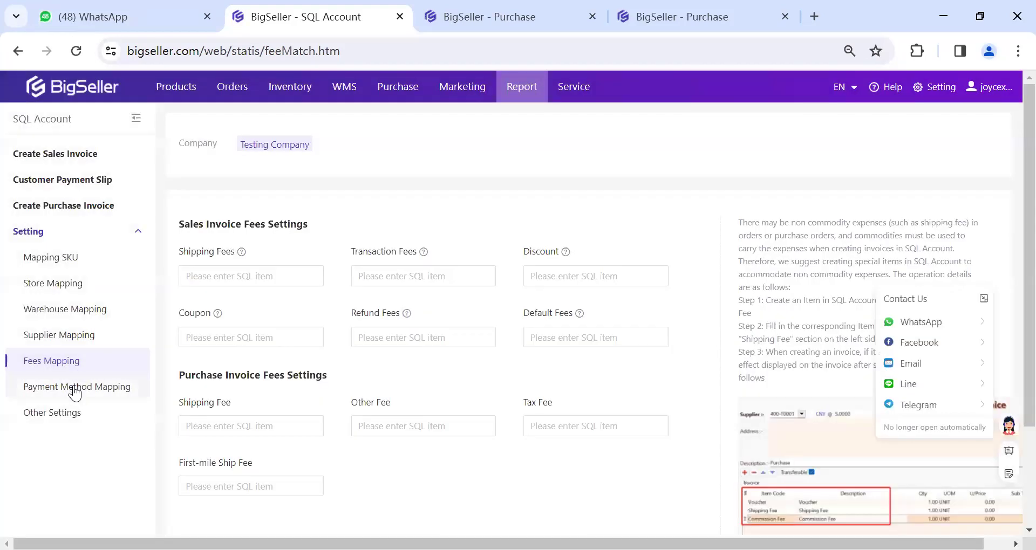
Step: Go to Payment Method Mapping and start a new mapping, noting the required ID field
click(78, 387)
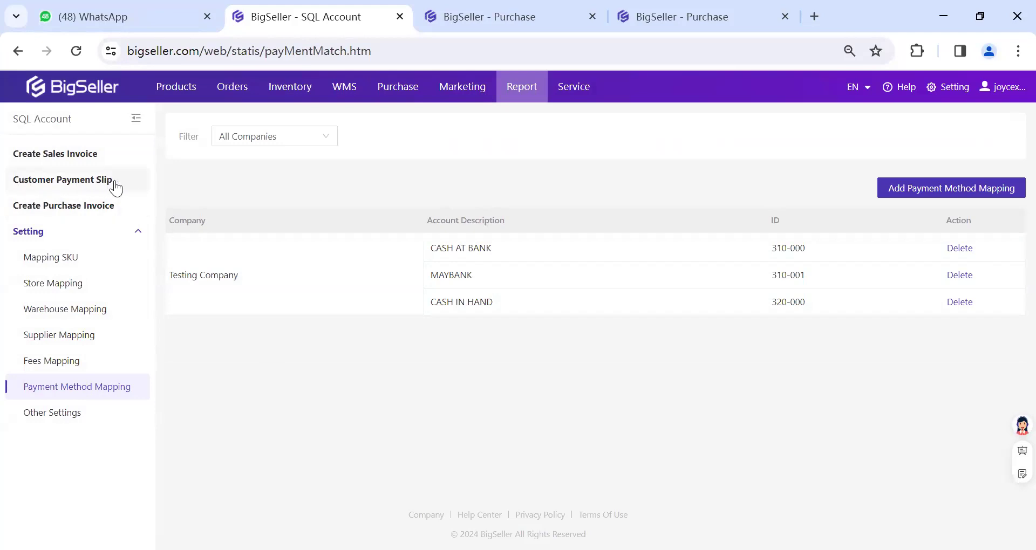
click(912, 191)
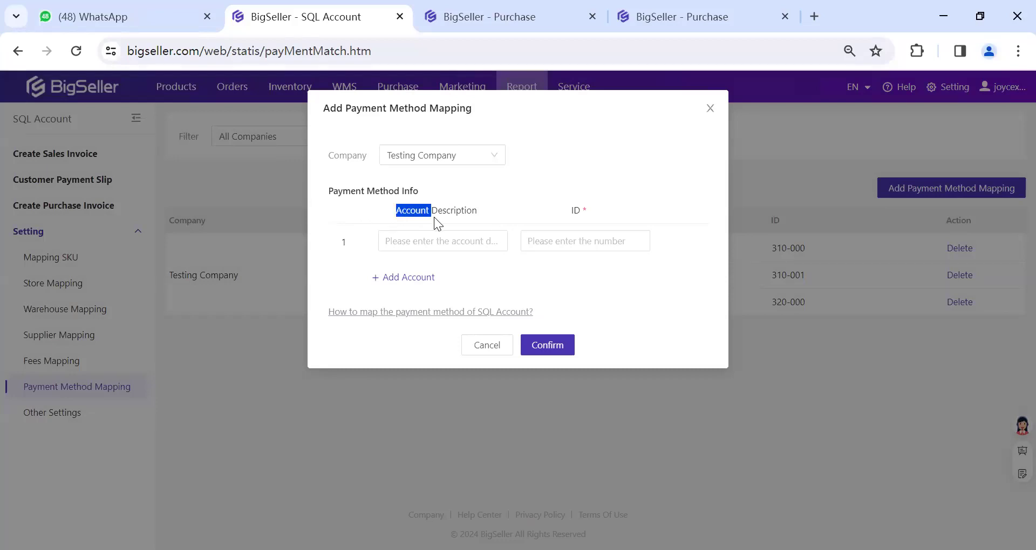
drag(570, 210, 586, 210)
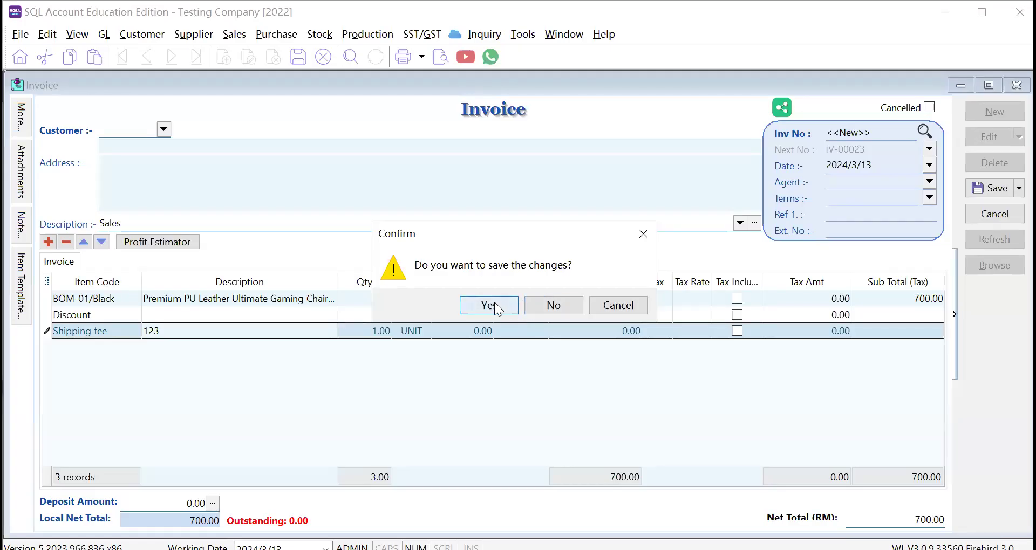
Step: Close the 700.00 invoice draft in SQL Account without saving changes
click(494, 303)
click(636, 344)
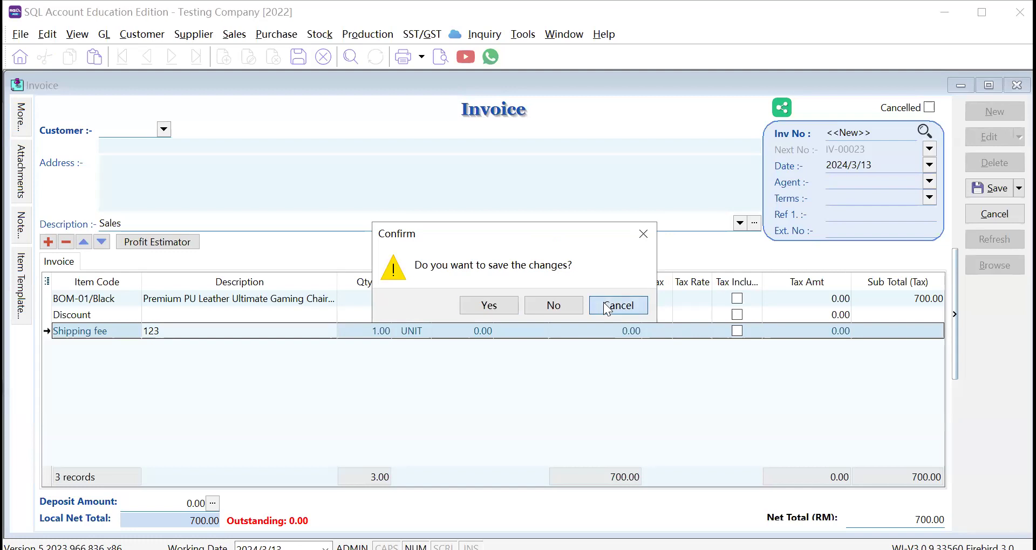
click(604, 303)
key(Escape)
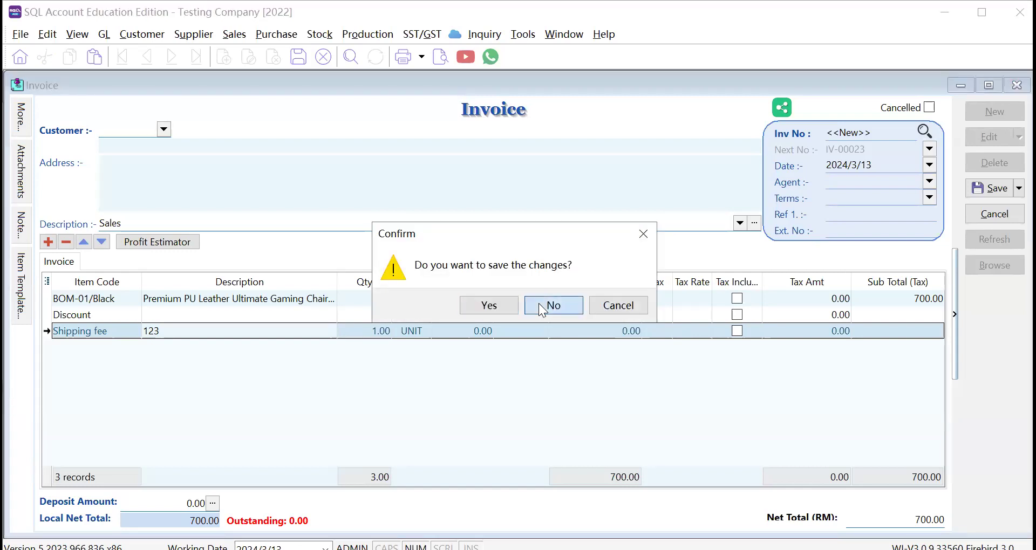
click(550, 303)
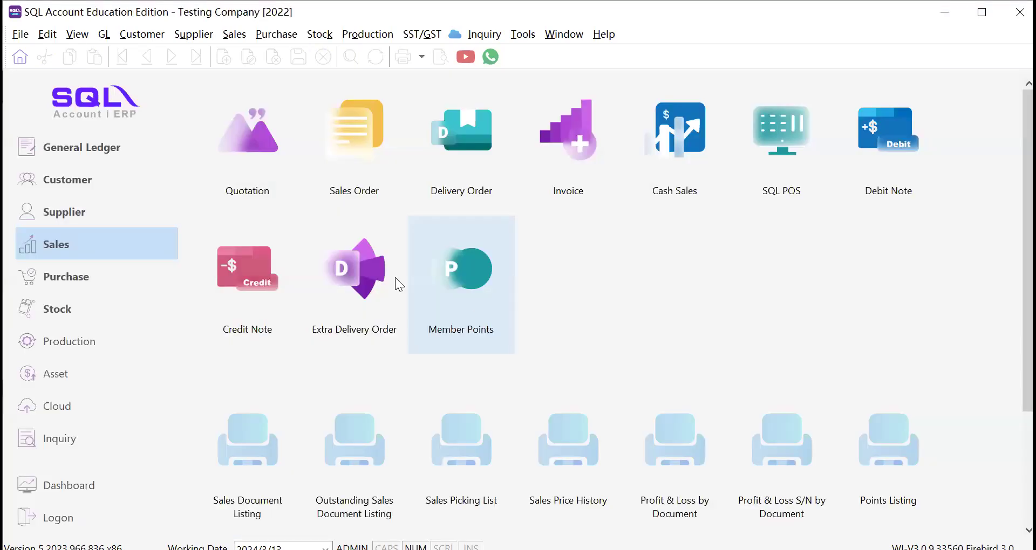
Step: Open the chart of accounts and review the MAYBANK, CIMB, UOB (SGD) and HSBC (USD) accounts under CASH AT BANK
click(104, 35)
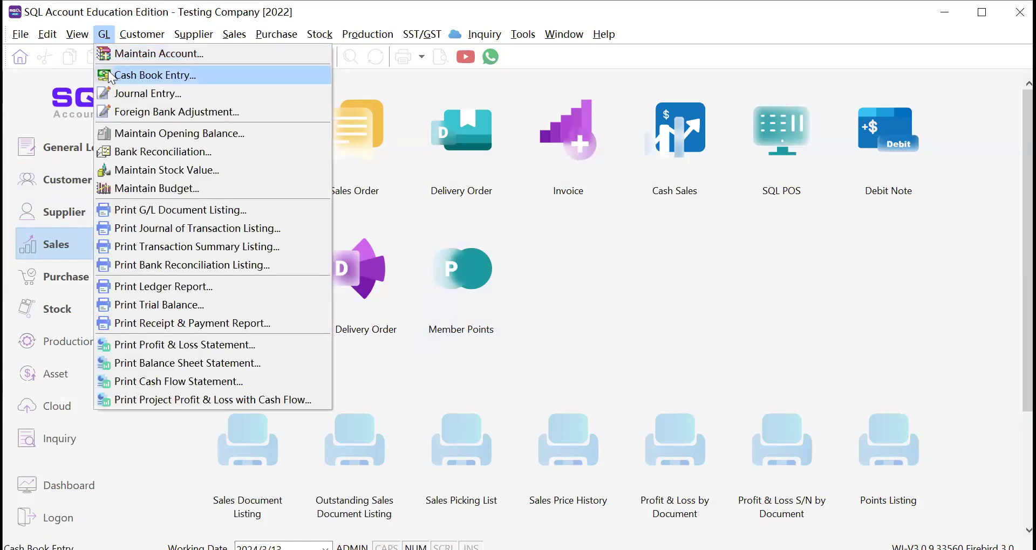
click(115, 53)
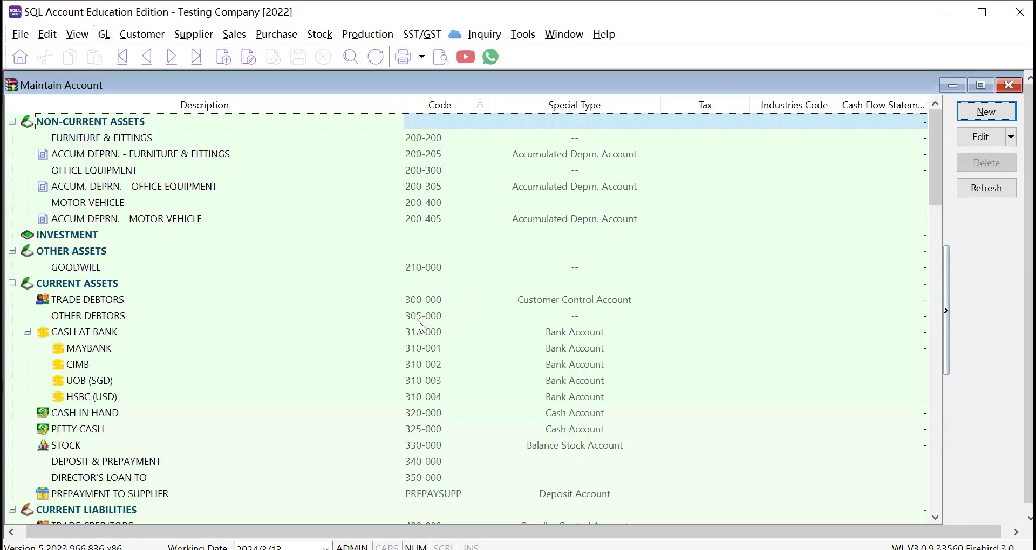
click(554, 339)
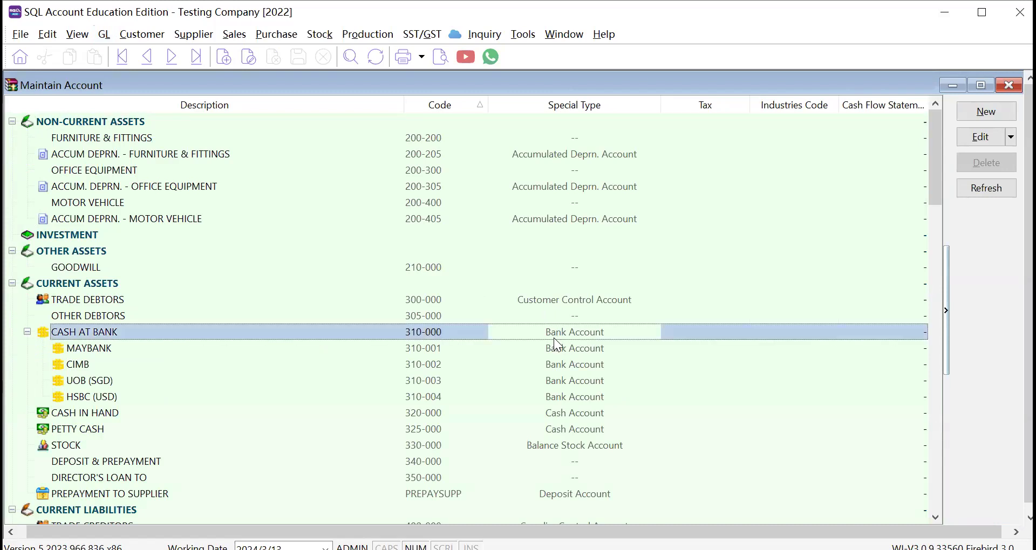
click(215, 352)
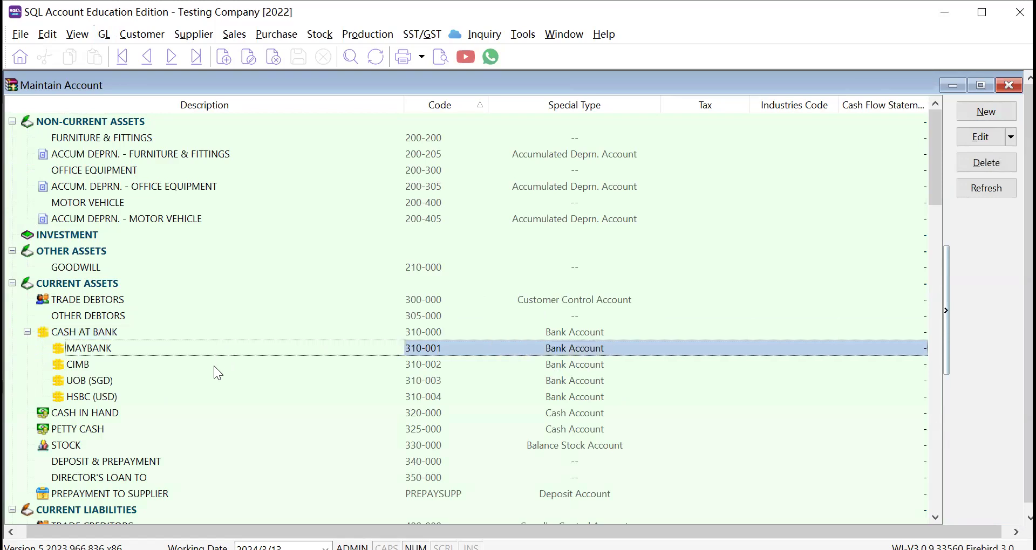
click(215, 368)
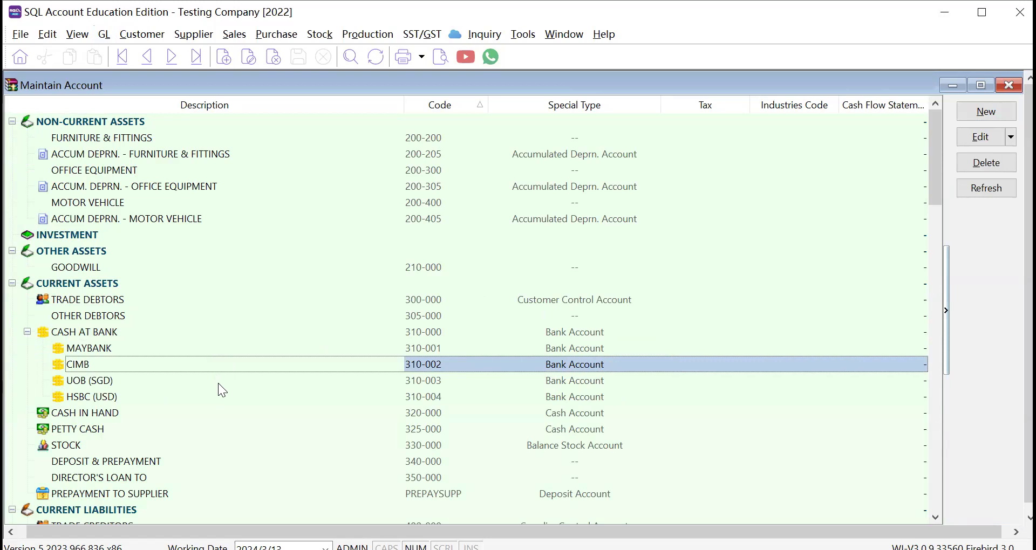
click(218, 383)
click(218, 392)
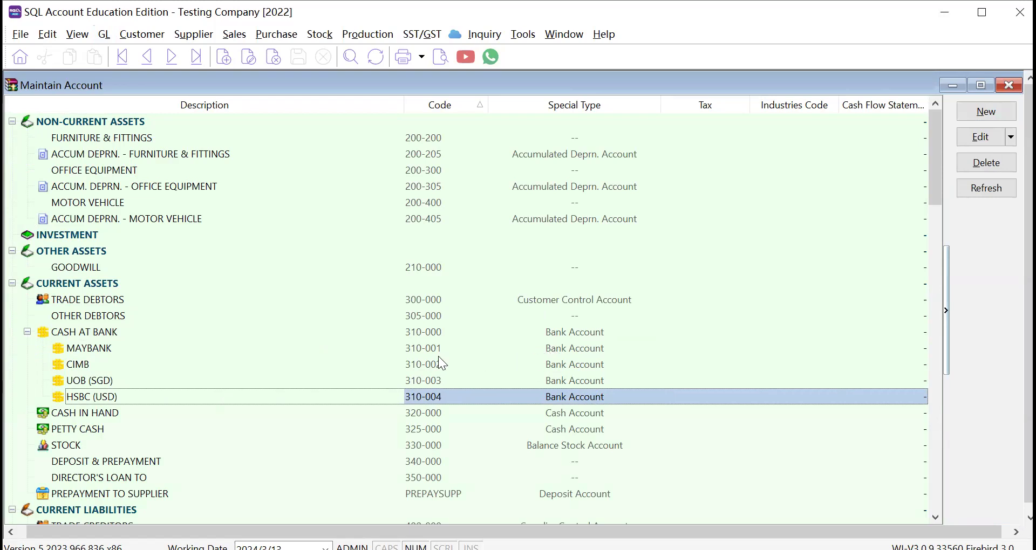
click(129, 350)
Step: Copy the MAYBANK account description (GL code 310-001) into BigSeller's Account Description field
double_click(125, 352)
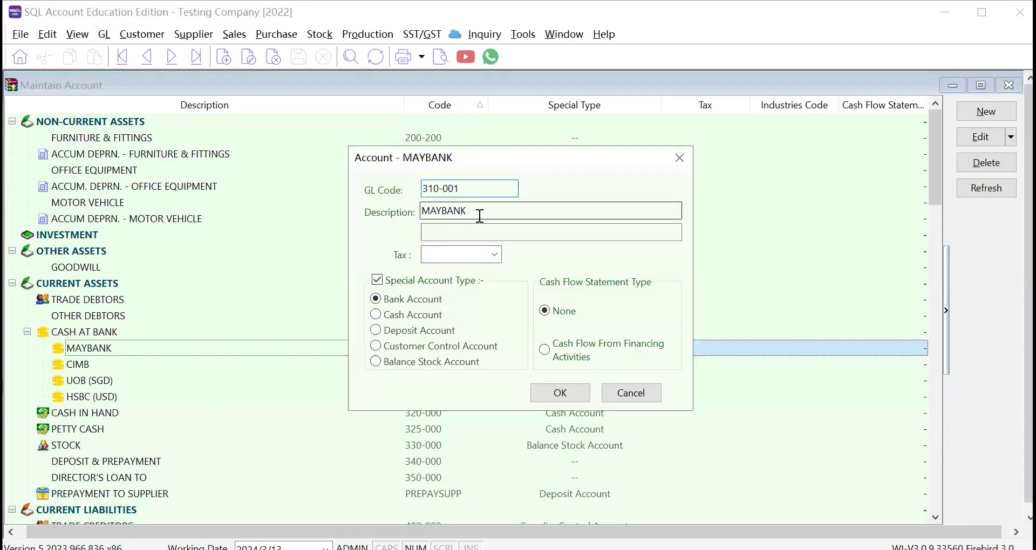
drag(493, 211, 388, 215)
double_click(468, 189)
drag(460, 210, 353, 216)
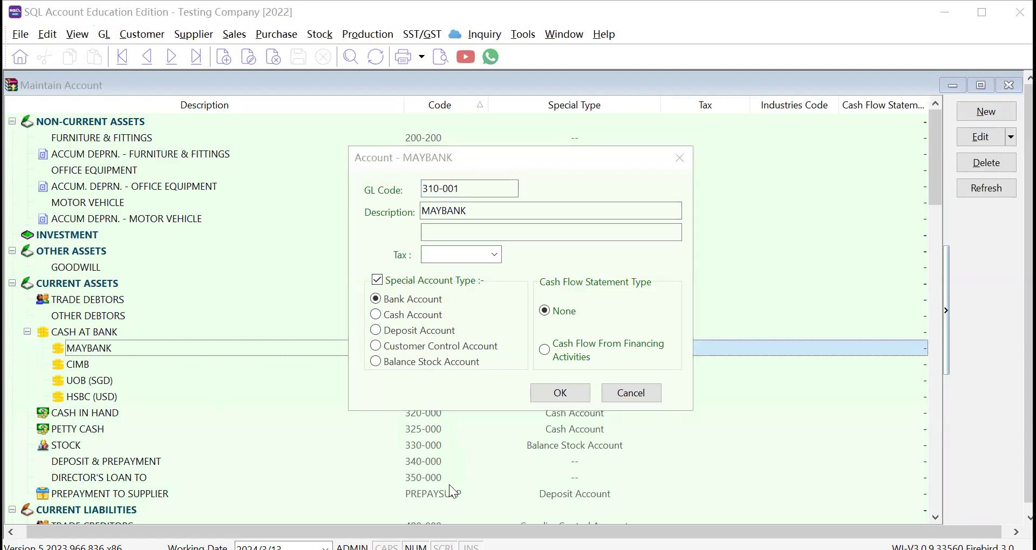
key(alt+Tab)
key(alt+Tab)
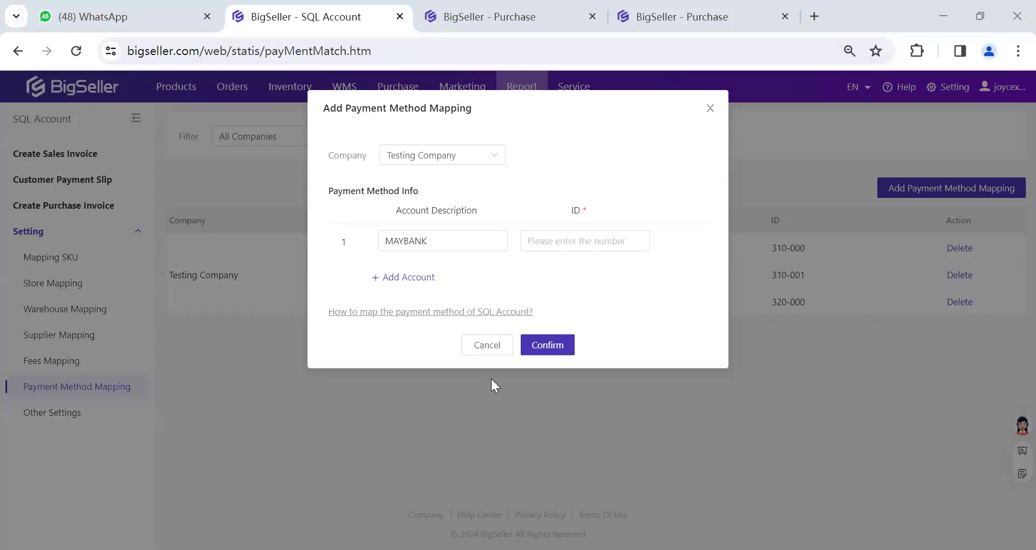
Step: Enter GL code 310-001 as the ID for the MAYBANK mapping for Testing Company
key(alt+Tab)
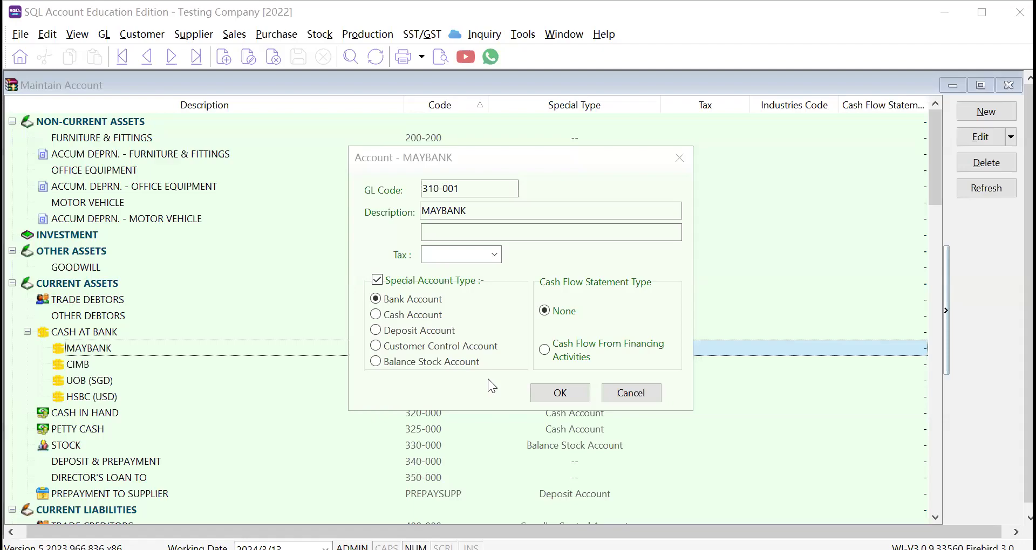
key(alt+Tab)
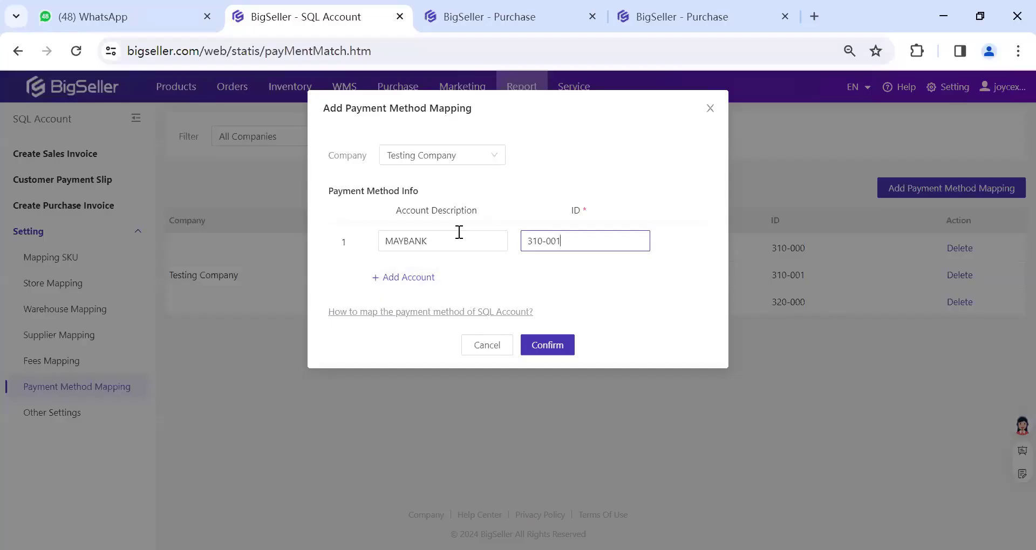
drag(328, 161, 367, 157)
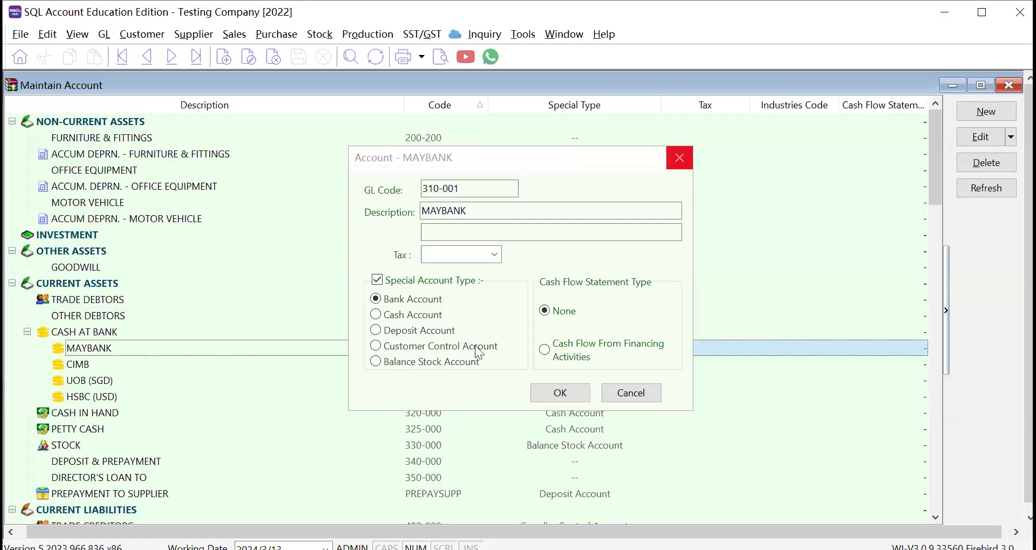
Step: Check the CIMB and UOB (SGD) account codes in SQL Account, then cancel the new mapping
key(Escape)
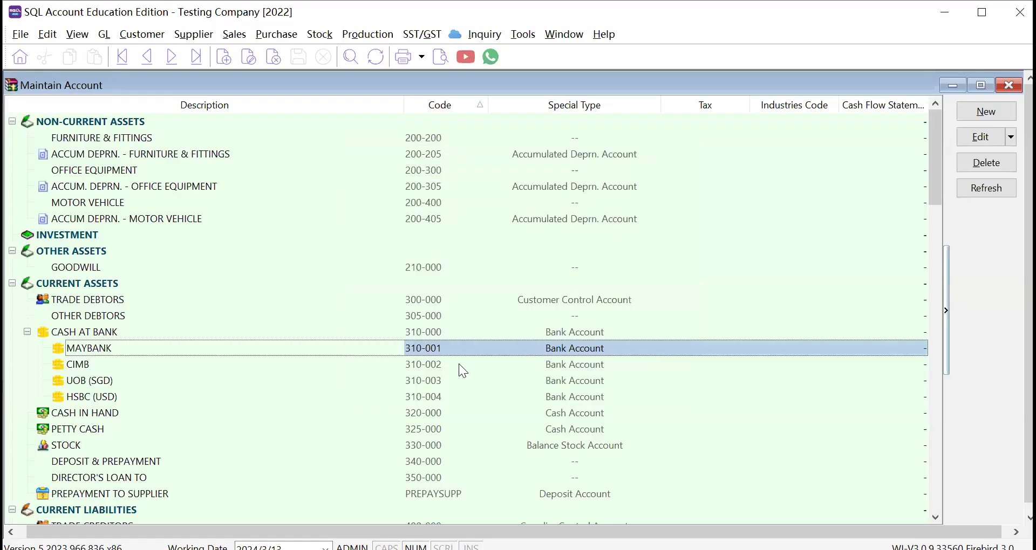
click(149, 369)
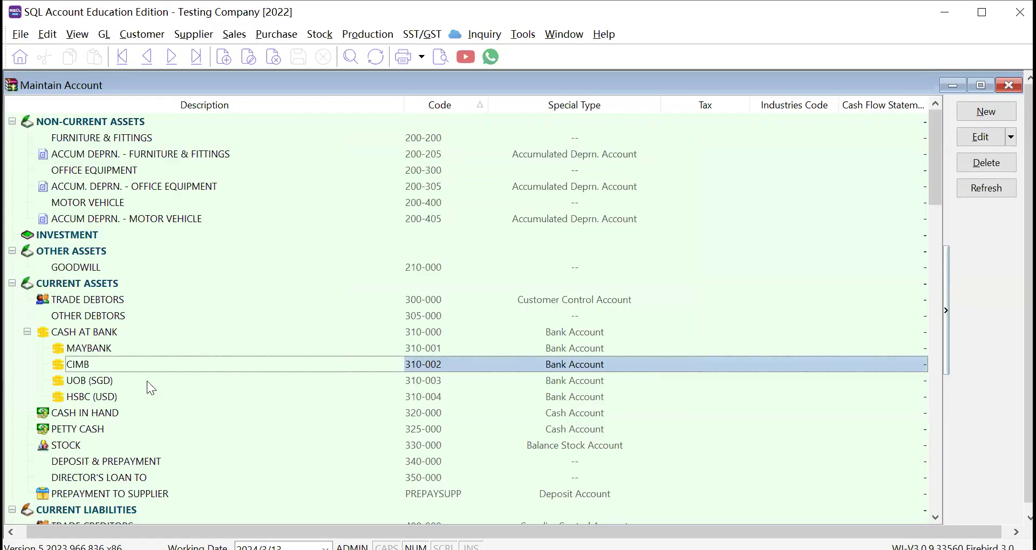
click(147, 381)
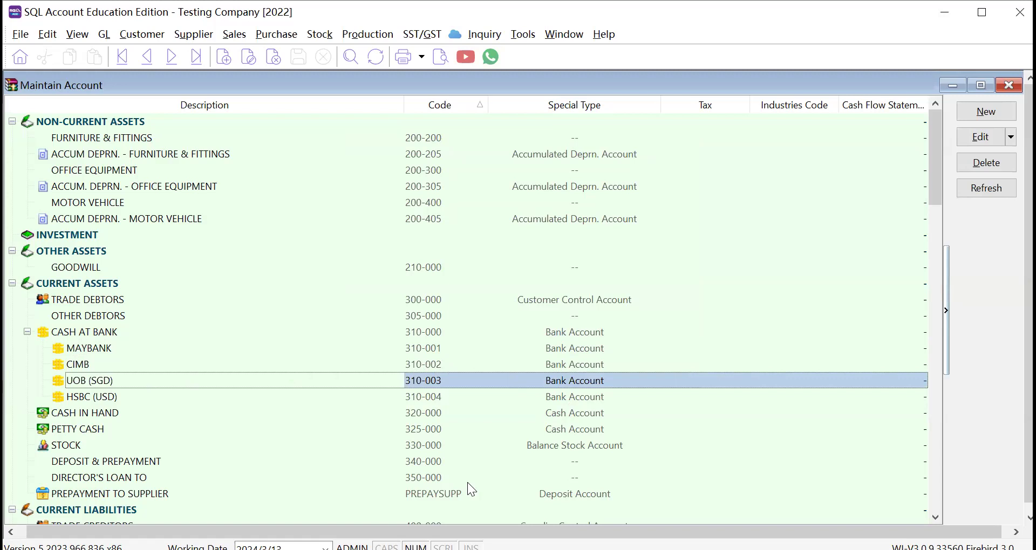
key(Return)
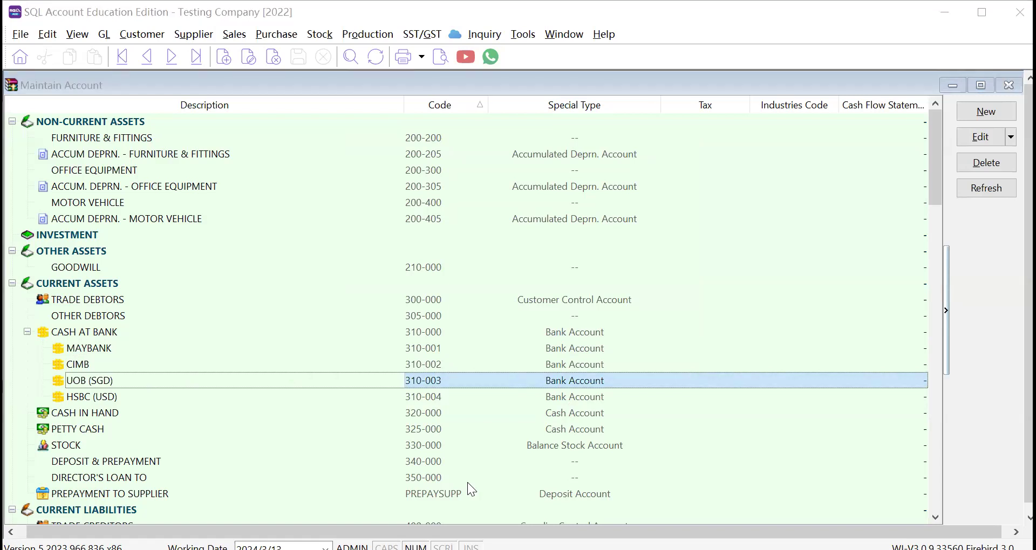
key(alt+Tab)
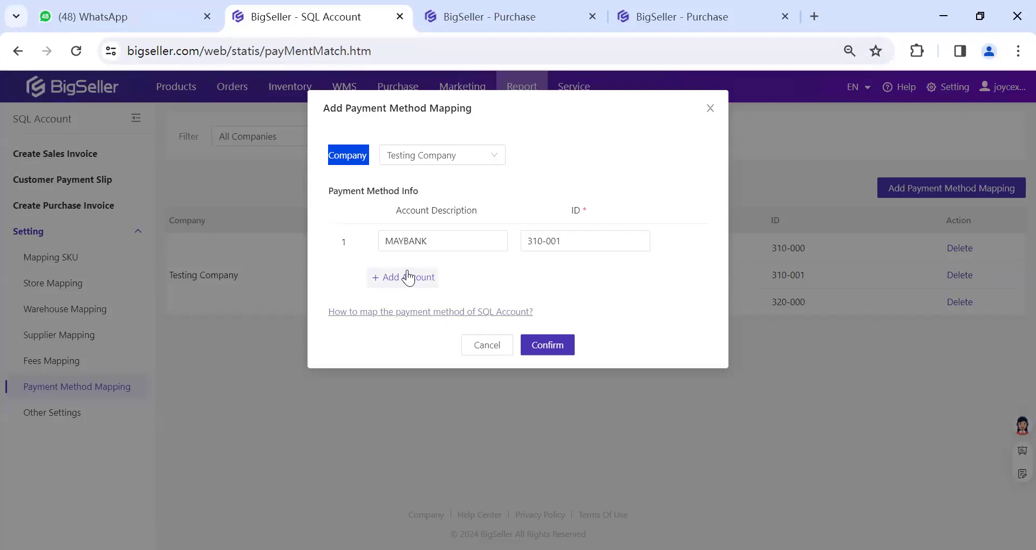
click(482, 350)
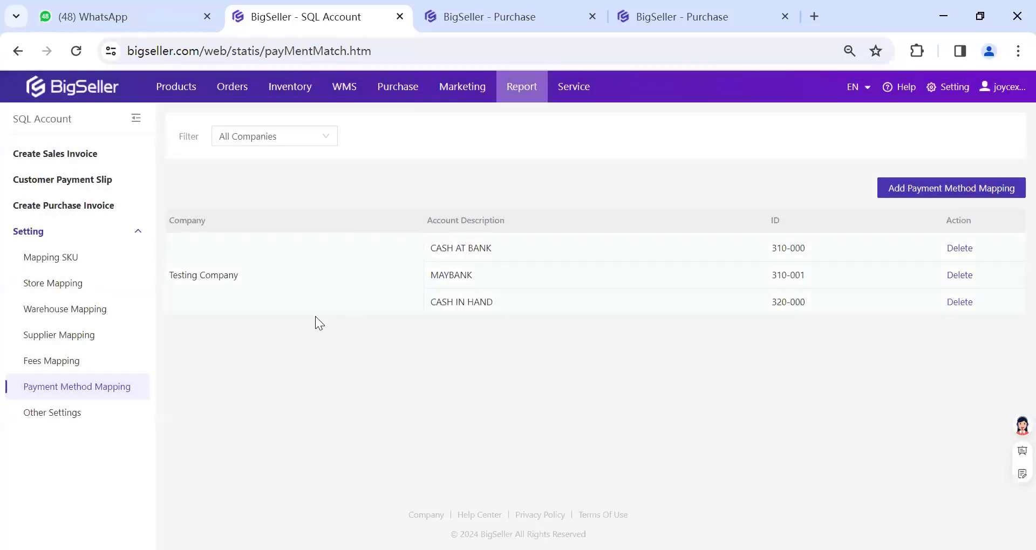
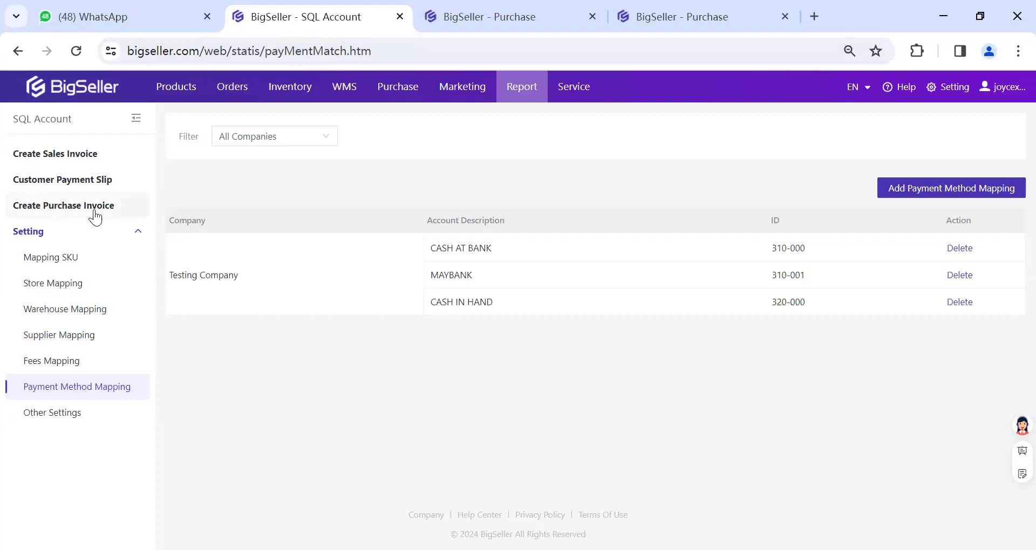
Step: Open SQL Account Other Settings and compare the auto-generated and fill-in-order-number invoice options
click(54, 415)
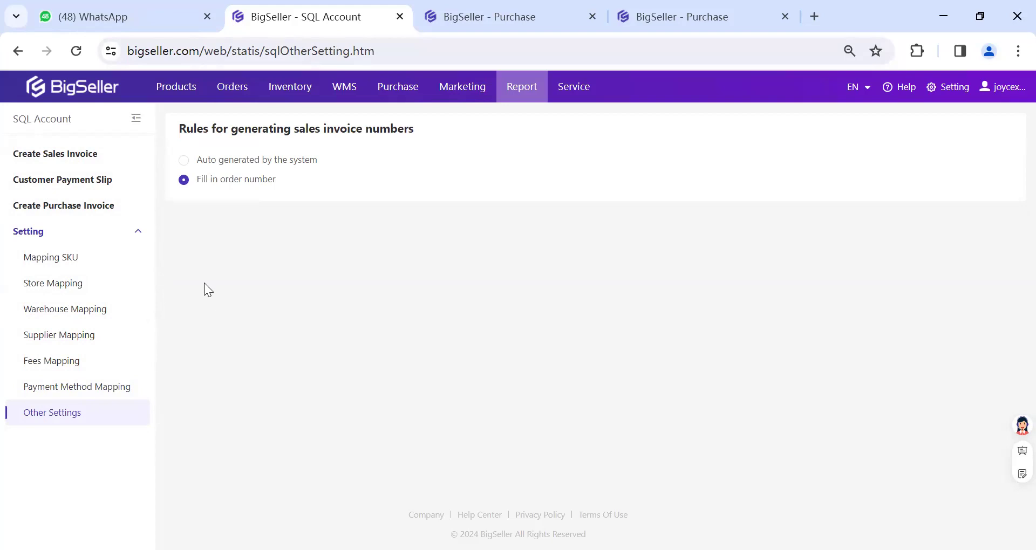
drag(218, 180, 279, 183)
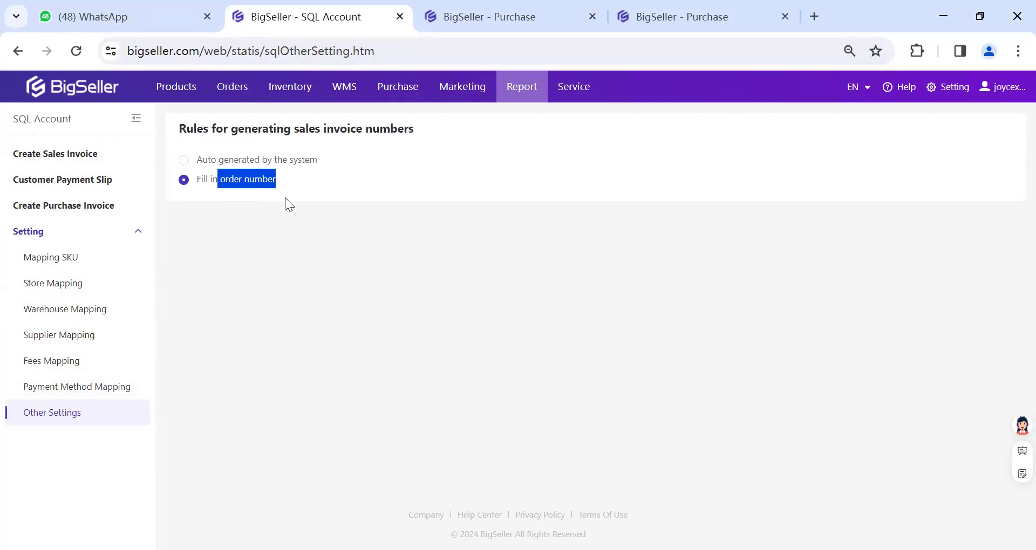
click(286, 200)
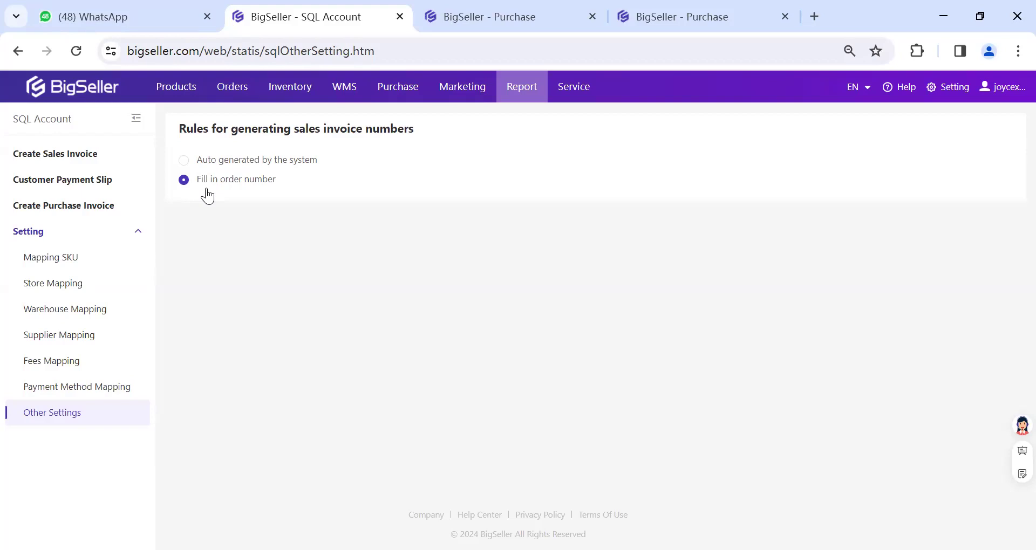
drag(211, 160, 297, 167)
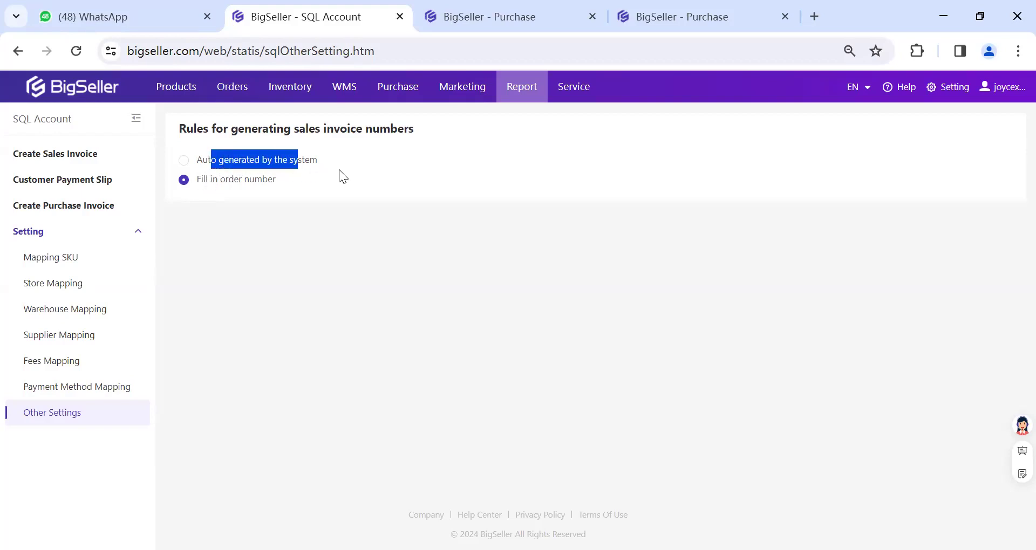
drag(337, 170, 210, 168)
click(217, 210)
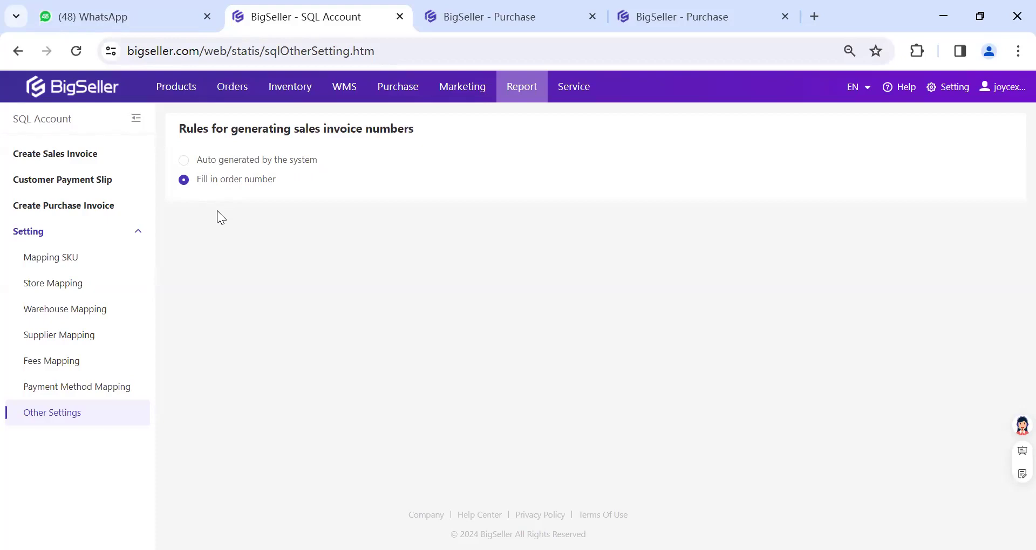
drag(214, 182, 270, 227)
click(228, 188)
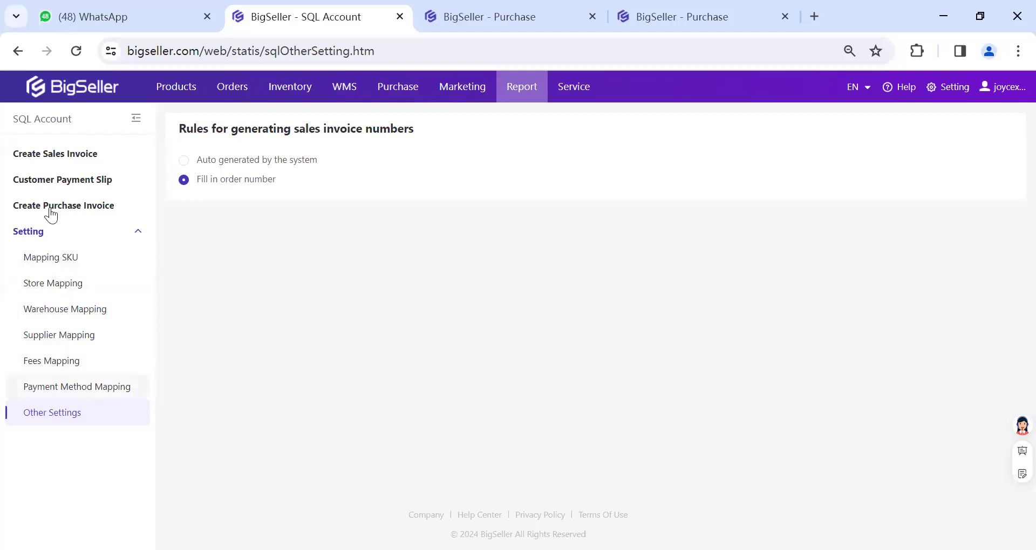
Step: Open Create Sales Invoice and check the Create Successfully, Create Failed and To Create lists
click(51, 163)
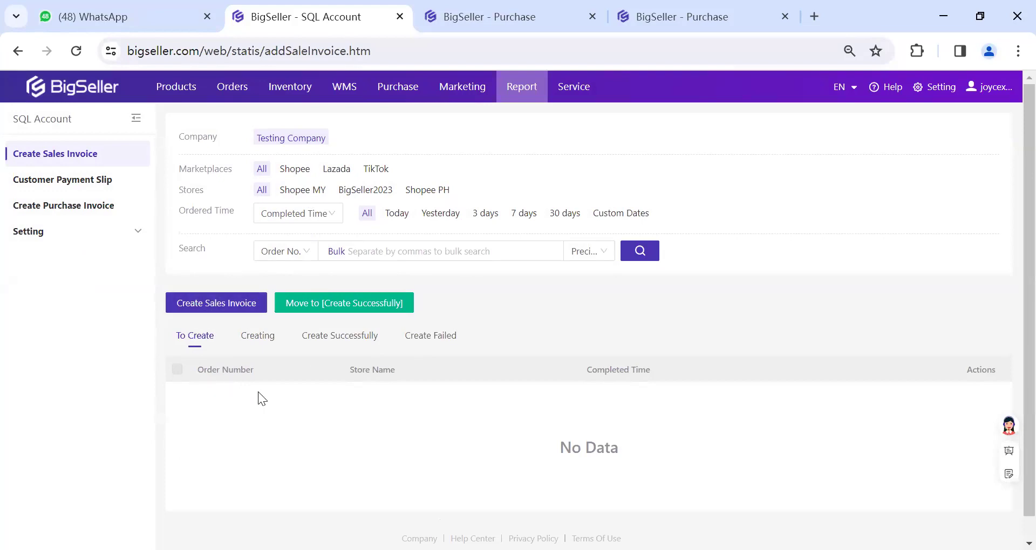
click(318, 336)
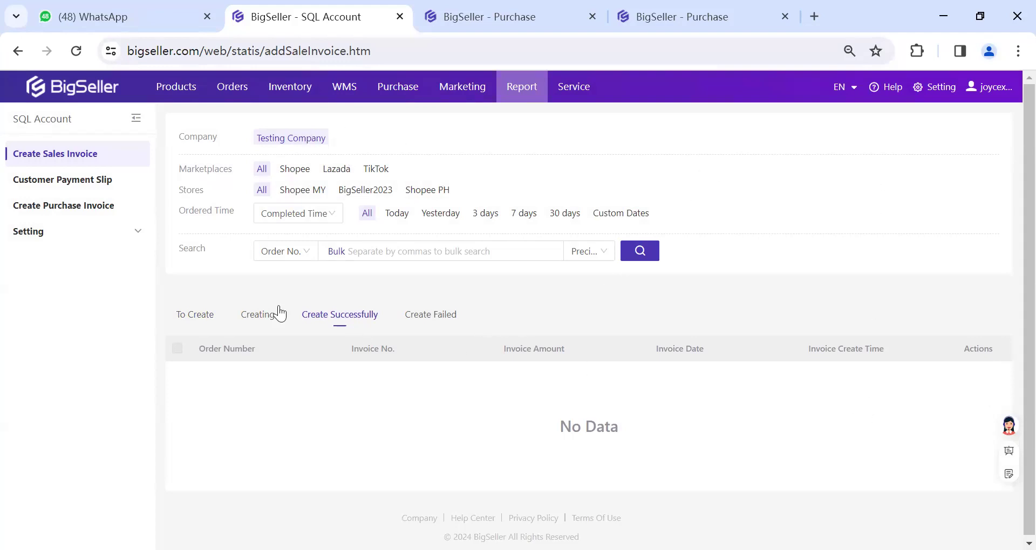
click(420, 316)
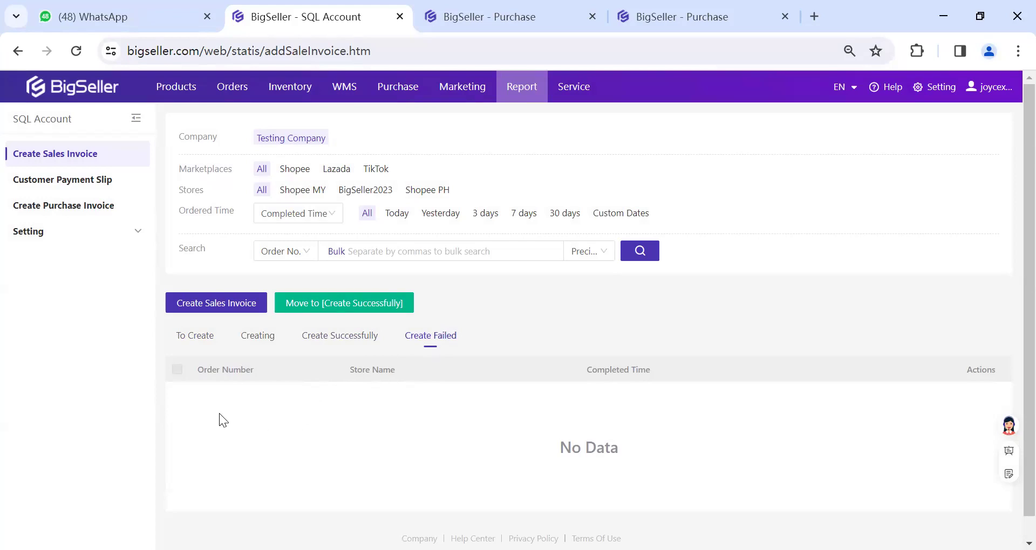
click(60, 236)
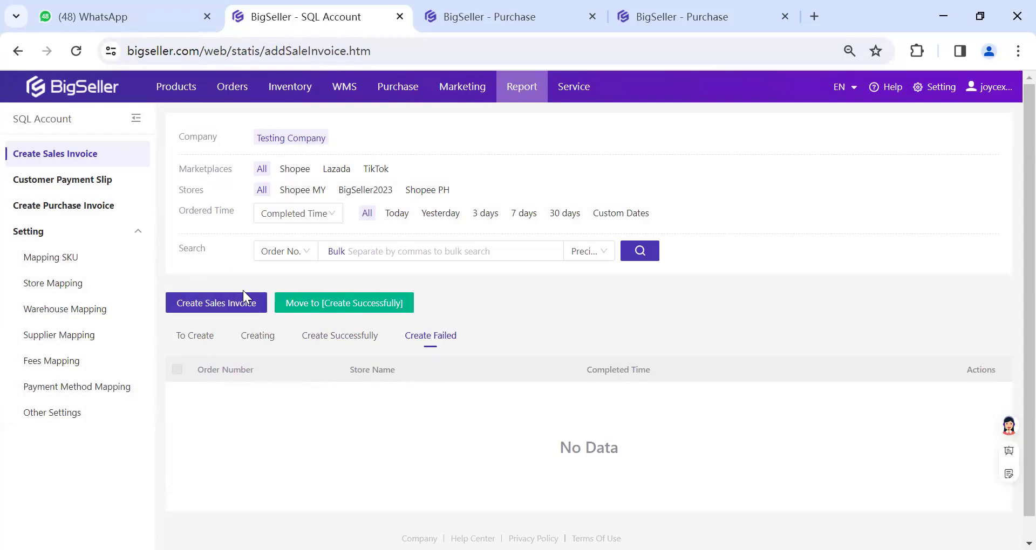
click(317, 337)
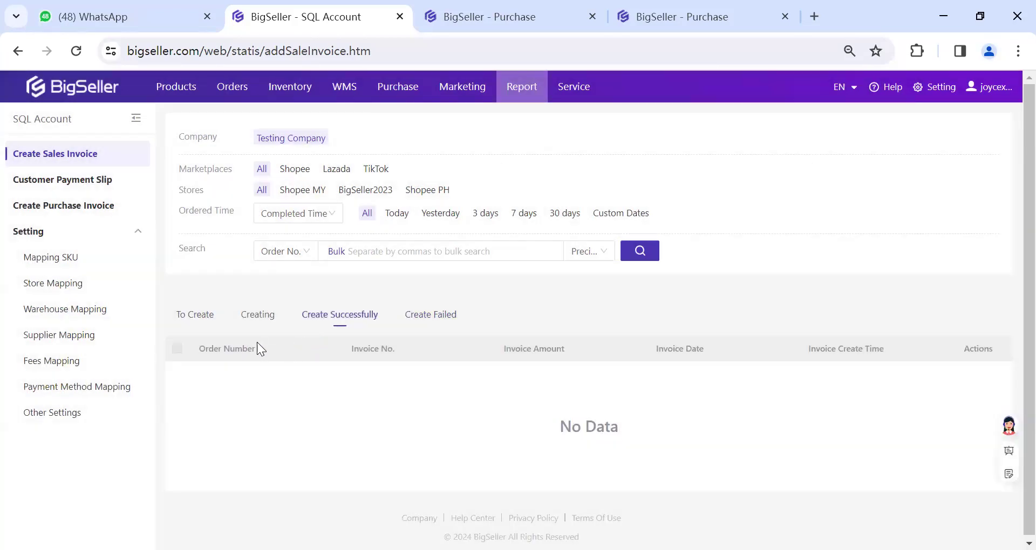
click(201, 319)
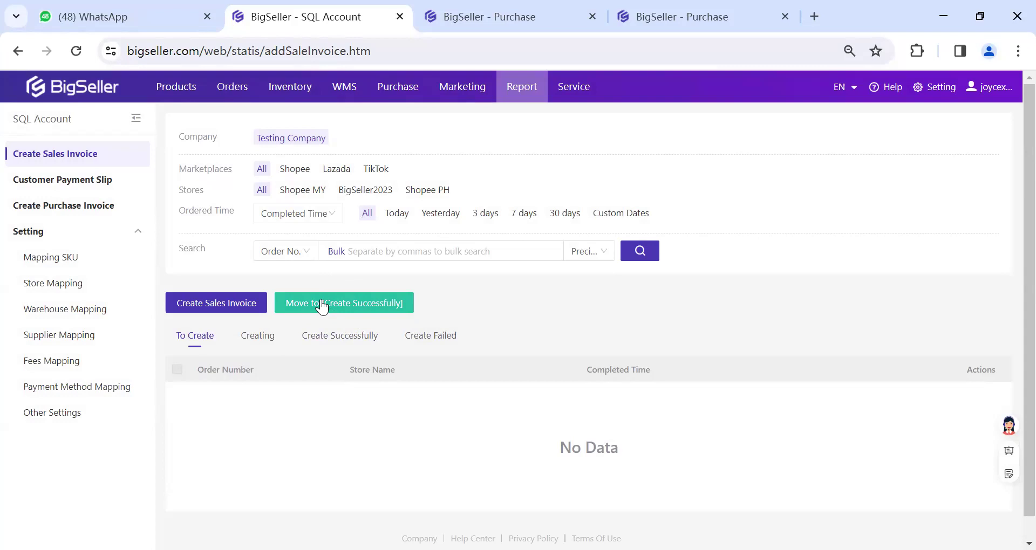
click(322, 305)
click(335, 345)
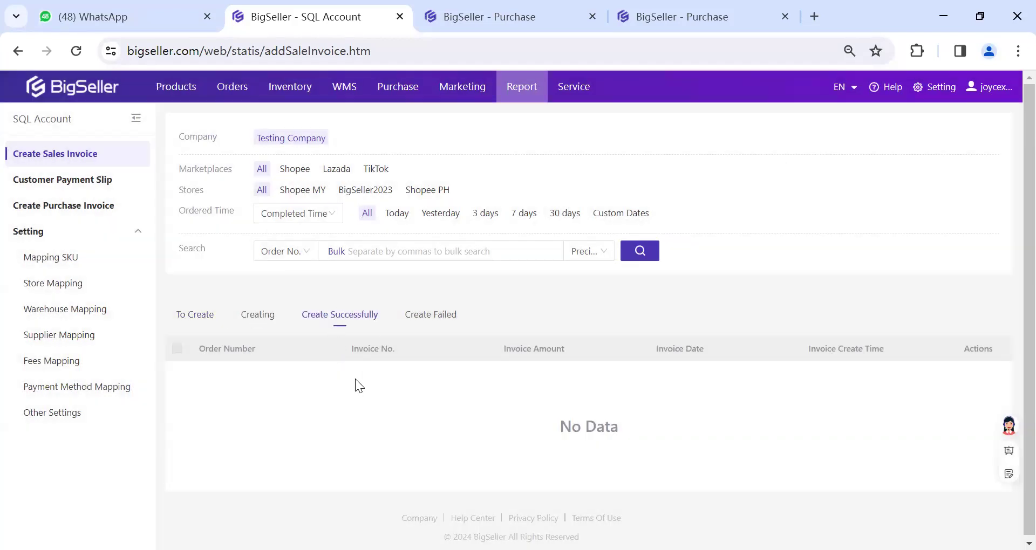
click(201, 318)
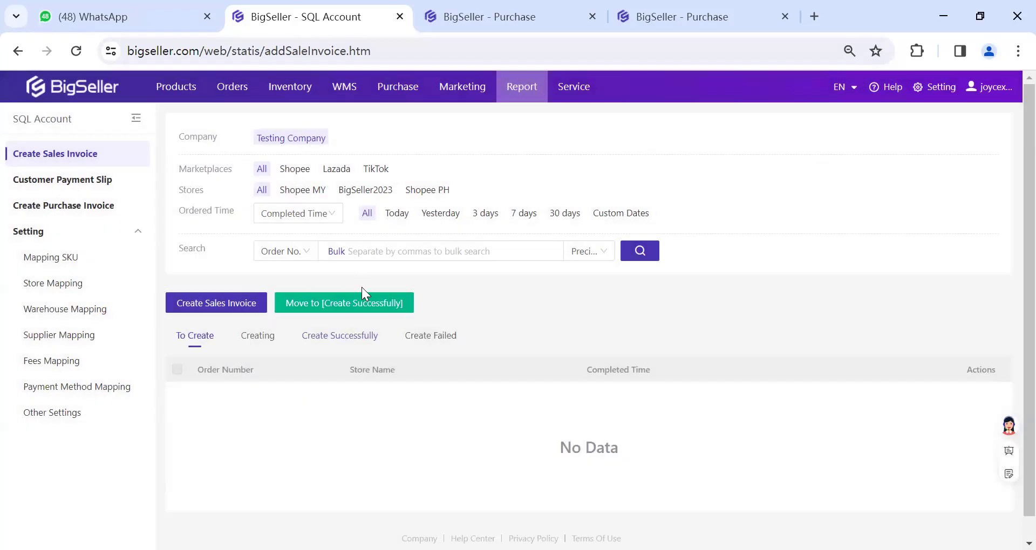
click(352, 339)
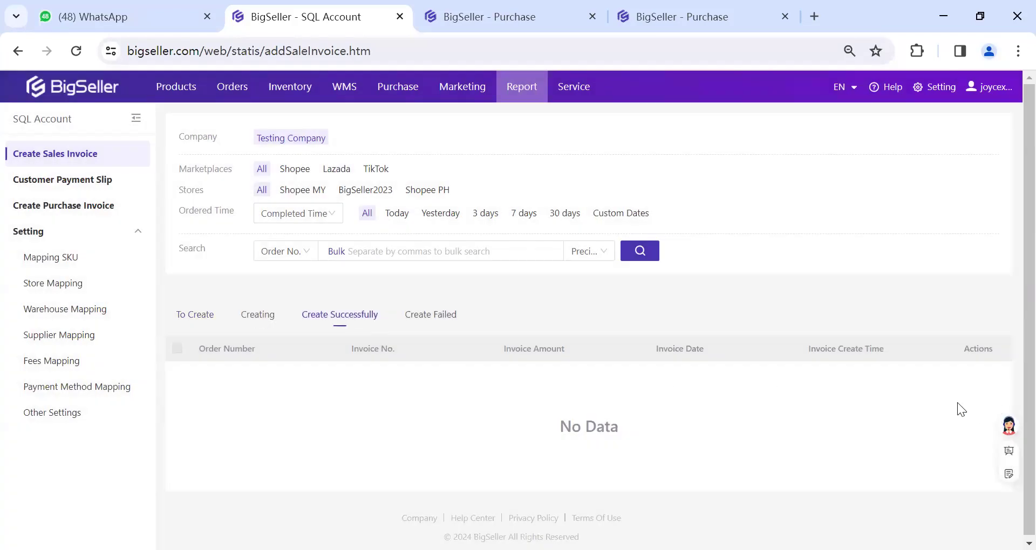
click(201, 323)
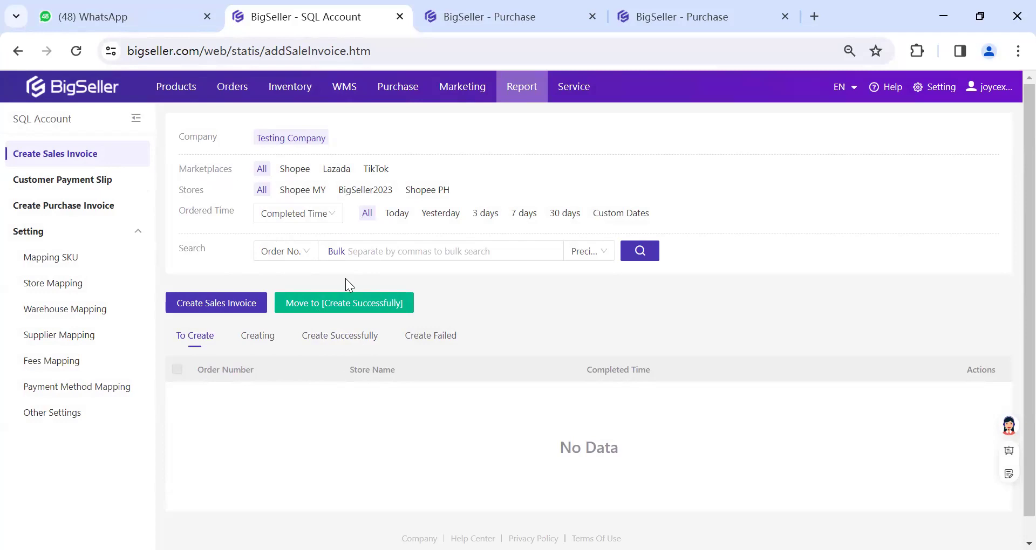
Step: Start a new customer payment slip for the Shopee MY store
click(40, 179)
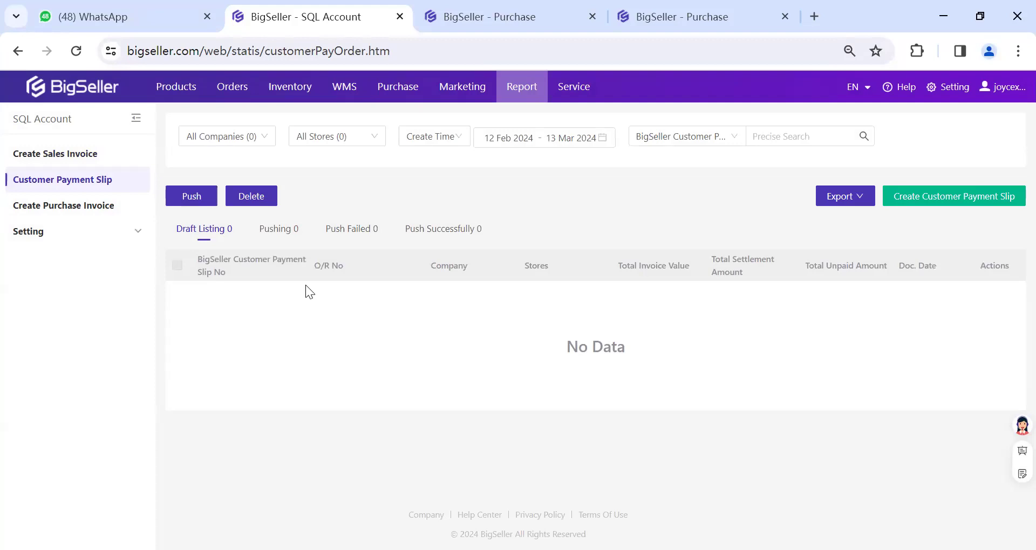
click(944, 201)
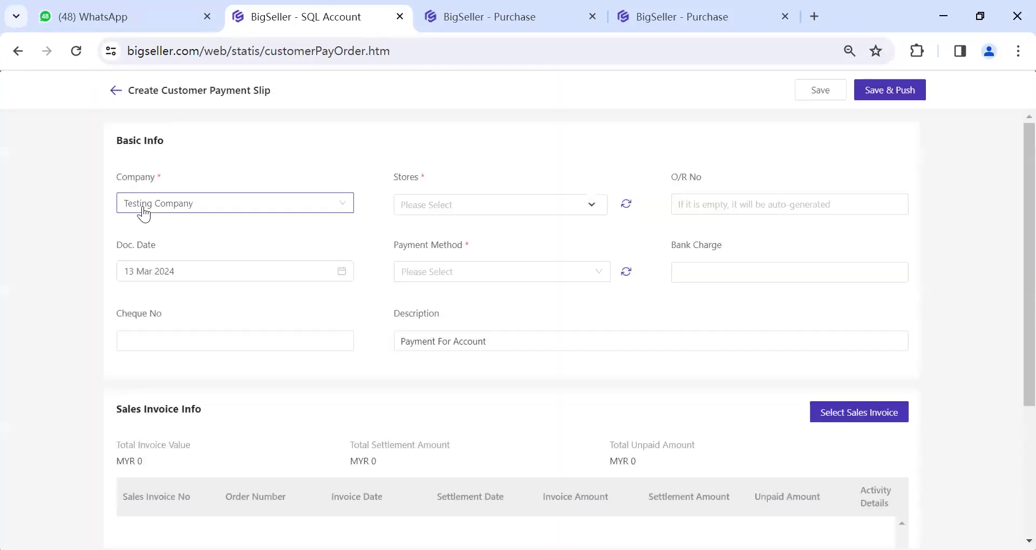
click(425, 204)
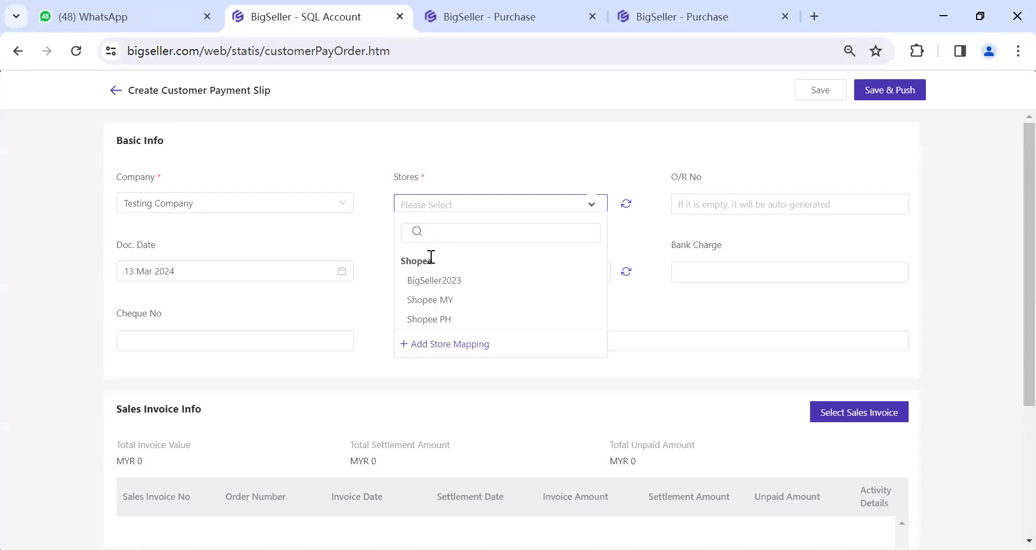
click(430, 298)
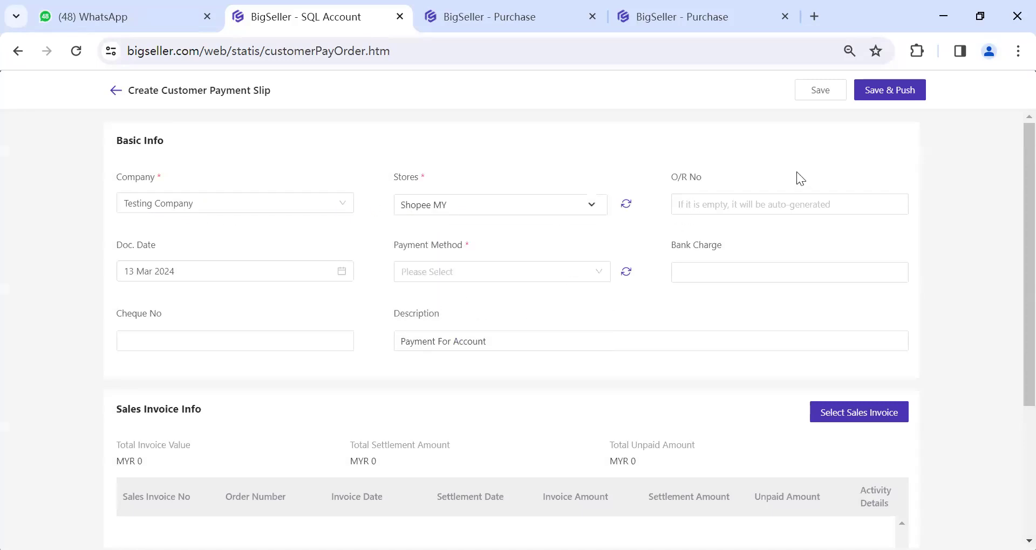
drag(709, 173, 669, 177)
click(717, 183)
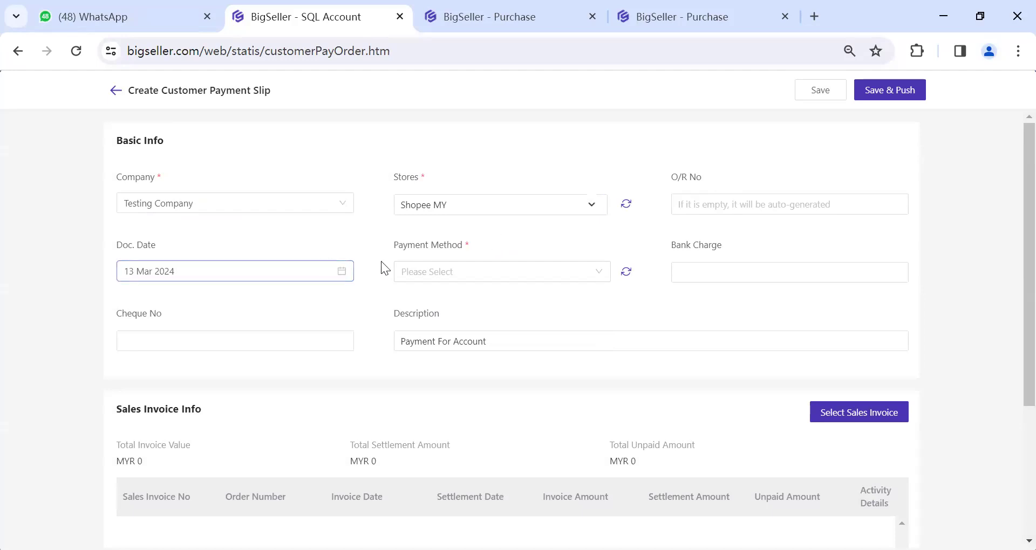
Step: Set the payment method to CASH AT BANK, save, then discard the slip
click(454, 273)
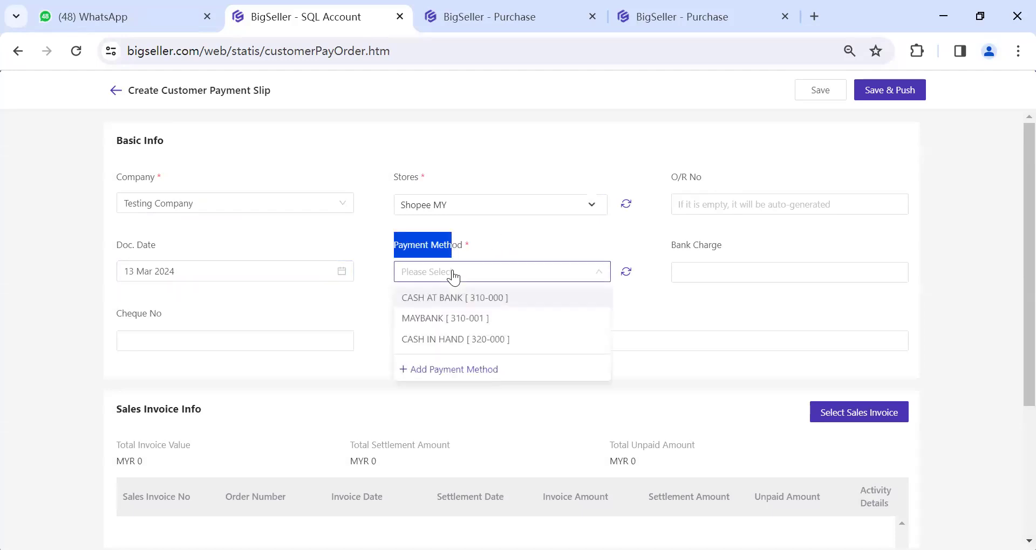
click(454, 302)
click(371, 298)
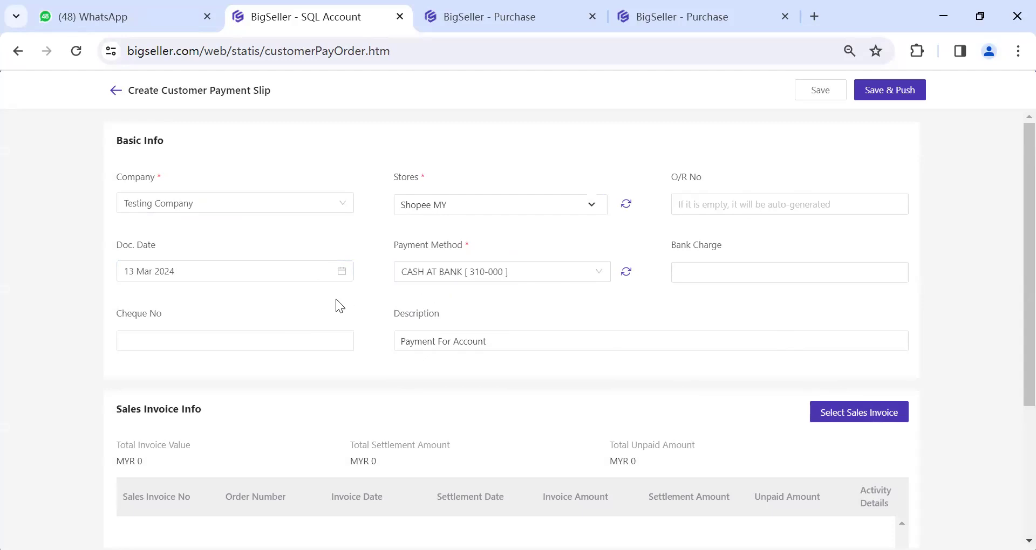
scroll(387, 377, down, 1)
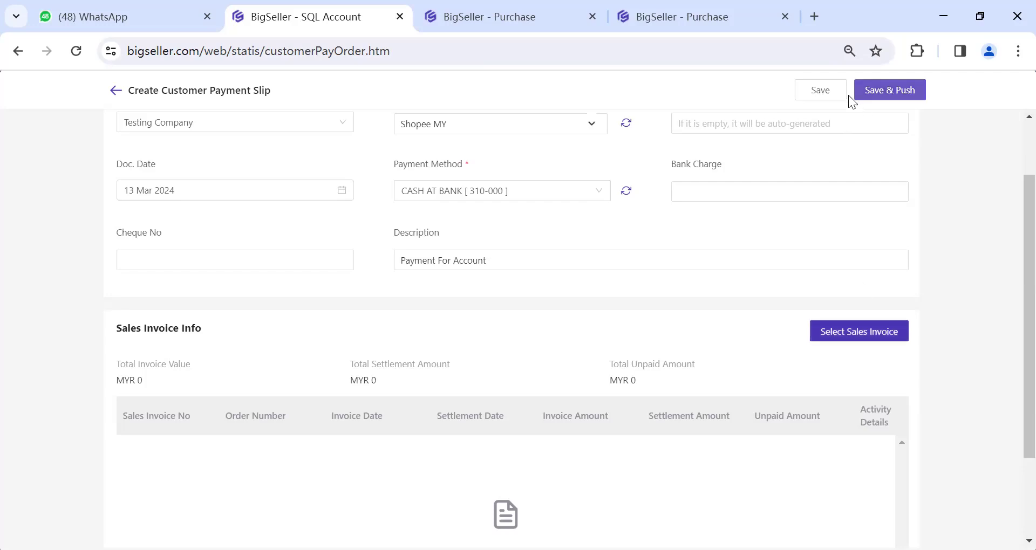
click(827, 98)
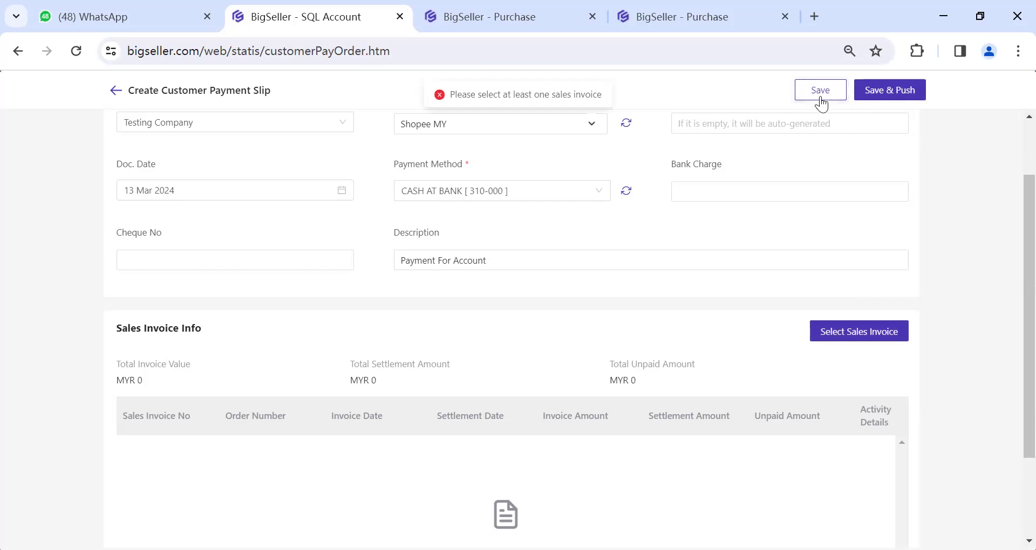
click(122, 95)
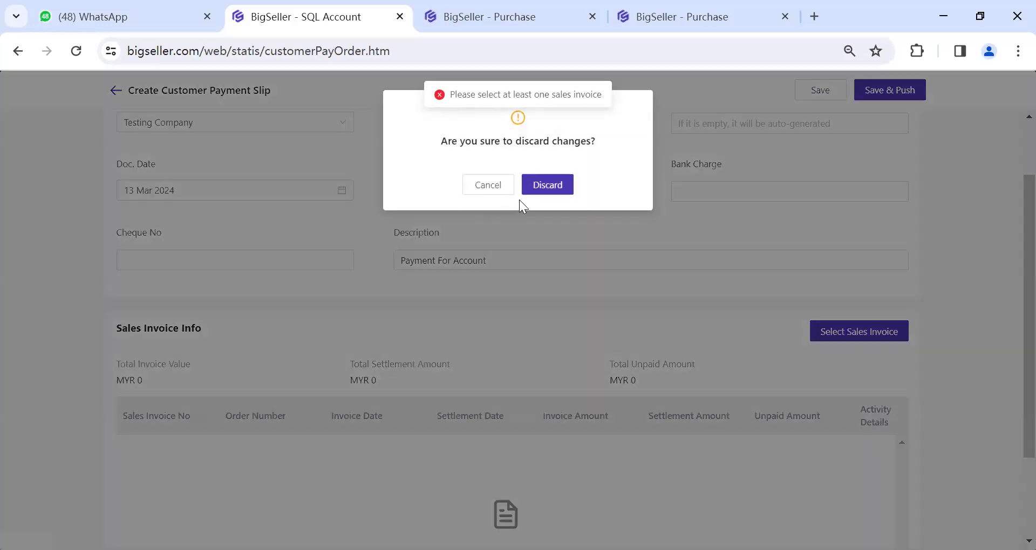
click(537, 189)
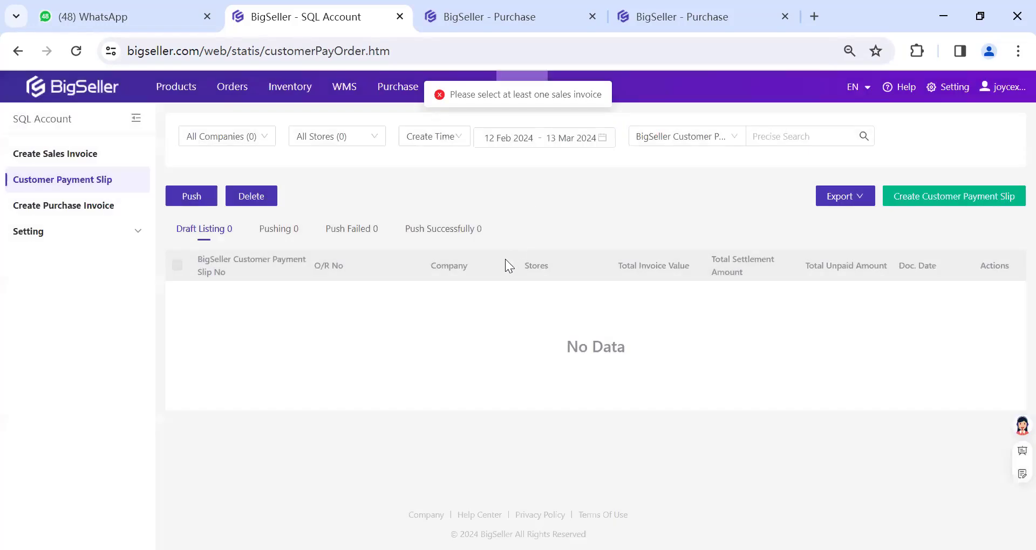
Step: Check the pushed and draft slip lists, noting the Total Invoice, Settlement and Unpaid columns
click(423, 230)
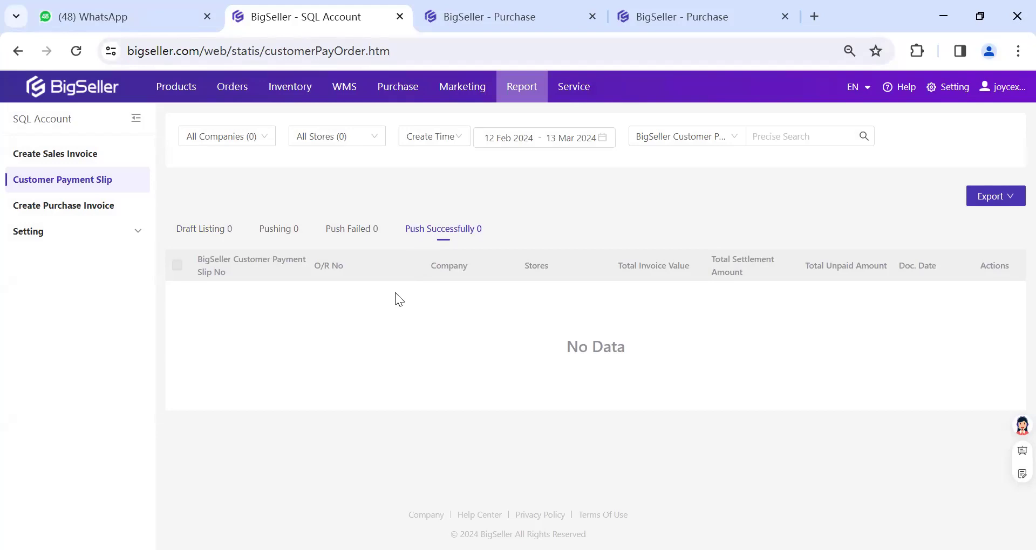
click(195, 233)
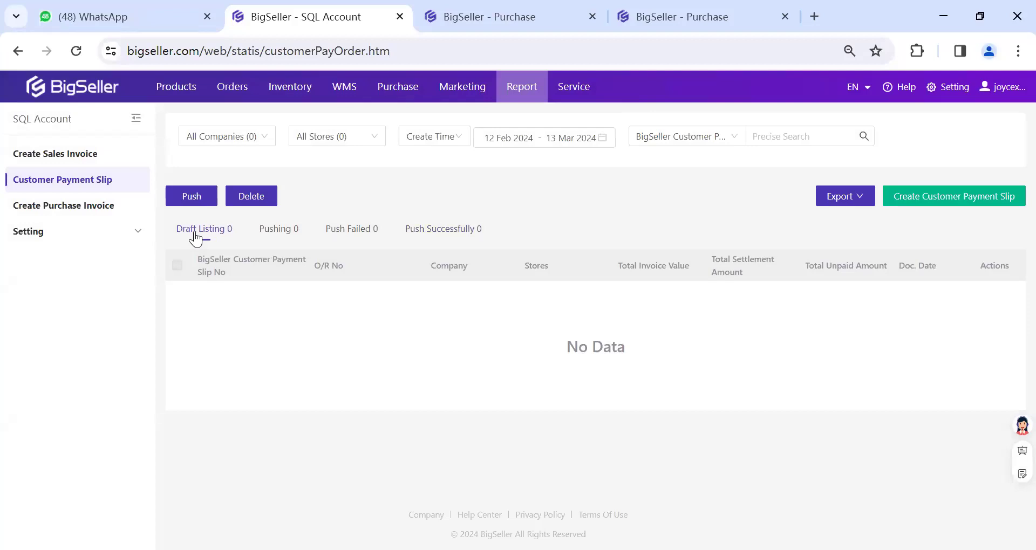
drag(624, 268, 750, 272)
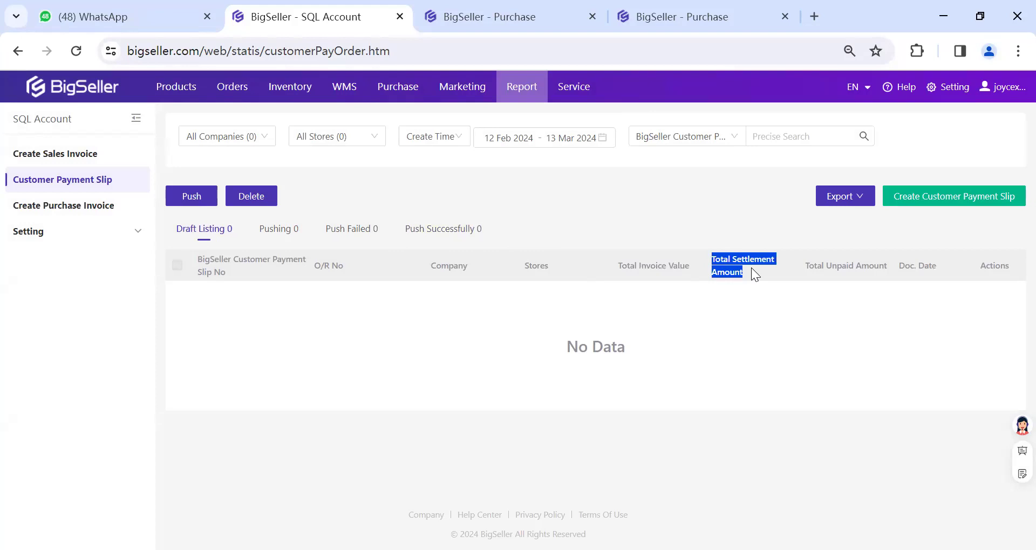
click(813, 268)
drag(813, 268, 889, 268)
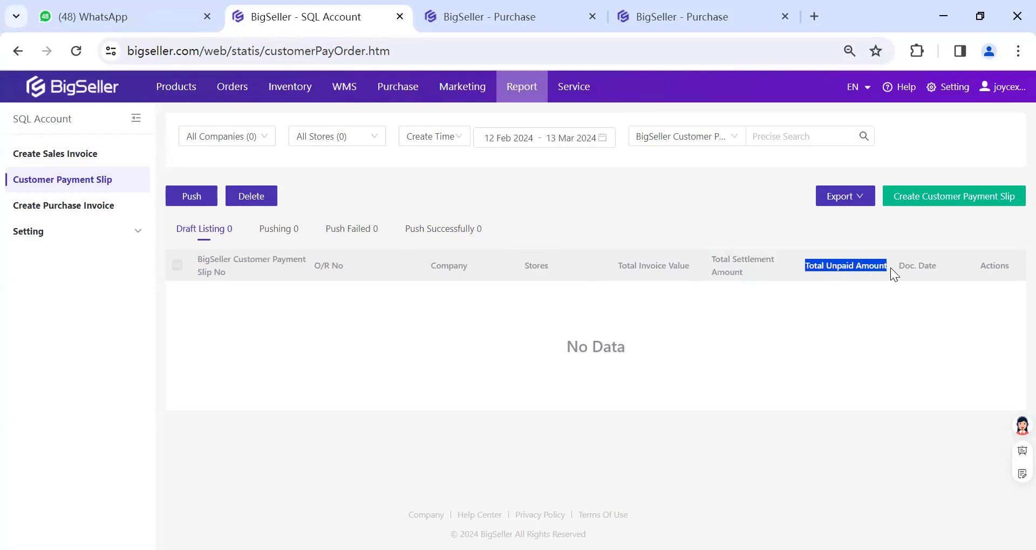
click(769, 286)
drag(618, 268, 682, 268)
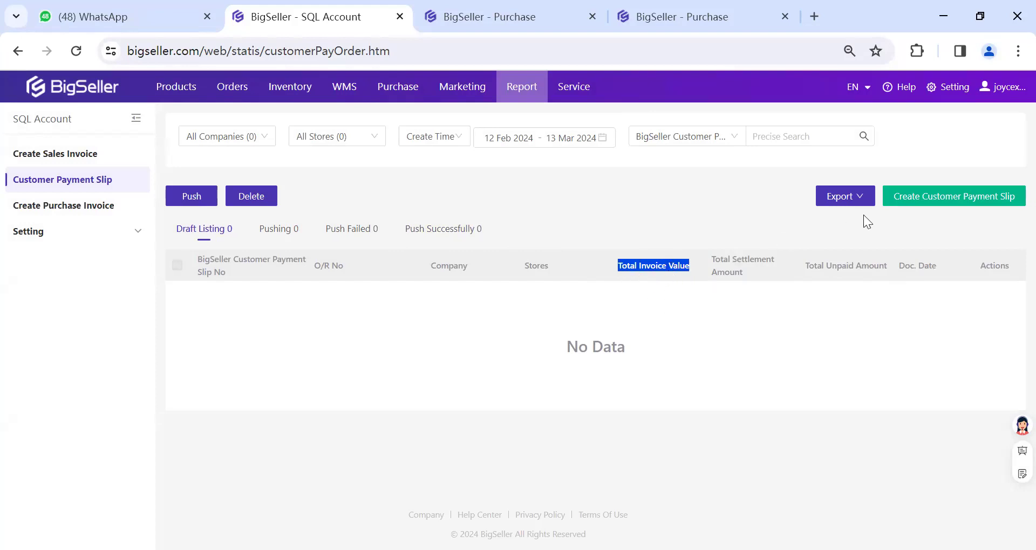
Step: Try saving a new payment slip without a store, then discard it
click(912, 197)
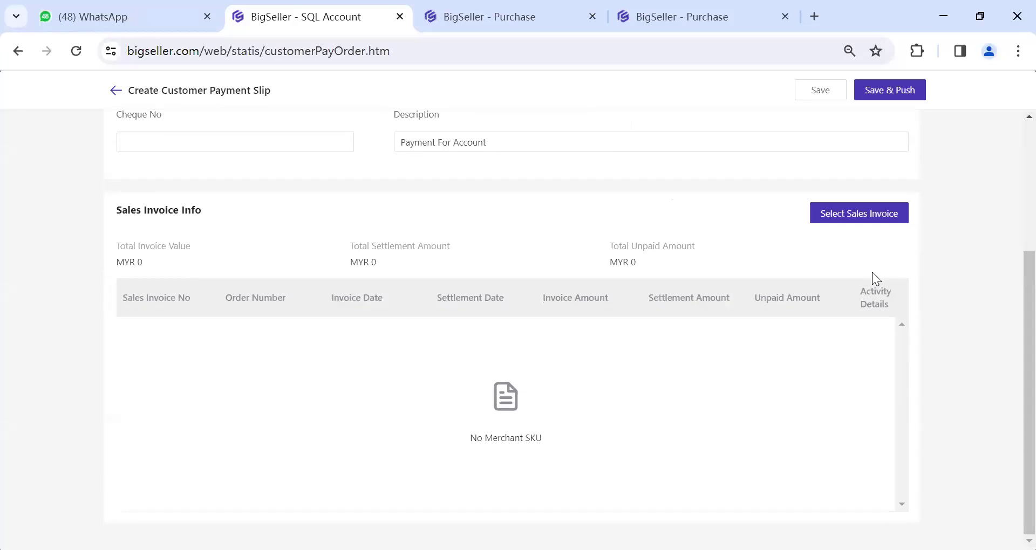
click(822, 90)
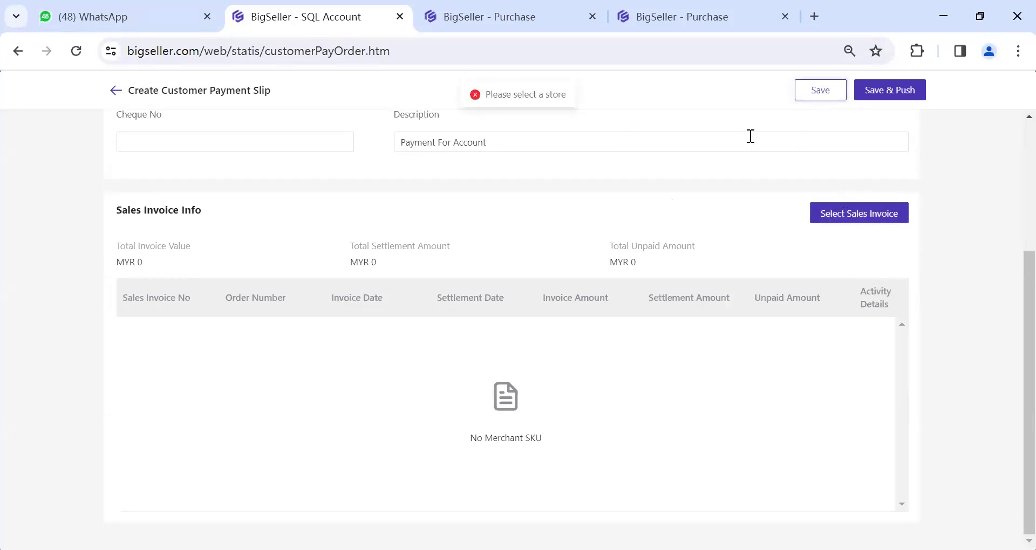
click(116, 91)
click(546, 183)
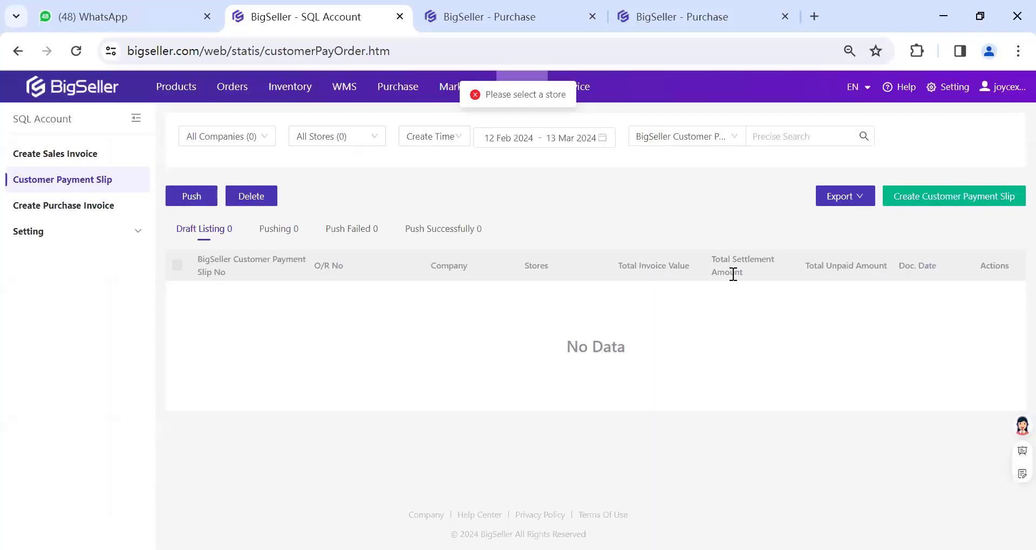
drag(713, 257, 753, 278)
click(752, 272)
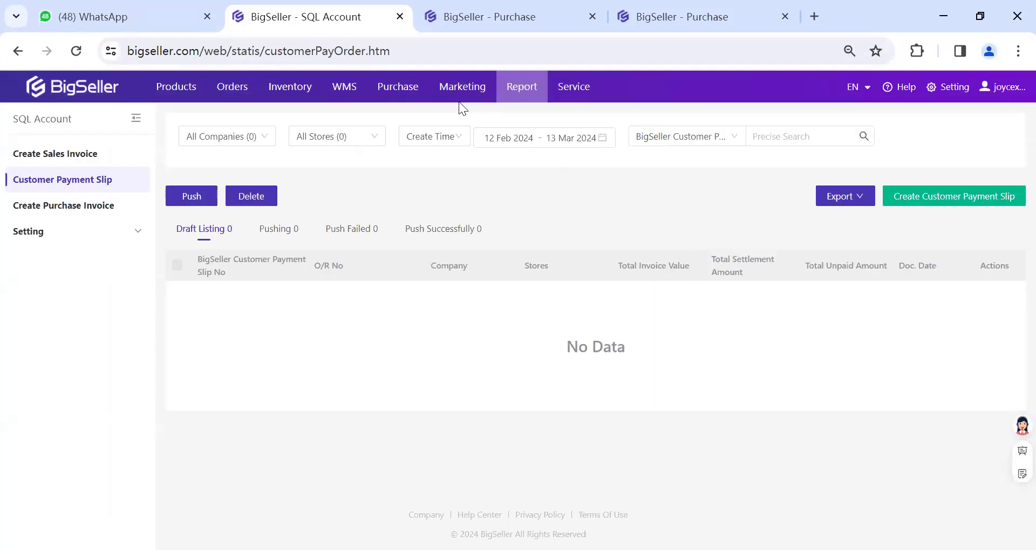
mouse_move(514, 97)
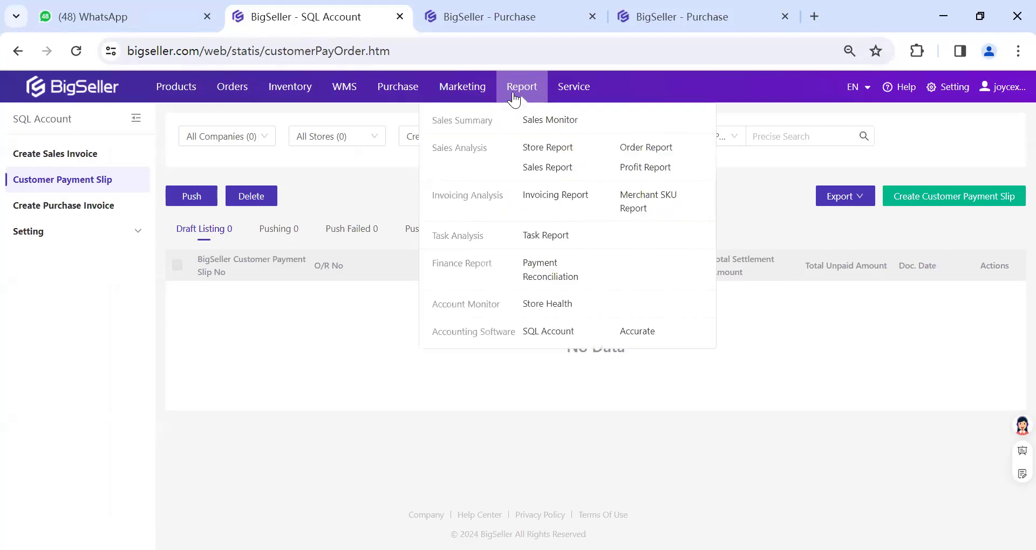
Step: Check the Released tab of the Payment Reconciliation report, then return to SQL Account
click(550, 275)
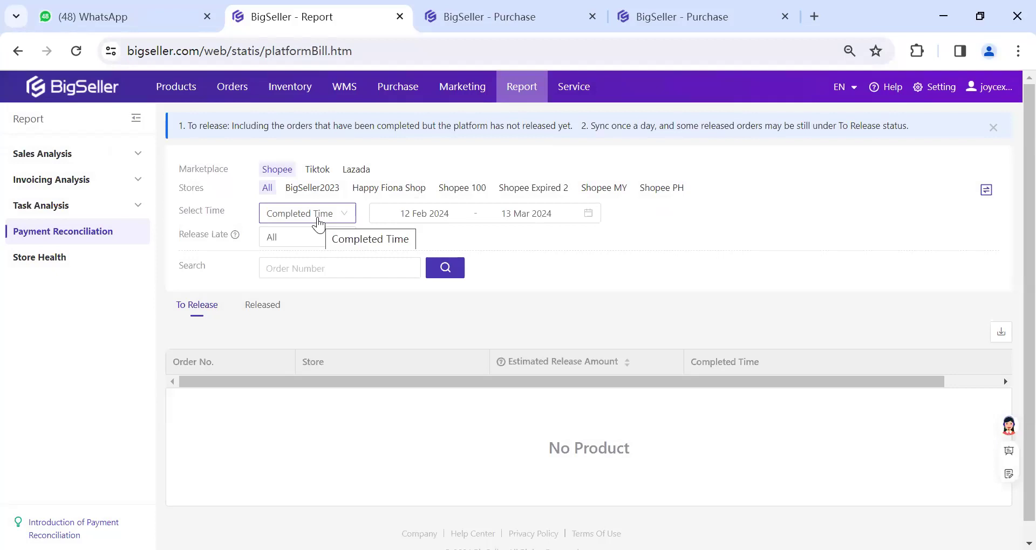
click(252, 312)
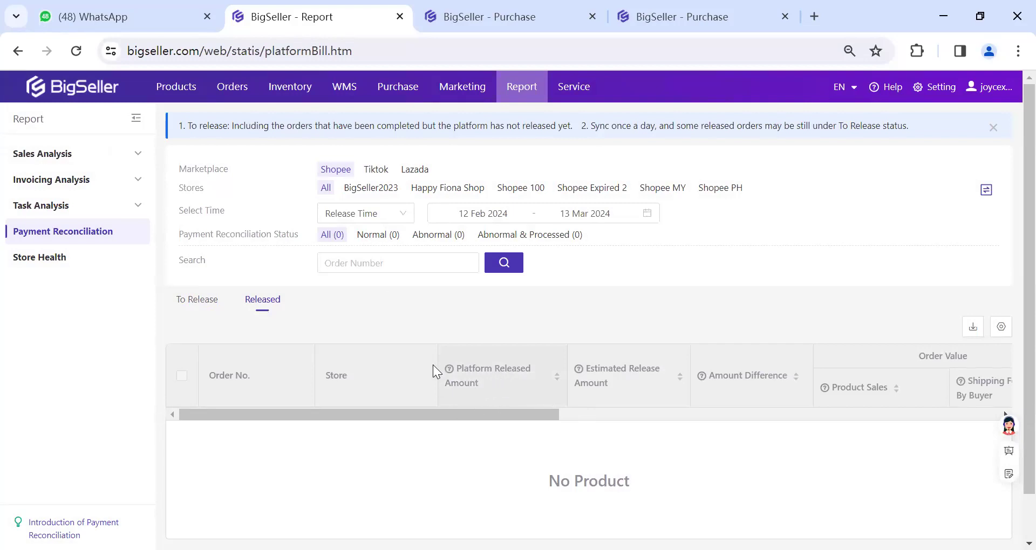
mouse_move(531, 98)
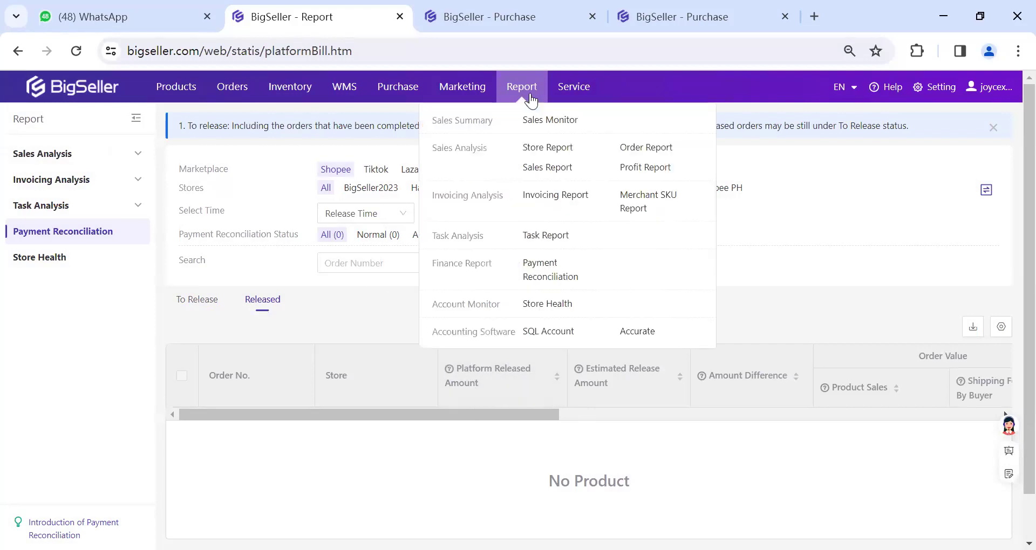
click(546, 332)
Step: Open the Customer Payment Slip list and review its Total Settlement and Total Unpaid Amount columns
click(71, 183)
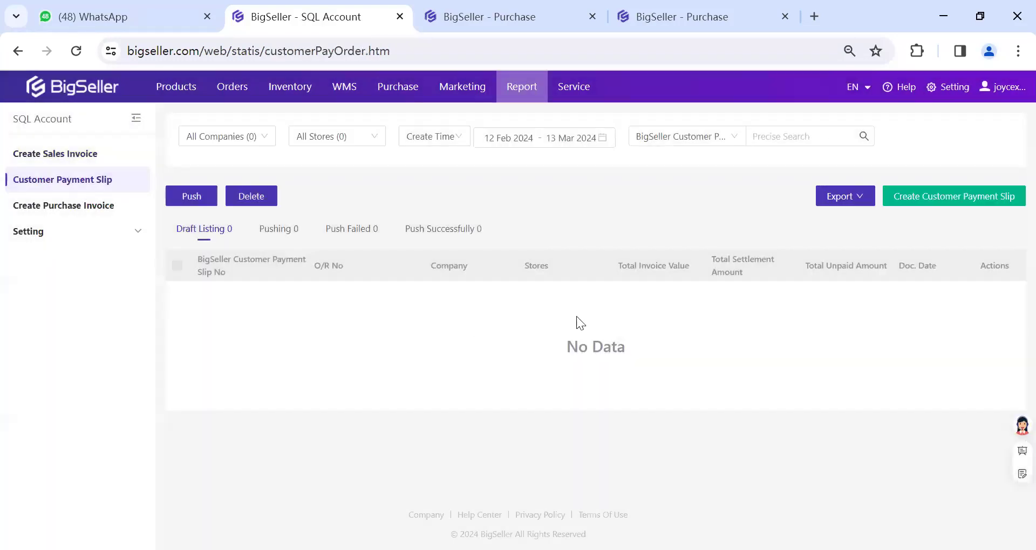
triple_click(734, 268)
click(735, 289)
drag(822, 266, 855, 267)
click(888, 280)
drag(826, 266, 873, 267)
click(874, 304)
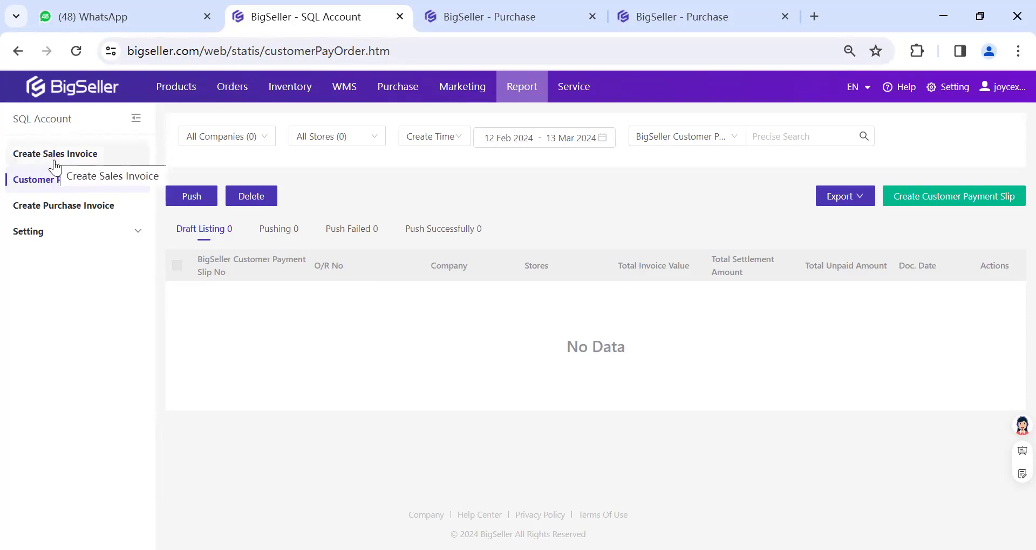
click(63, 207)
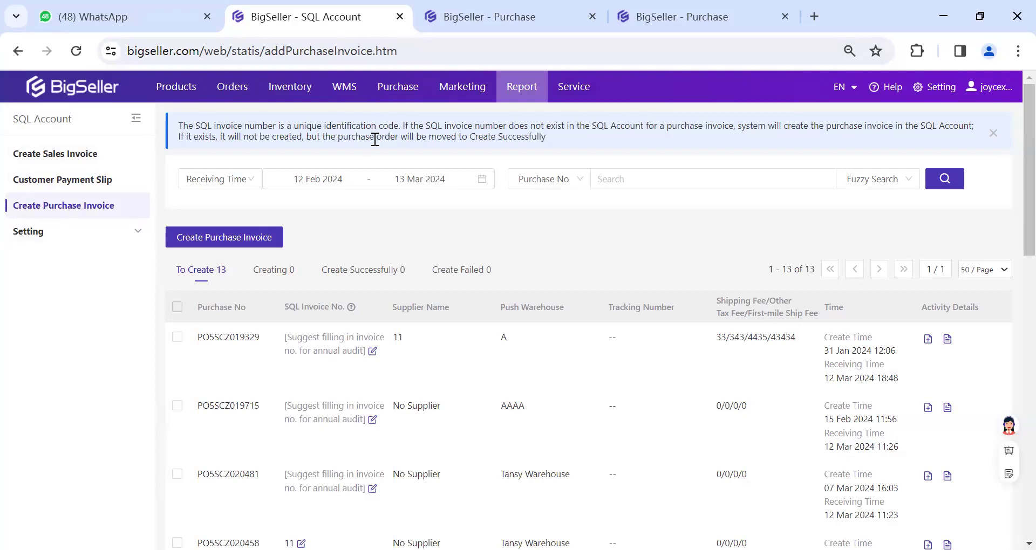
Step: Review the 13 purchase orders waiting on the Create Purchase Invoice page
mouse_move(297, 96)
mouse_move(398, 98)
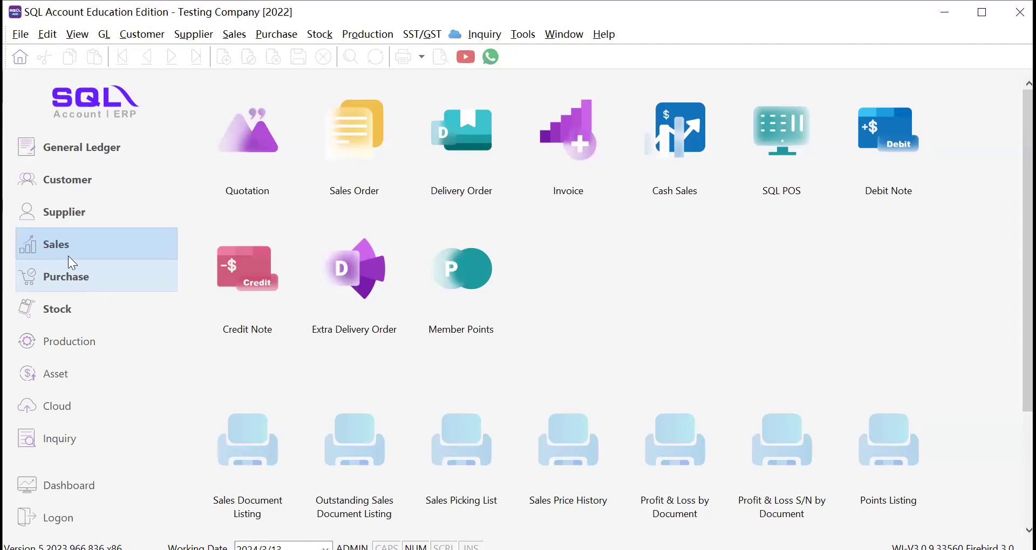
click(74, 277)
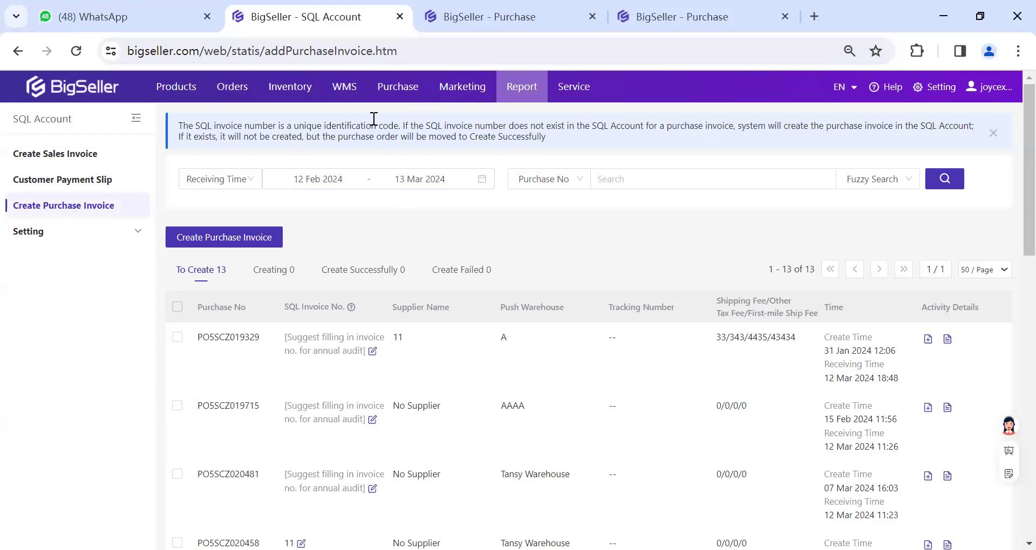
mouse_move(396, 116)
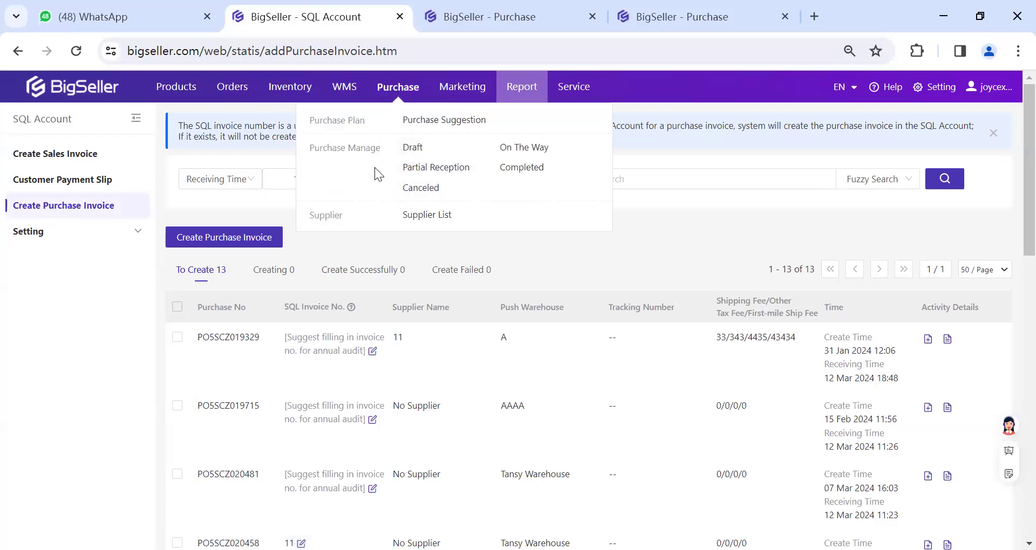
Step: Start a new purchase order for Tansy Warehouse with supplier 11
click(413, 151)
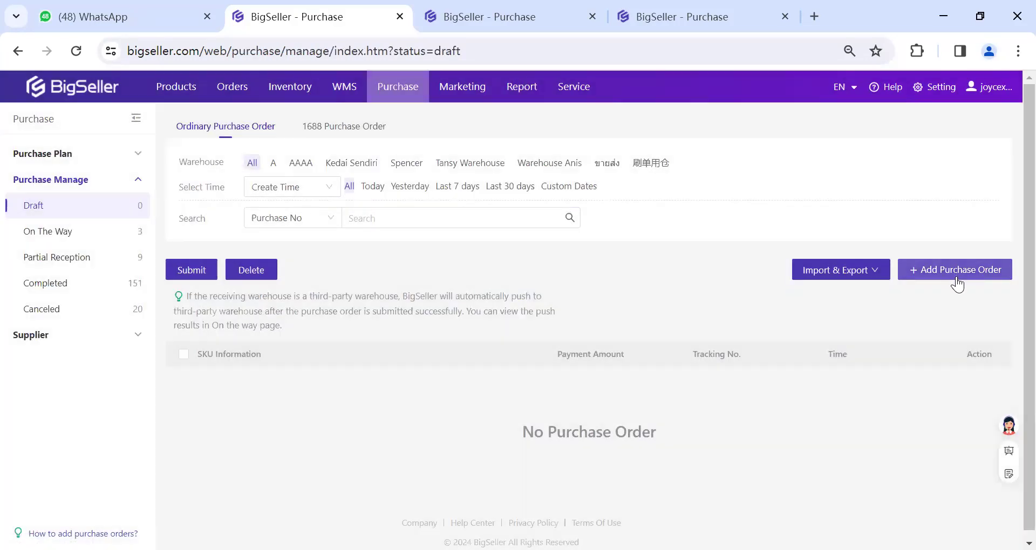
click(954, 274)
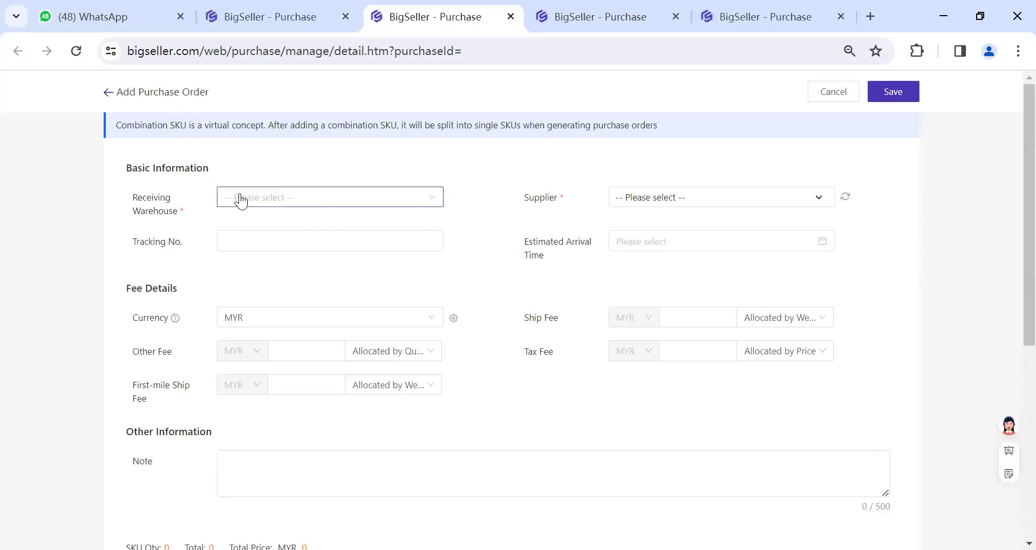
click(241, 202)
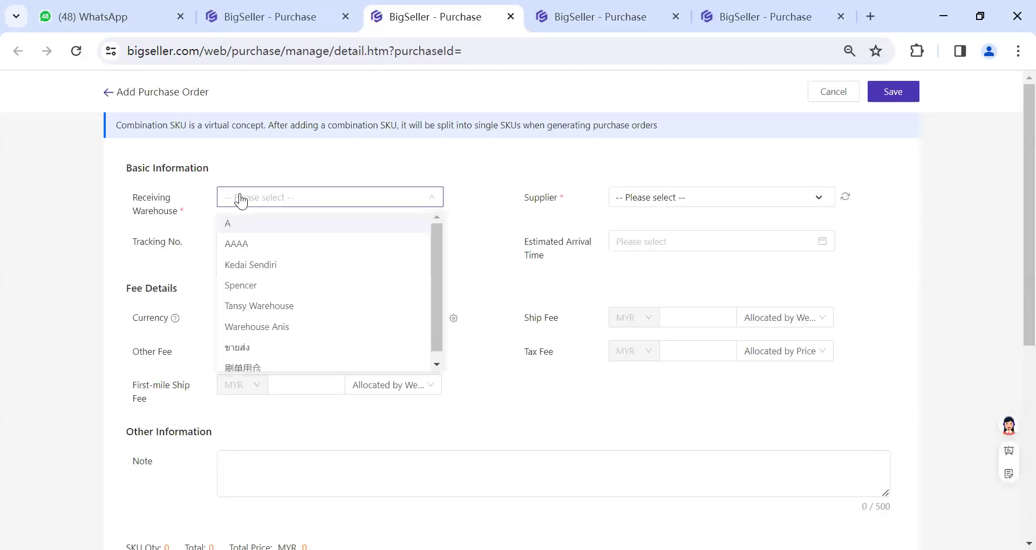
click(248, 306)
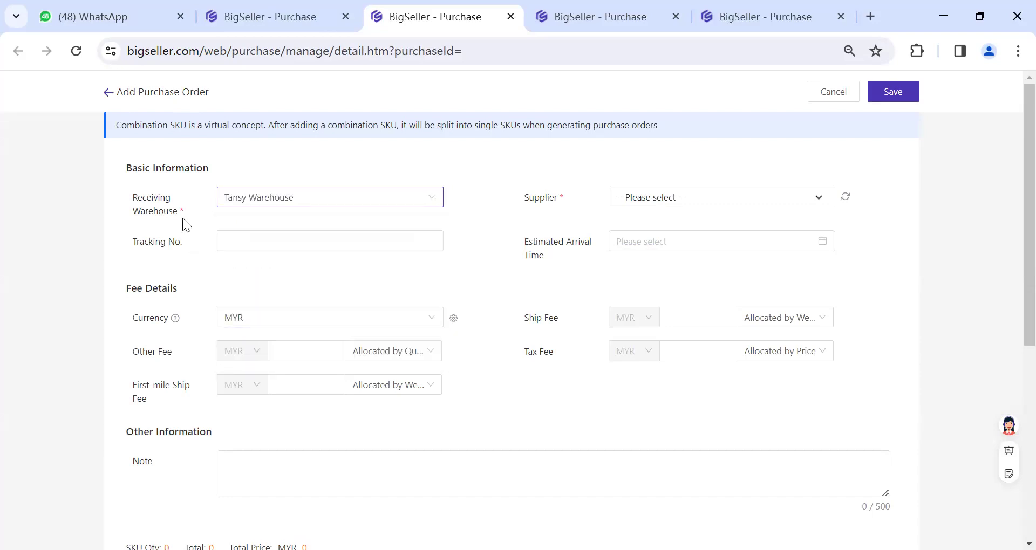
click(652, 197)
click(630, 290)
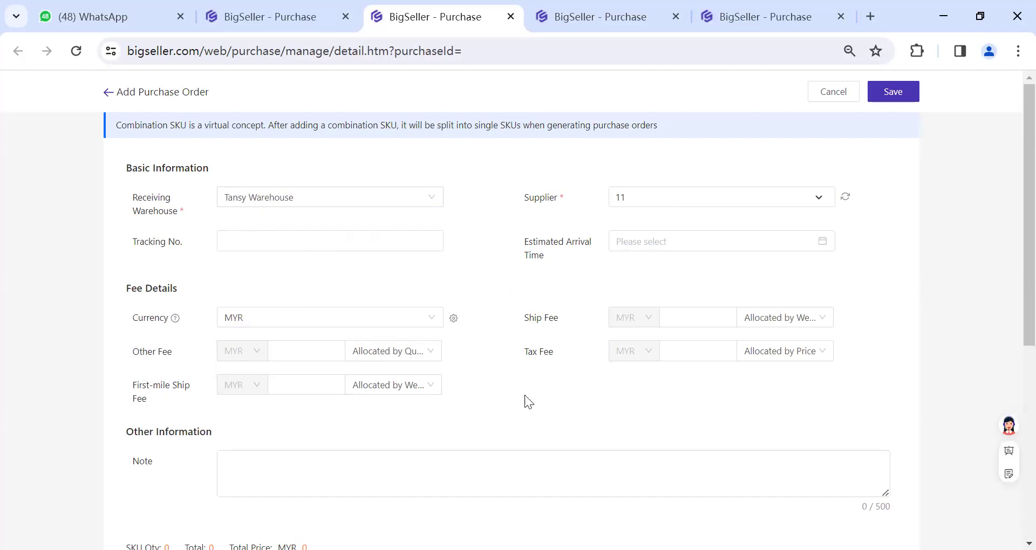
Step: Enter a 100 MYR ship fee allocated by quantity
scroll(529, 402, down, 3)
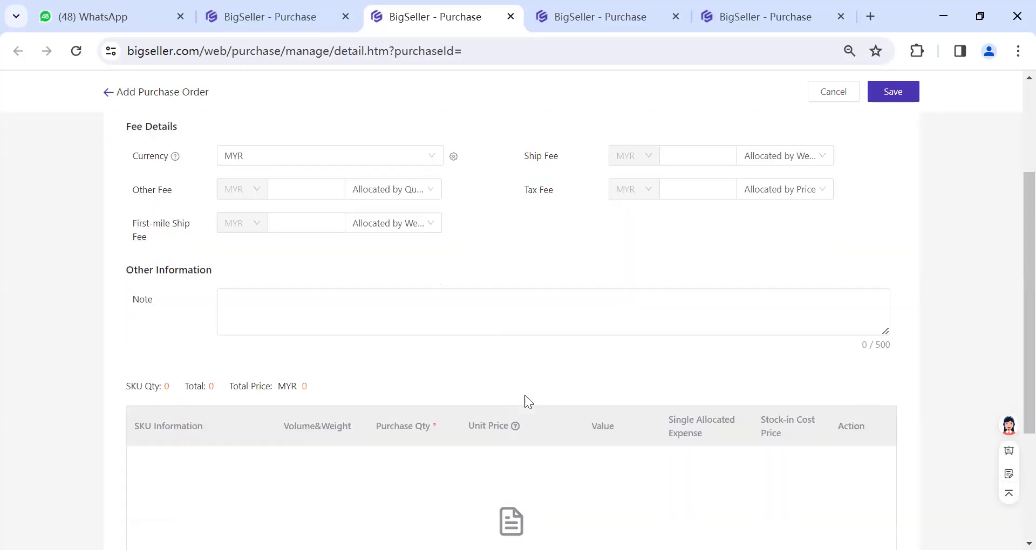
scroll(529, 402, up, 2)
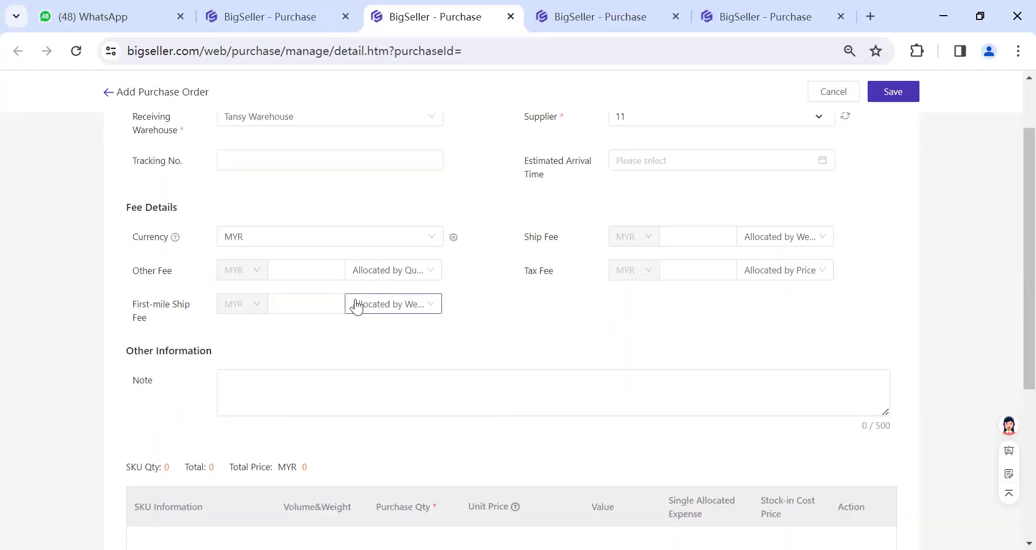
scroll(454, 299, down, 3)
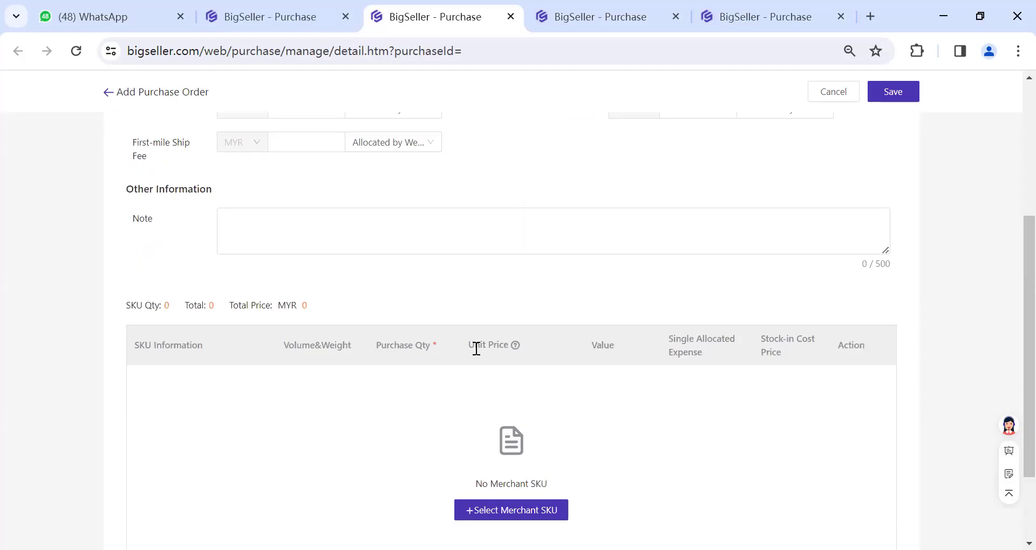
scroll(477, 349, up, 2)
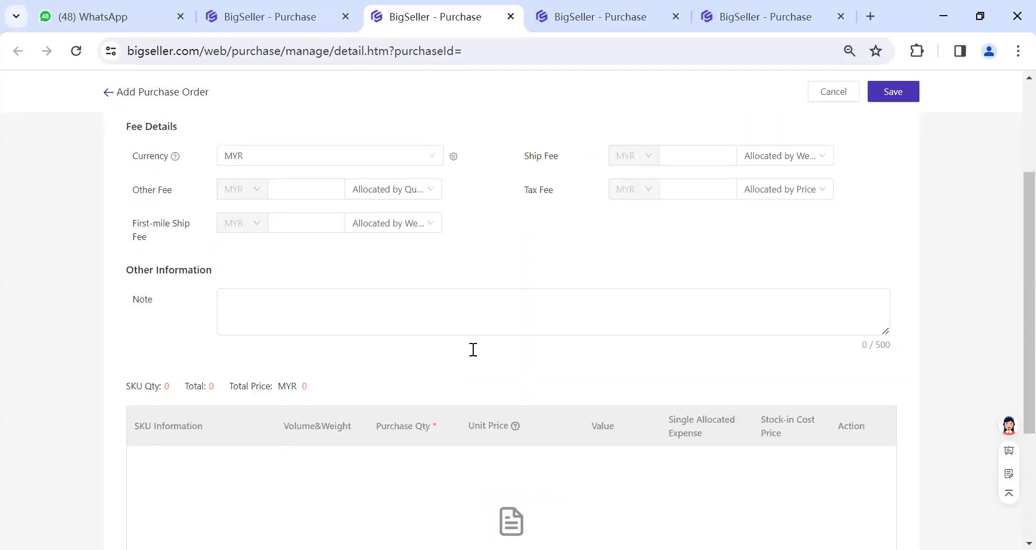
scroll(532, 163, up, 4)
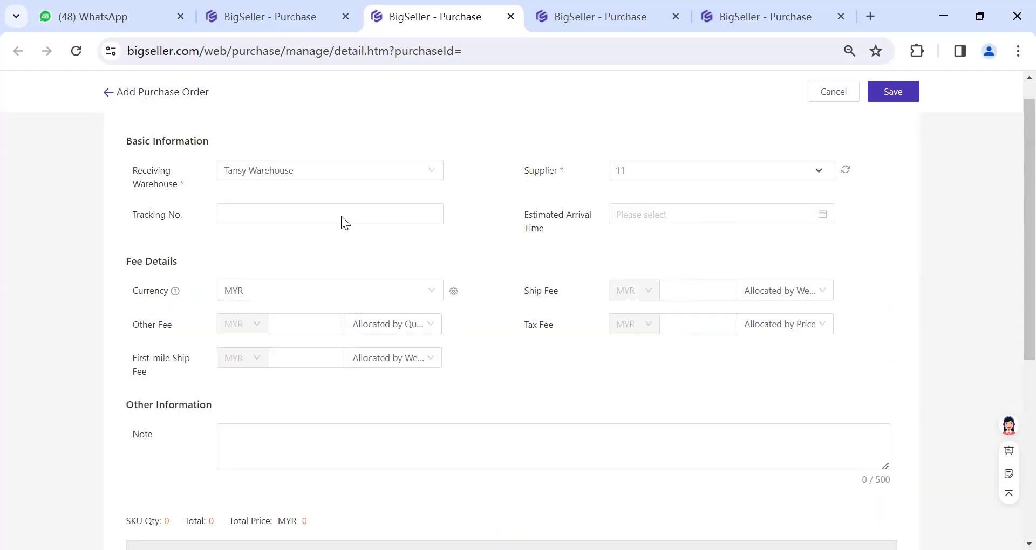
click(687, 318)
text(100)
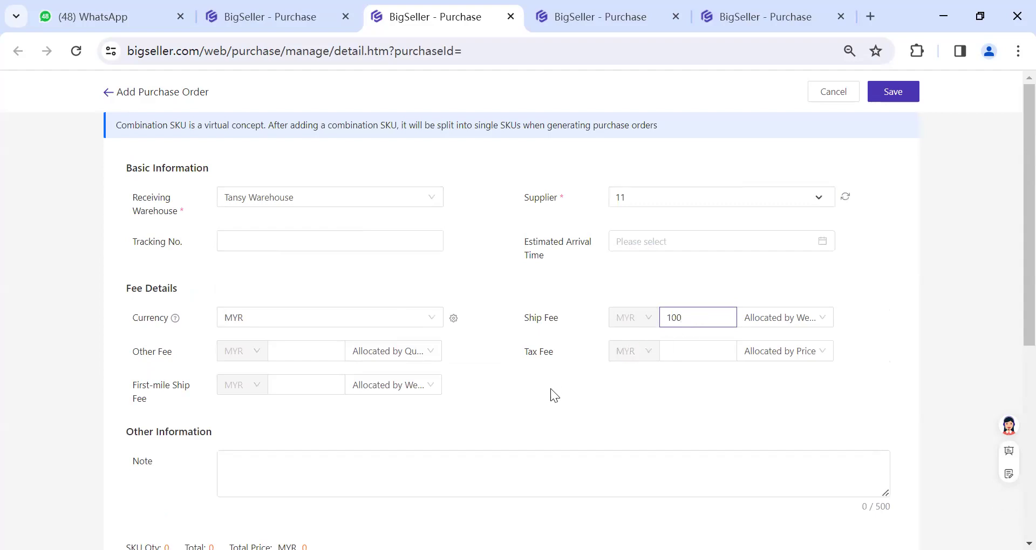
click(760, 324)
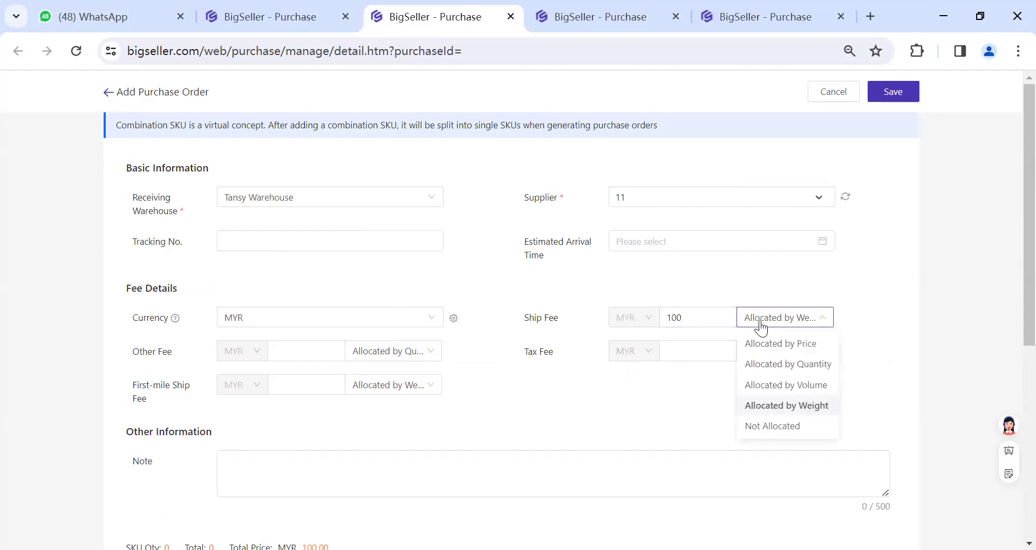
click(770, 364)
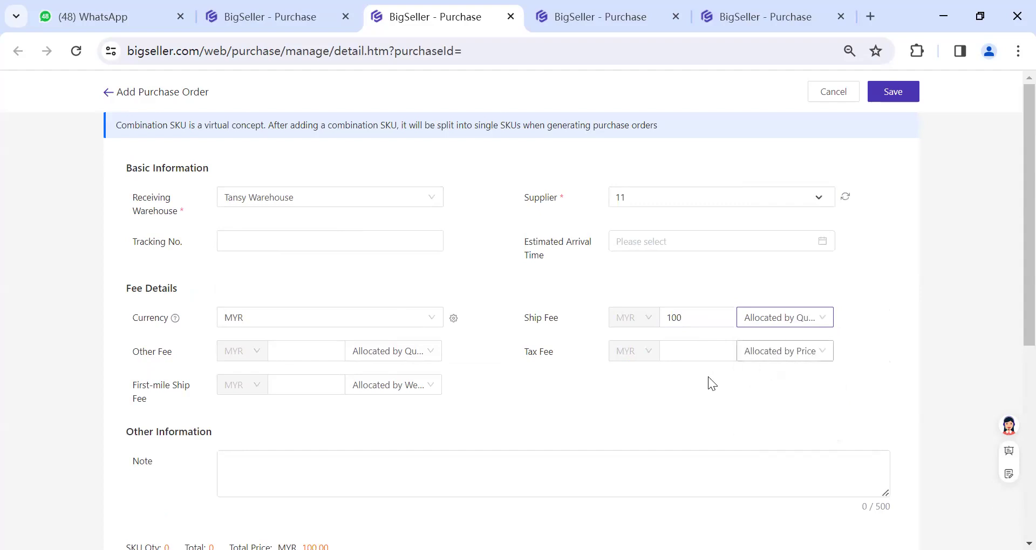
Step: Open the Select Merchant SKU picker for the order
scroll(663, 398, down, 3)
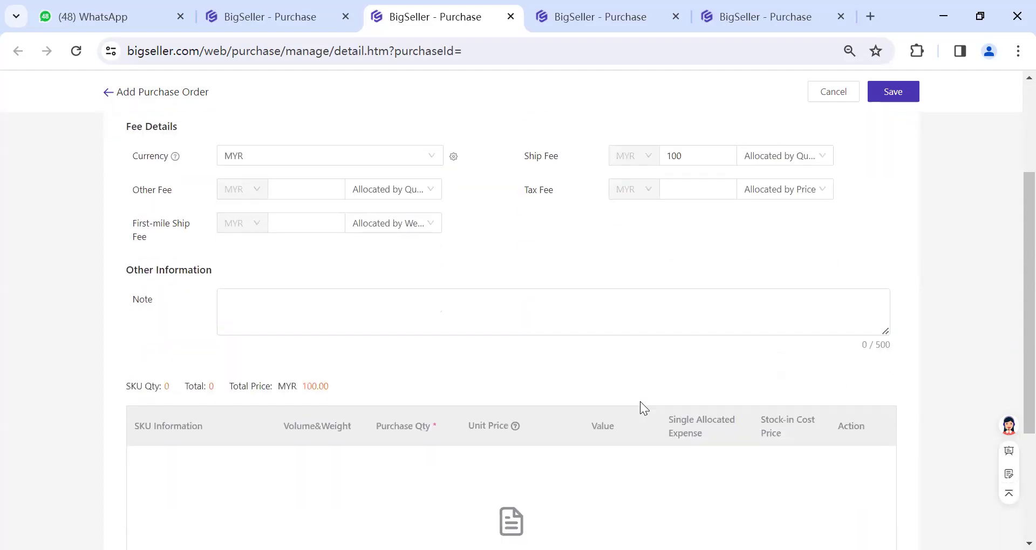
scroll(640, 408, down, 3)
click(485, 430)
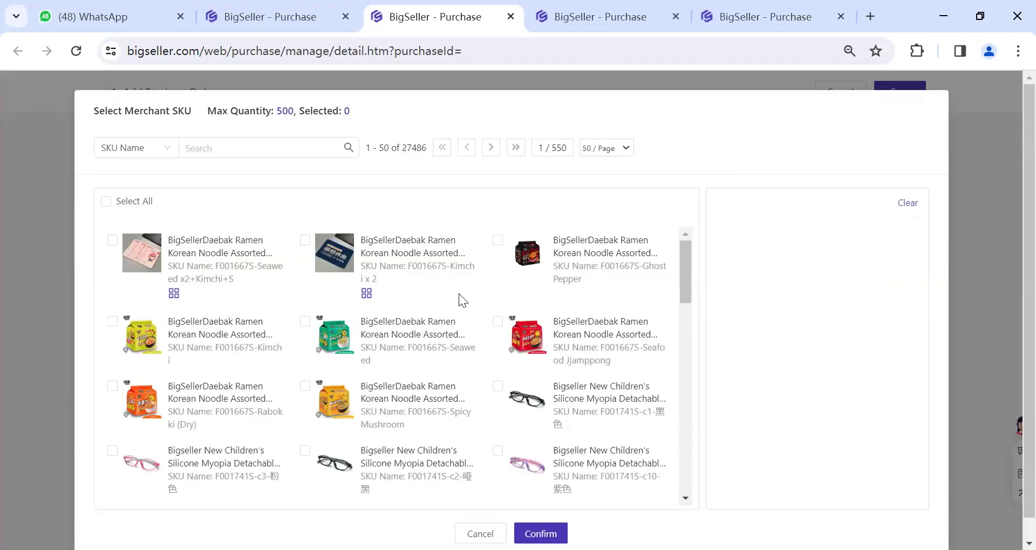
Step: Add the Ghost Pepper and Kimchi ramen SKUs to the purchase order
click(498, 240)
click(112, 322)
scroll(751, 324, down, 1)
scroll(687, 439, down, 1)
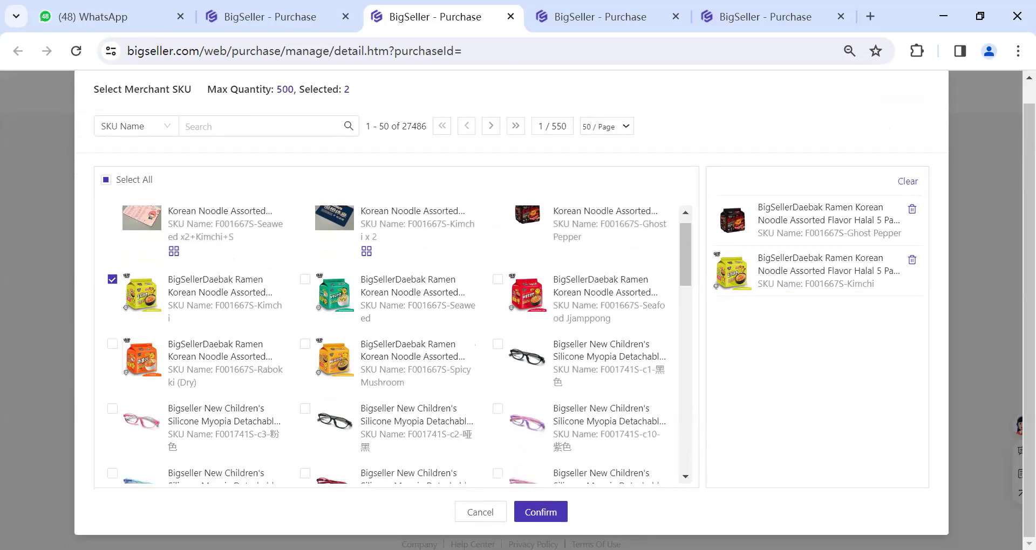
key(Return)
Step: Set both items' purchase quantity to 100
click(406, 379)
text(100)
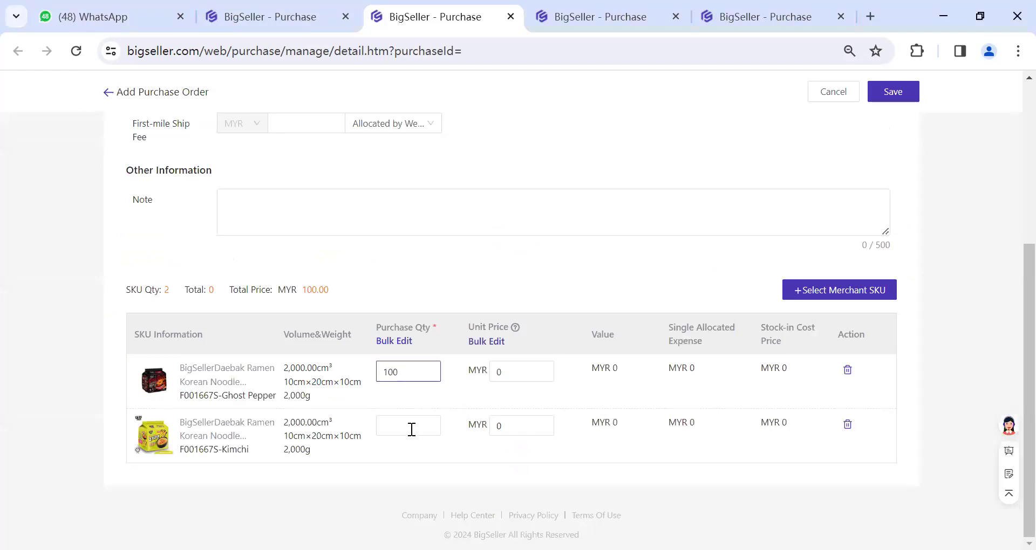
click(412, 430)
text(100)
click(484, 376)
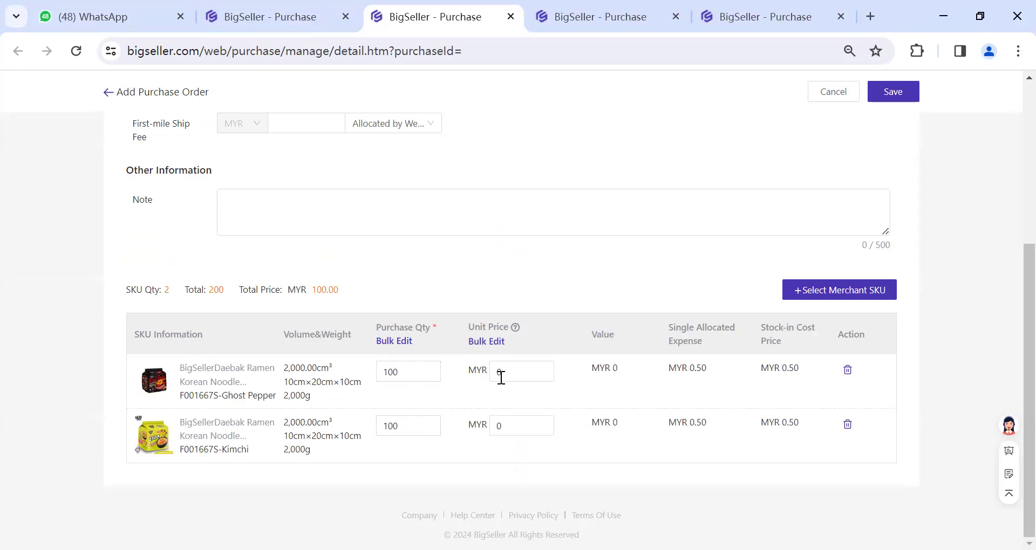
Step: Set both items' unit price to MYR 10
double_click(510, 372)
scroll(667, 328, up, 3)
scroll(646, 247, down, 3)
click(656, 392)
click(492, 369)
mouse_move(185, 399)
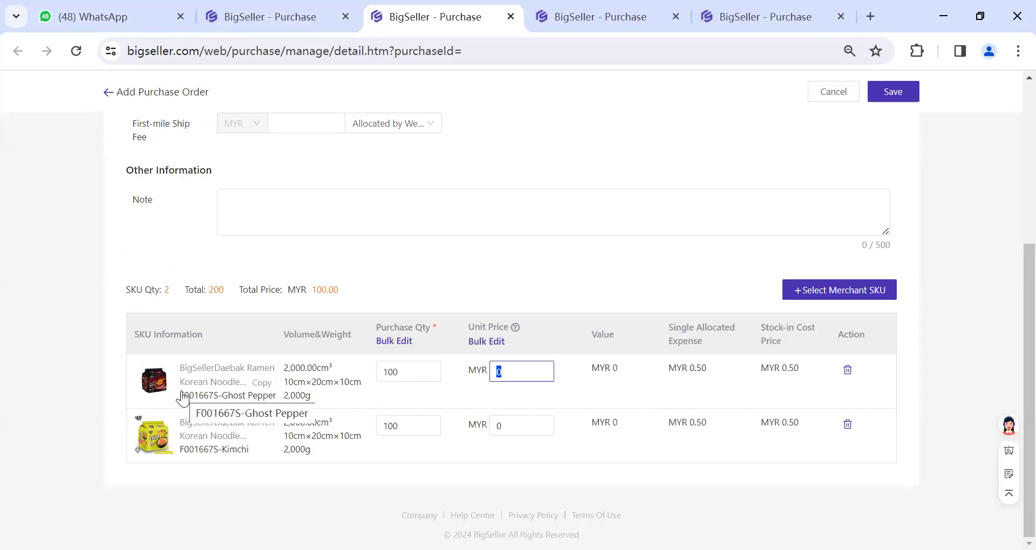
text(10)
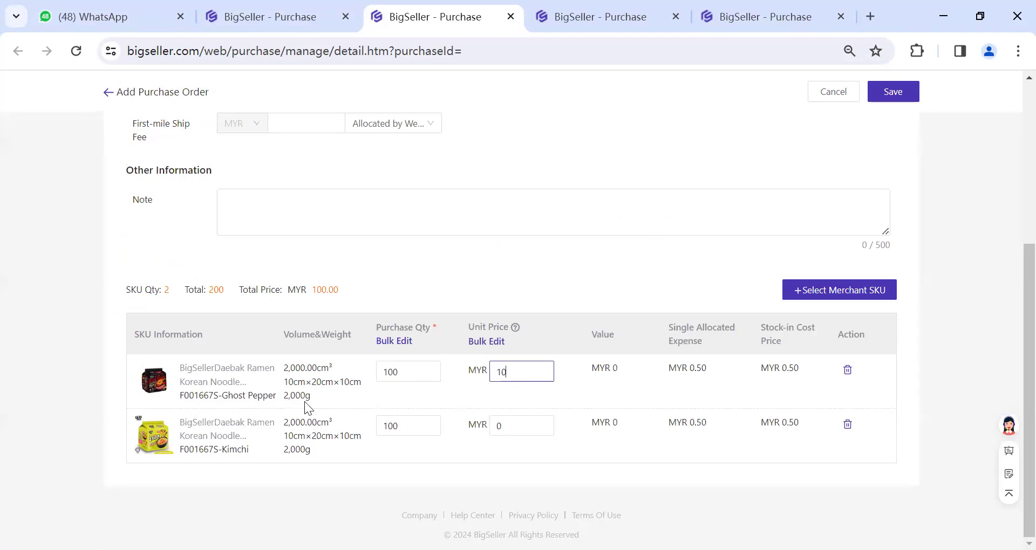
click(474, 427)
text(10)
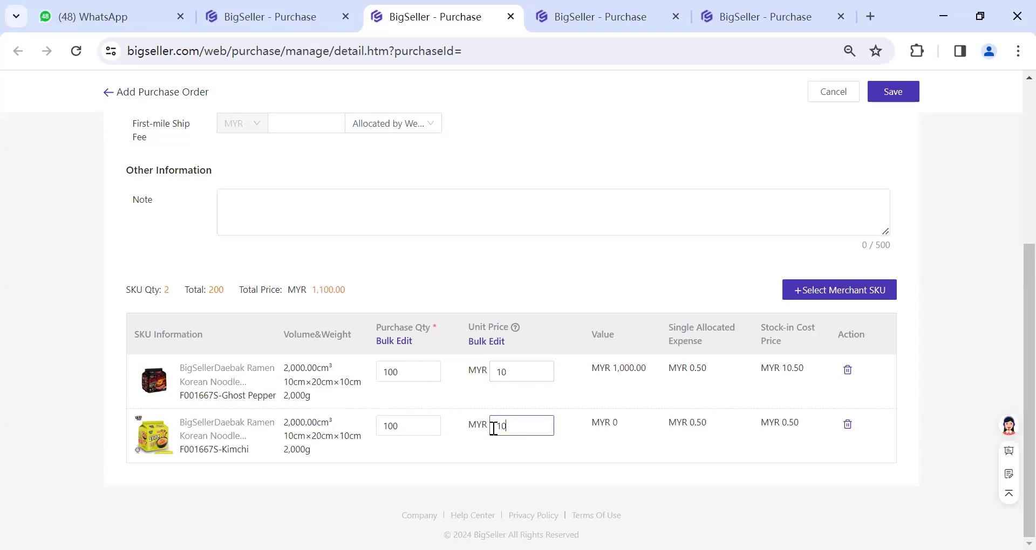
click(575, 272)
Step: Point out the Value and Single Allocated Expense columns of the item list
double_click(593, 334)
click(664, 336)
drag(667, 324, 708, 340)
click(712, 346)
click(716, 345)
scroll(707, 354, up, 1)
scroll(486, 396, down, 1)
Step: Review the ship fee, its allocation option and the first item's stock-in cost
scroll(500, 395, up, 1)
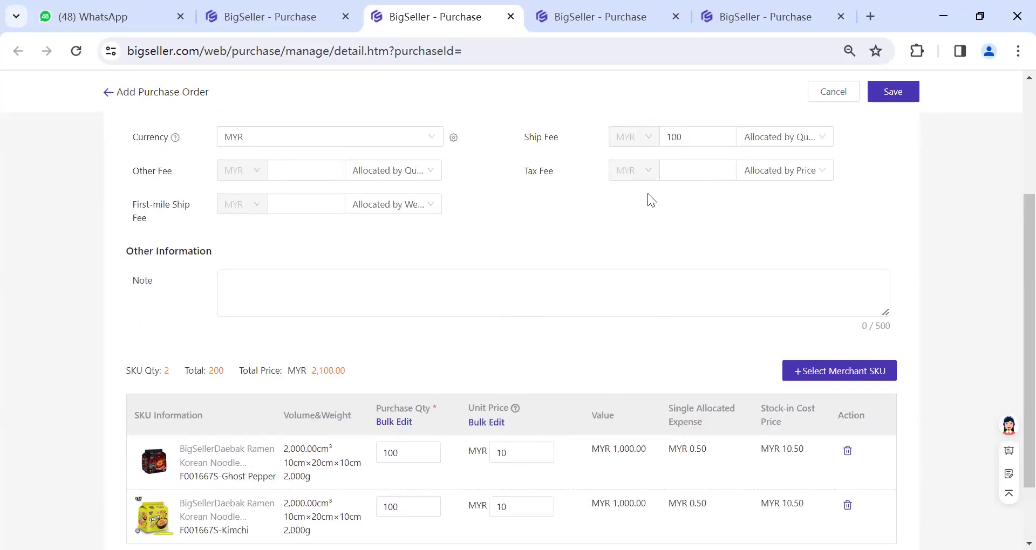
drag(529, 138, 583, 141)
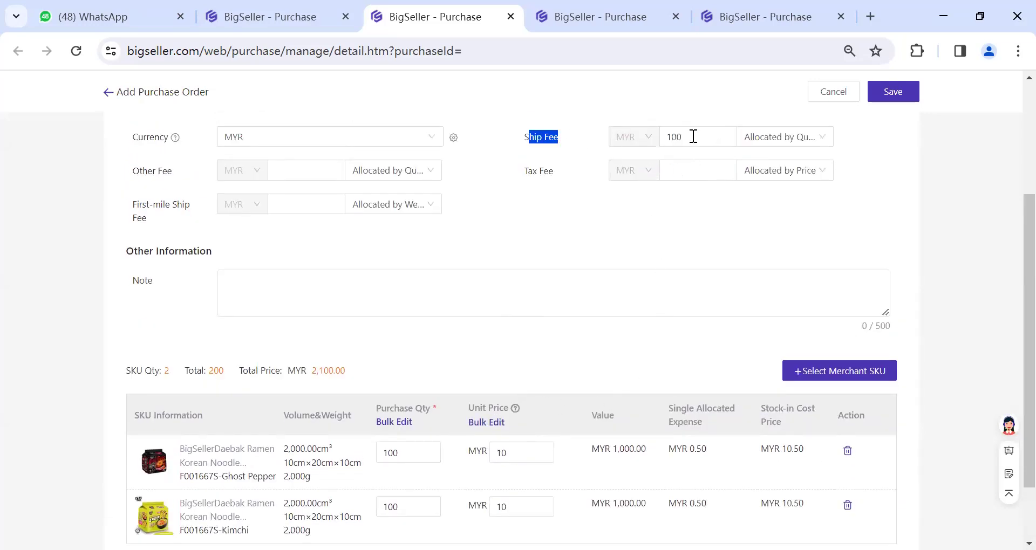
drag(689, 137, 656, 136)
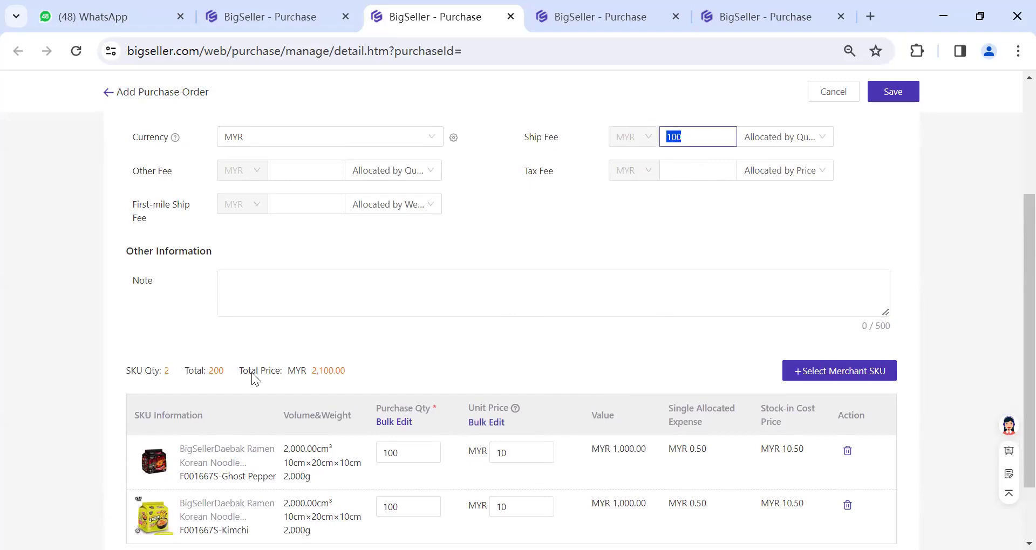
scroll(232, 410, down, 1)
scroll(775, 232, up, 2)
click(776, 226)
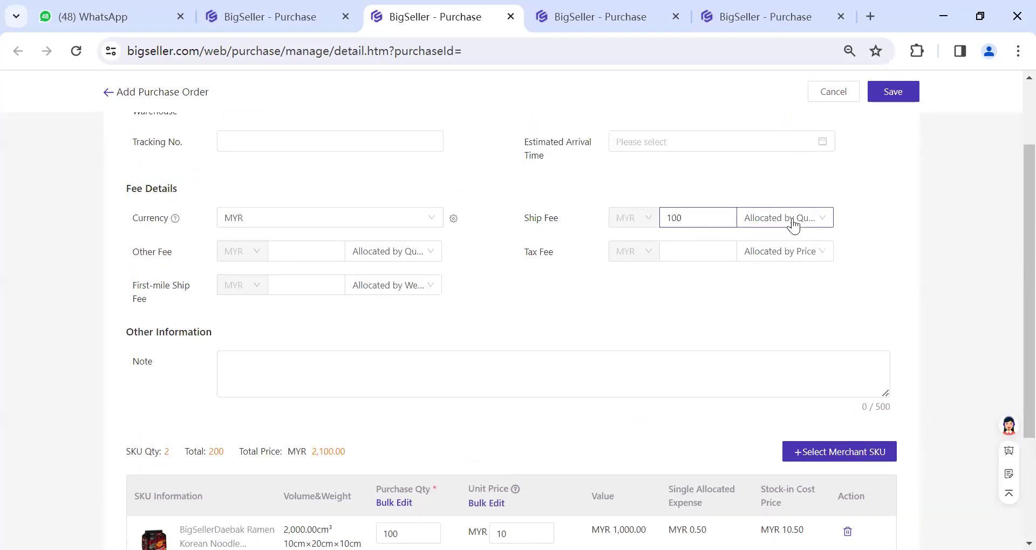
click(682, 298)
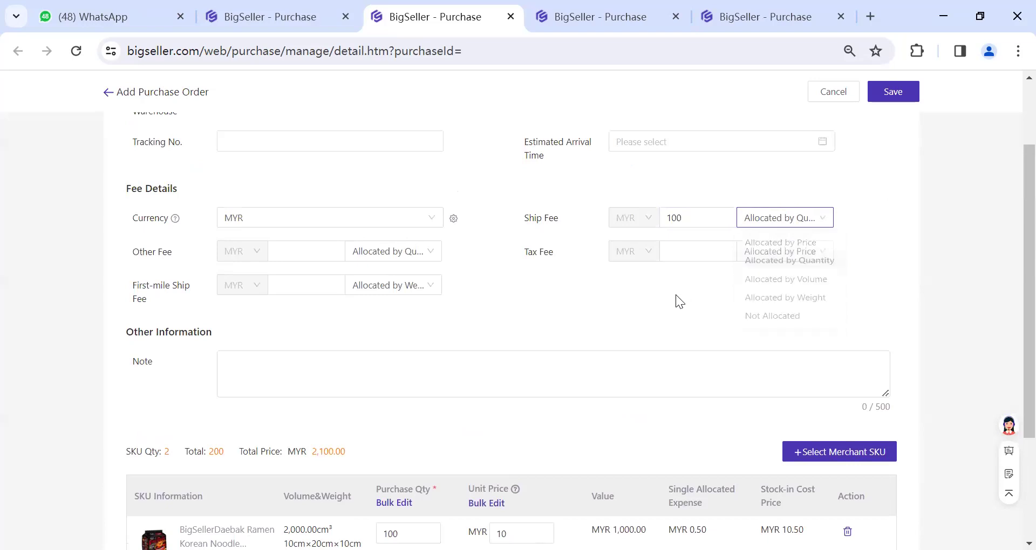
scroll(676, 295, down, 3)
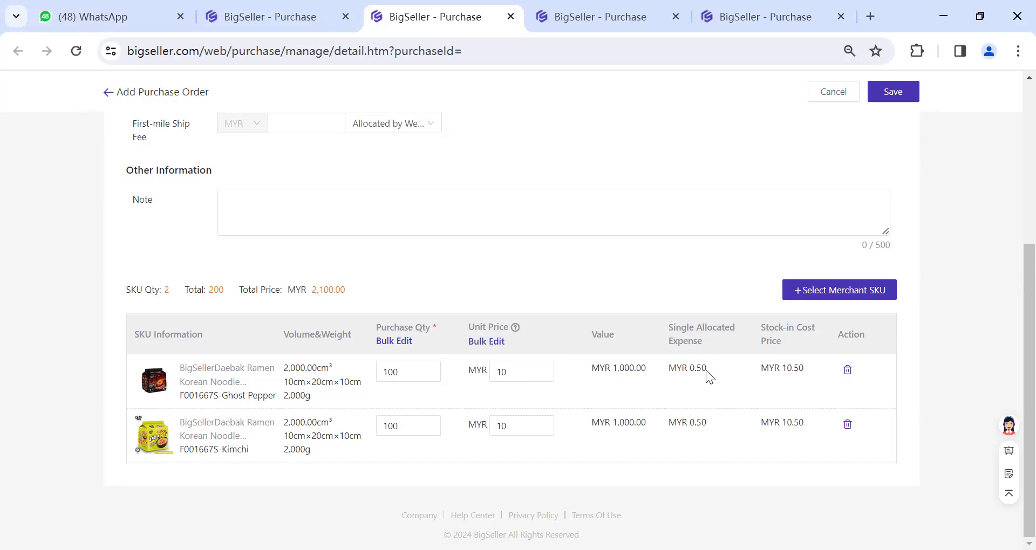
drag(780, 370, 794, 366)
Step: Delete the ship fee amount and save the purchase order as a draft
scroll(664, 374, up, 3)
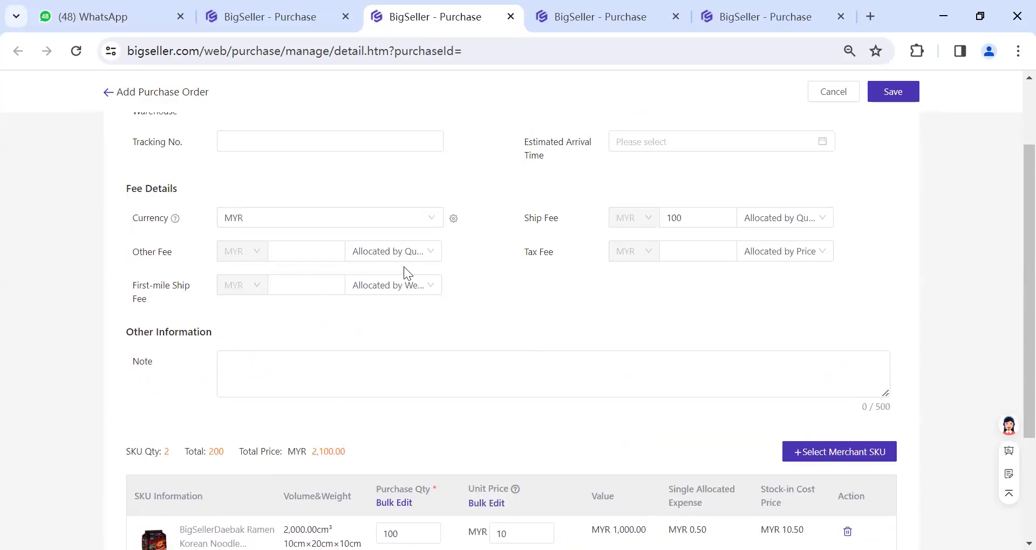
drag(560, 218, 506, 219)
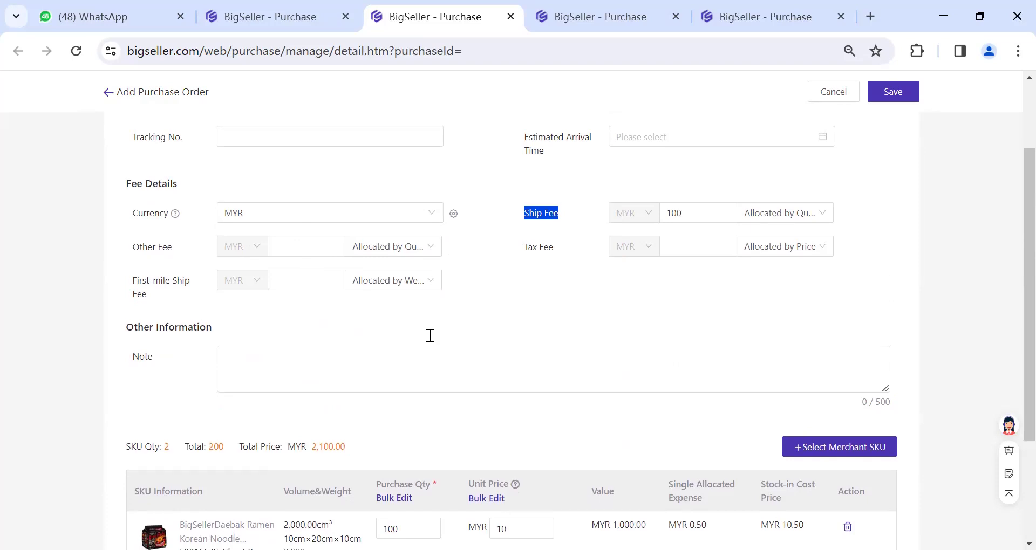
scroll(459, 356, down, 3)
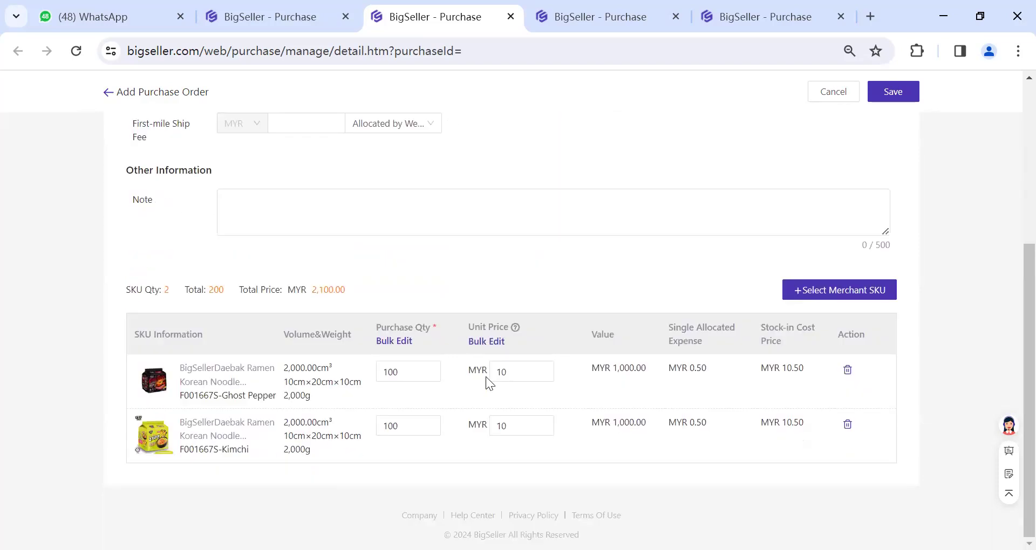
scroll(486, 377, up, 3)
double_click(662, 217)
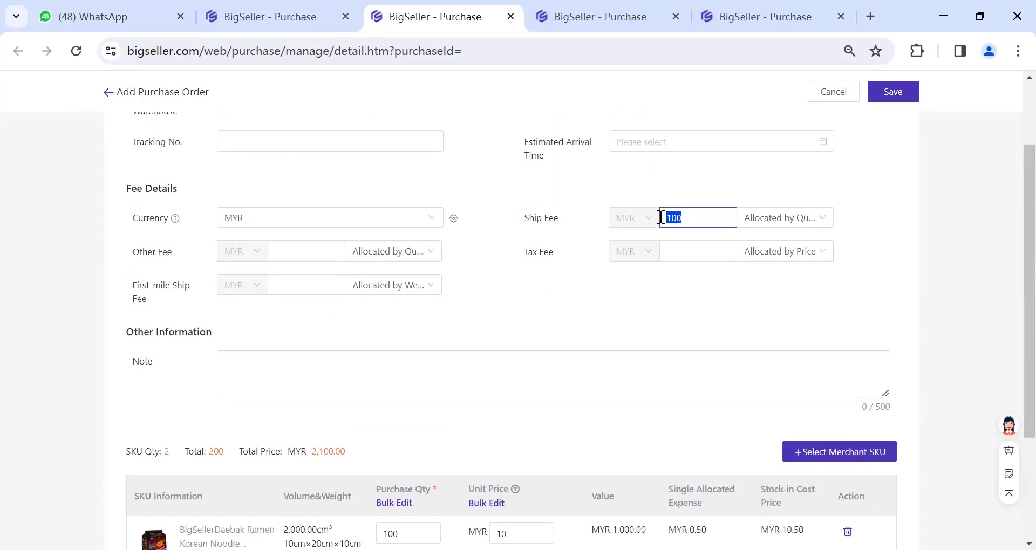
scroll(601, 318, down, 3)
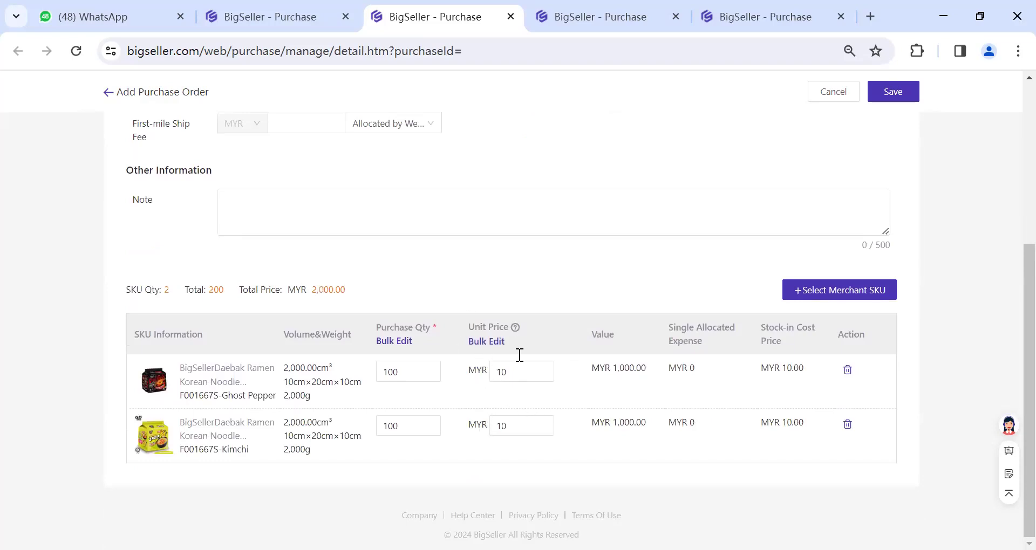
click(870, 91)
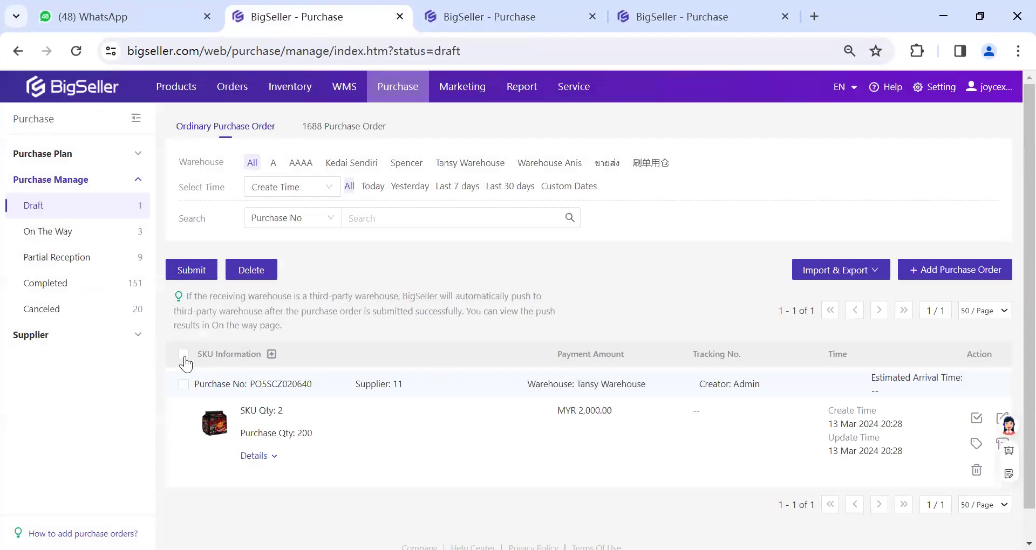
Step: Submit the new MYR 2,000.00 draft purchase order so it leaves Draft
click(184, 384)
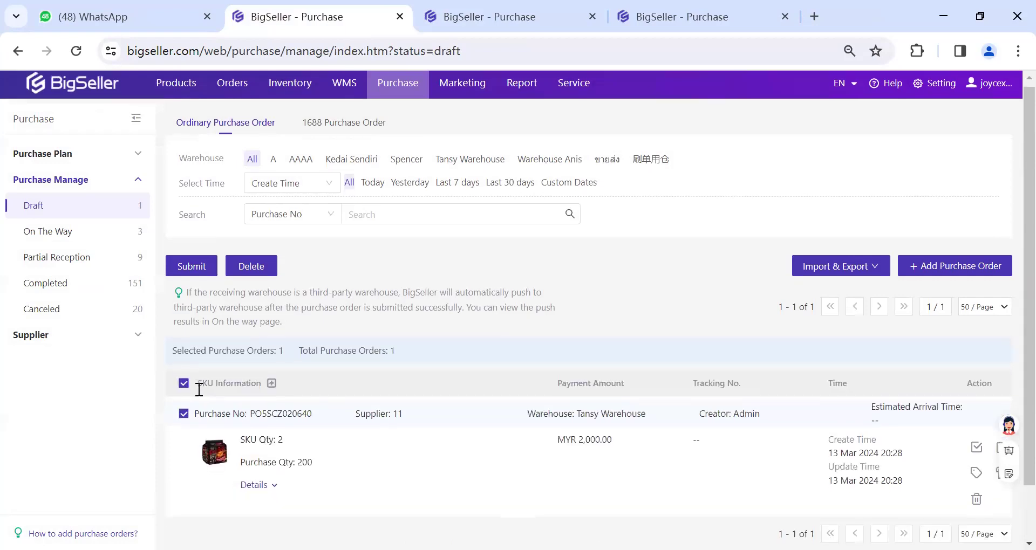
scroll(304, 394, down, 1)
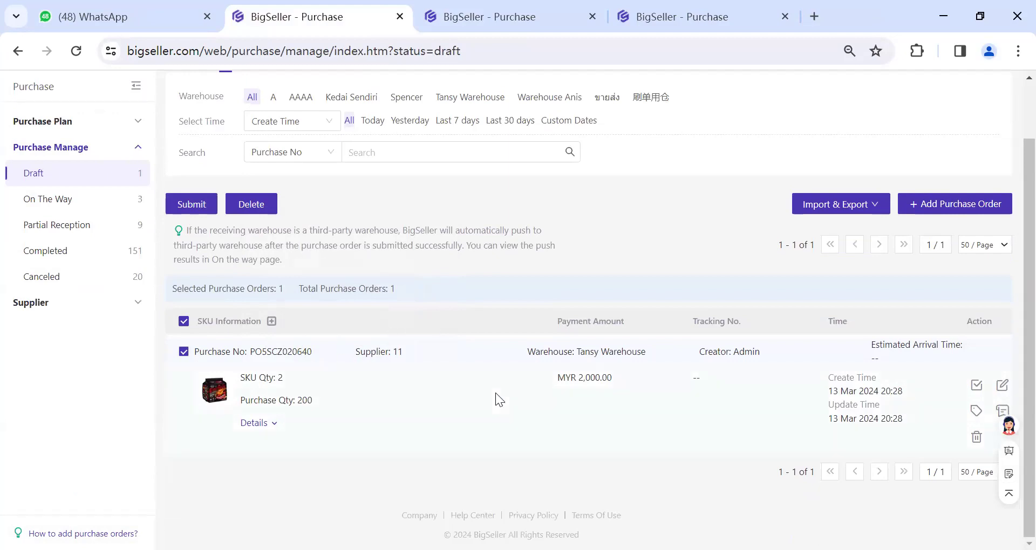
click(196, 204)
click(502, 219)
Step: Print PO5SCZ020640 from the On The Way list, review it, and return to the list
click(109, 221)
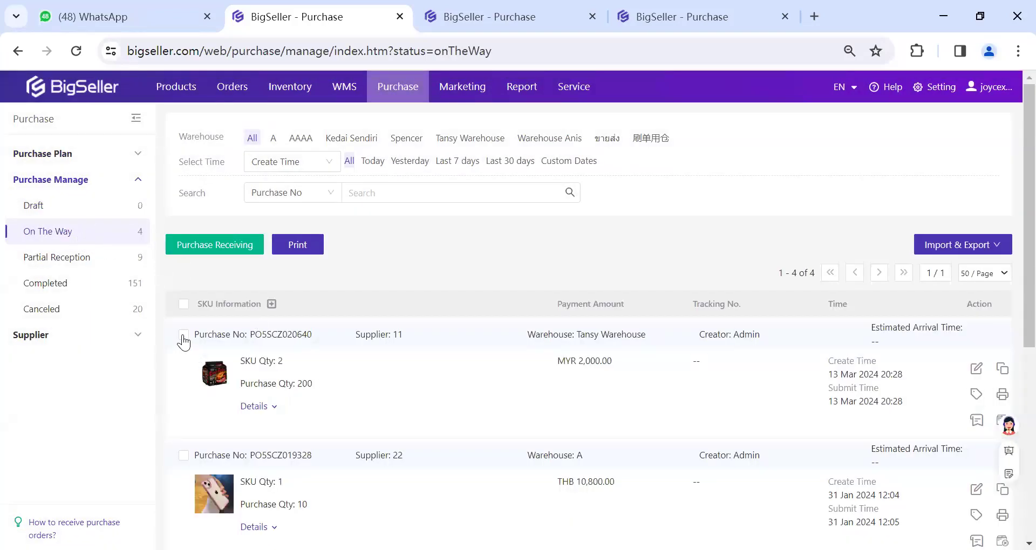
click(184, 335)
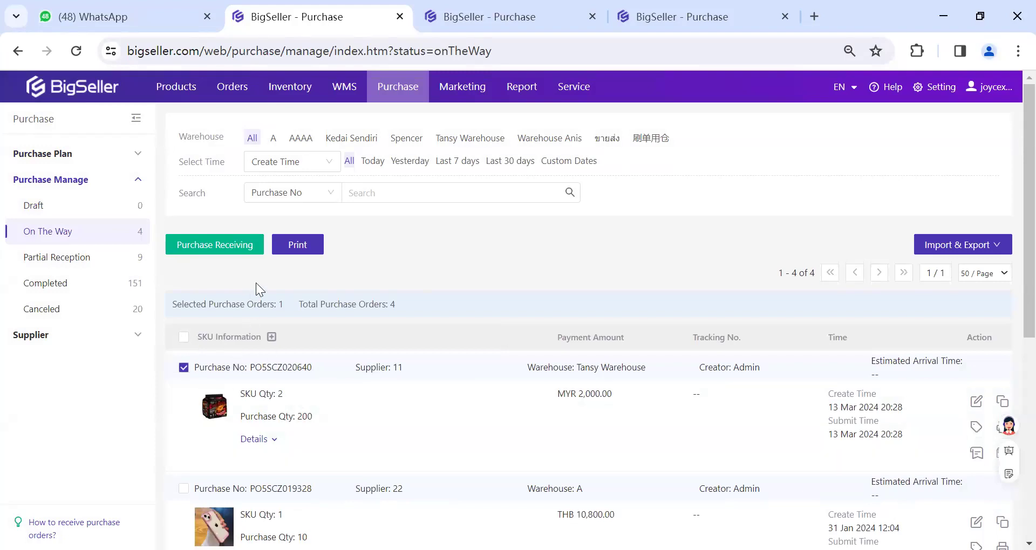
click(293, 247)
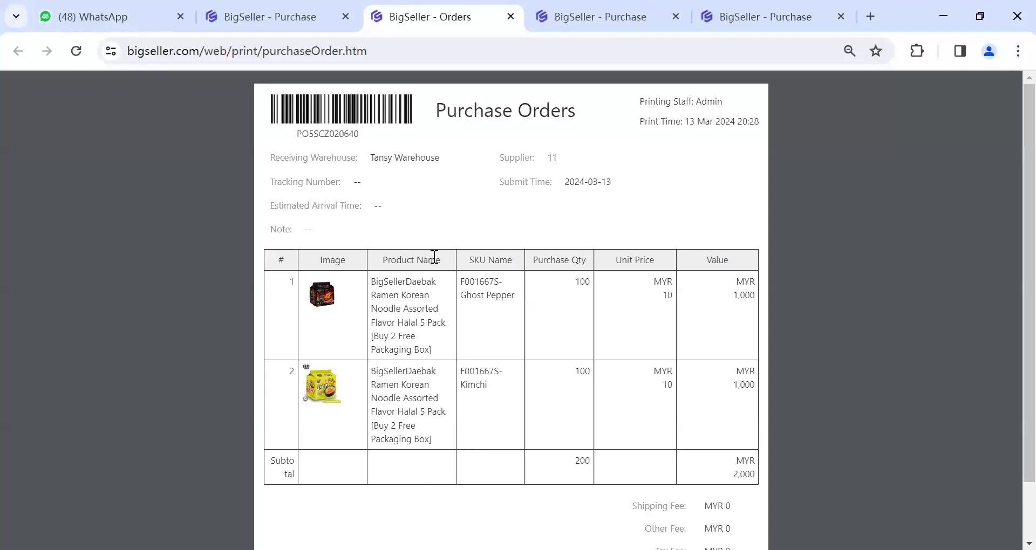
scroll(469, 183, down, 1)
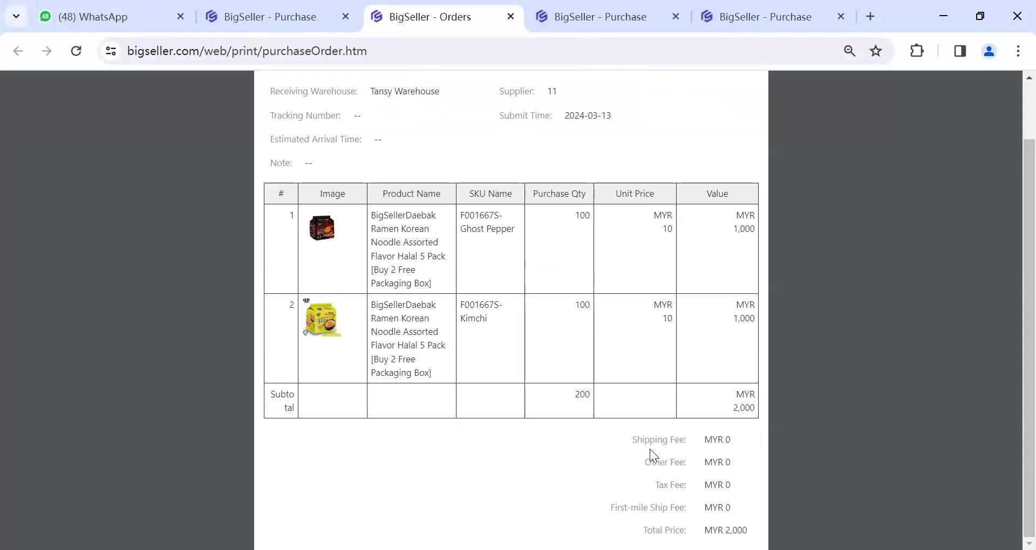
scroll(659, 461, up, 2)
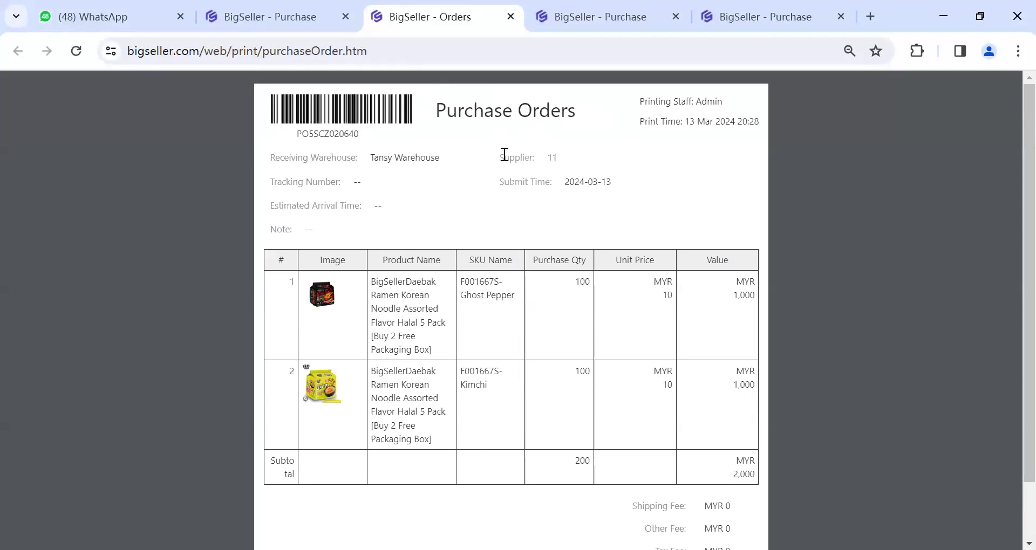
click(270, 23)
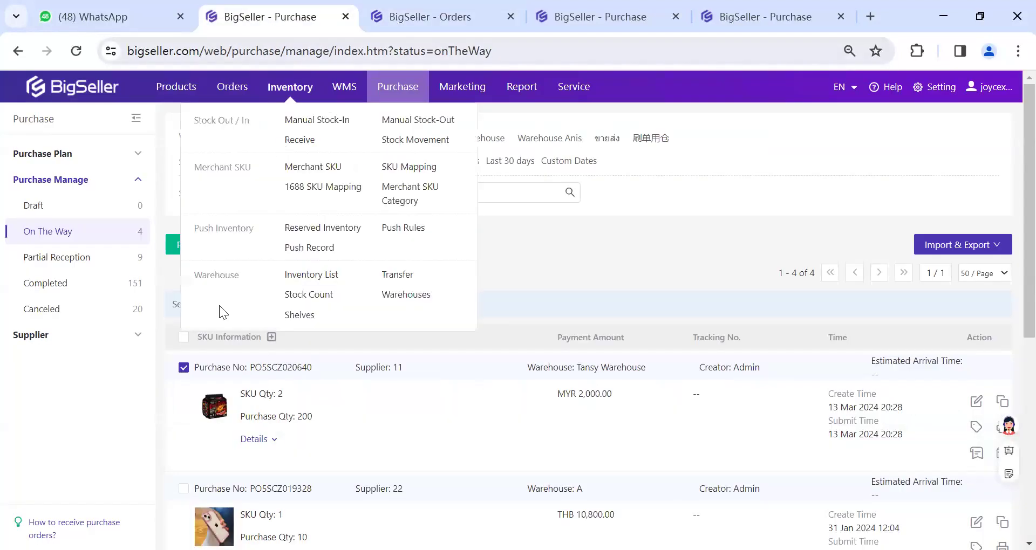
Step: Receive and stock in all 200 units of PO5SCZ020640 into Tansy Warehouse
click(221, 251)
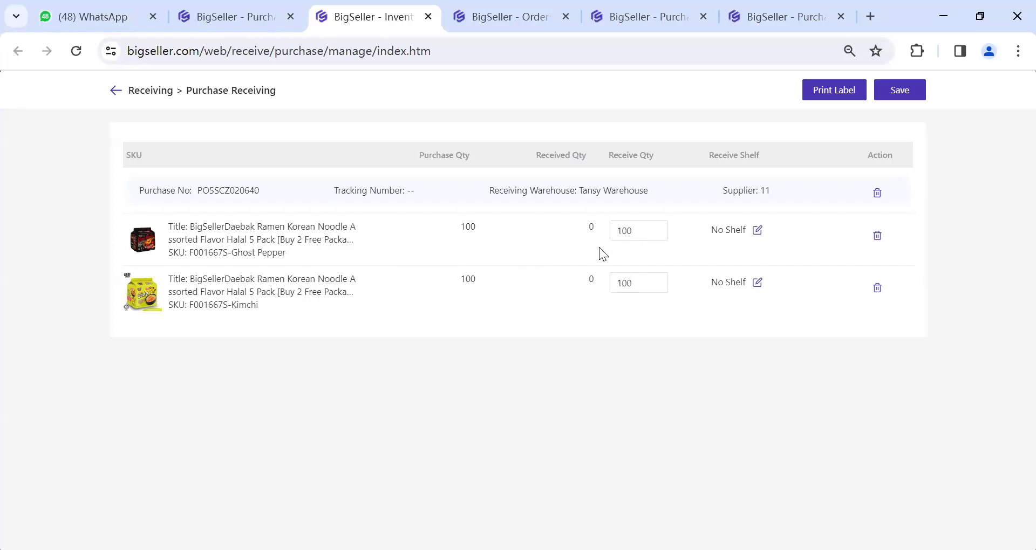
click(898, 90)
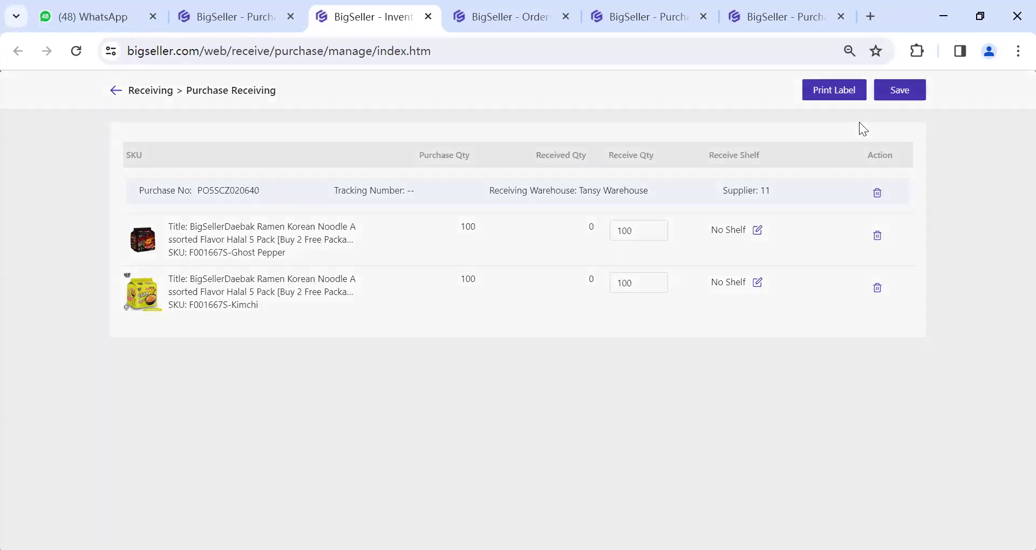
click(551, 181)
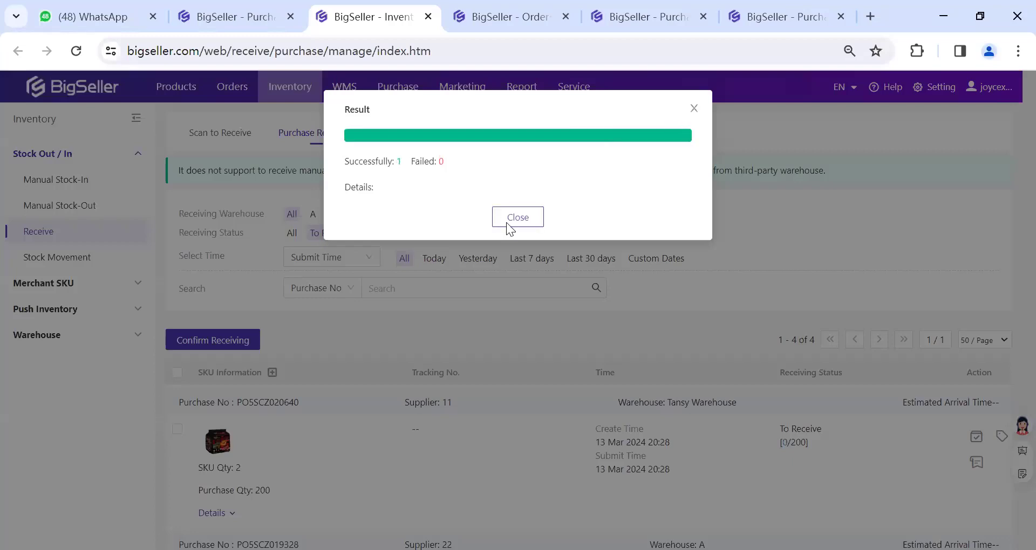
click(510, 218)
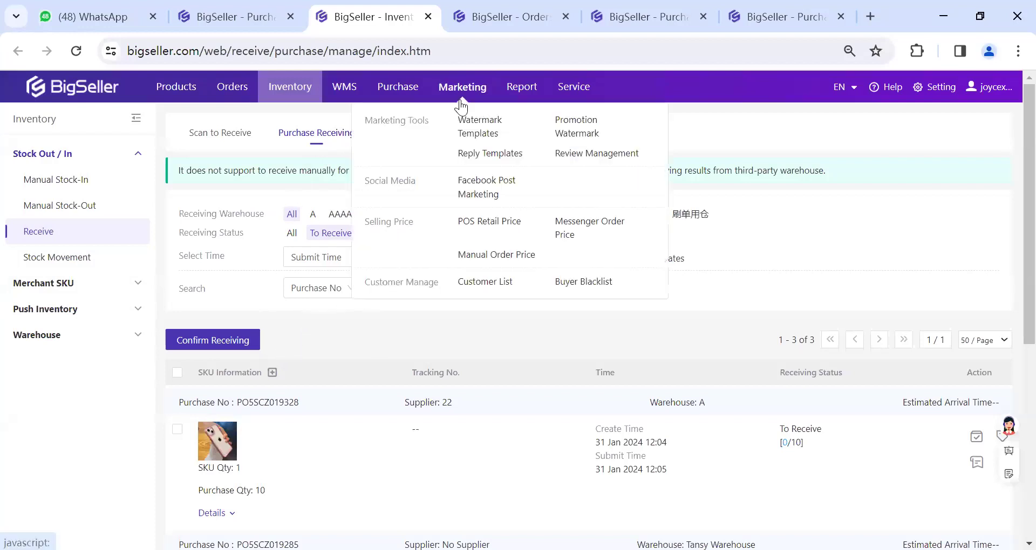
Step: Open the Completed purchase orders list and tick PO5SCZ020640
mouse_move(398, 86)
click(518, 168)
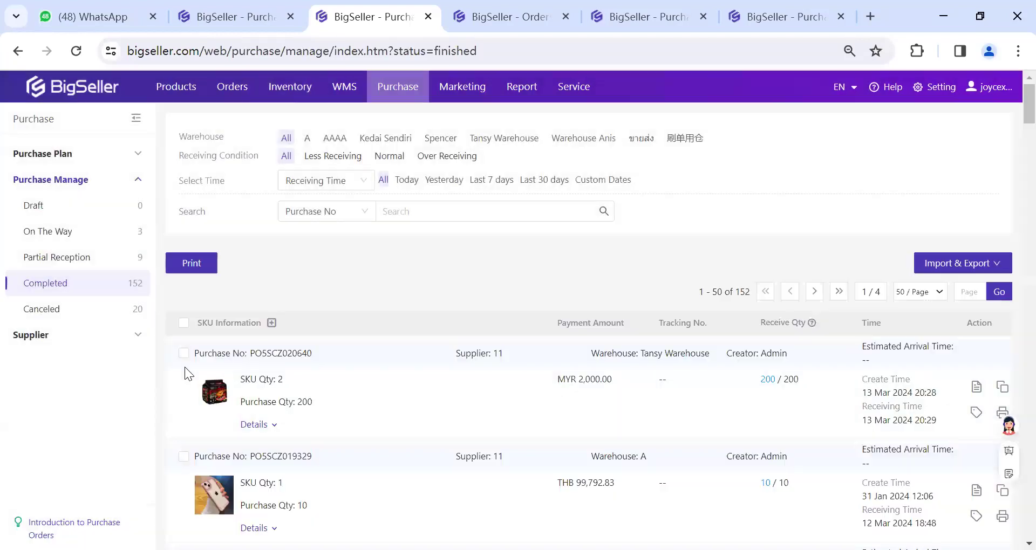
click(183, 355)
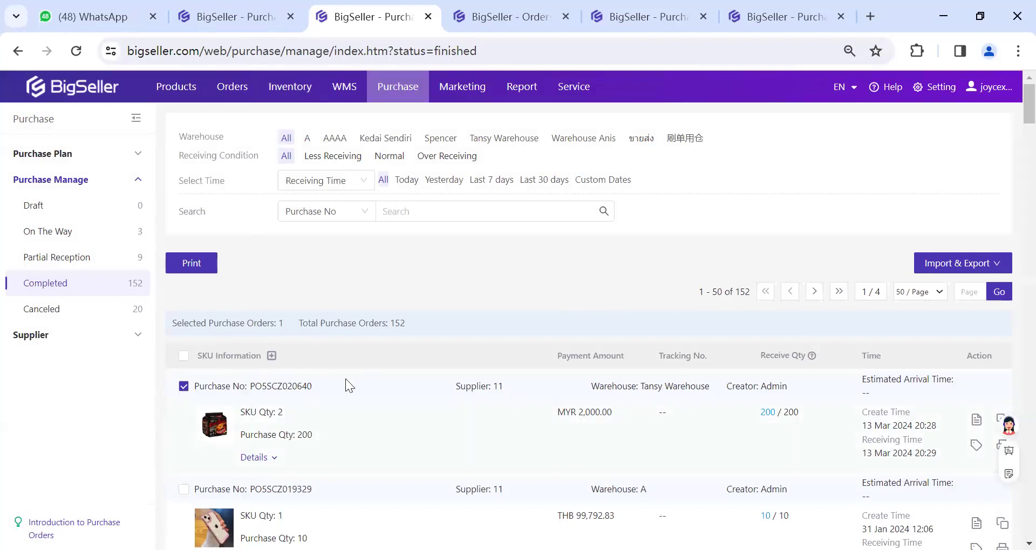
Step: Expand PO5SCZ020640's details to confirm Ghost Pepper and Kimchi each received 100/100
click(255, 459)
scroll(275, 437, down, 3)
drag(273, 355, 300, 355)
click(458, 340)
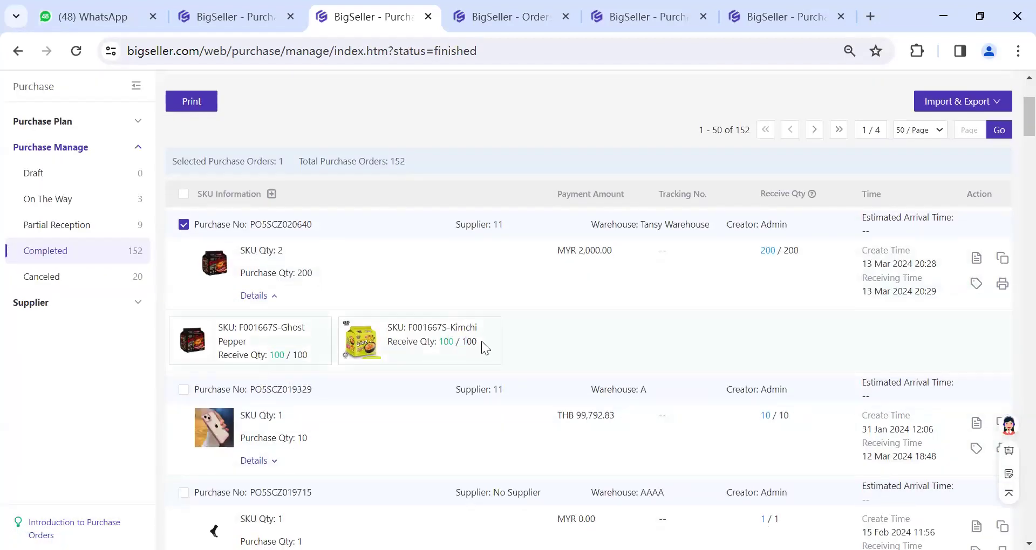
scroll(481, 341, up, 2)
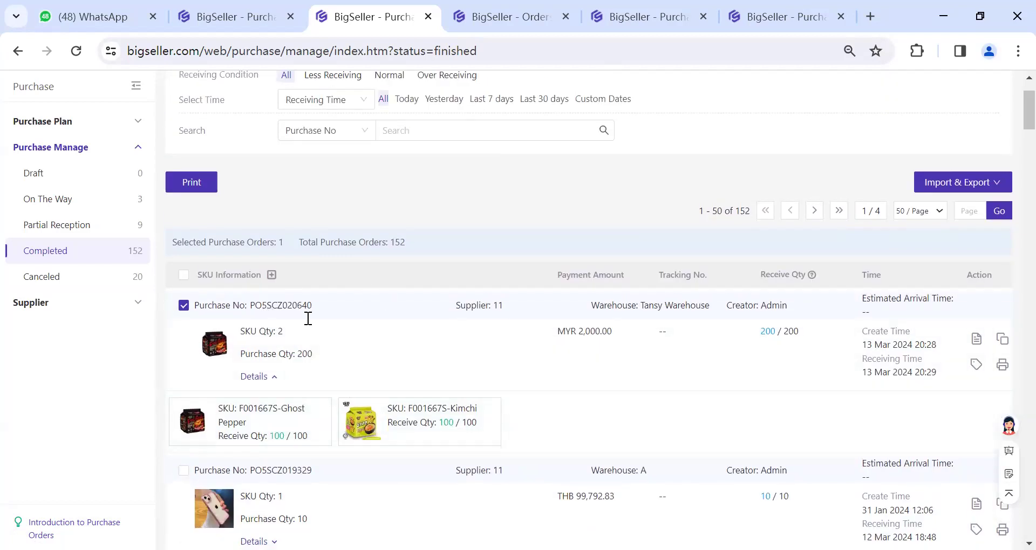
scroll(298, 366, up, 2)
mouse_move(515, 96)
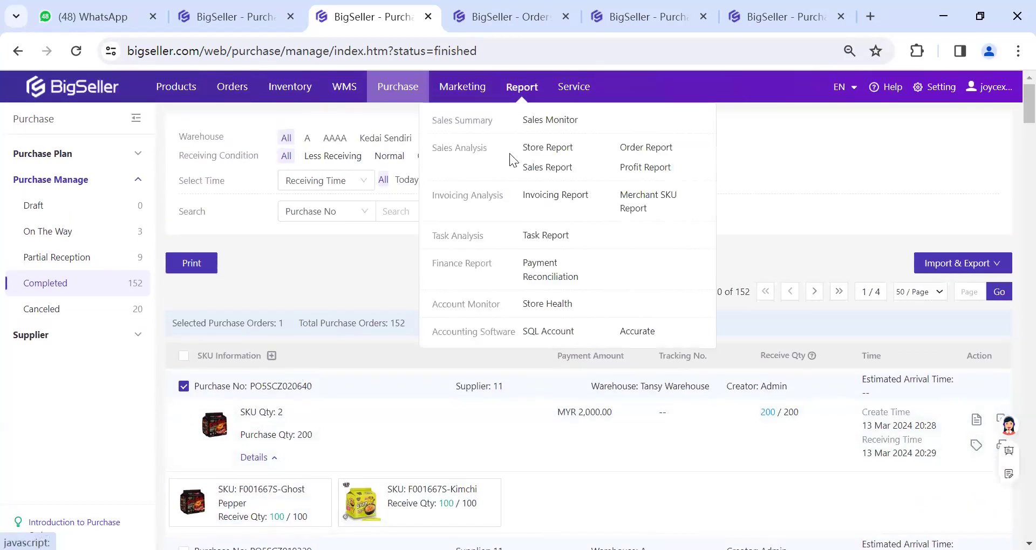
Step: Open SQL Account's Create Purchase Invoice page in BigSeller
click(531, 338)
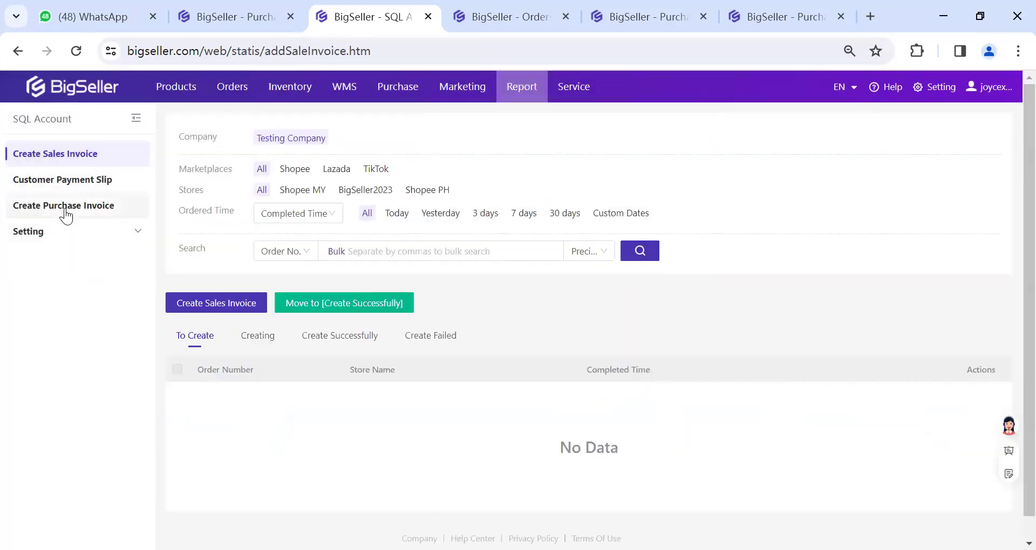
click(64, 207)
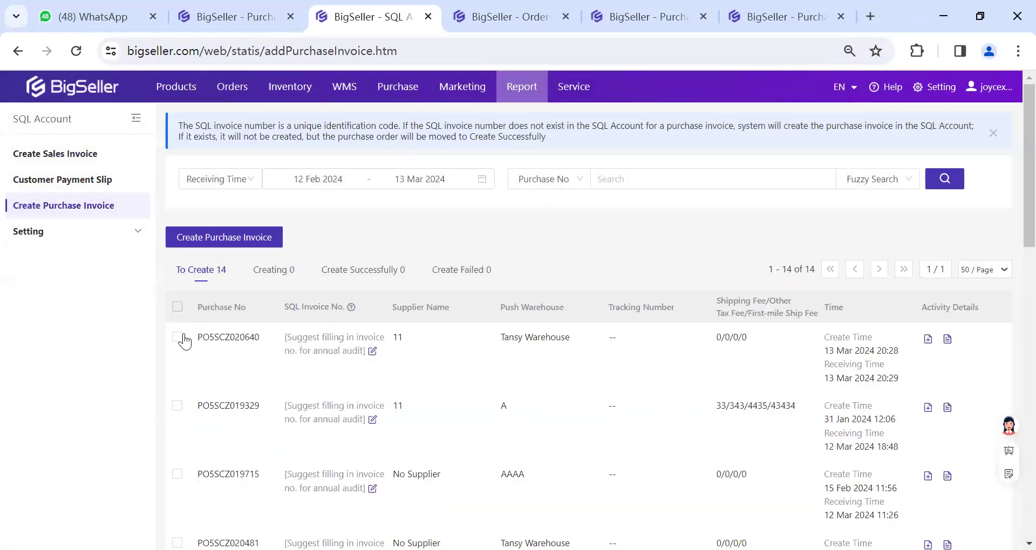
click(177, 338)
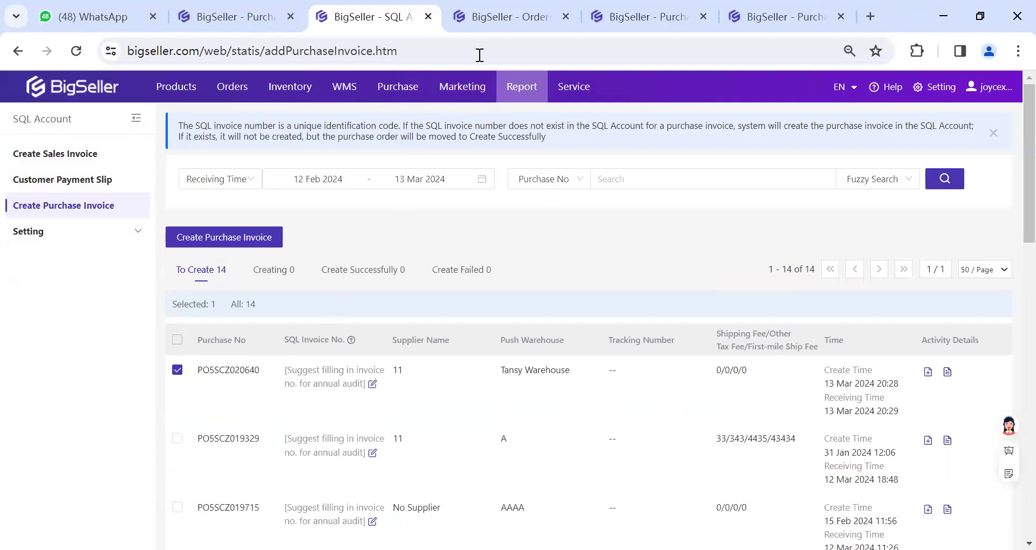
Step: Copy PO5SCZ020640 from the printed order, search it in the invoice list, and tick it
click(494, 26)
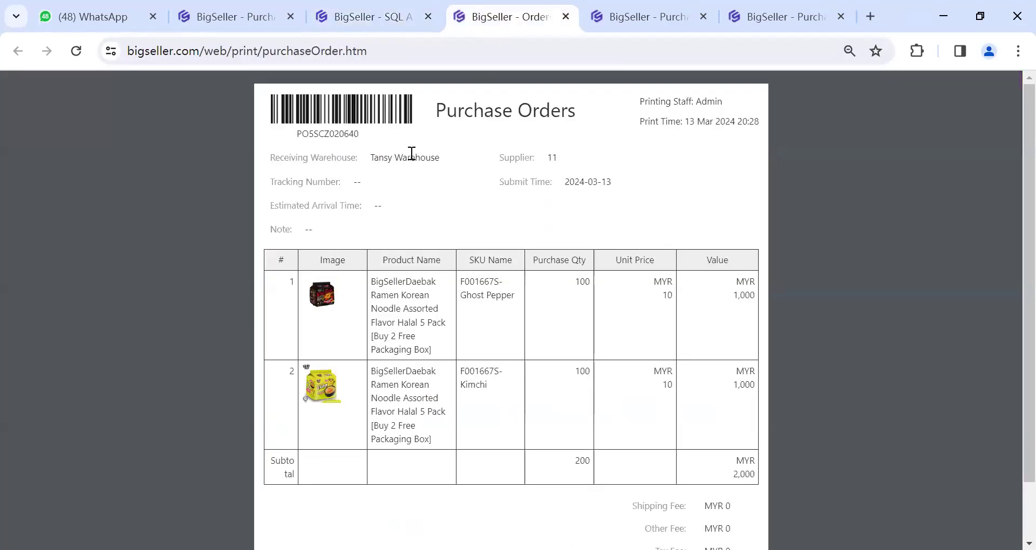
mouse_move(364, 141)
mouse_down()
mouse_move(282, 141)
mouse_move(359, 130)
mouse_up()
key(ctrl+c)
click(293, 137)
click(398, 31)
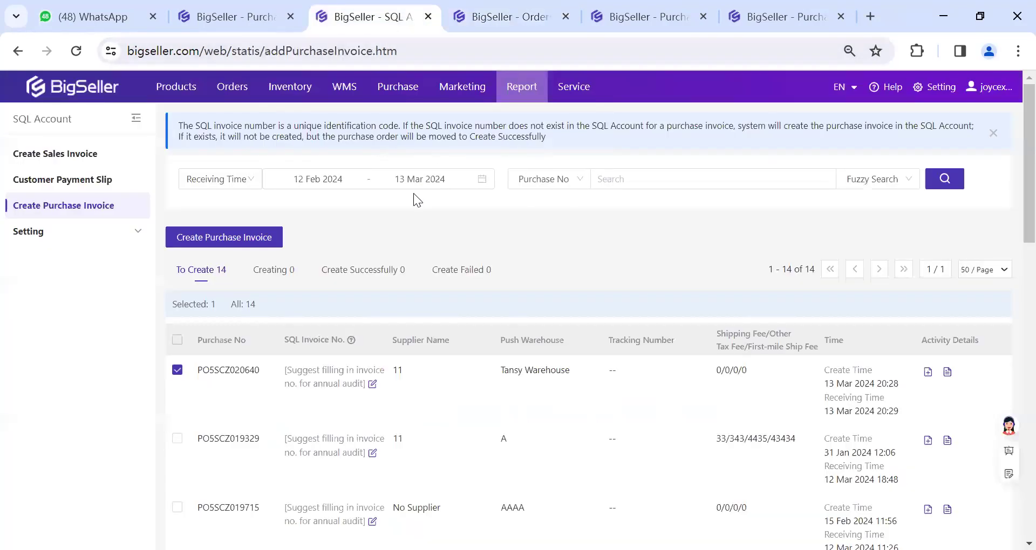
click(634, 180)
key(ctrl+v)
key(Return)
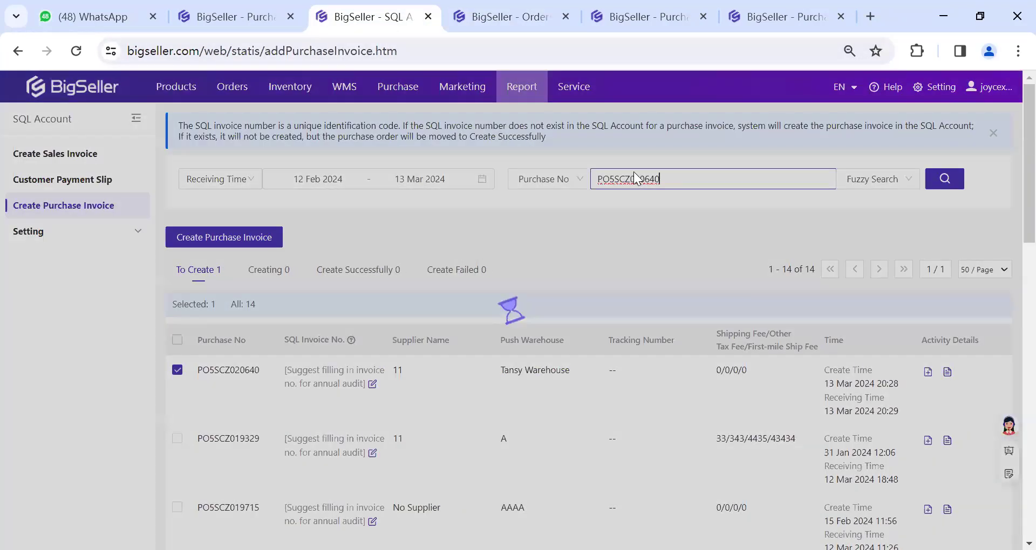
click(177, 338)
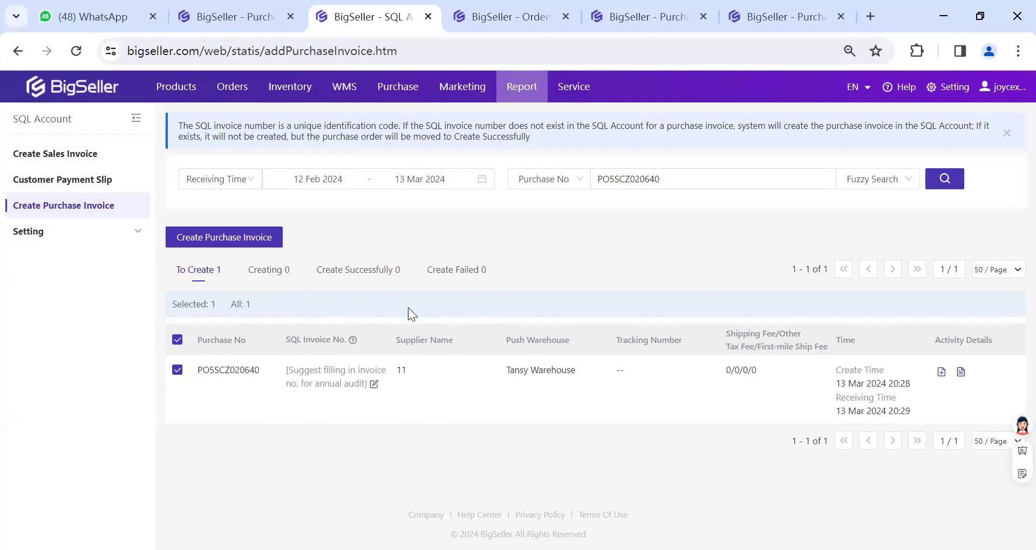
Step: Create its purchase invoice under Testing Company; it fails because the SQL invoice number is empty
click(478, 23)
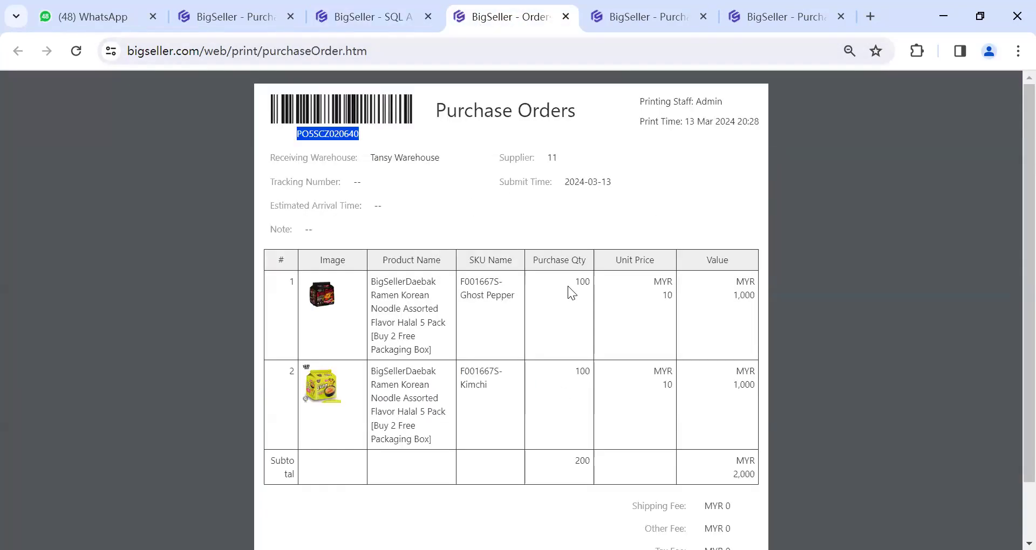
click(377, 11)
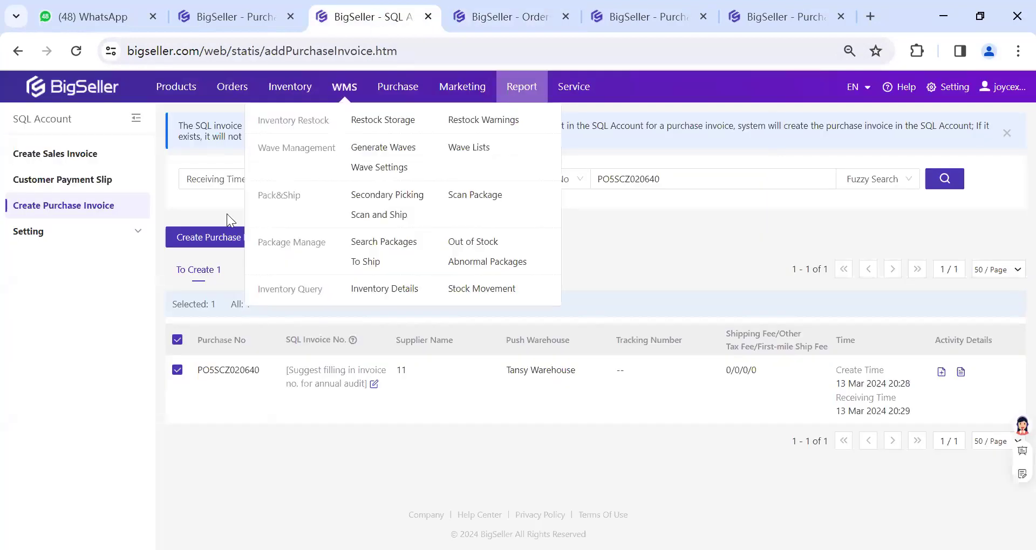
click(226, 237)
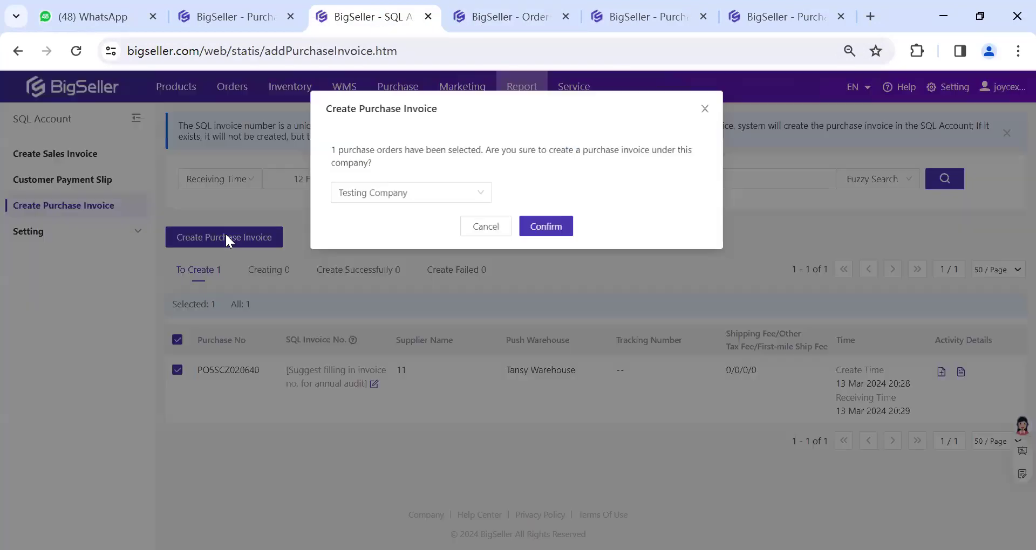
click(562, 232)
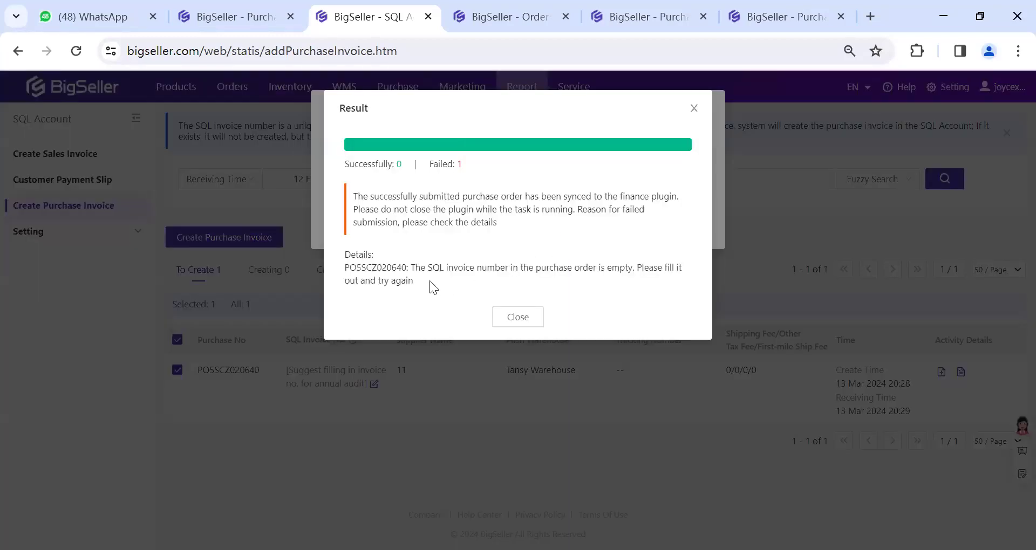
drag(414, 267, 578, 269)
click(511, 270)
click(608, 277)
click(693, 110)
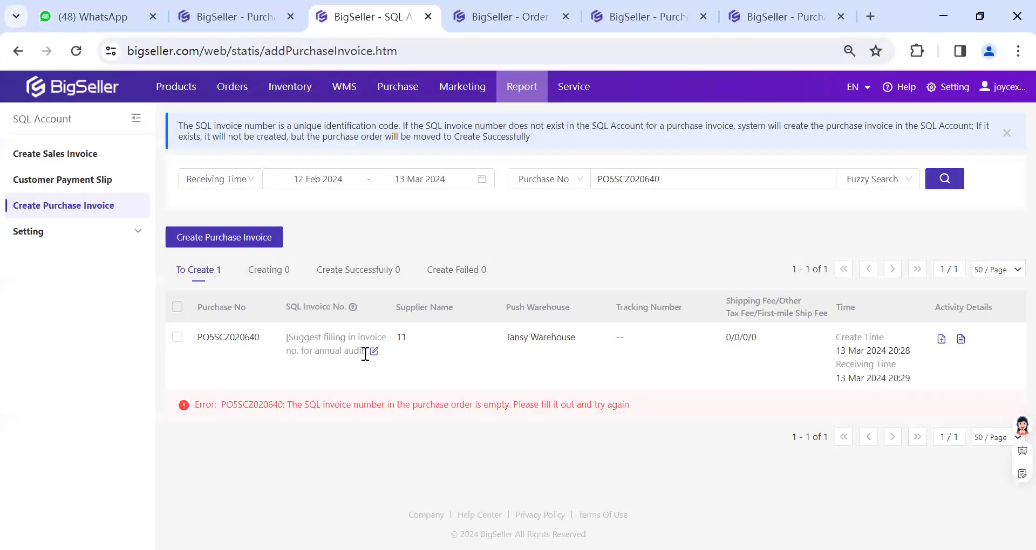
Step: Set PO5SCZ020640's SQL invoice number to 111
click(372, 349)
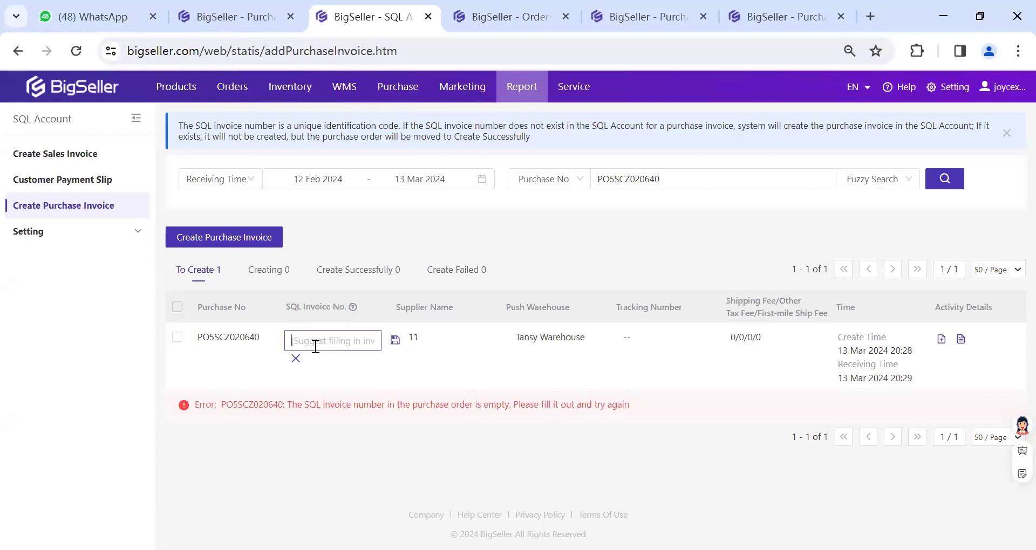
text(111)
click(394, 341)
Step: Retry creating the purchase invoice; it fails because the supplier lacks mapping
click(177, 337)
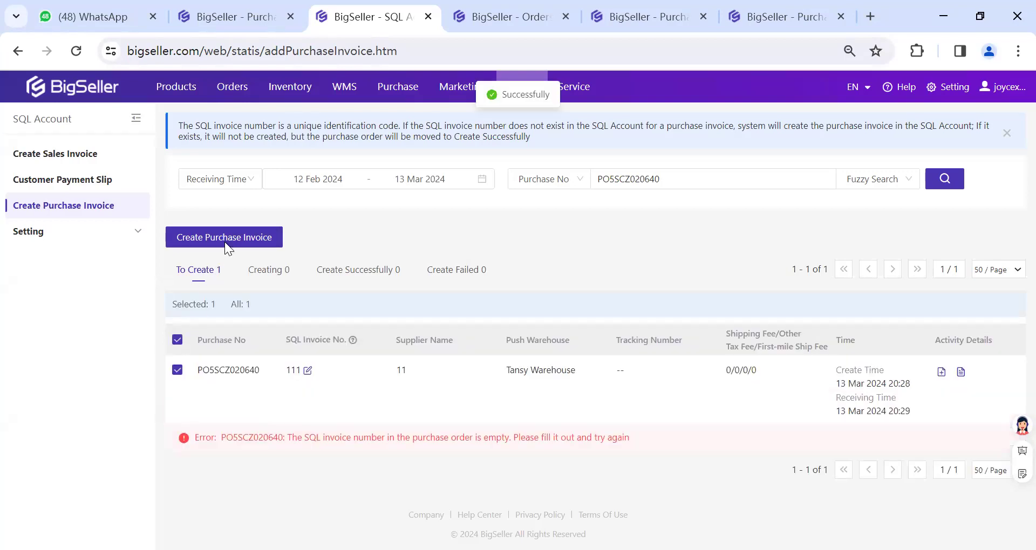
click(225, 240)
click(558, 226)
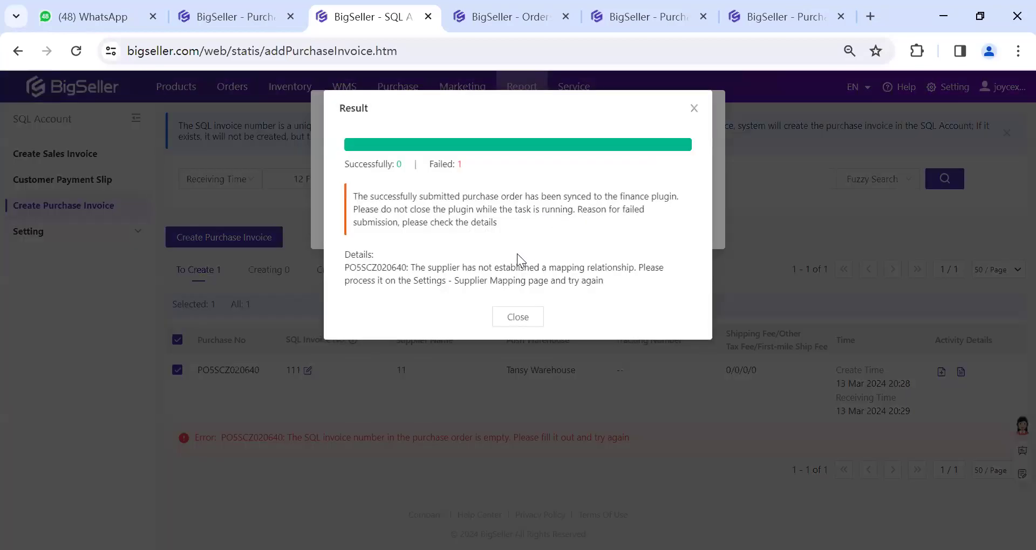
drag(429, 270, 552, 270)
click(501, 271)
click(517, 318)
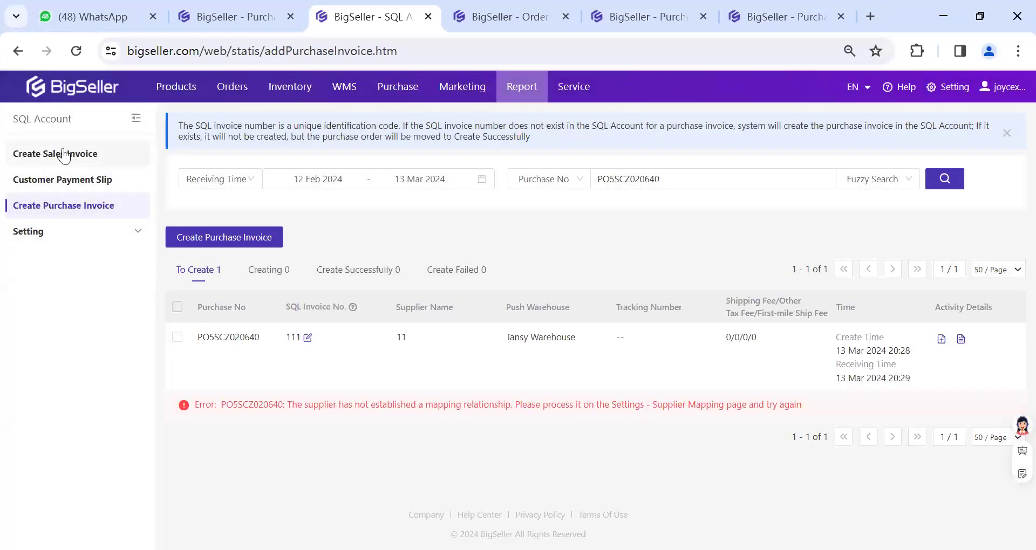
click(70, 232)
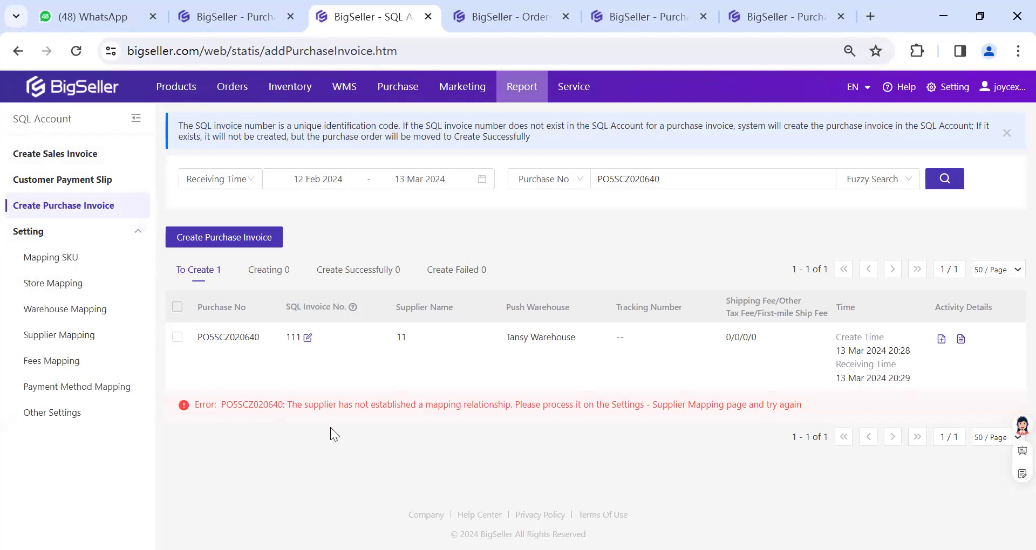
Step: Check the empty Create Successfully list and both items' Purchase Qty on the printed PO
click(364, 271)
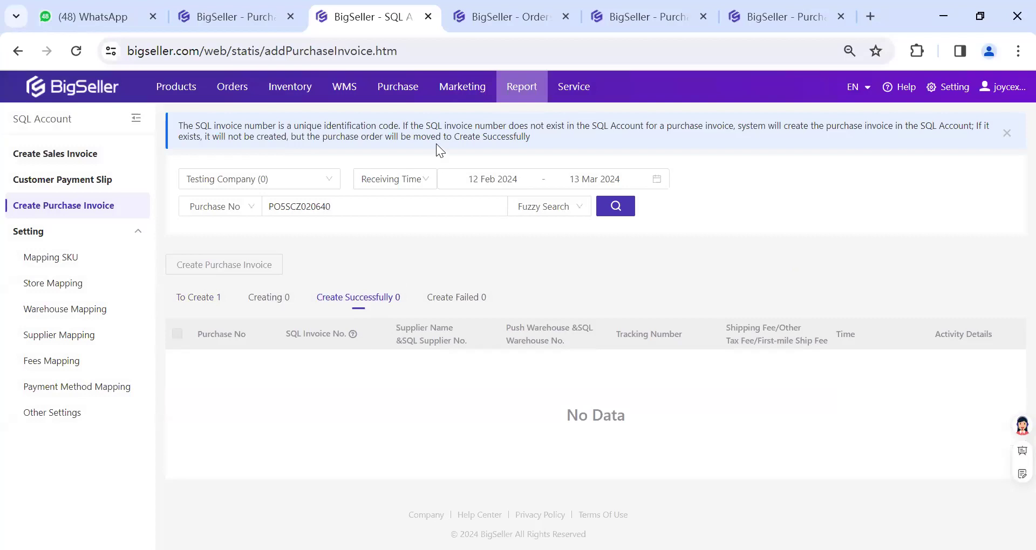
click(498, 21)
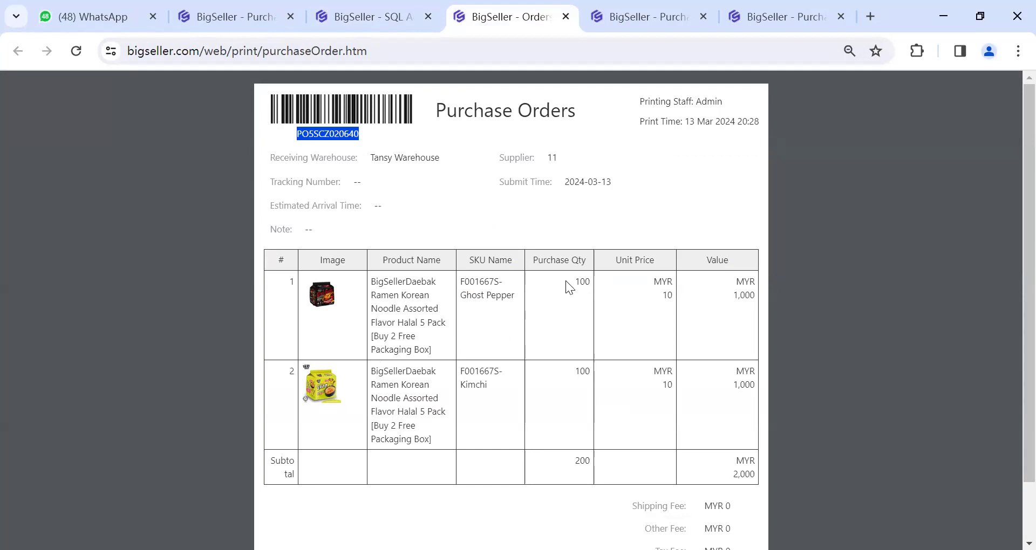
drag(567, 283, 592, 284)
drag(575, 372, 591, 377)
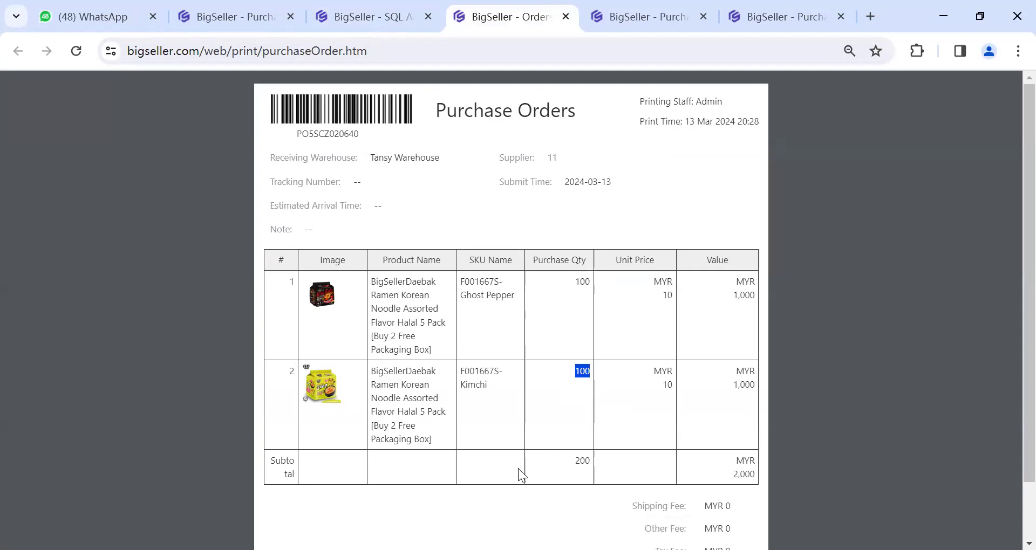
click(348, 25)
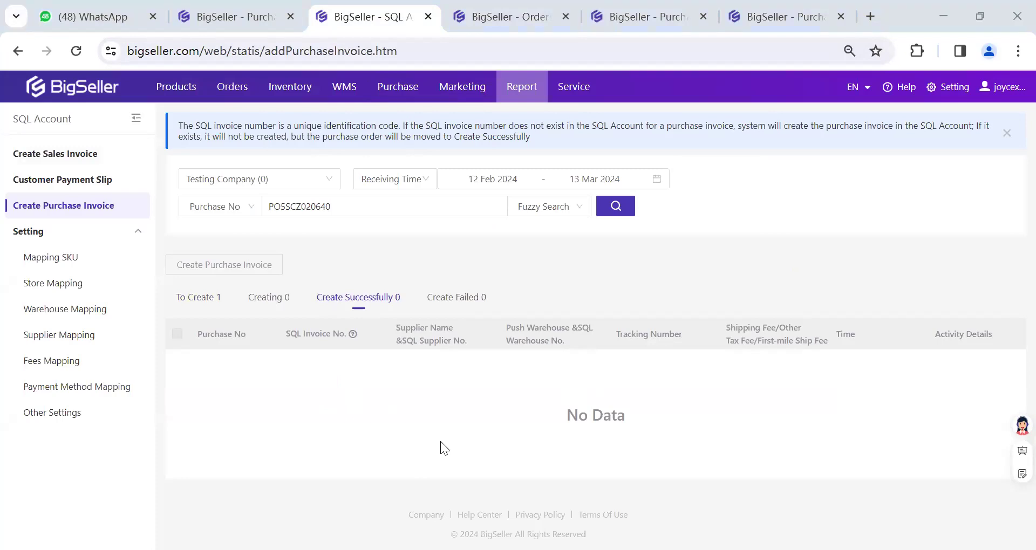
Step: In SQL Account, review the Maintain Stock Item list, close it, and go to Supplier
key(alt+Tab)
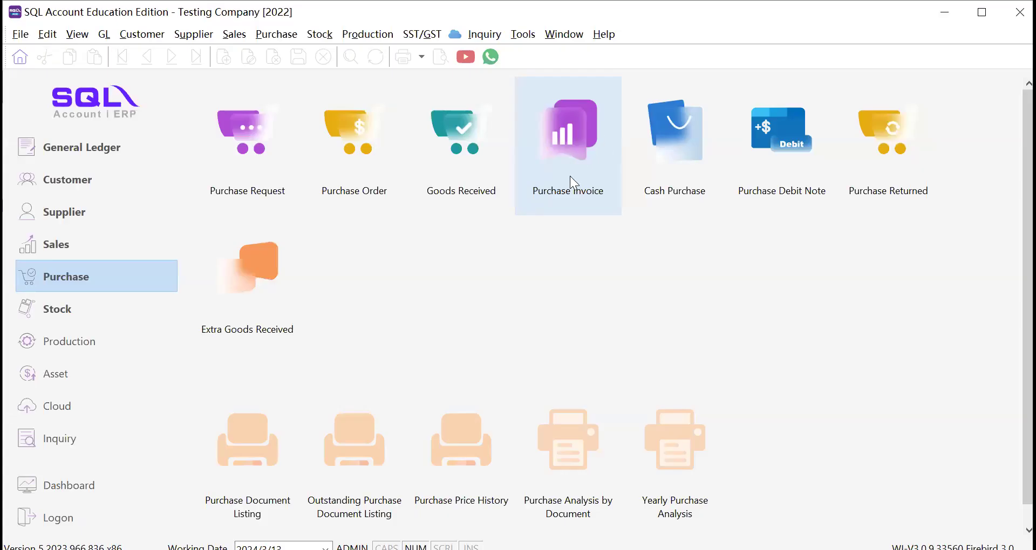
click(104, 316)
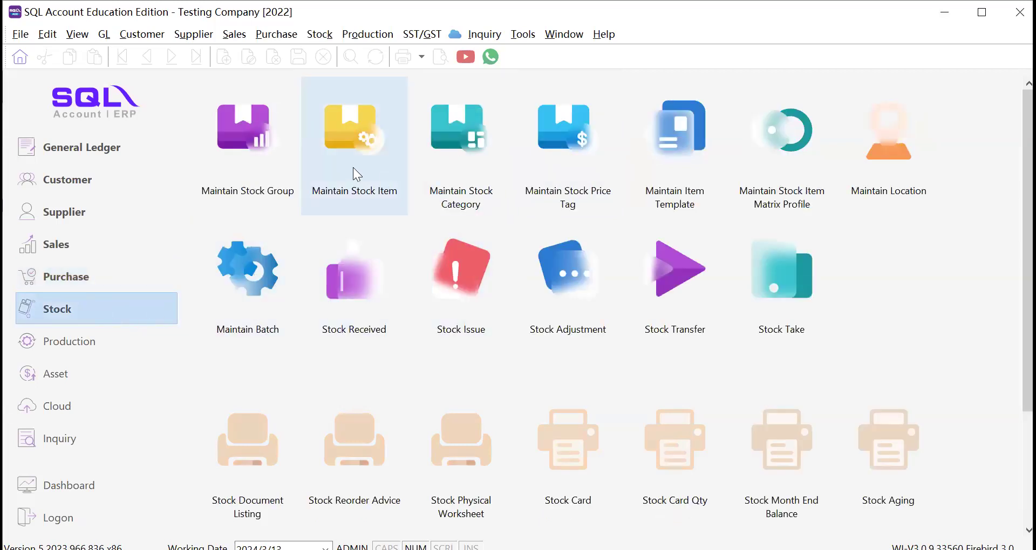
click(353, 168)
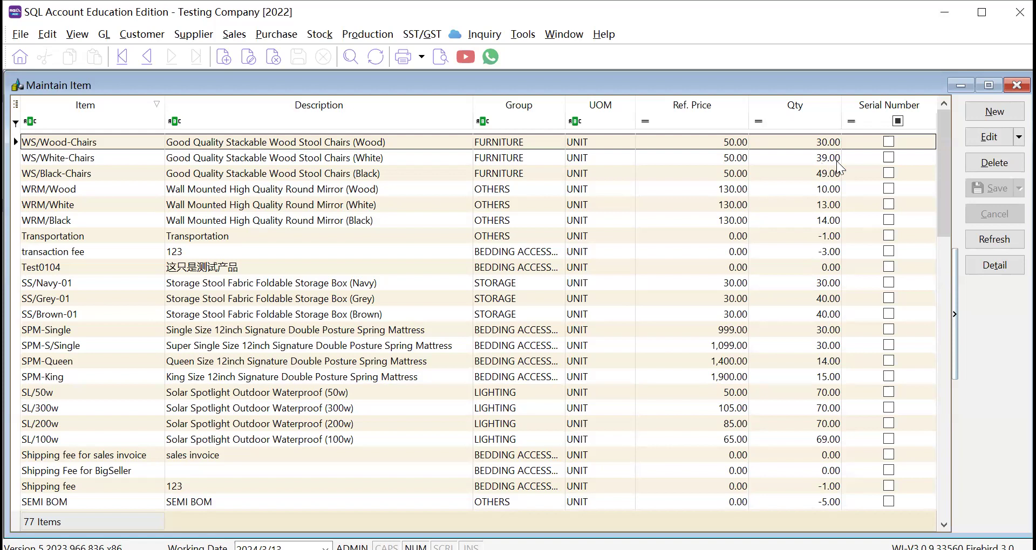
key(alt+minus)
key(n)
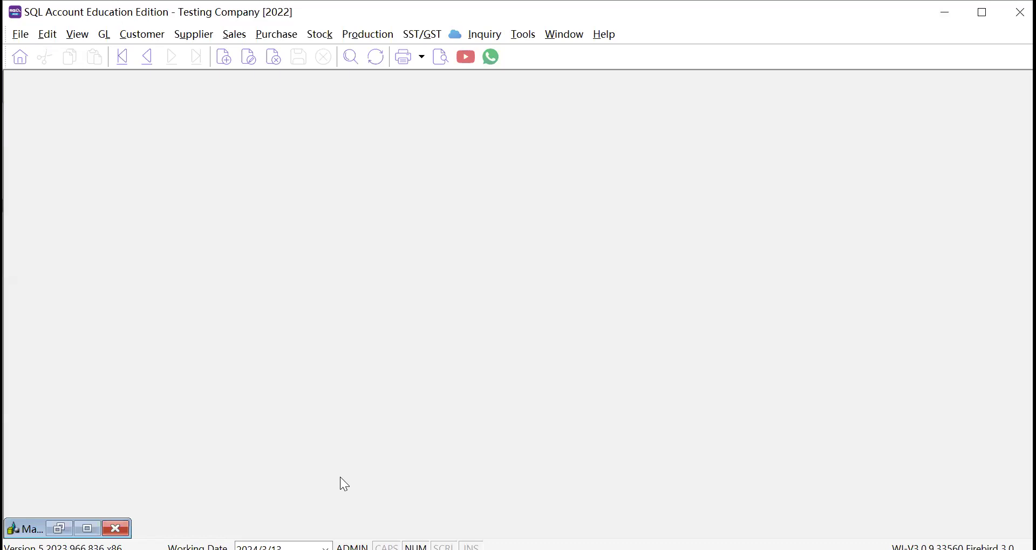
click(87, 529)
click(59, 529)
click(1017, 85)
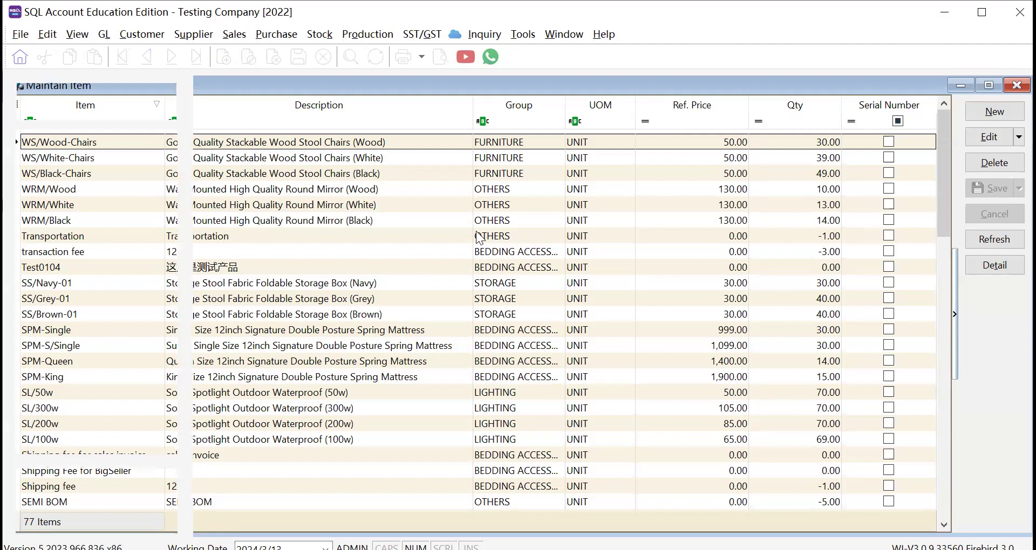
click(55, 222)
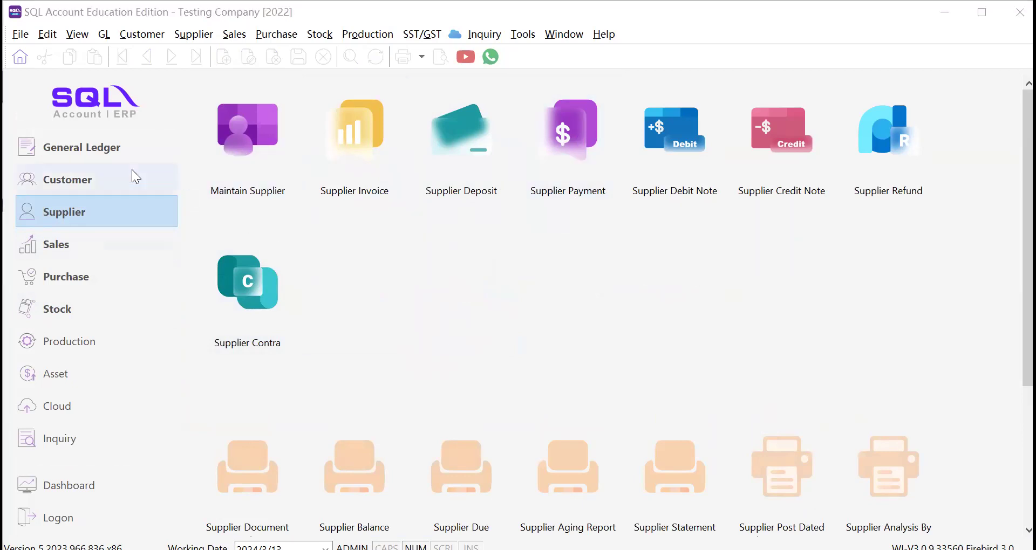
Step: Open and close the empty Trial Balance, then try the Supplier Balance and Supplier Due tiles
click(99, 158)
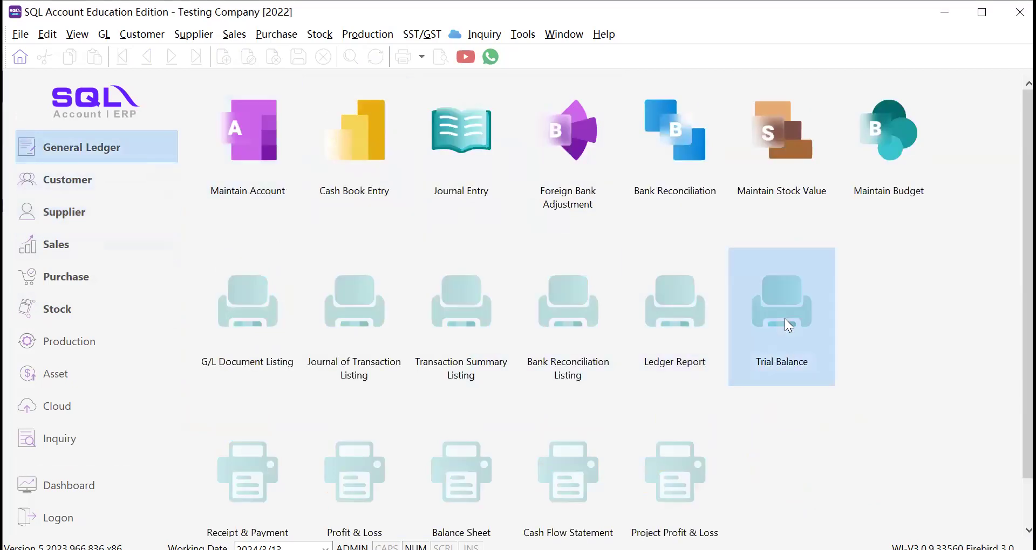
click(787, 322)
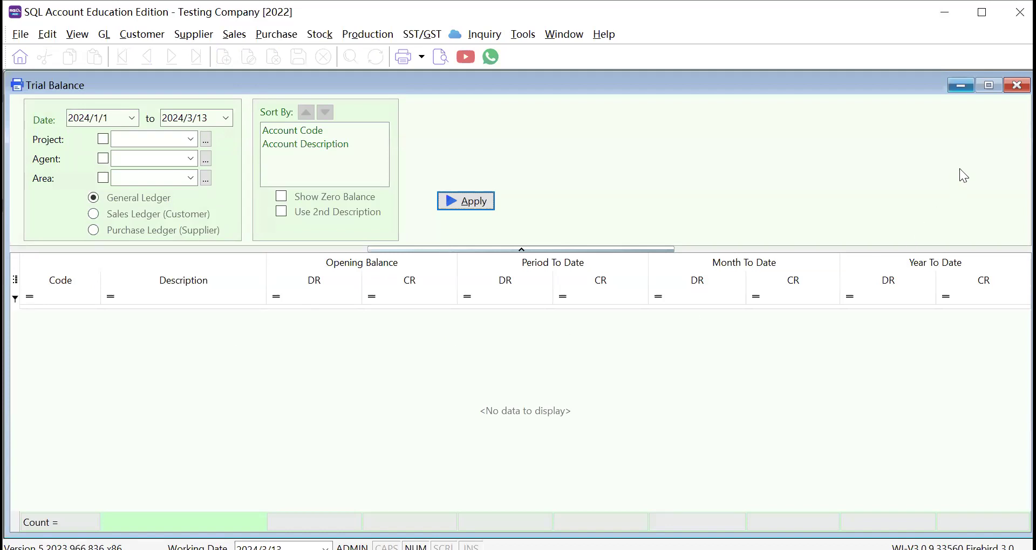
key(Escape)
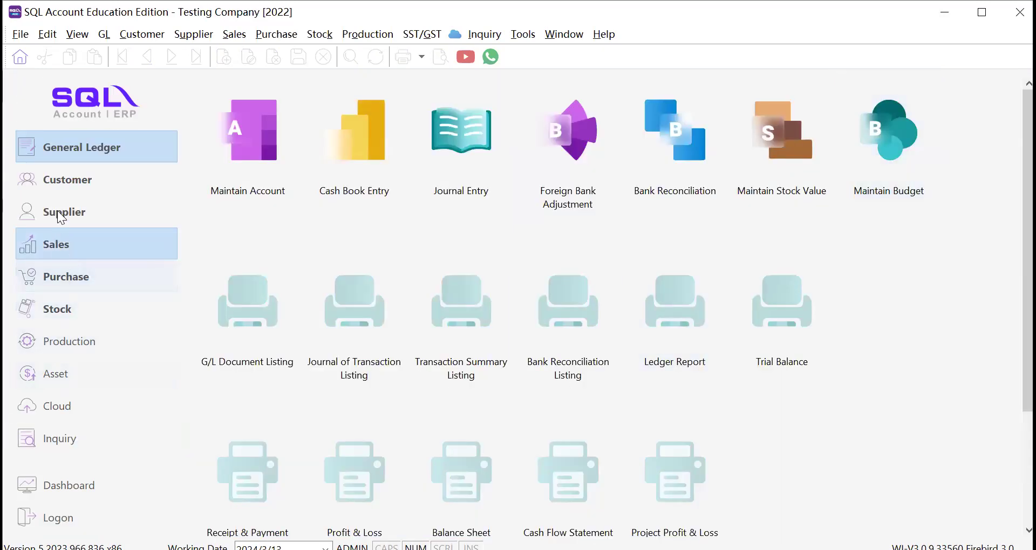
click(57, 212)
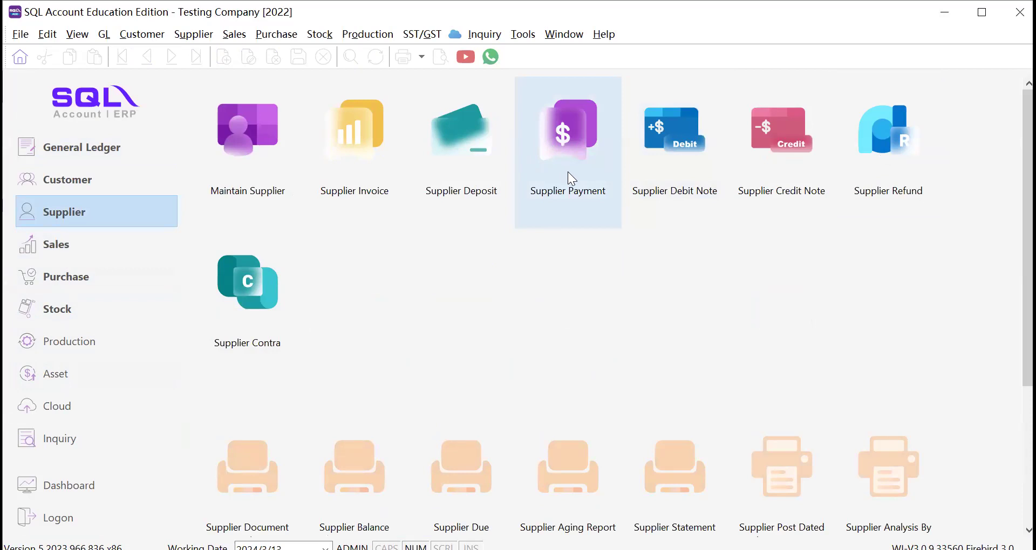
click(371, 484)
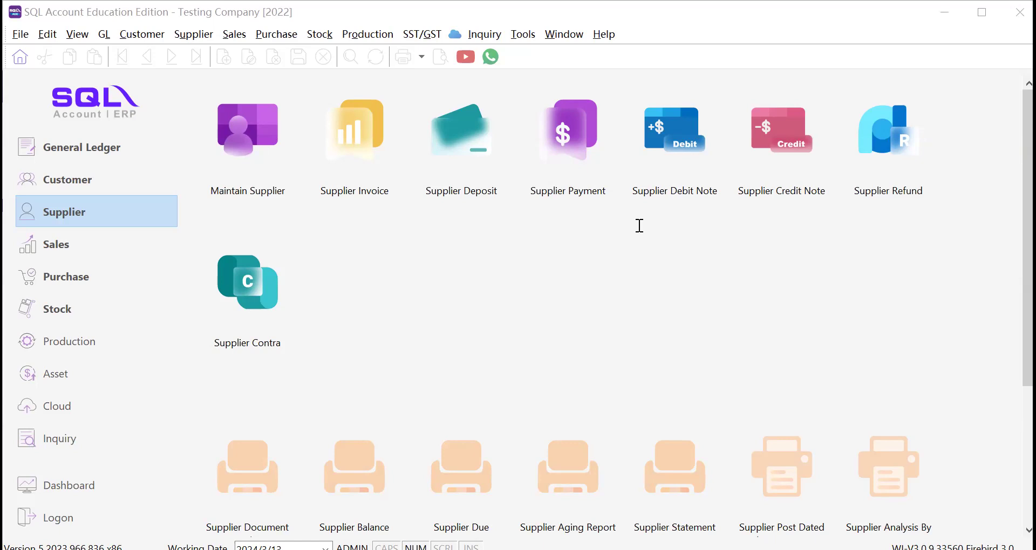
click(443, 484)
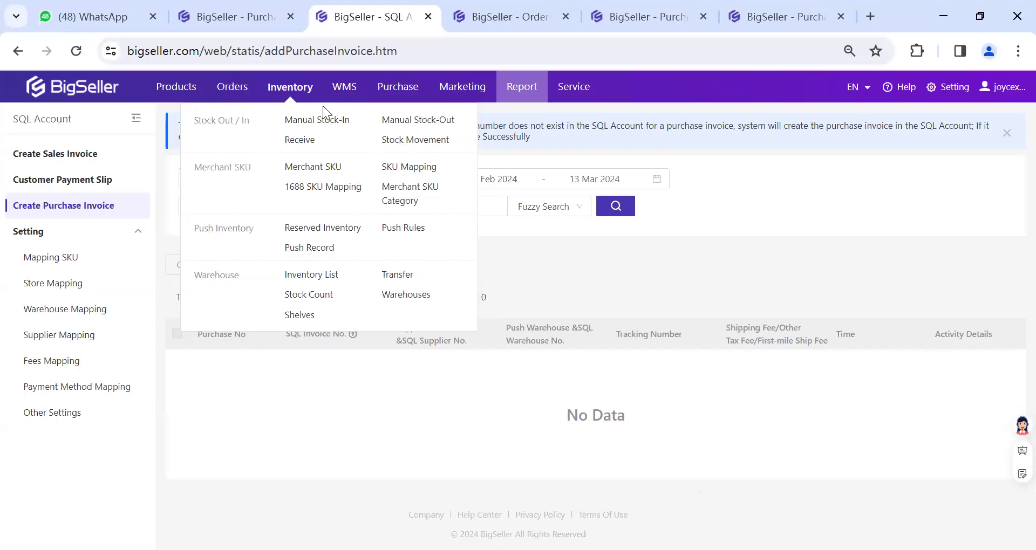
Step: Generate By Warehouse count task SC5SCZ020642 for ขายส่ง (8 SKUs) and start counting
click(319, 302)
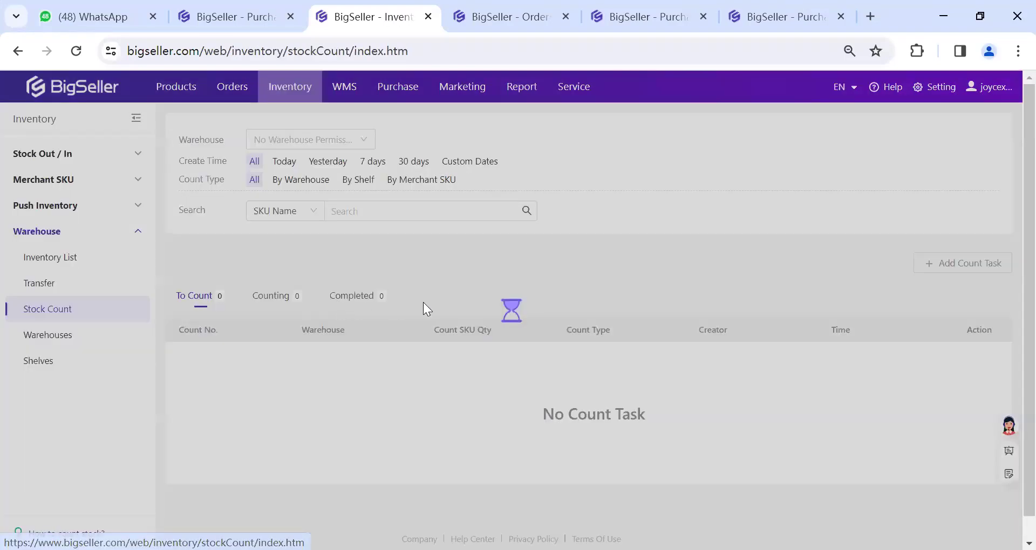
click(929, 266)
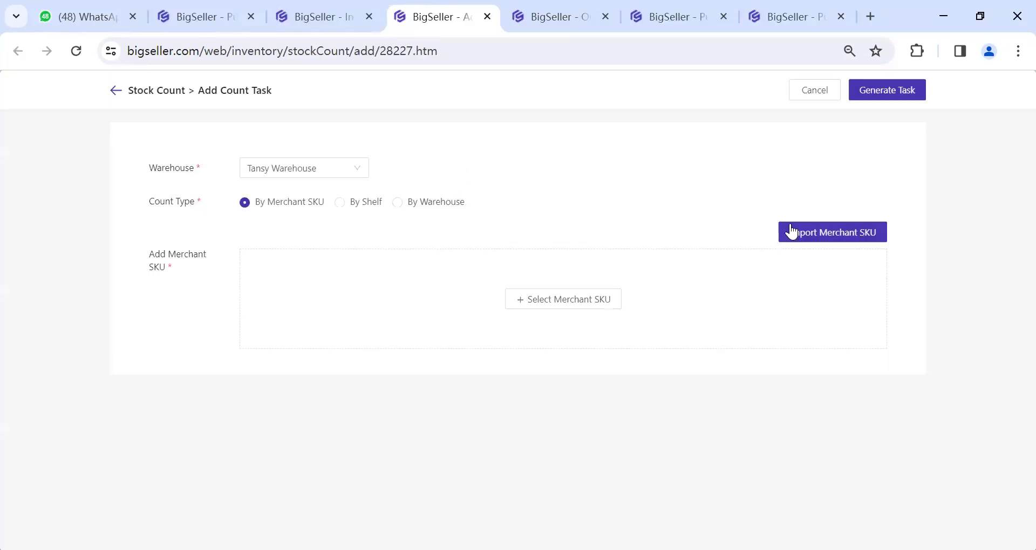
click(419, 215)
drag(379, 275, 525, 296)
click(525, 297)
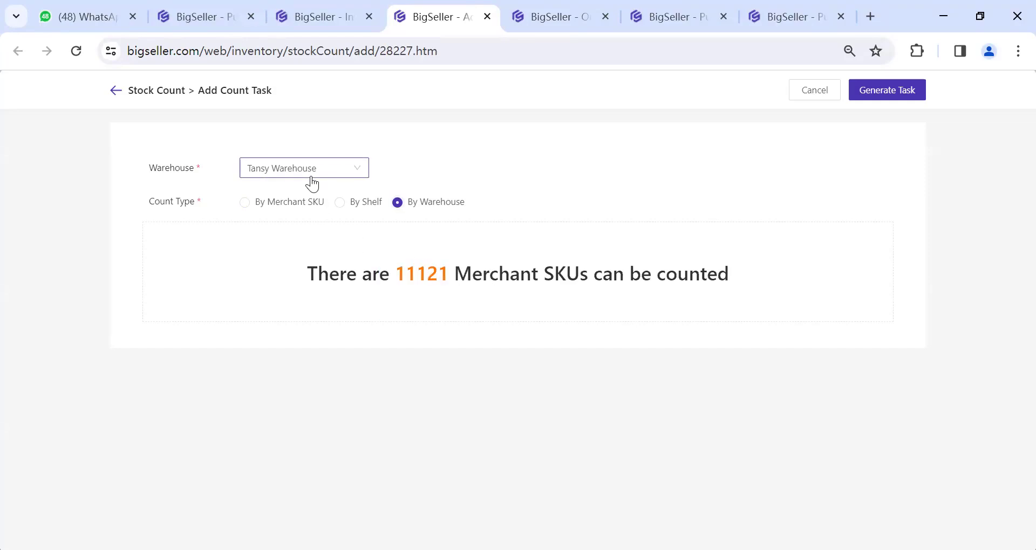
click(312, 173)
click(265, 276)
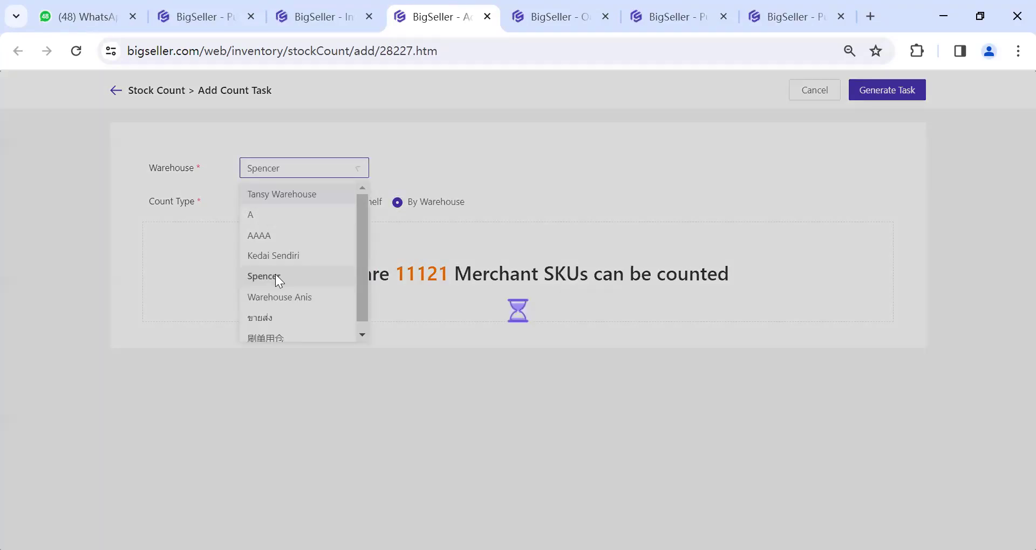
click(315, 176)
click(265, 318)
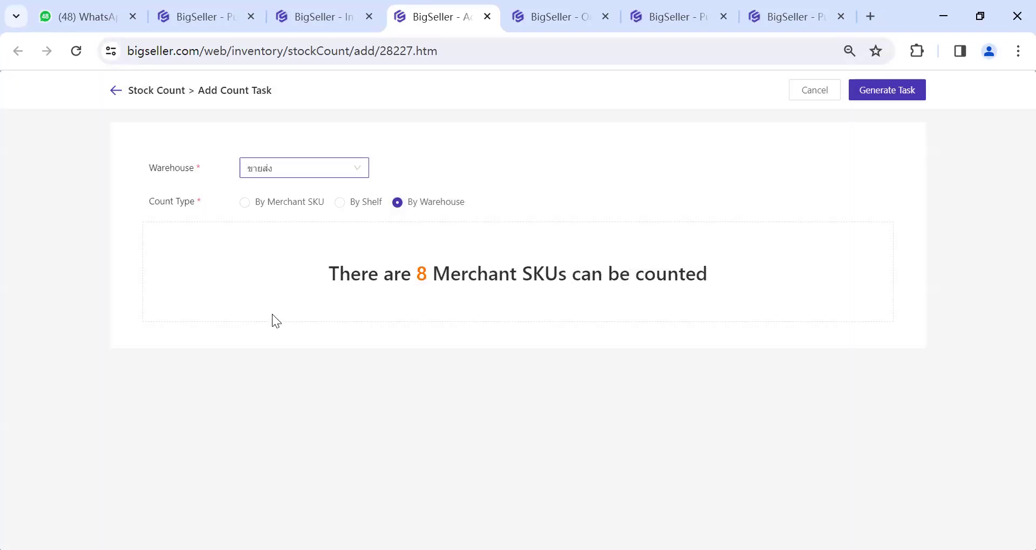
click(852, 98)
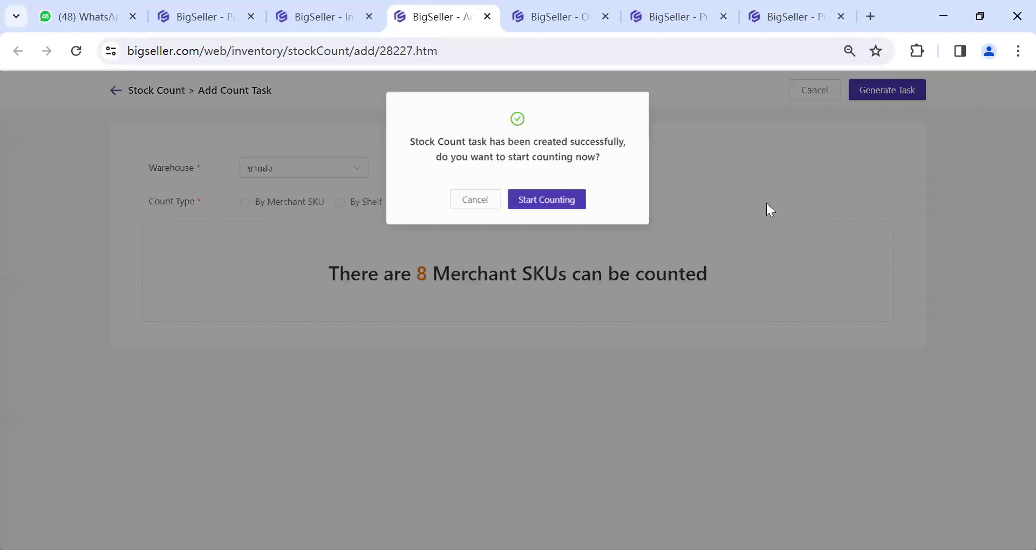
click(531, 202)
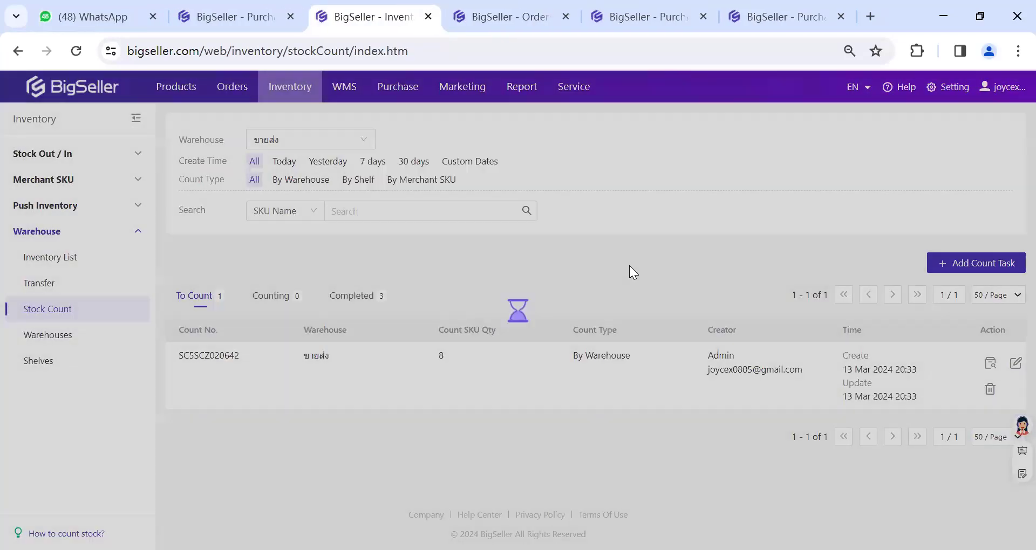
Step: Review the printable count list for SC5SCZ020642
scroll(479, 340, down, 7)
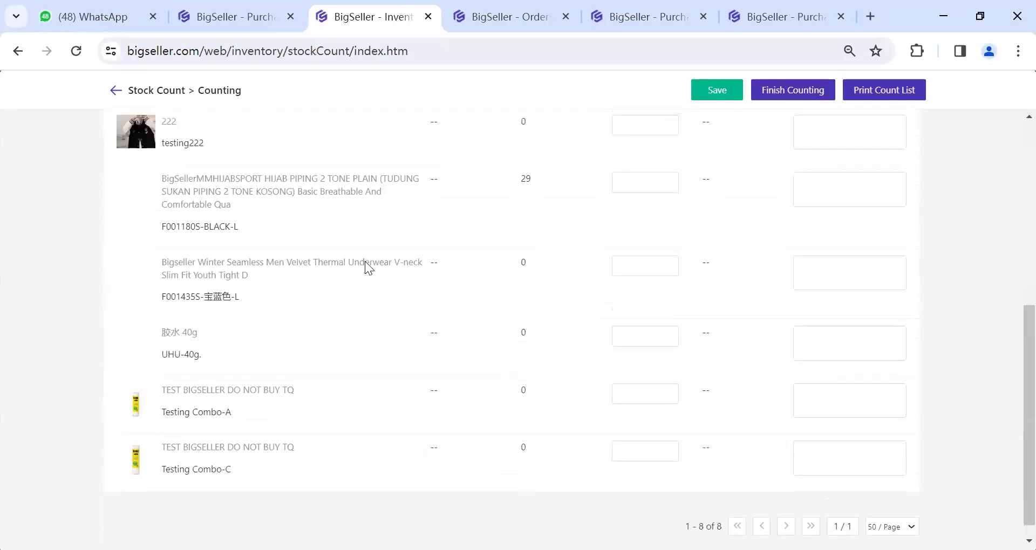
scroll(475, 286, up, 7)
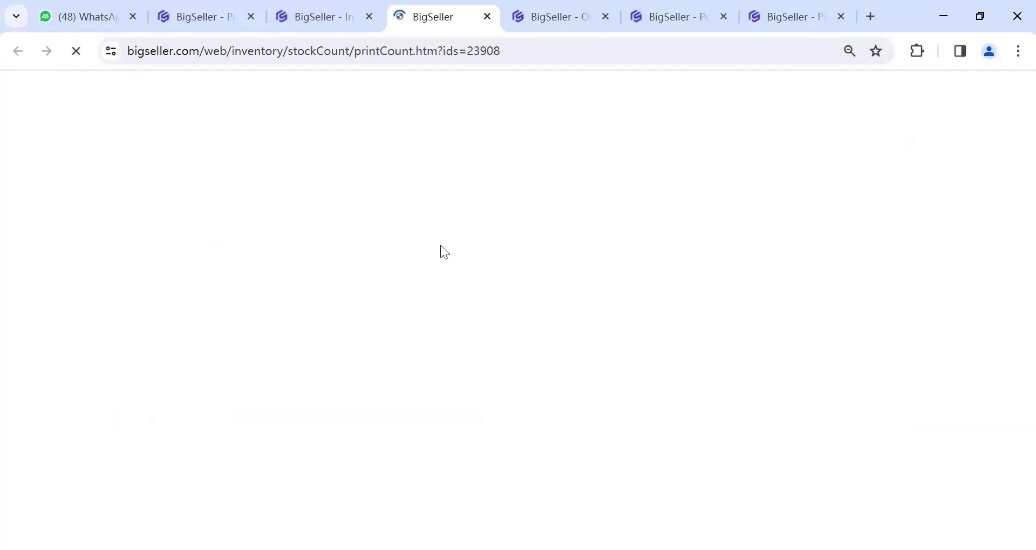
scroll(455, 276, down, 6)
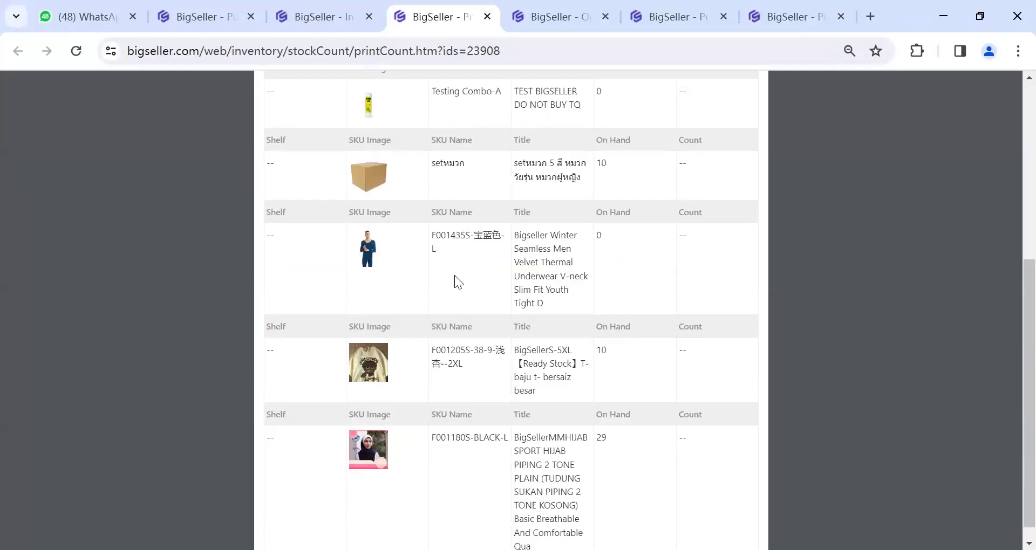
scroll(459, 308, up, 6)
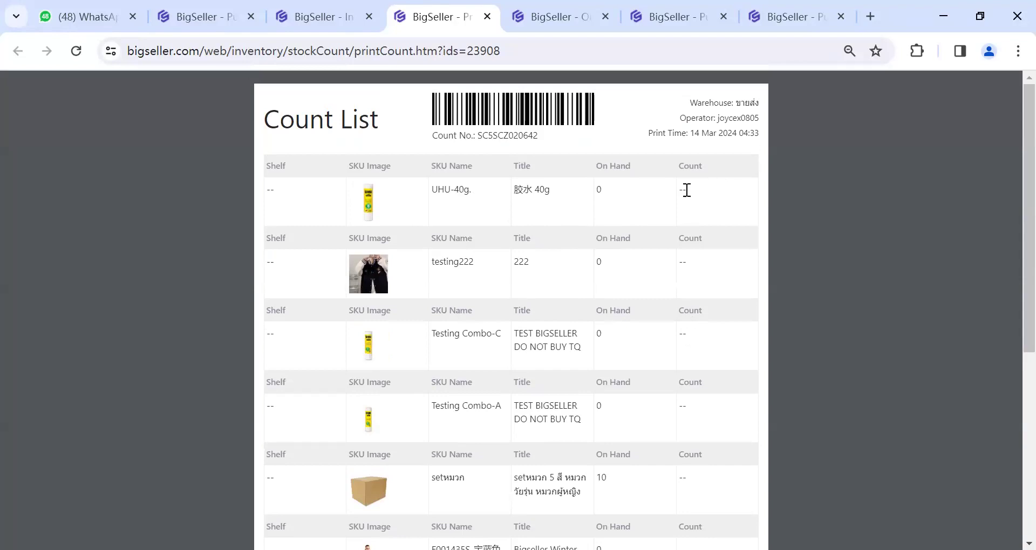
Step: Enter a count of 1 for the first two SKUs, each showing Inventory Loss -9
click(308, 26)
text(1)
click(631, 430)
text(1)
mouse_move(845, 316)
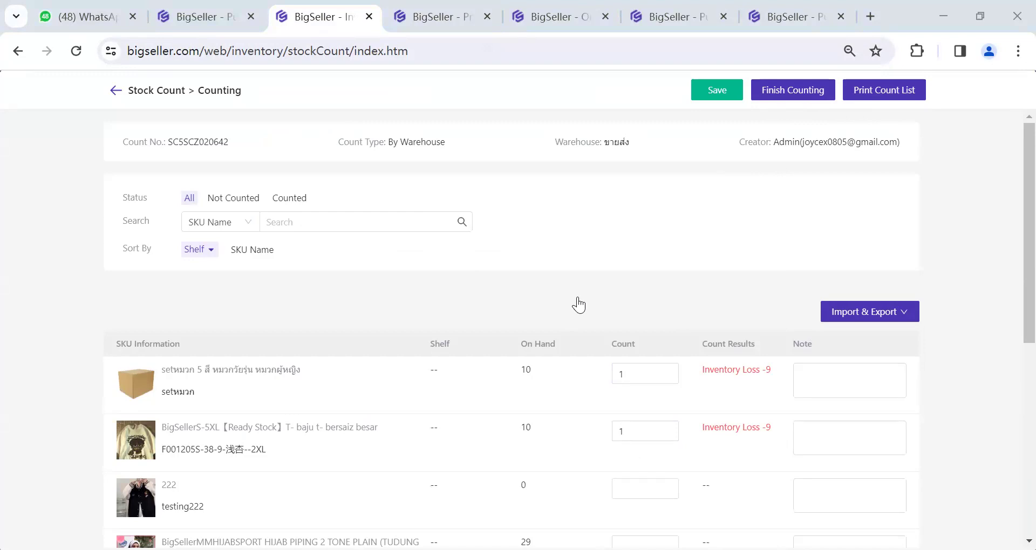
click(212, 27)
mouse_move(309, 100)
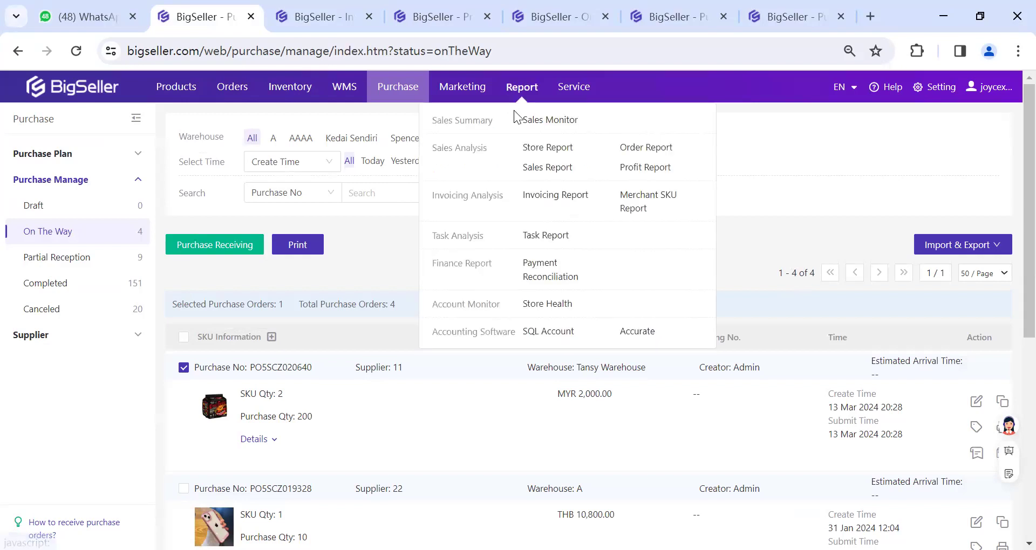
Step: Check the SQL Account Create Sales Invoice To Create list for Testing Company, which is empty
click(520, 95)
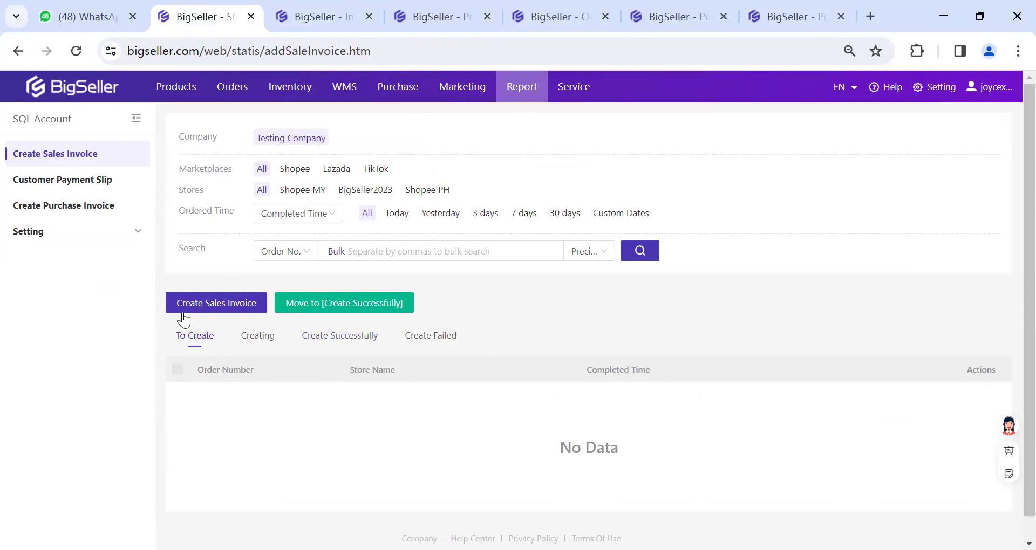
click(353, 338)
click(79, 233)
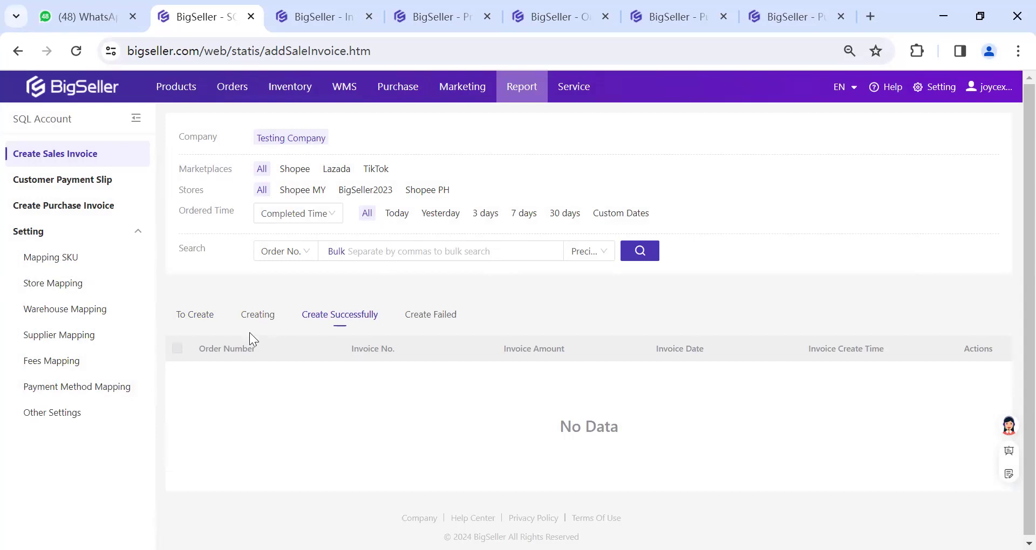
click(199, 317)
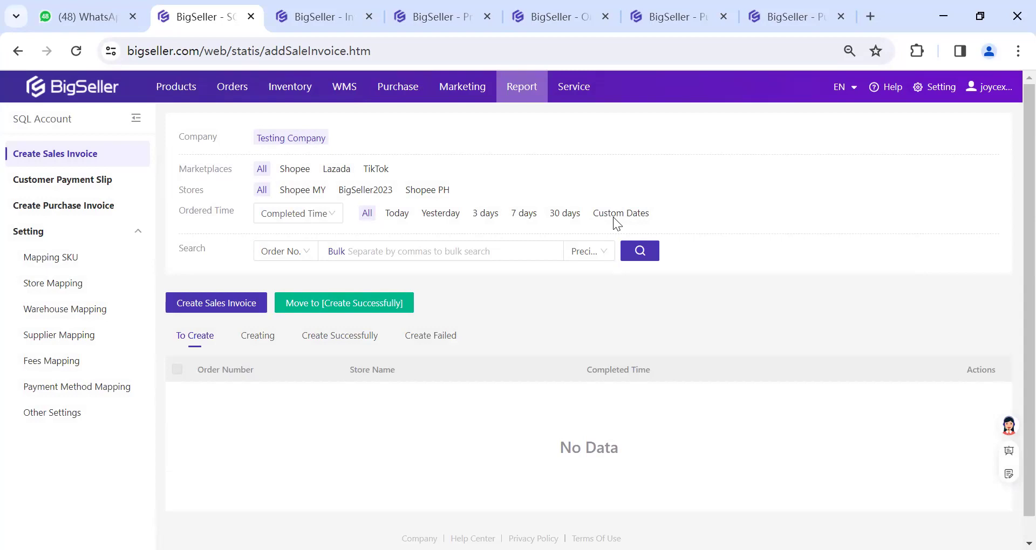
mouse_move(381, 99)
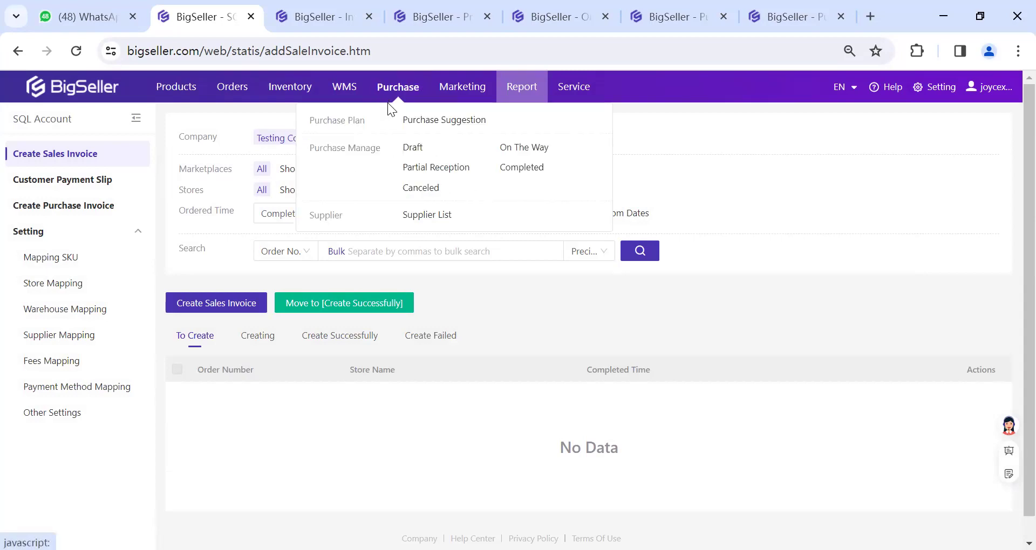
Step: Print-preview all three On The Way purchase orders, including the THB 10,800 order, then return to the list
click(522, 148)
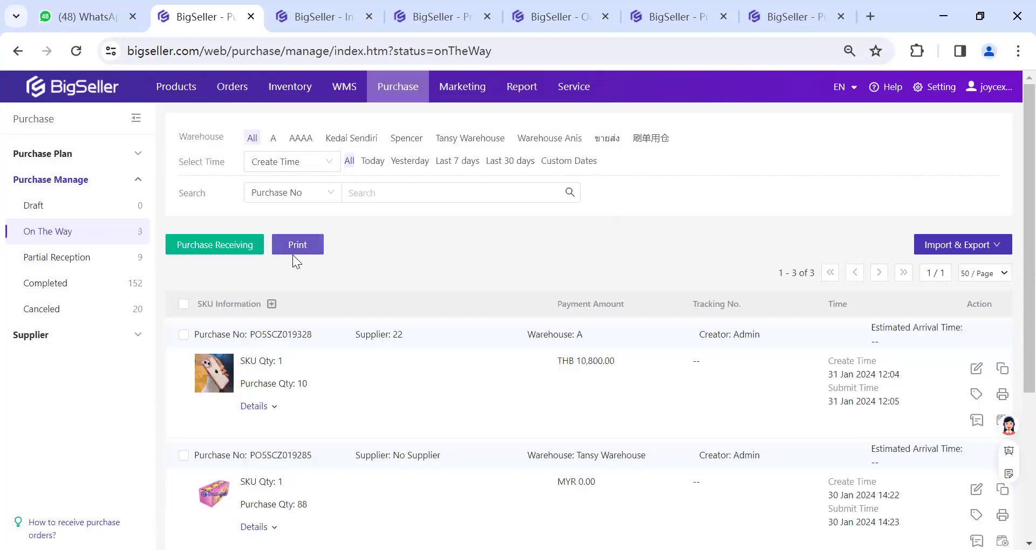
click(184, 305)
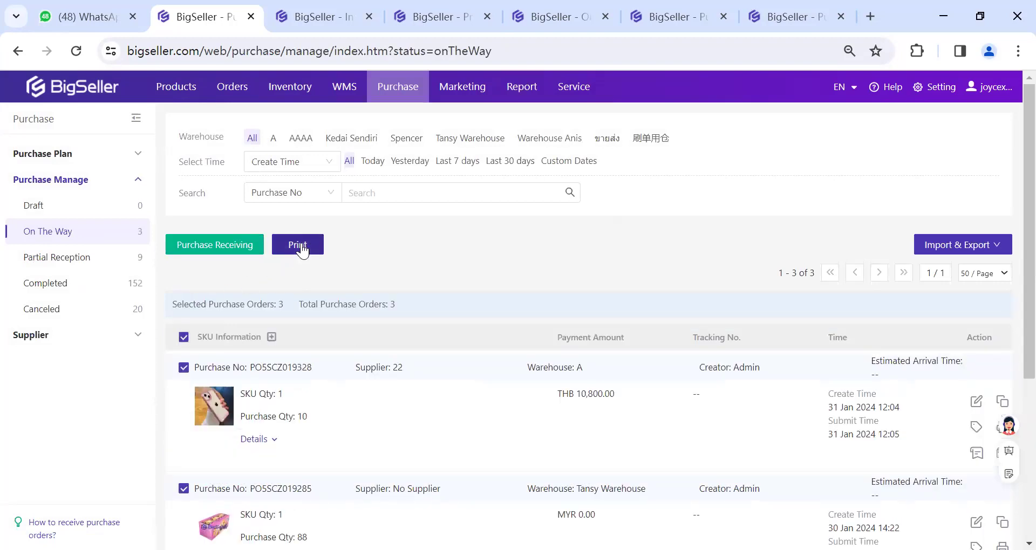
click(298, 245)
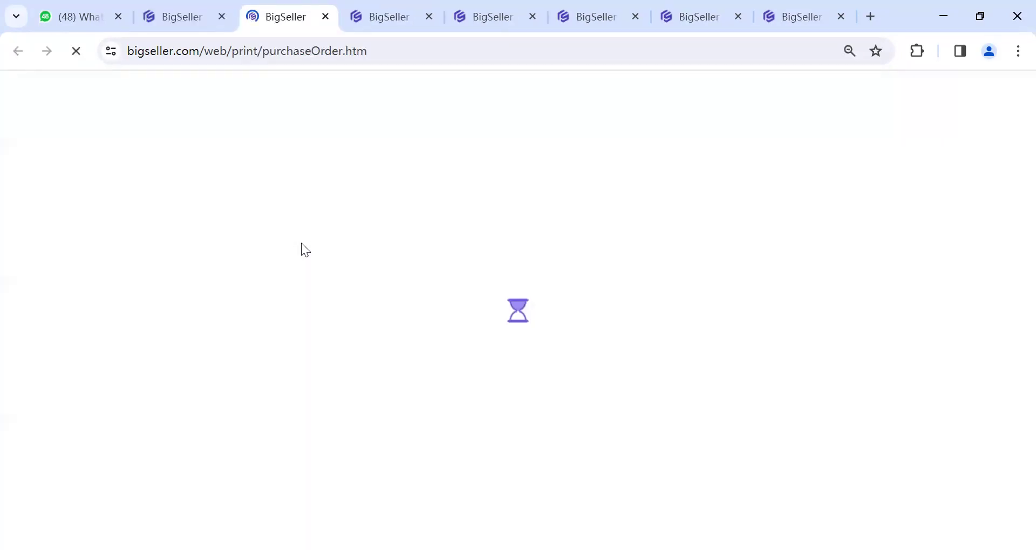
scroll(301, 242, down, 15)
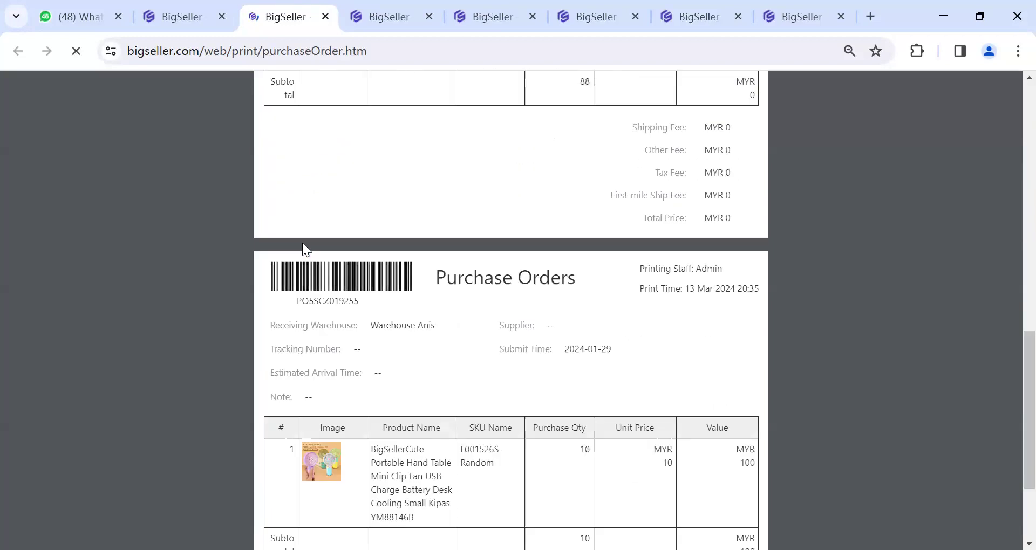
scroll(302, 243, up, 10)
scroll(304, 243, up, 5)
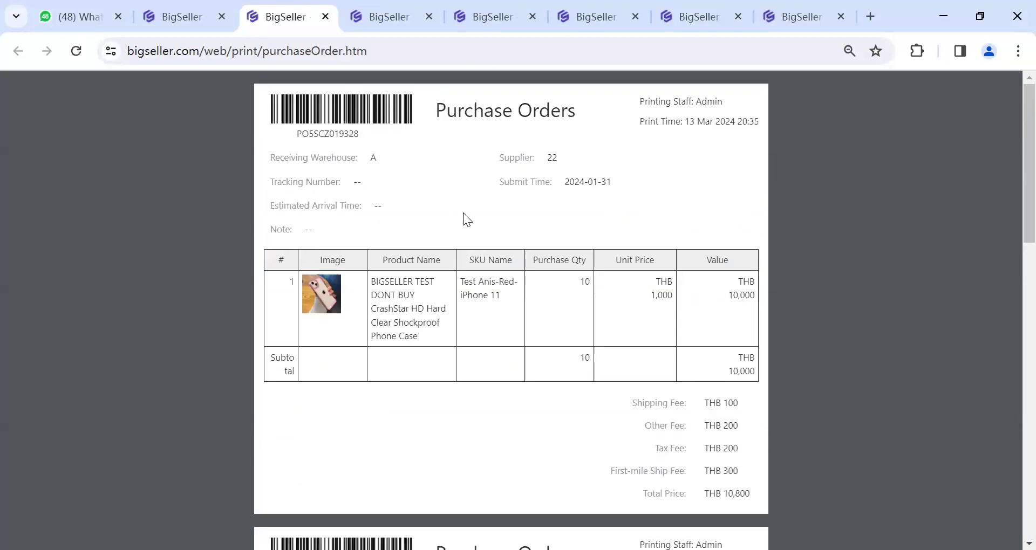
scroll(463, 213, down, 18)
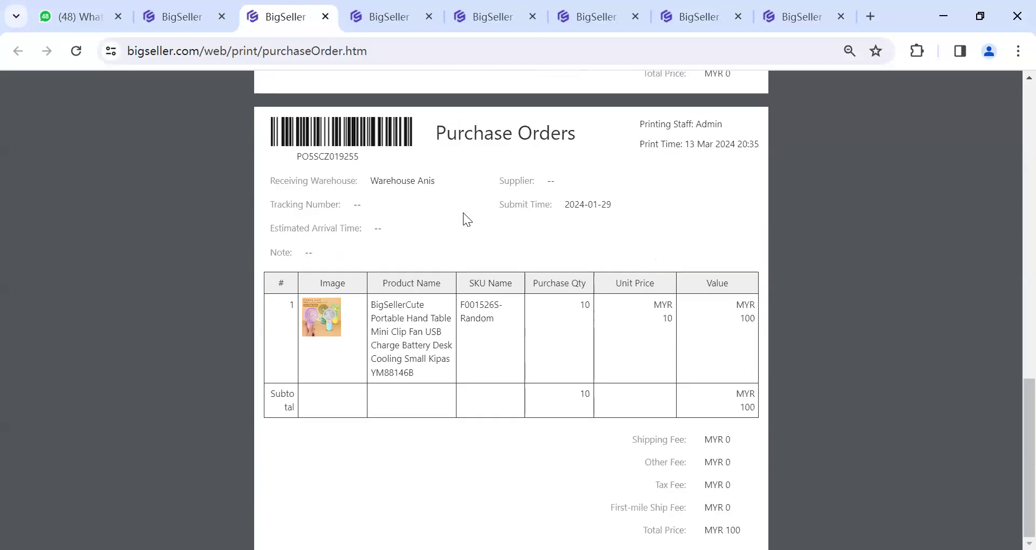
scroll(463, 212, up, 18)
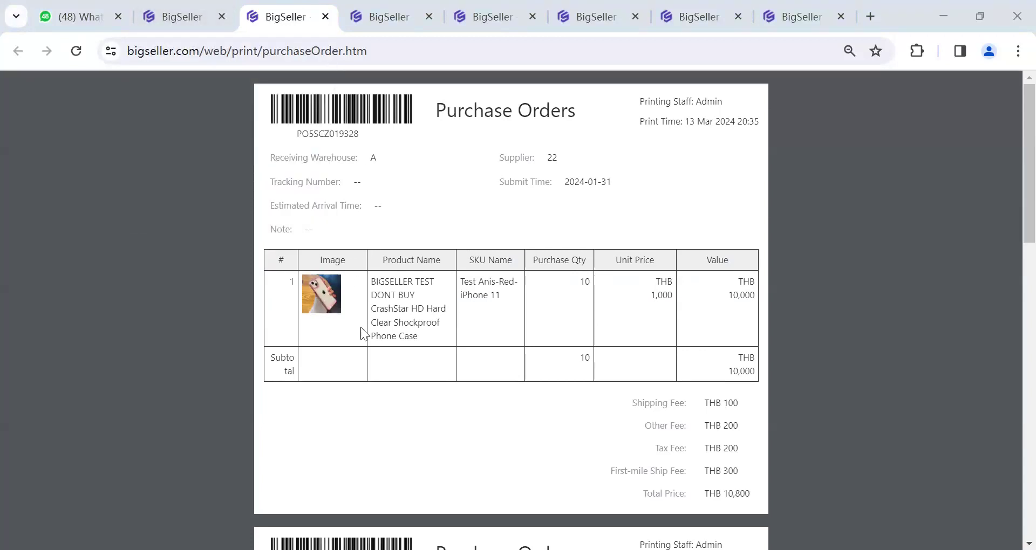
click(200, 23)
mouse_move(966, 253)
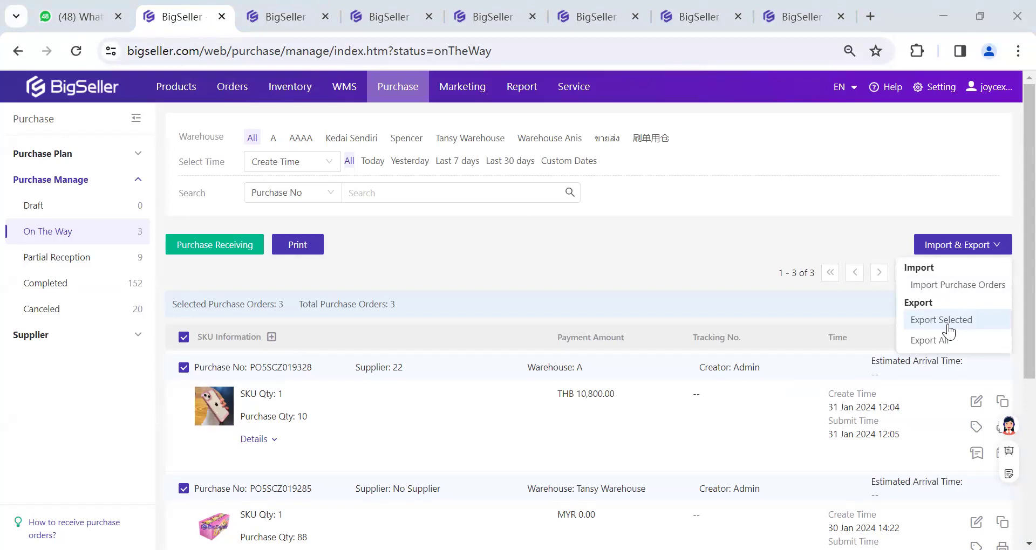
Step: Export Selected on the three on-the-way purchase orders and download the xlsx into WPS Office
click(948, 324)
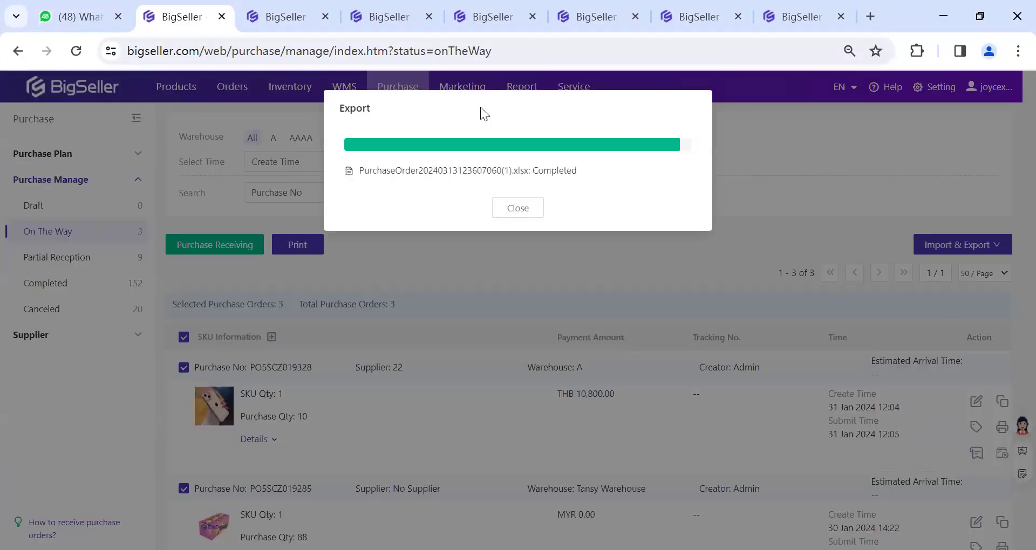
click(604, 173)
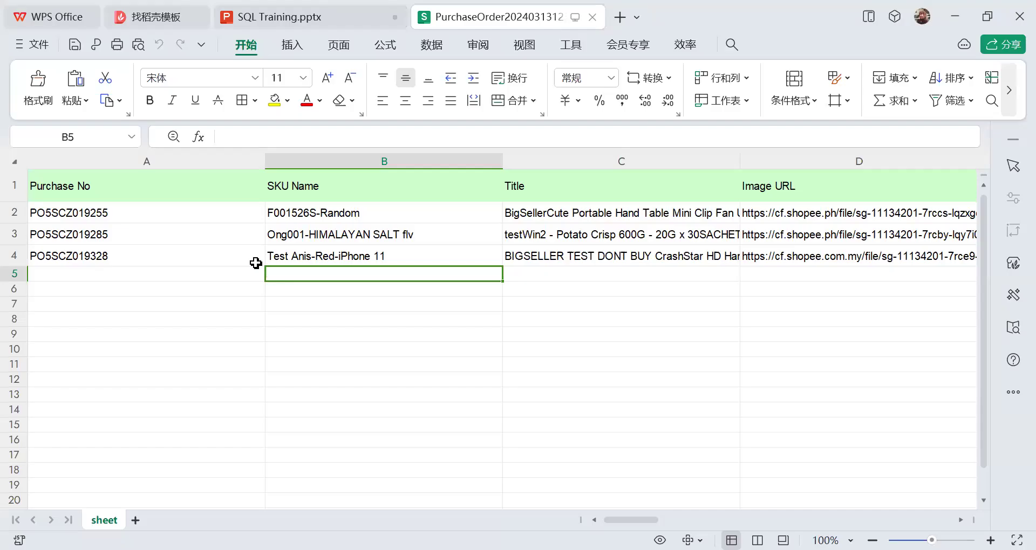
Step: Review purchase numbers A2:A4, SKU names B2:B4 and the C2 product title, then return to BigSeller
click(98, 213)
drag(99, 213, 146, 259)
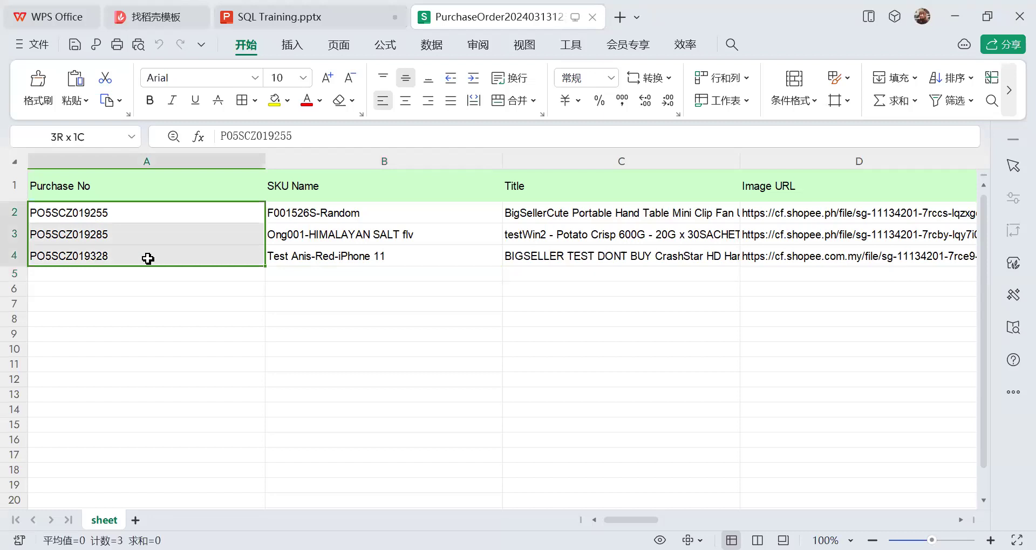
click(326, 212)
key(shift+Down)
key(shift+Down)
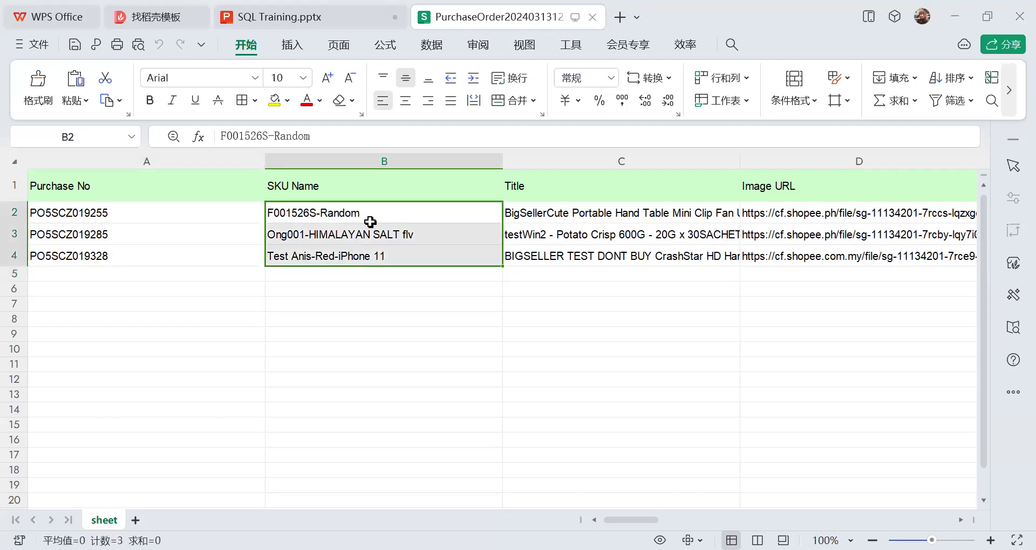
click(537, 215)
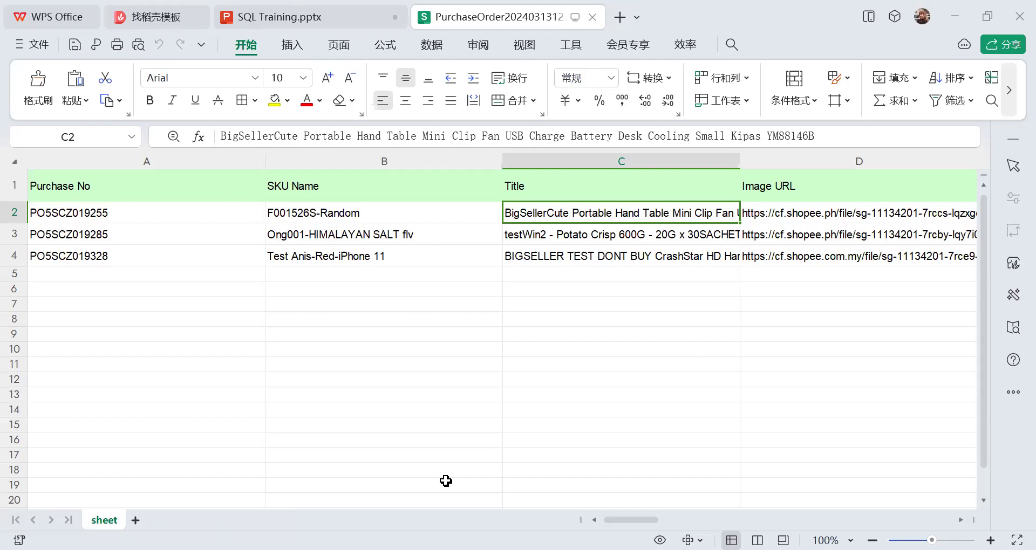
key(alt+Tab)
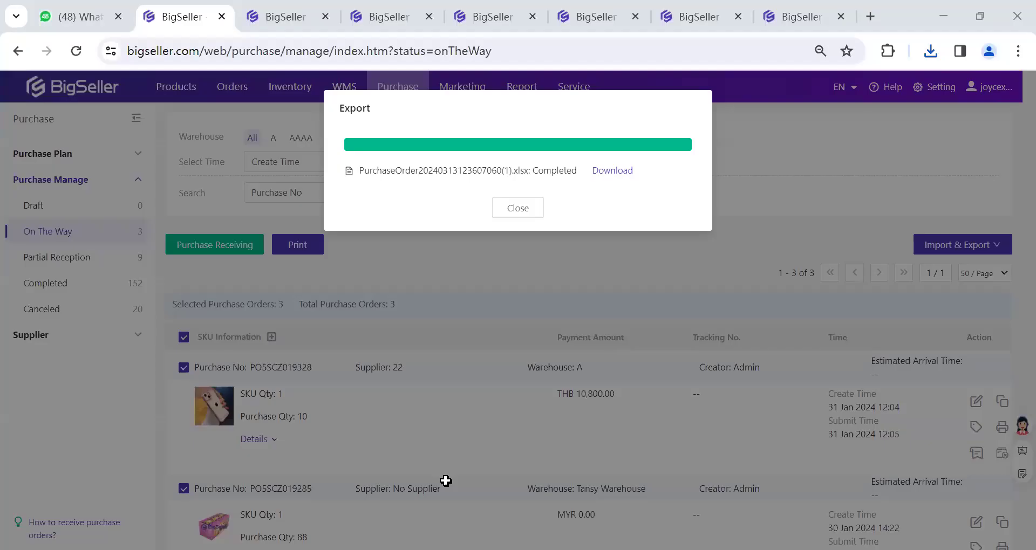
Step: Close the completed purchase order Export dialog
click(516, 208)
mouse_move(982, 247)
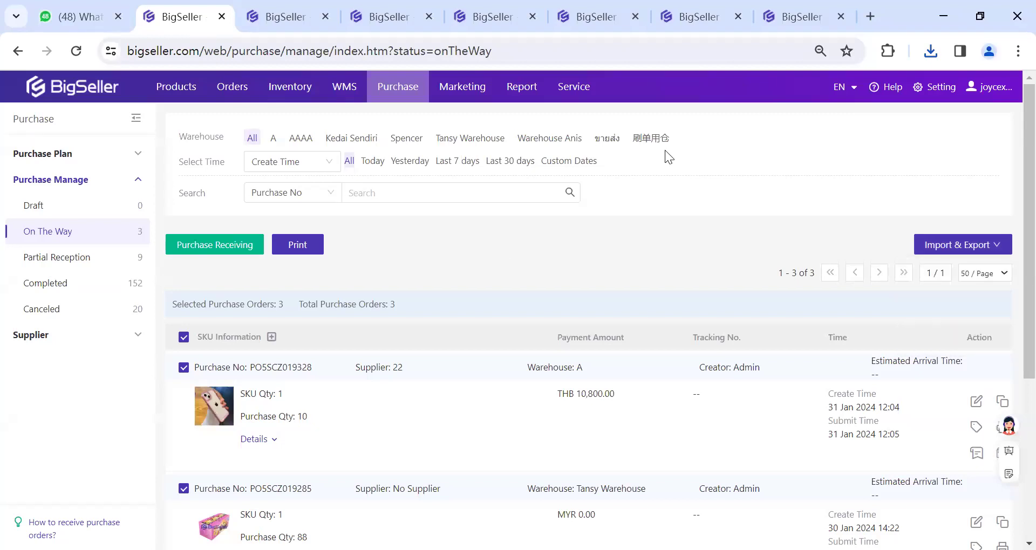
scroll(248, 354, down, 6)
scroll(253, 369, up, 6)
Step: View SQL Account Create Purchase Invoice, showing PO5SCZ020640's supplier-mapping error, then switch to SQL Account
mouse_move(522, 86)
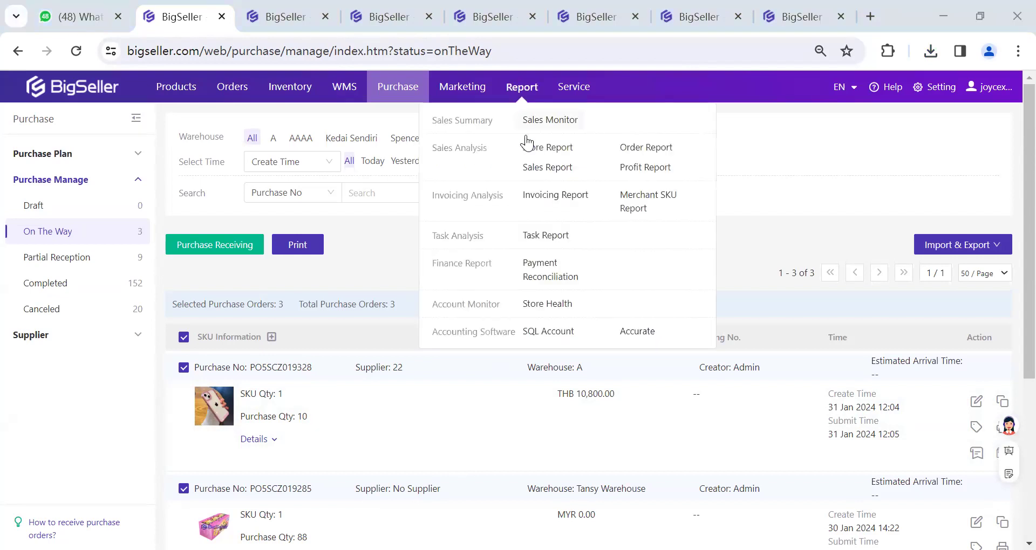
click(534, 326)
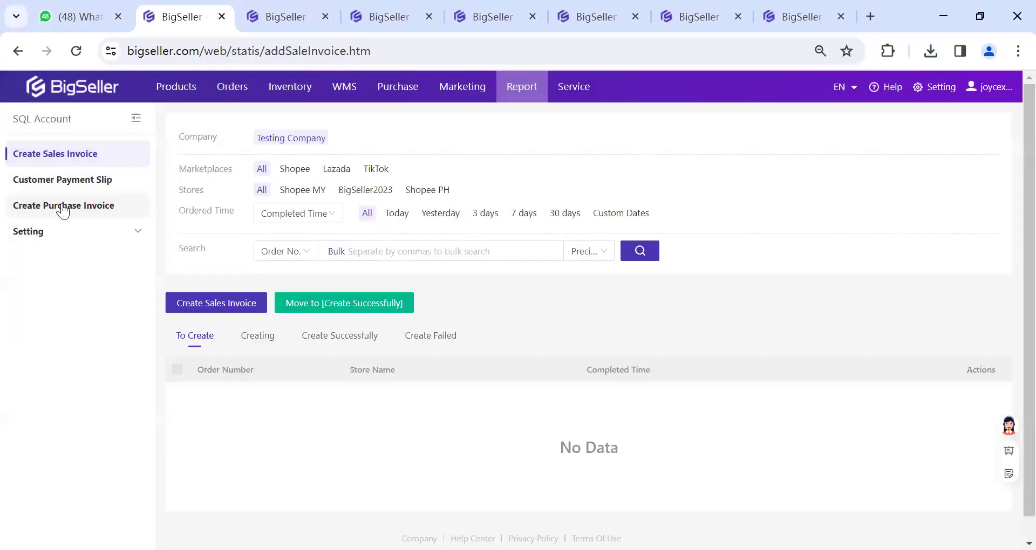
click(63, 207)
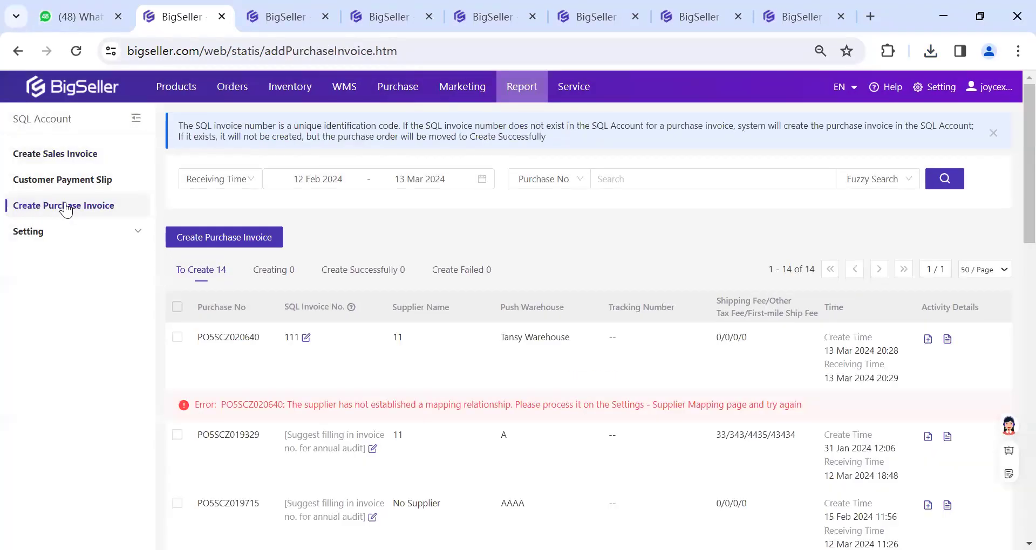
mouse_move(405, 98)
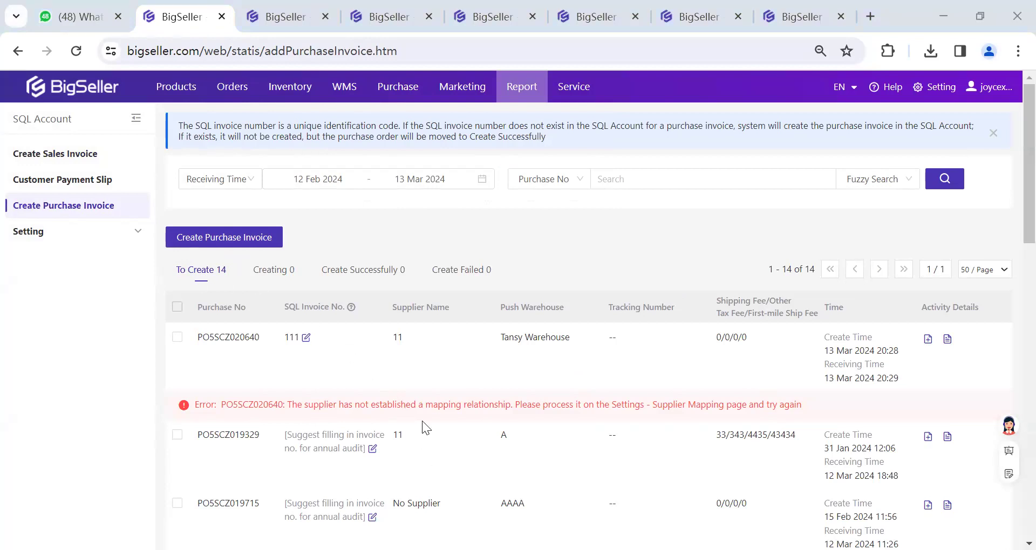
key(alt+Tab)
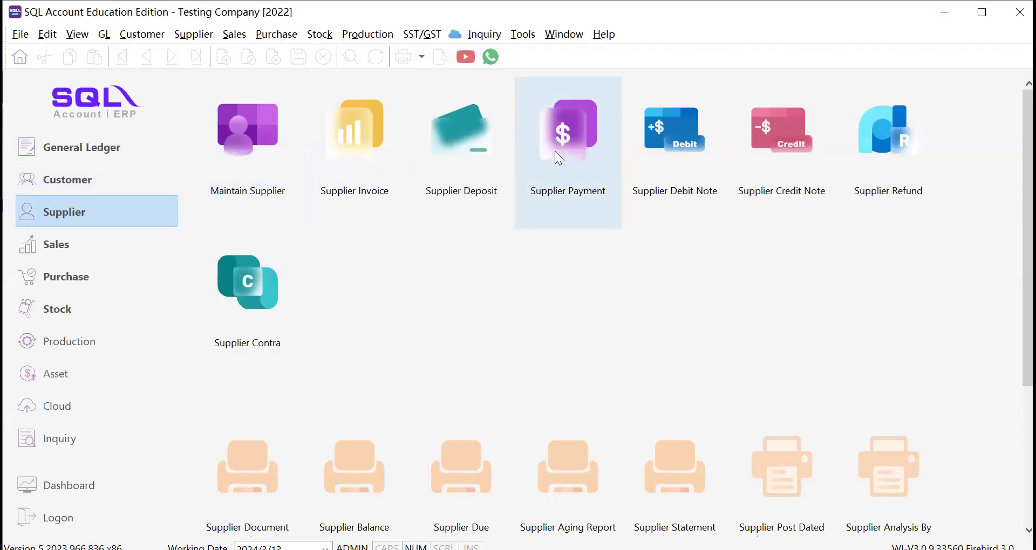
click(56, 154)
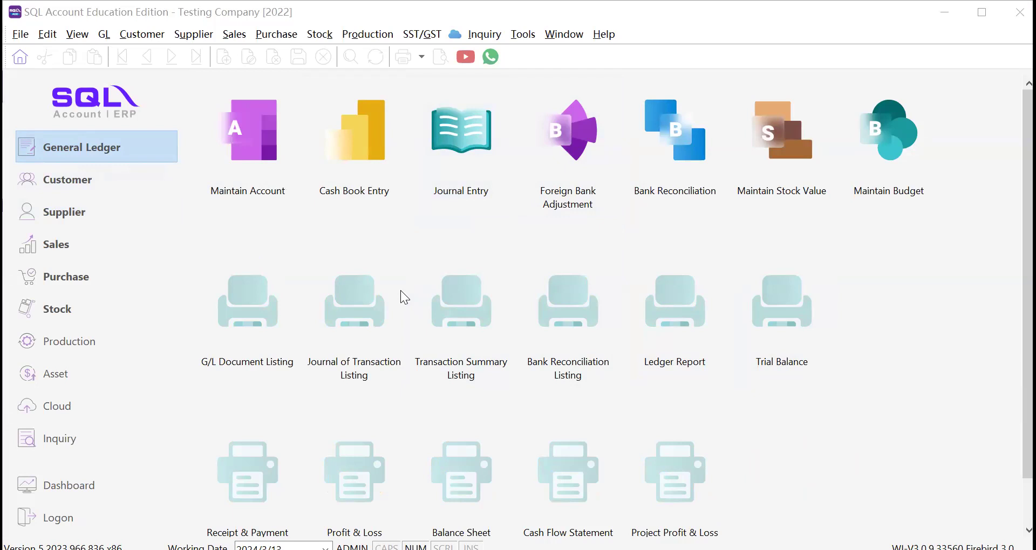
click(61, 227)
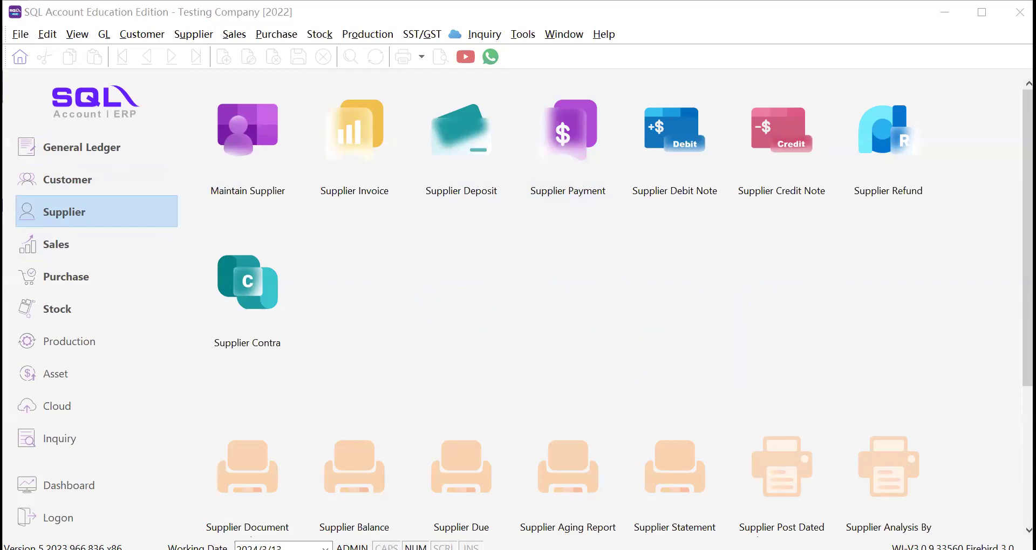
key(Caps_Lock)
key(Caps_Lock)
key(Caps_Lock)
key(Caps_Lock)
key(Caps_Lock)
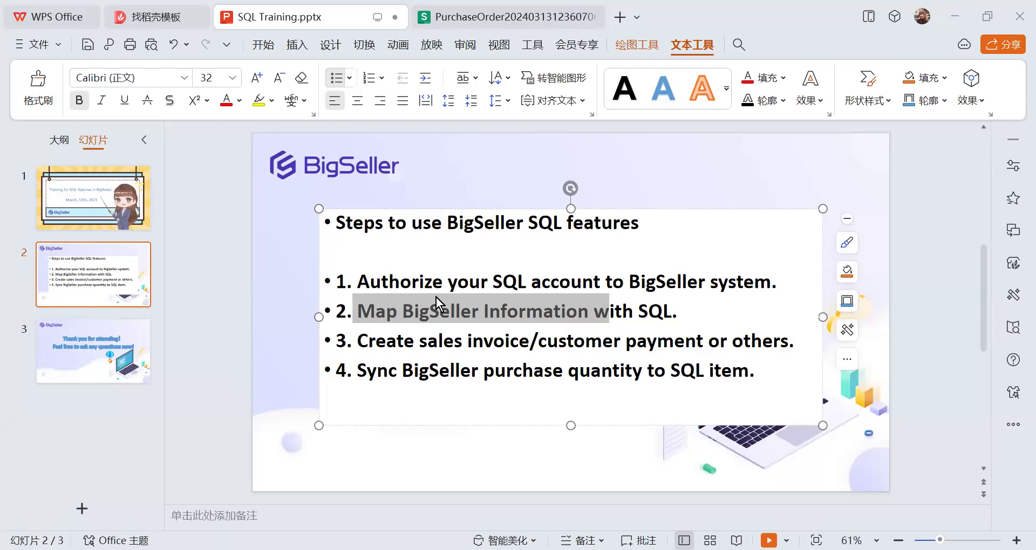
Step: Go to slide 3 of SQL Training.pptx, the 'Thank you for attending!' slide
click(54, 369)
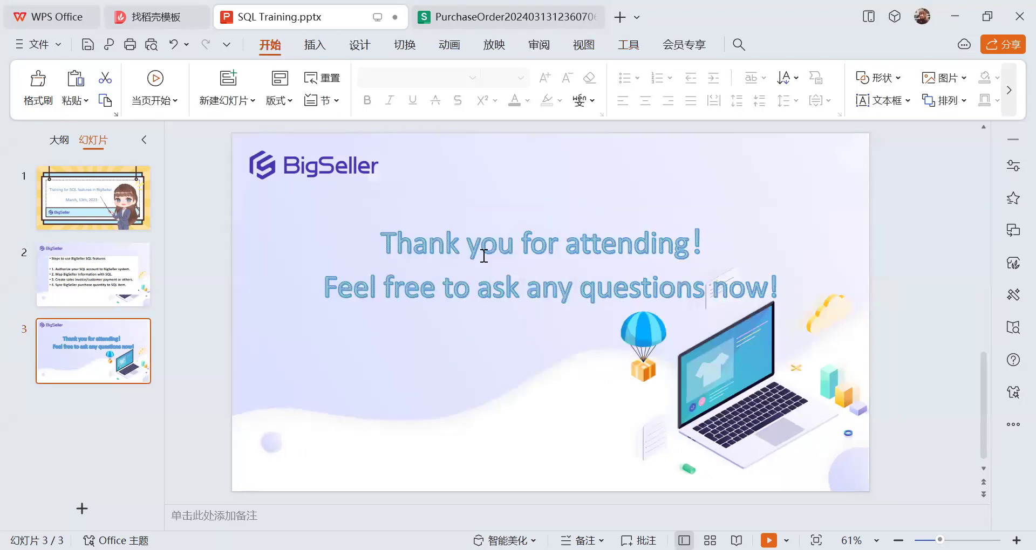